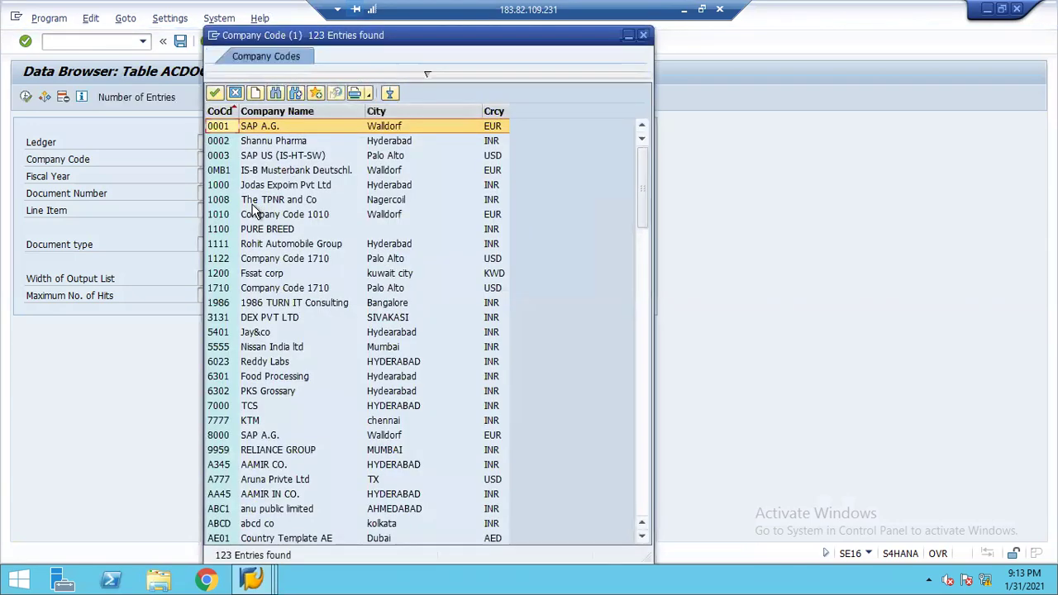
- Pick company code 7000 from the Company Code value list in the ACDOCA selection
left_click(643, 470)
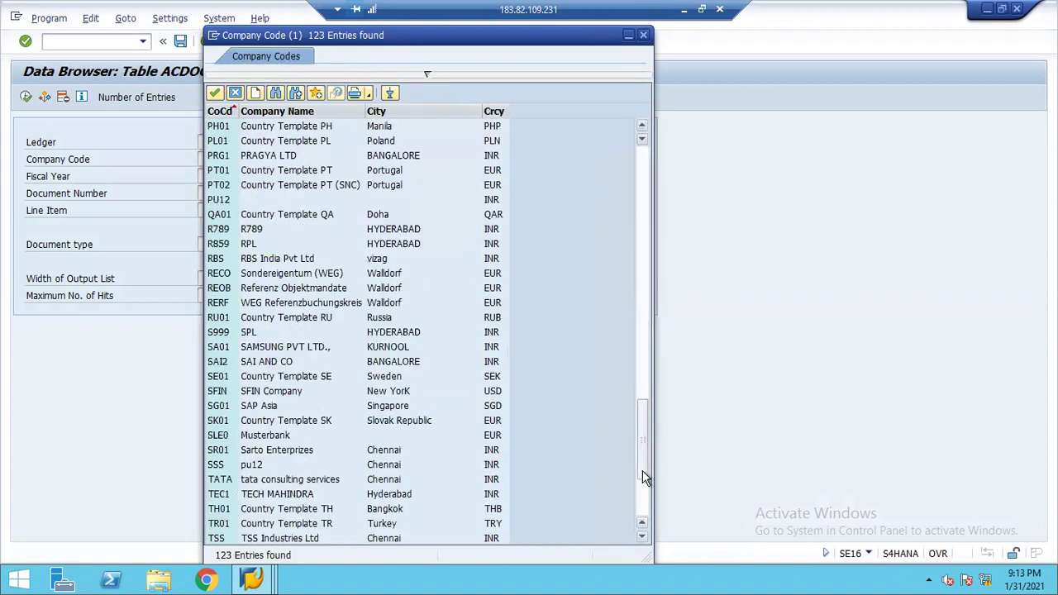
left_click(643, 168)
left_click(642, 167)
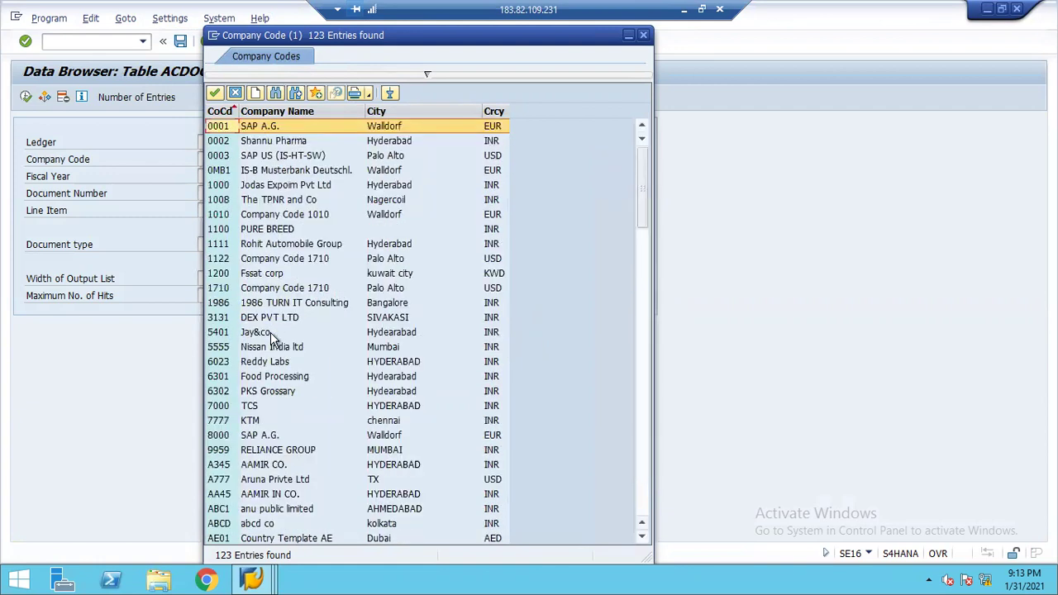
double_click(254, 411)
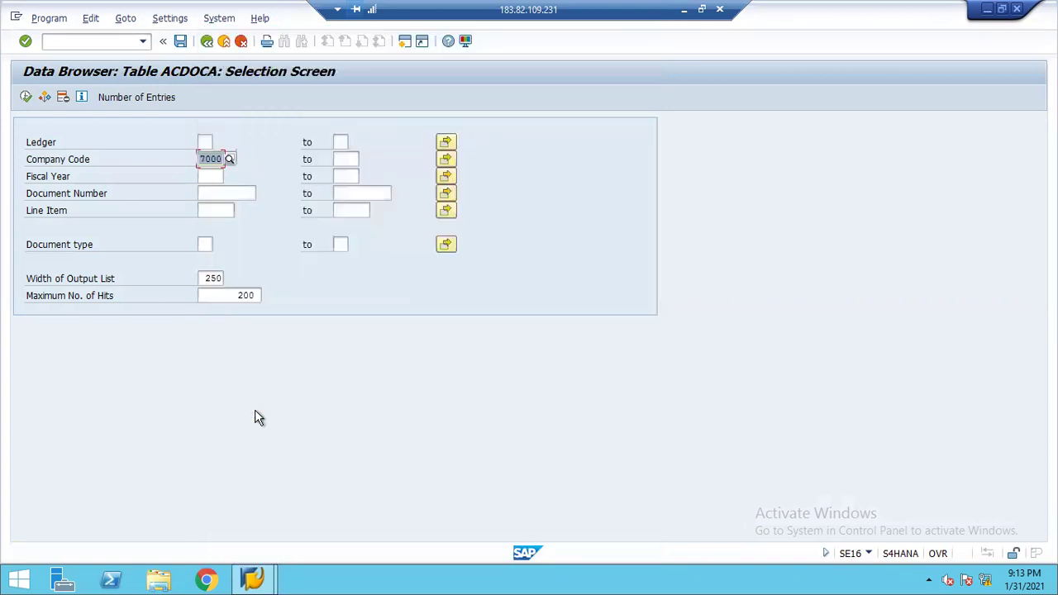
- Browse the Ledger value list without choosing, then run the ACDOCA search for 7000
left_click(207, 142)
left_click(220, 144)
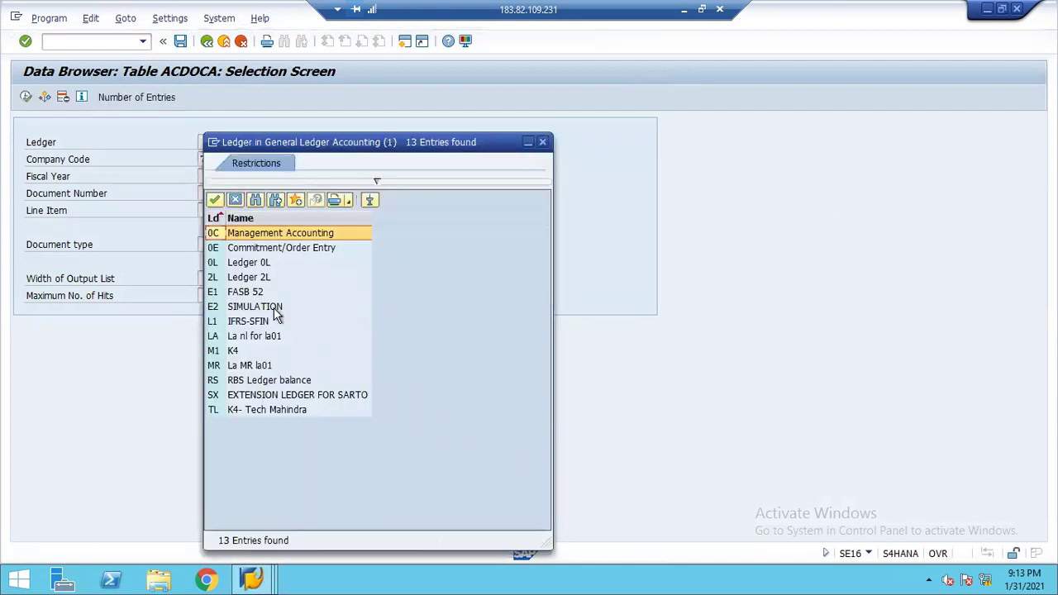
left_click(132, 393)
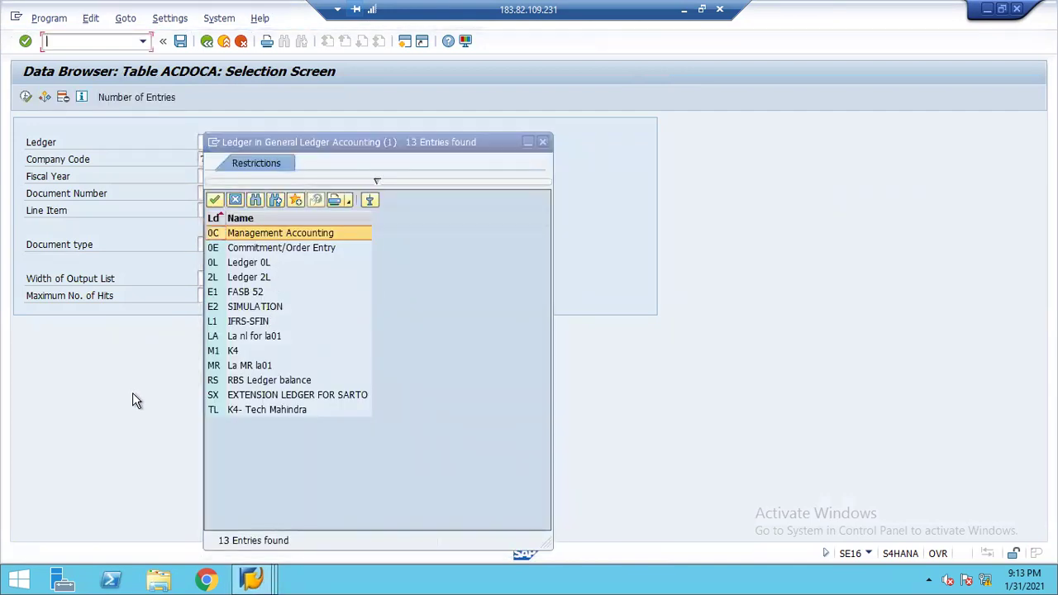
left_click(235, 201)
left_click(26, 98)
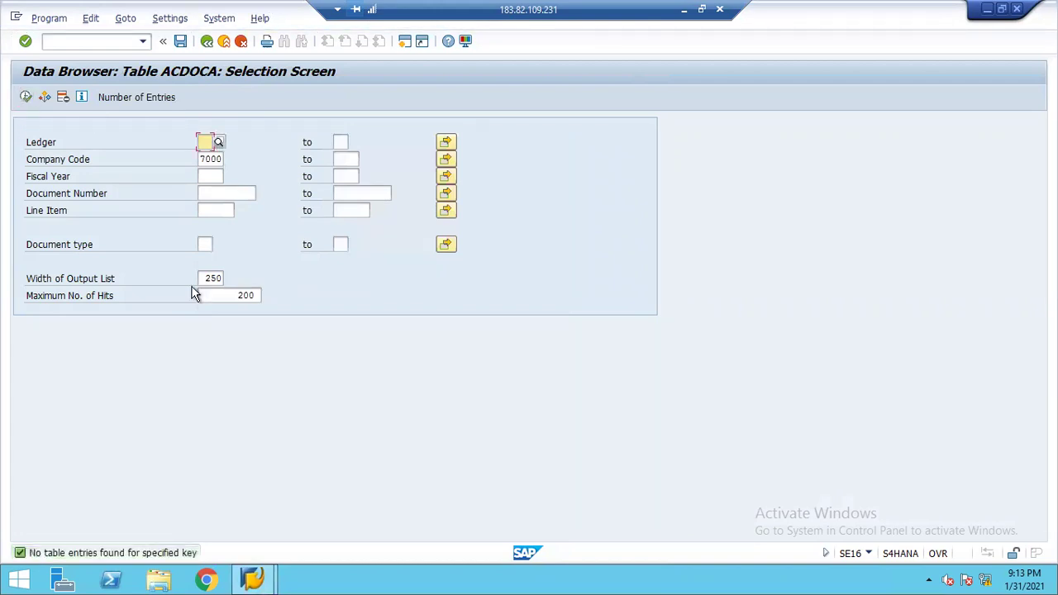
- Choose ledger 0L and rerun the search for company code 7000, which finds no entries
left_click(219, 144)
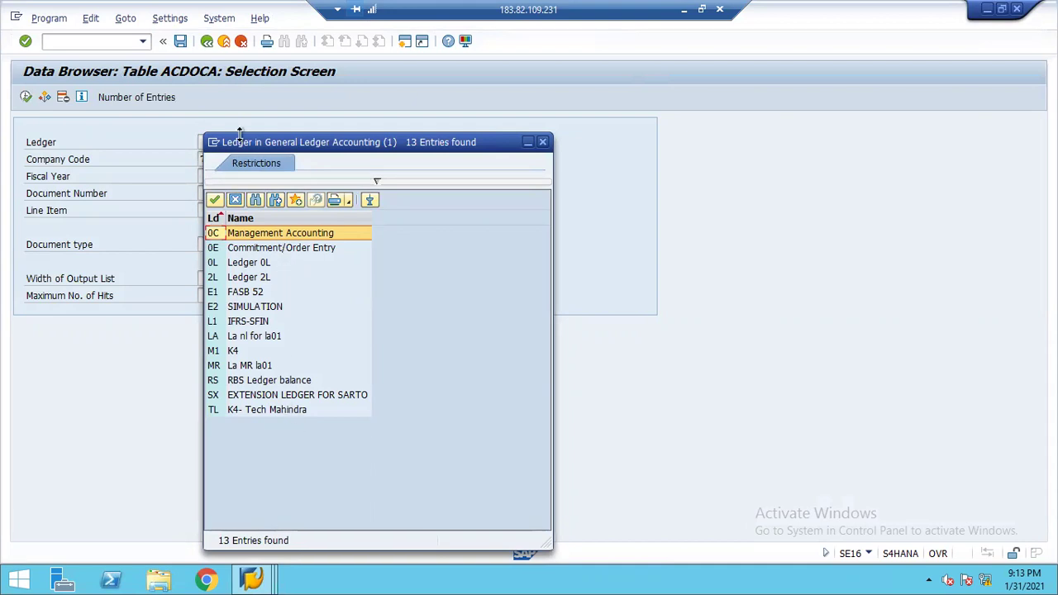
left_click(235, 201)
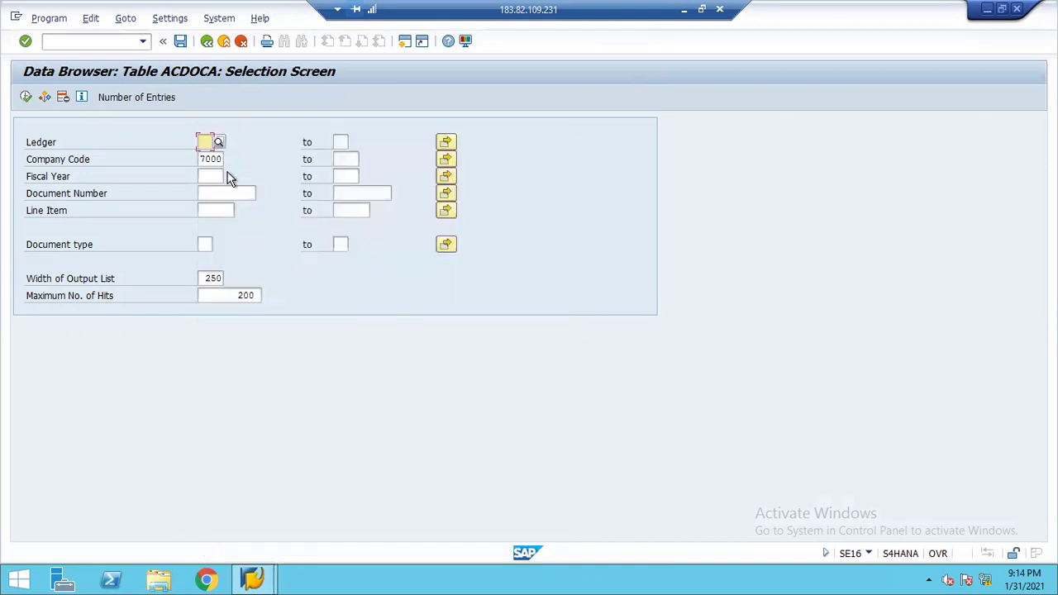
left_click(218, 145)
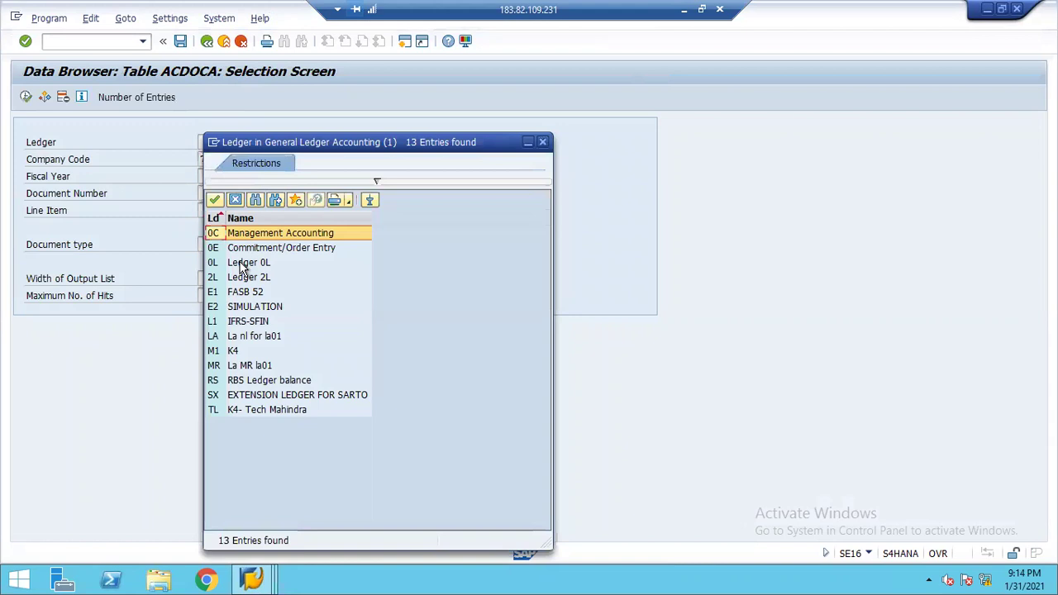
double_click(241, 263)
key("F8")
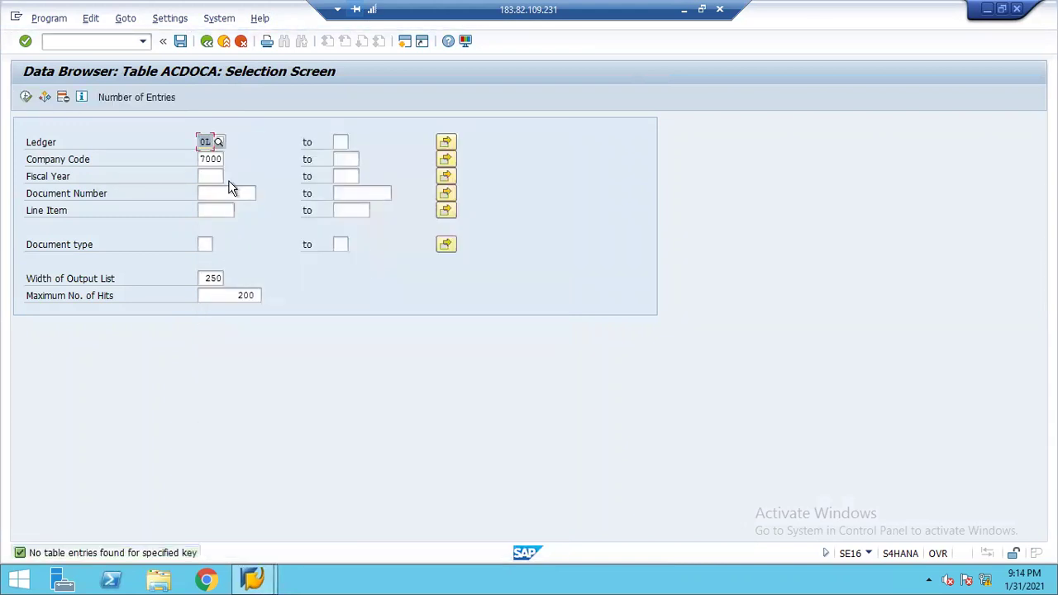
left_click(223, 160)
- Select company code TEC1 from the Company Code value list
left_click(230, 166)
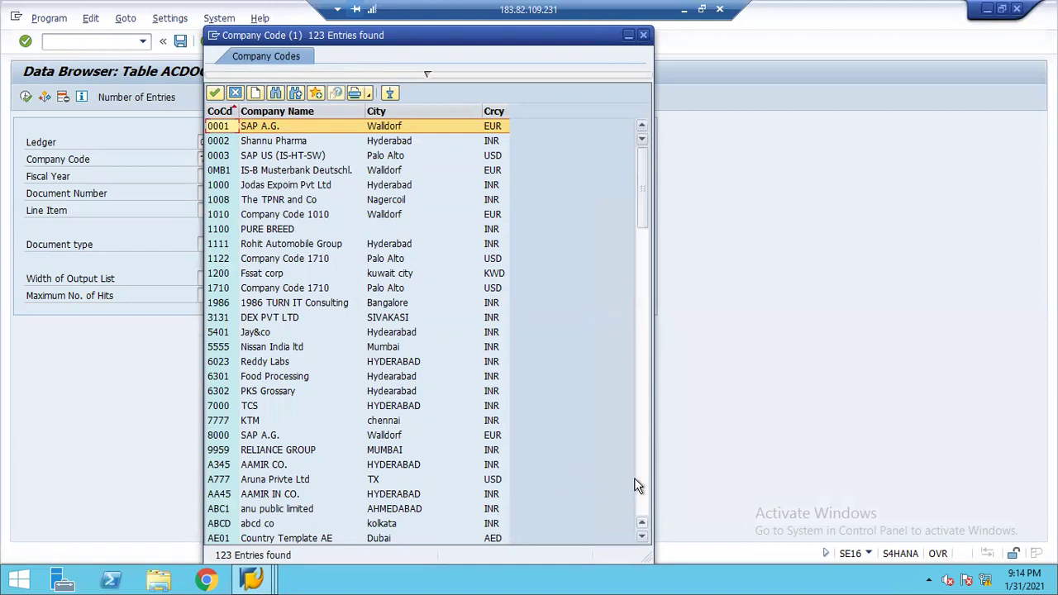
left_click(642, 537)
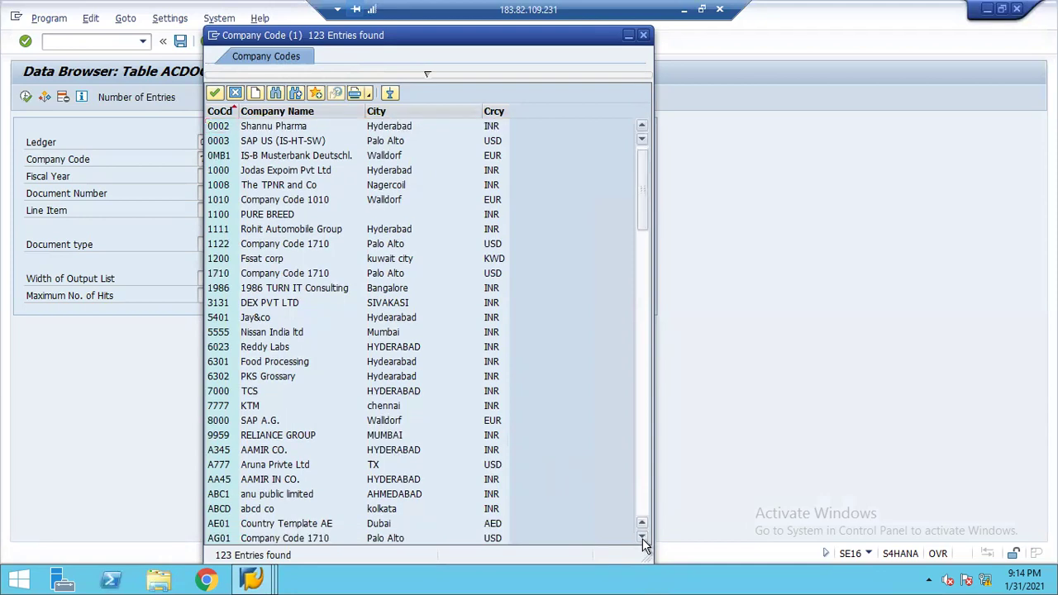
left_click_drag(643, 538, 643, 538)
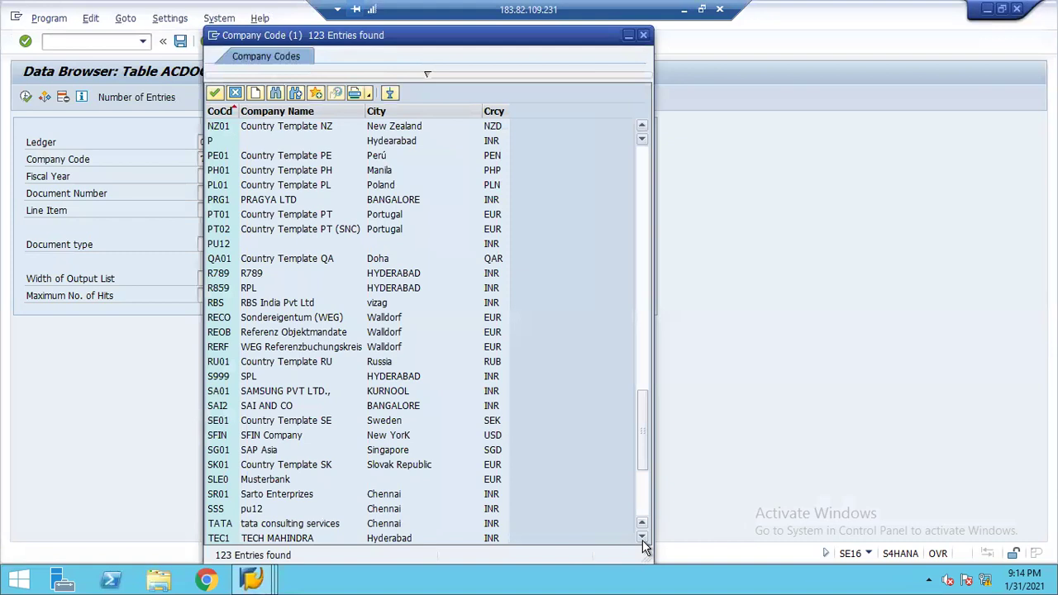
left_click(642, 539)
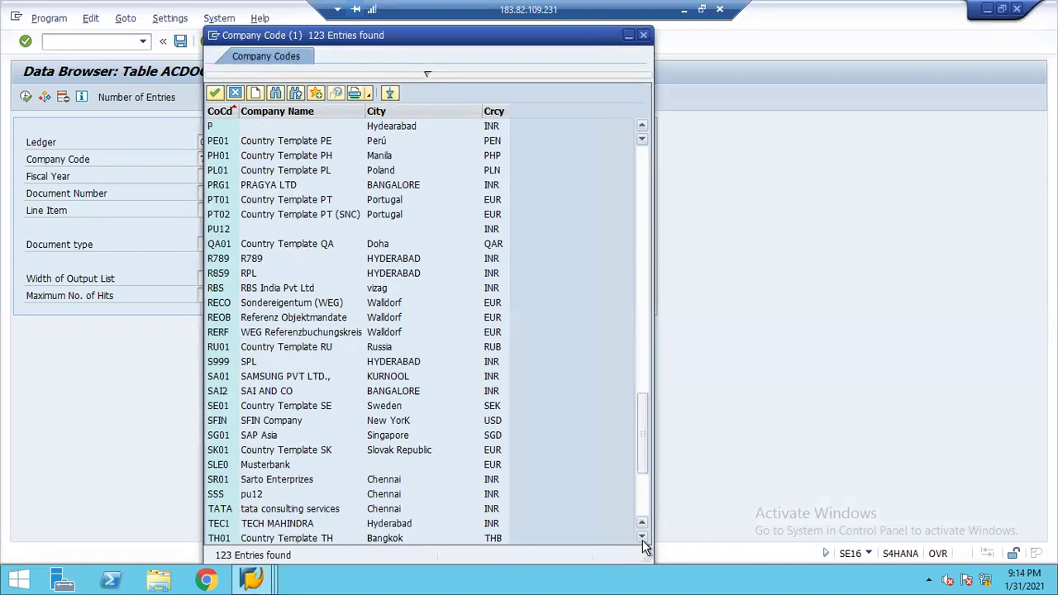
left_click(642, 538)
left_click(642, 538)
left_click(643, 538)
left_click(642, 539)
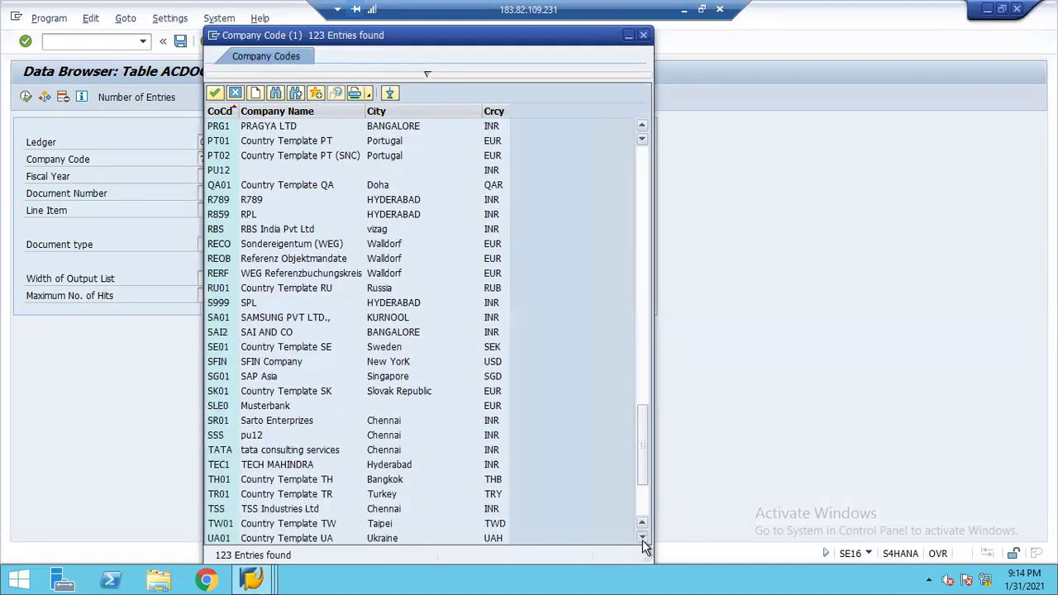
double_click(282, 465)
left_click(208, 176)
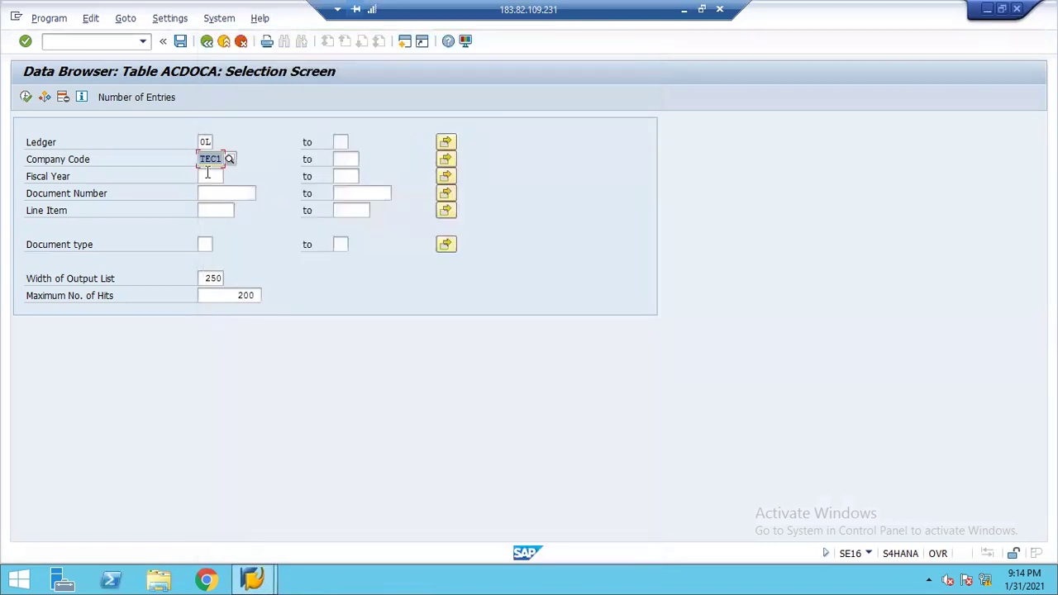
- Choose ledger TL and run the ACDOCA search for TEC1
left_click(207, 142)
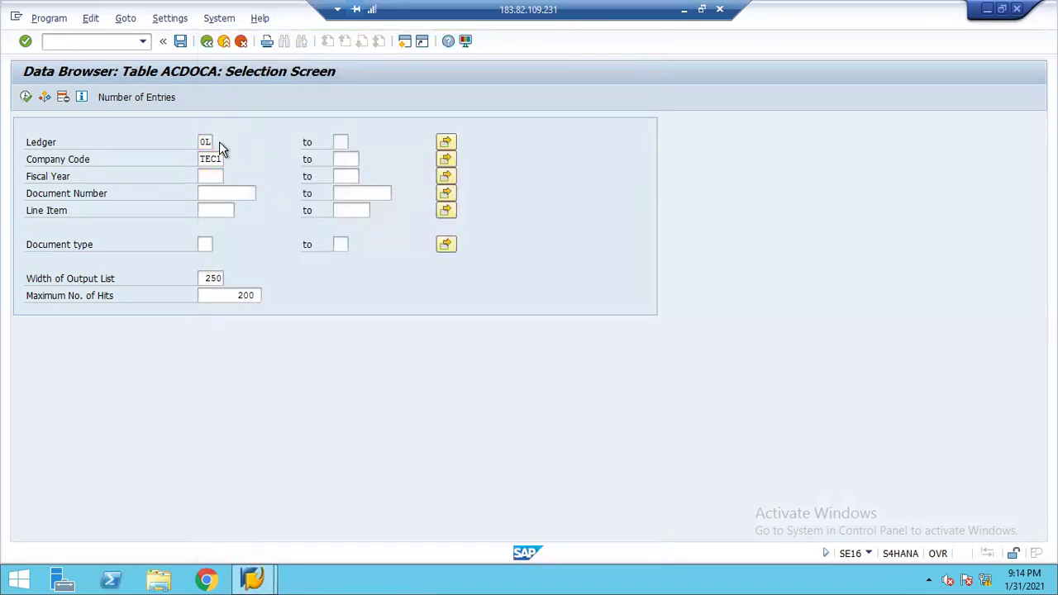
left_click(219, 142)
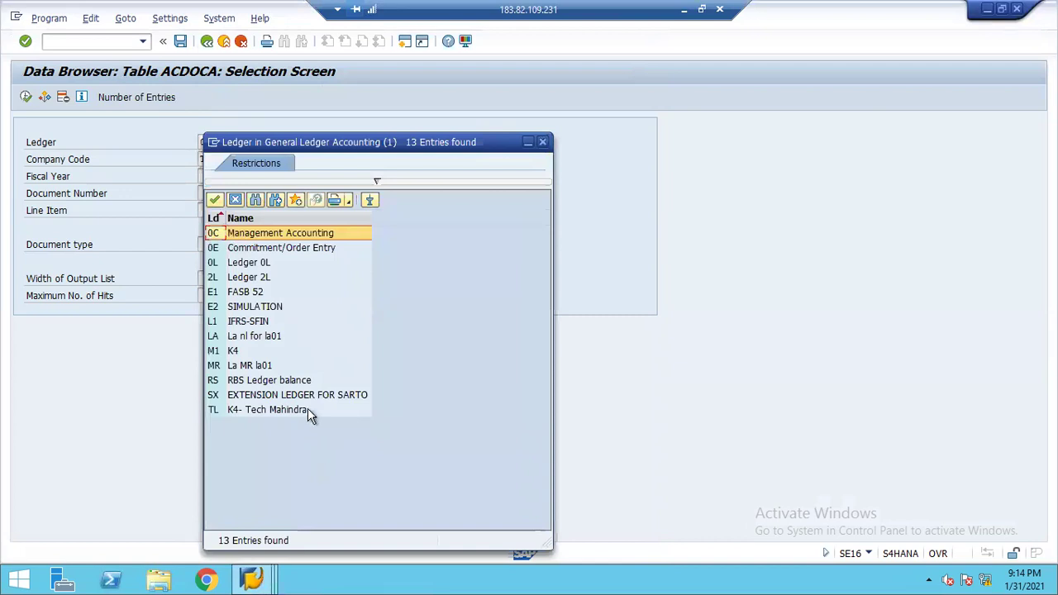
double_click(302, 413)
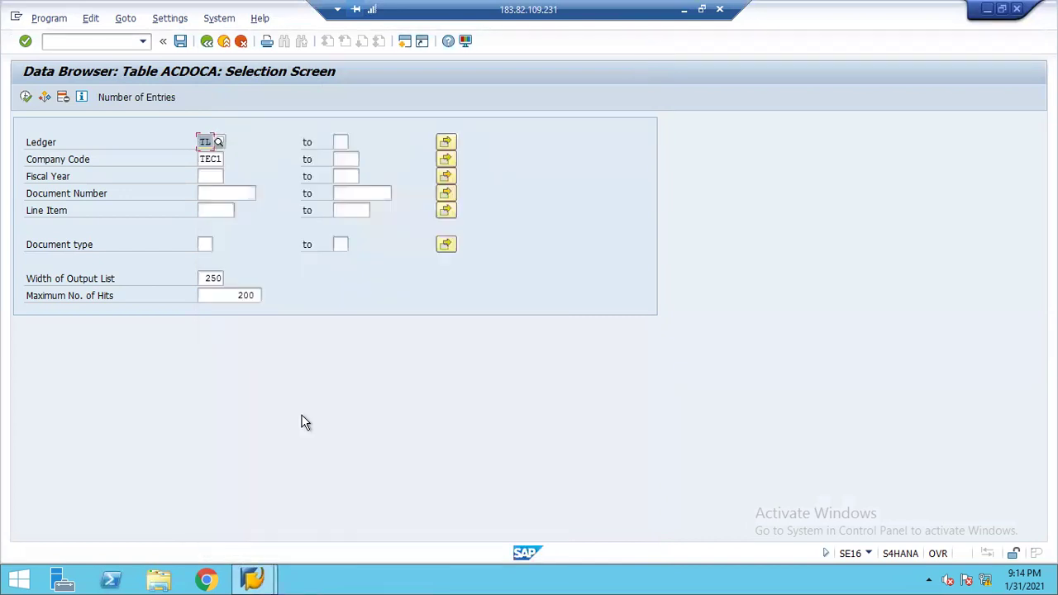
left_click(25, 97)
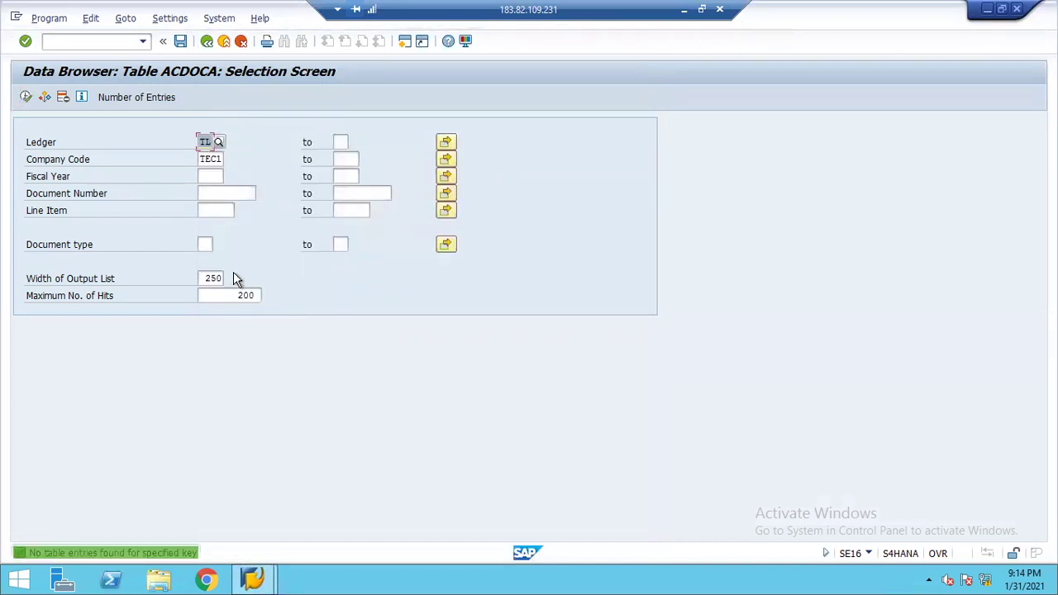
- Search ACDOCA for company code SFIN with the Ledger field cleared, listing four entries
left_click(222, 159)
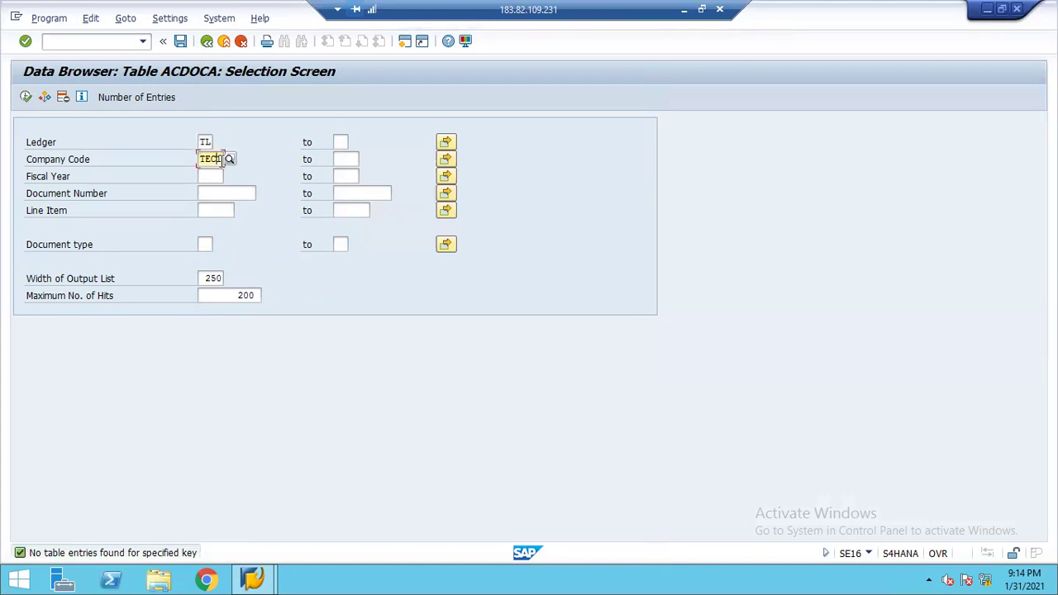
left_click(229, 160)
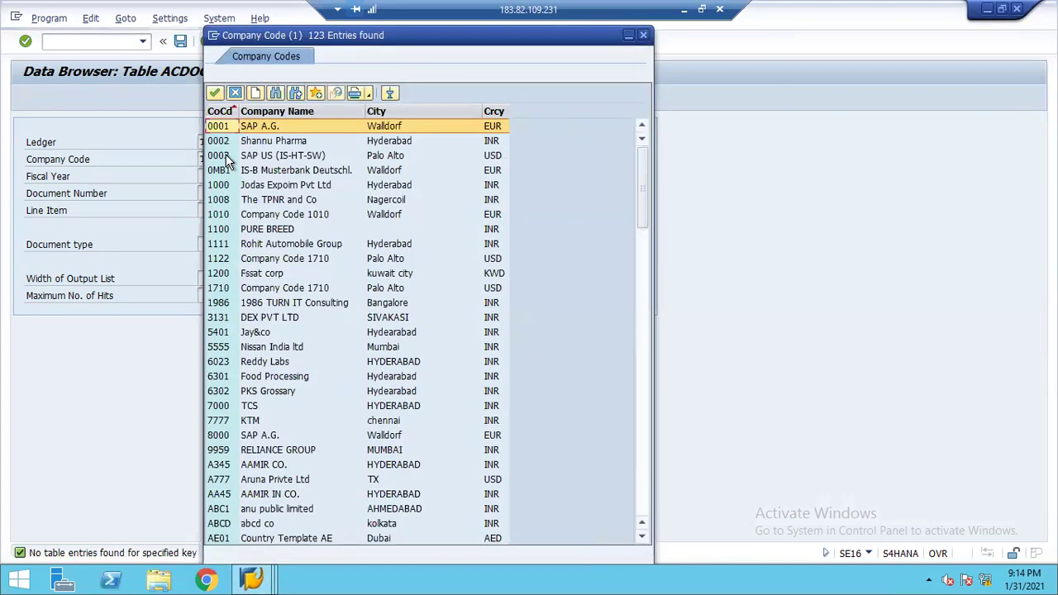
left_click(642, 480)
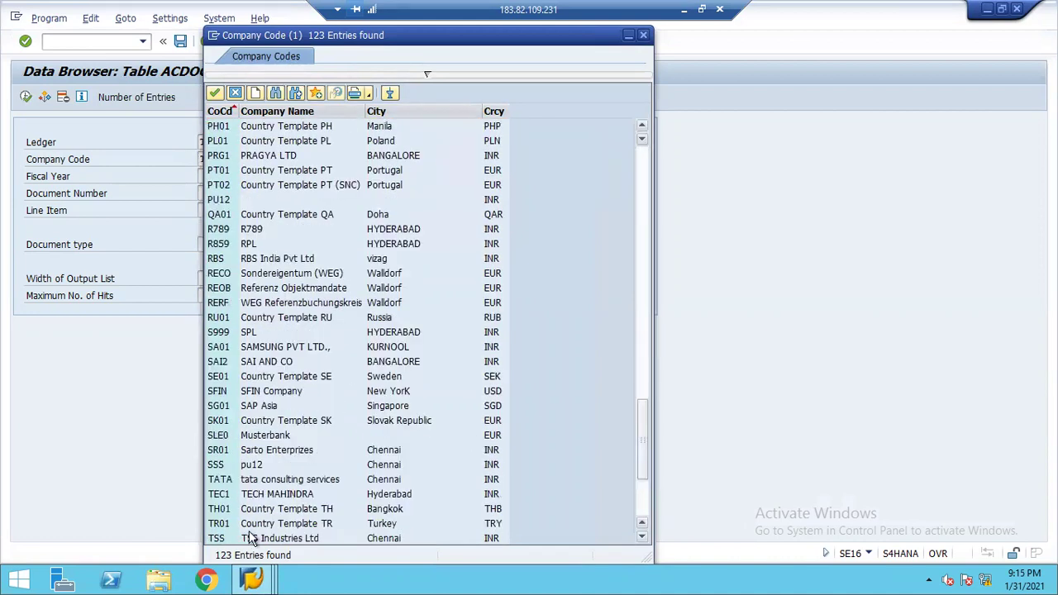
double_click(279, 397)
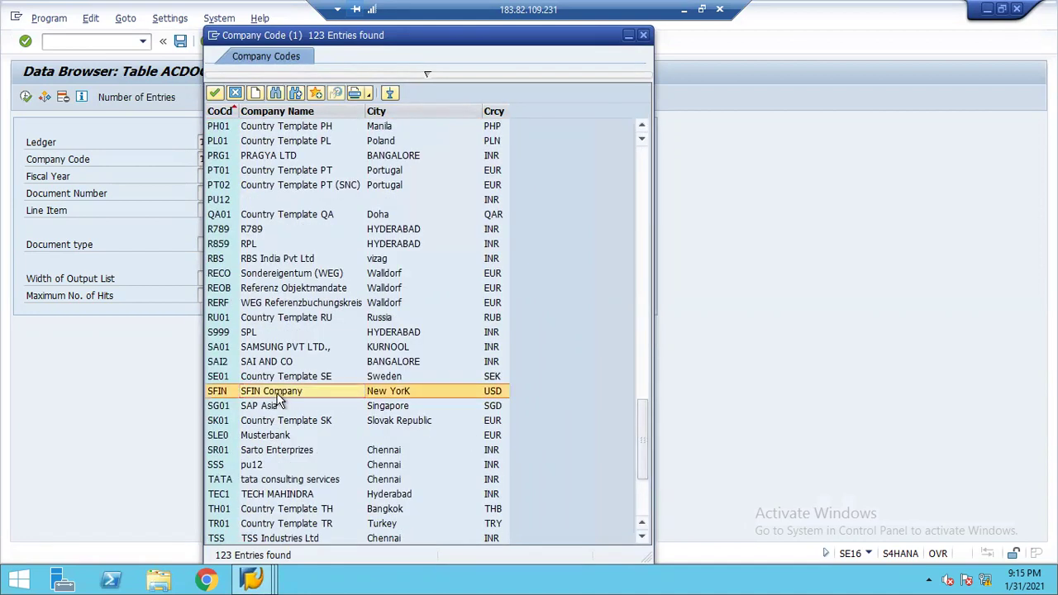
left_click(26, 98)
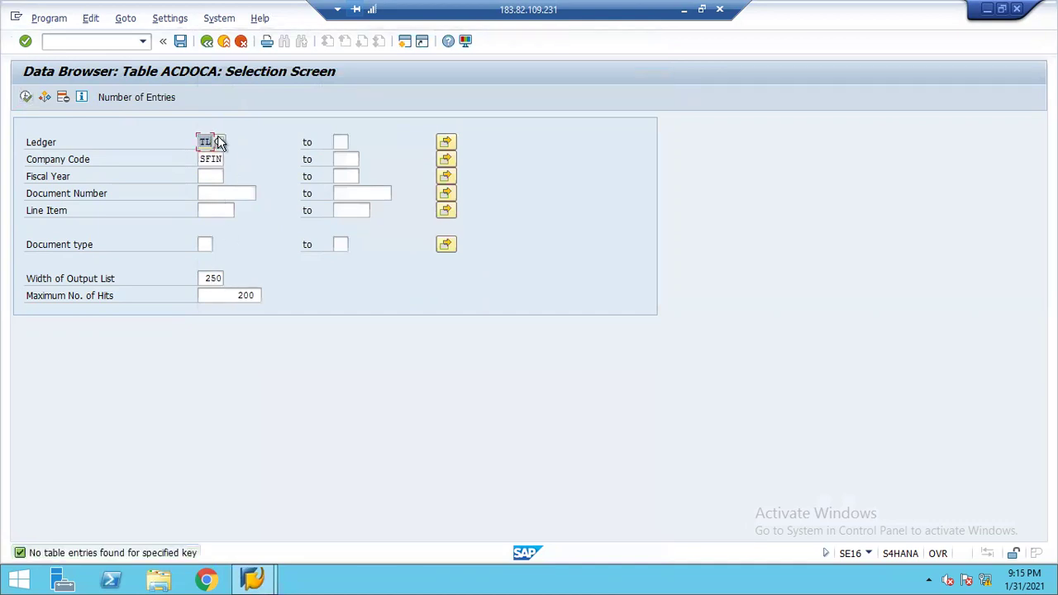
key("Delete")
left_click(25, 97)
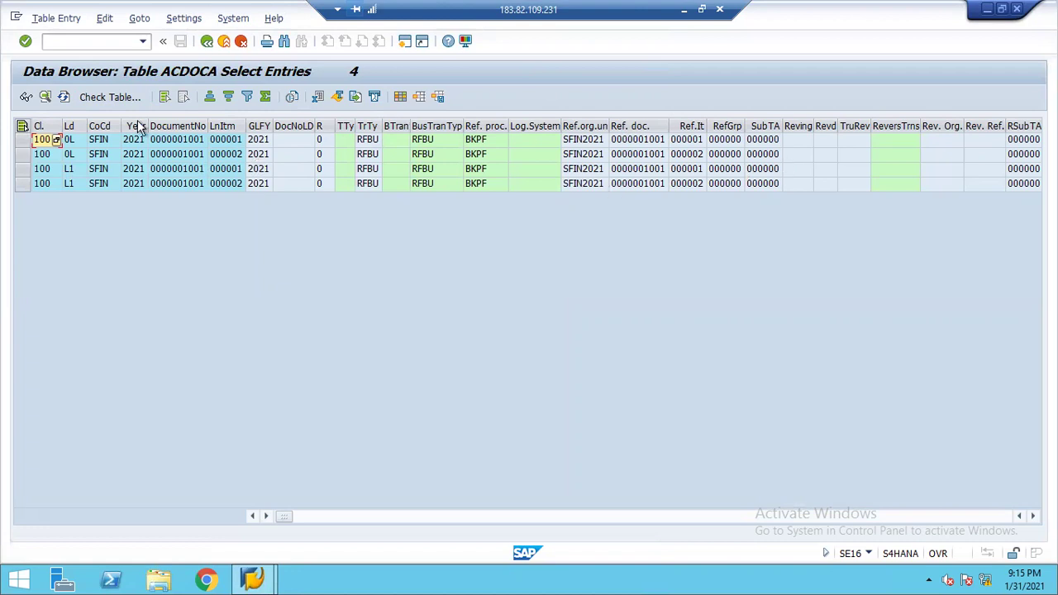
- Select the first line item and show the inbound foreign-key dependencies of ACDOCA
left_click(24, 140)
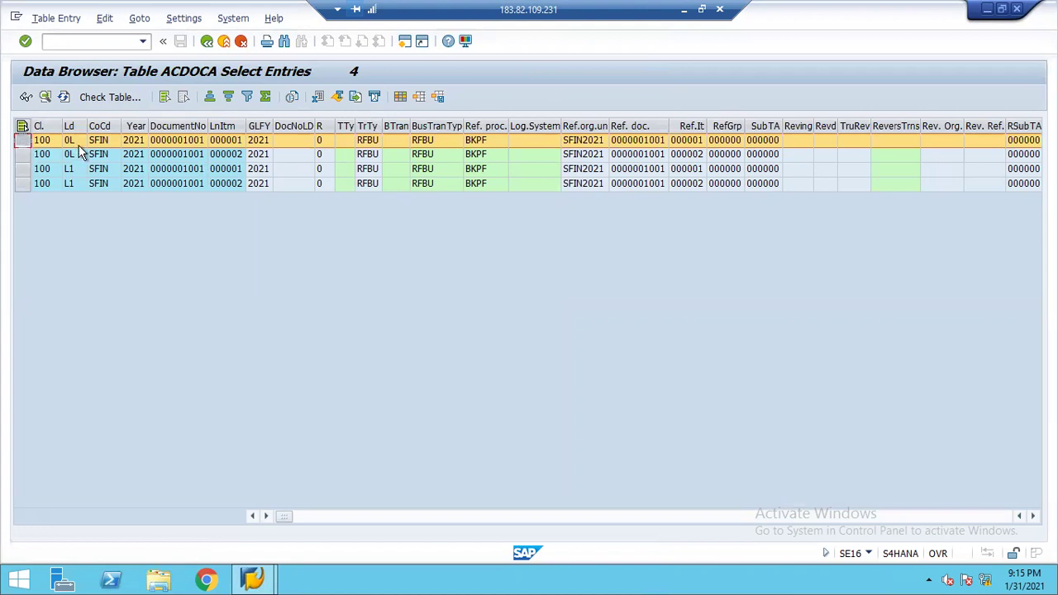
left_click(140, 19)
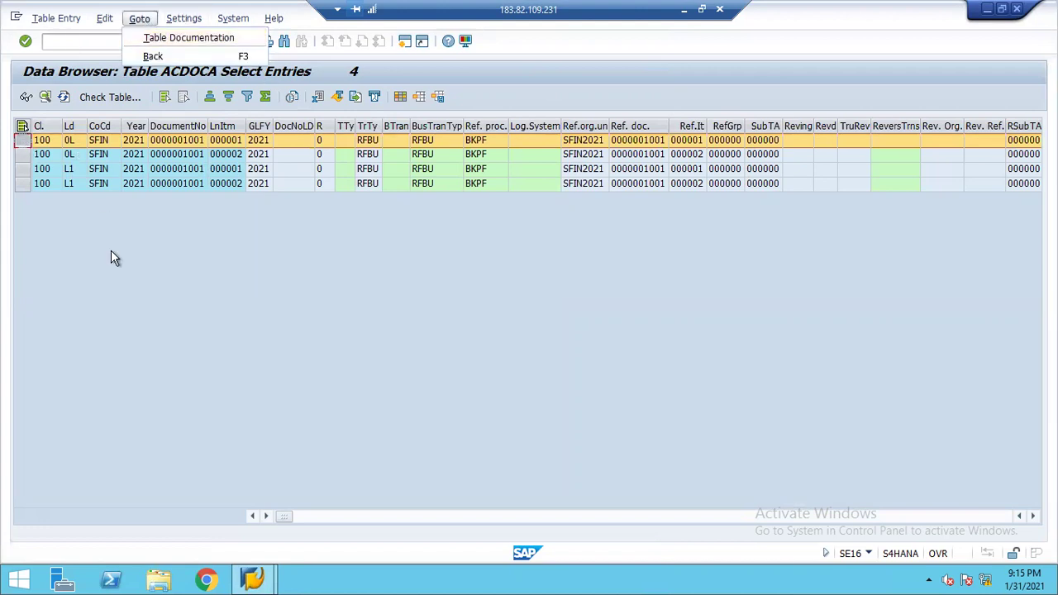
left_click(106, 98)
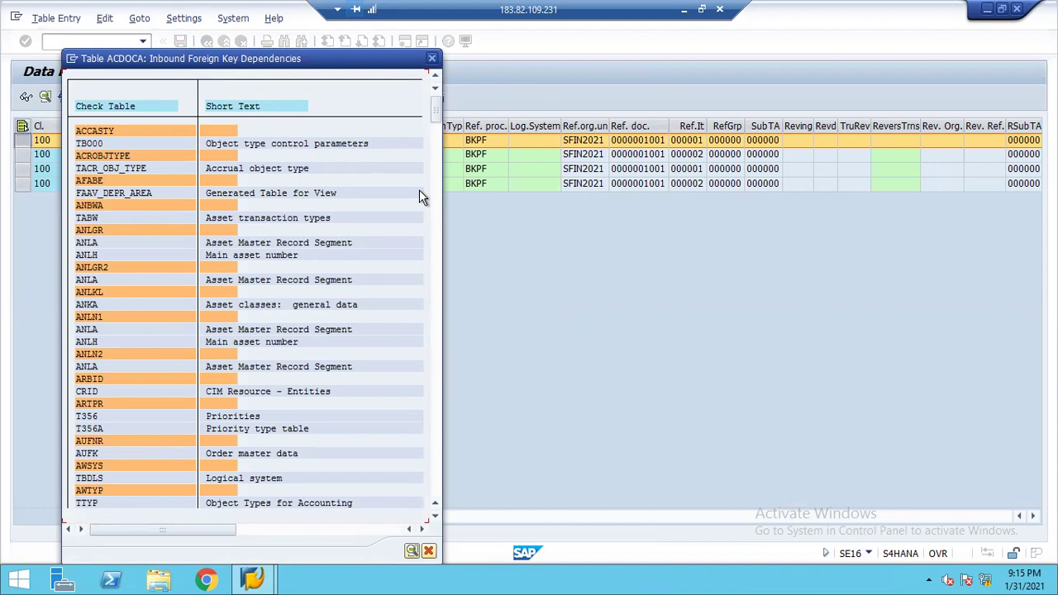
- Page through the Inbound Foreign Key Dependencies list for ACDOCA
left_click(432, 158)
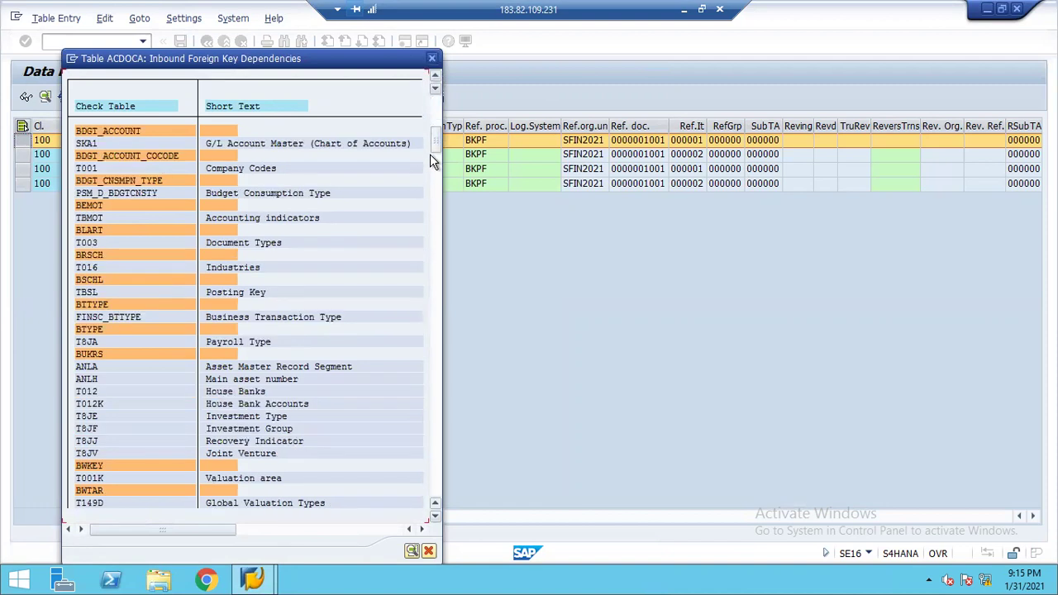
left_click(433, 179)
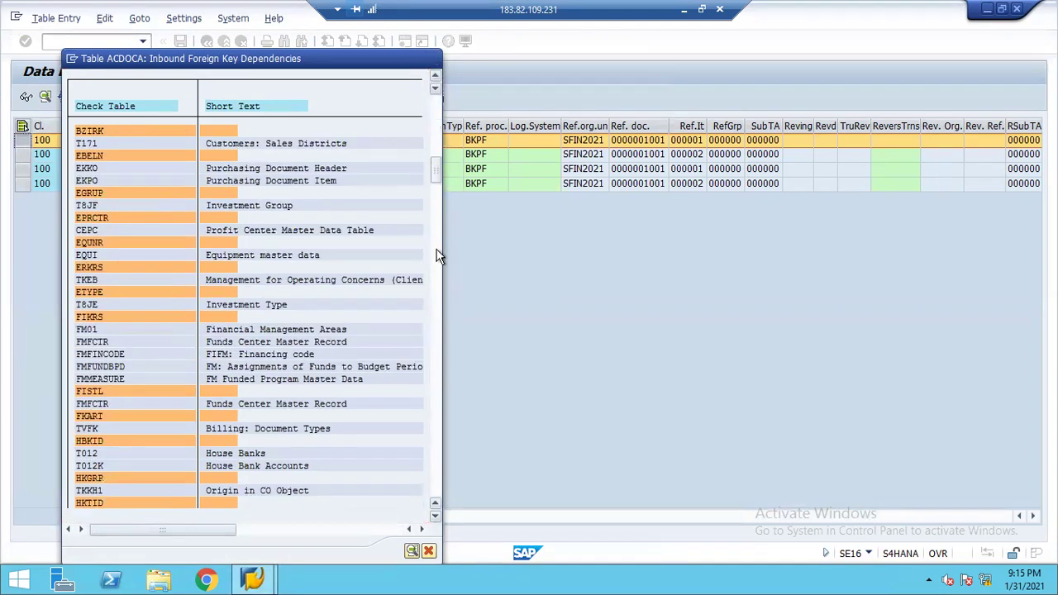
left_click(436, 257)
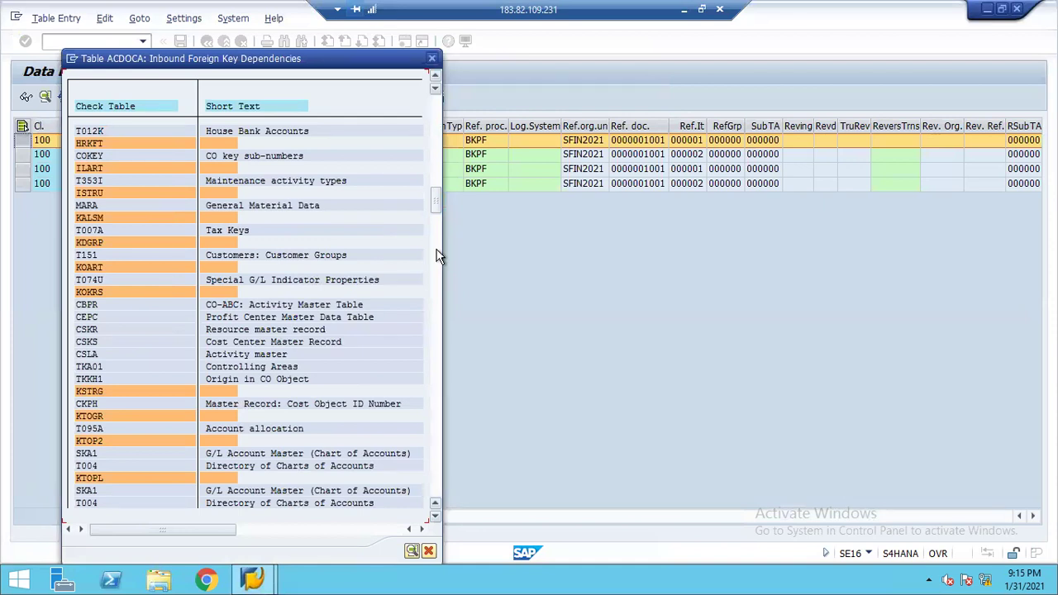
left_click(437, 273)
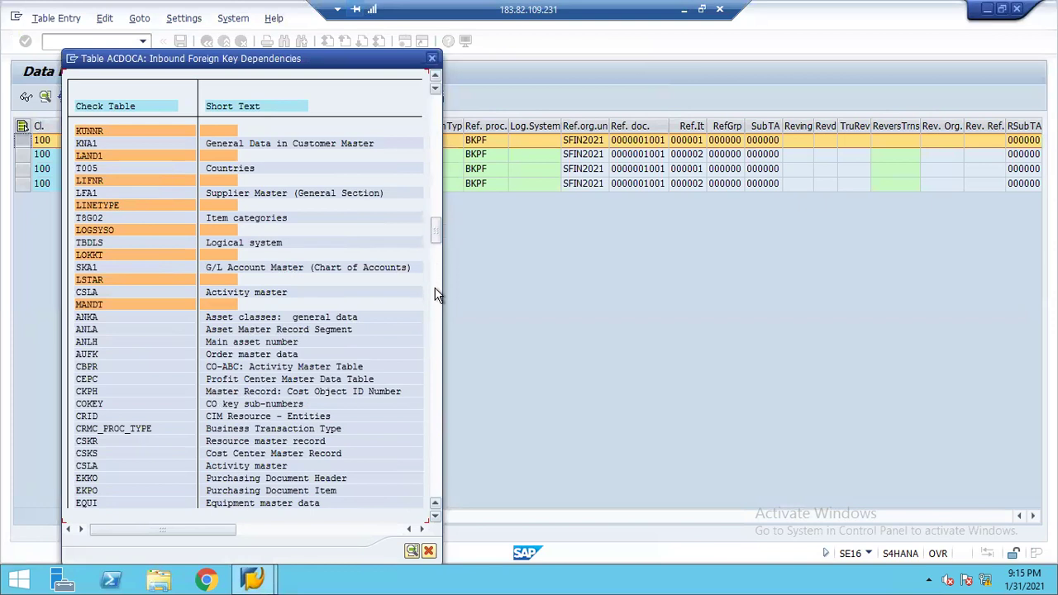
left_click(437, 295)
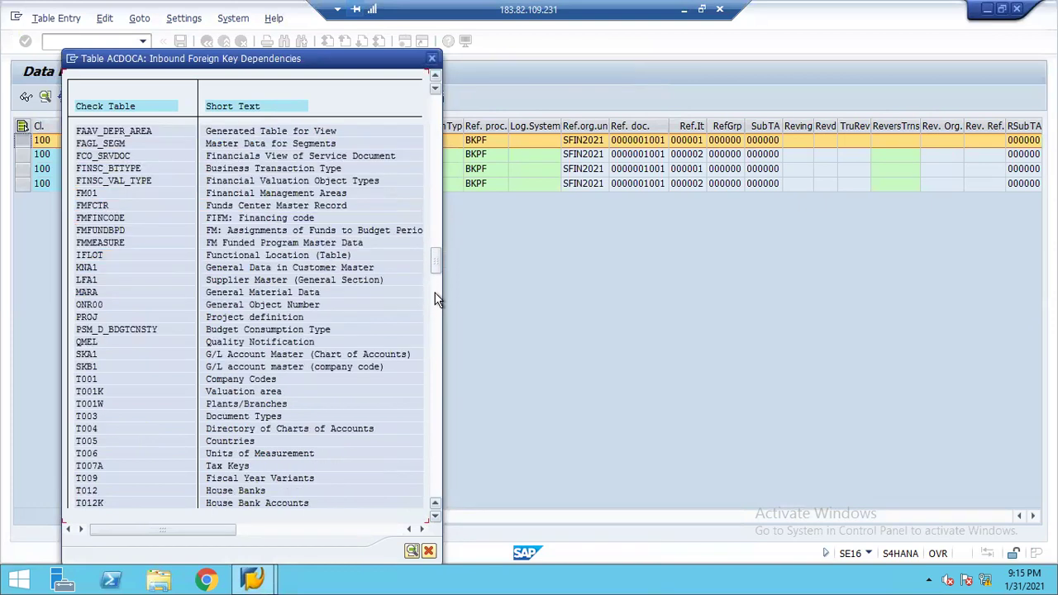
left_click(433, 339)
left_click(435, 383)
left_click(435, 383)
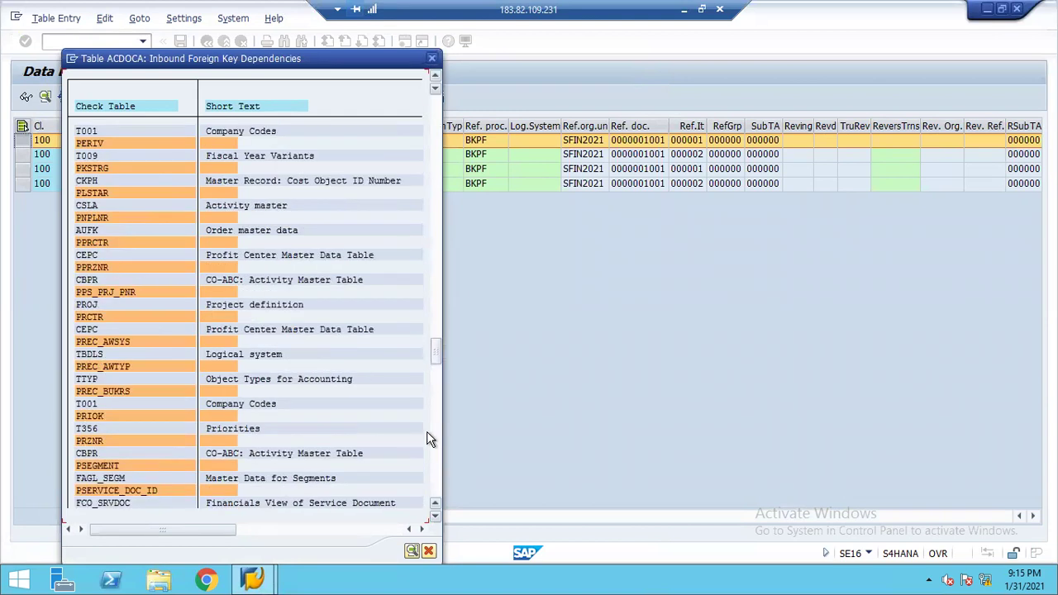
- Page to the end of the dependency list, close it, and bring up SAP Logon
left_click(437, 491)
left_click(434, 513)
left_click(433, 512)
left_click(434, 512)
left_click(433, 513)
left_click(434, 512)
left_click(433, 513)
left_click(433, 513)
left_click(434, 512)
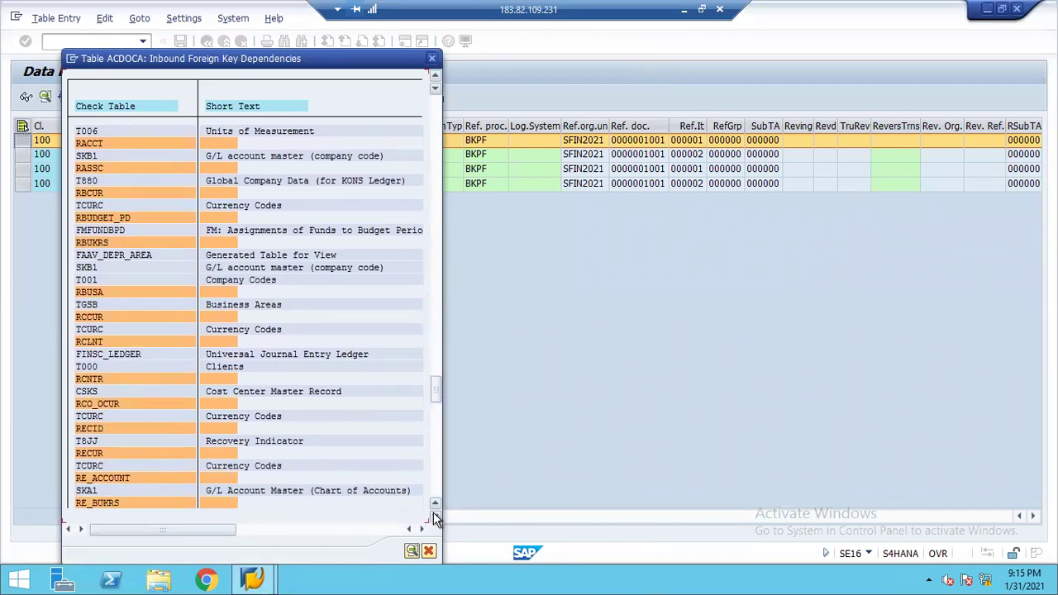
left_click(428, 551)
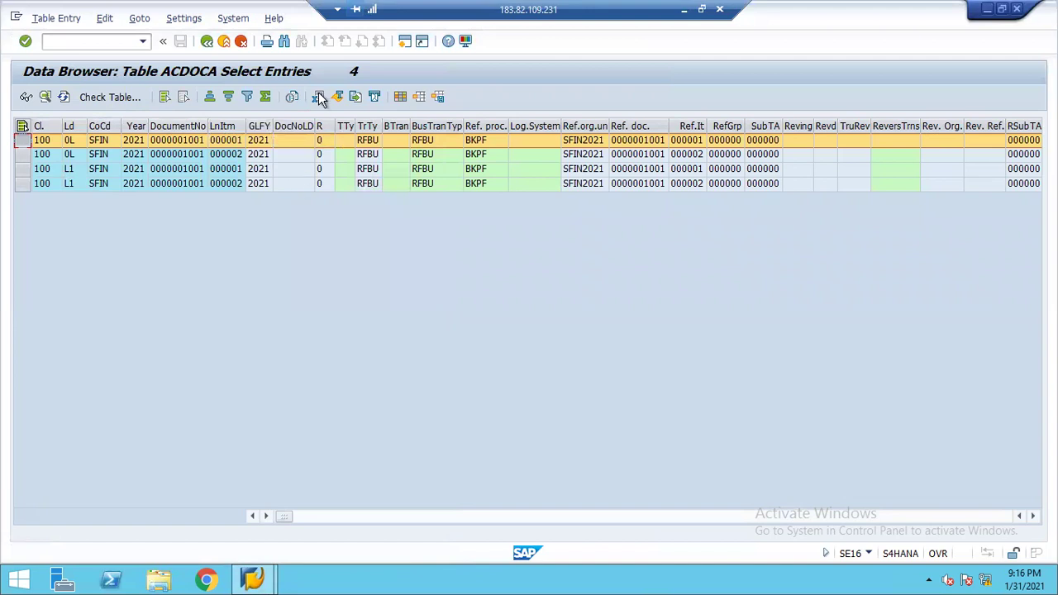
left_click(206, 43)
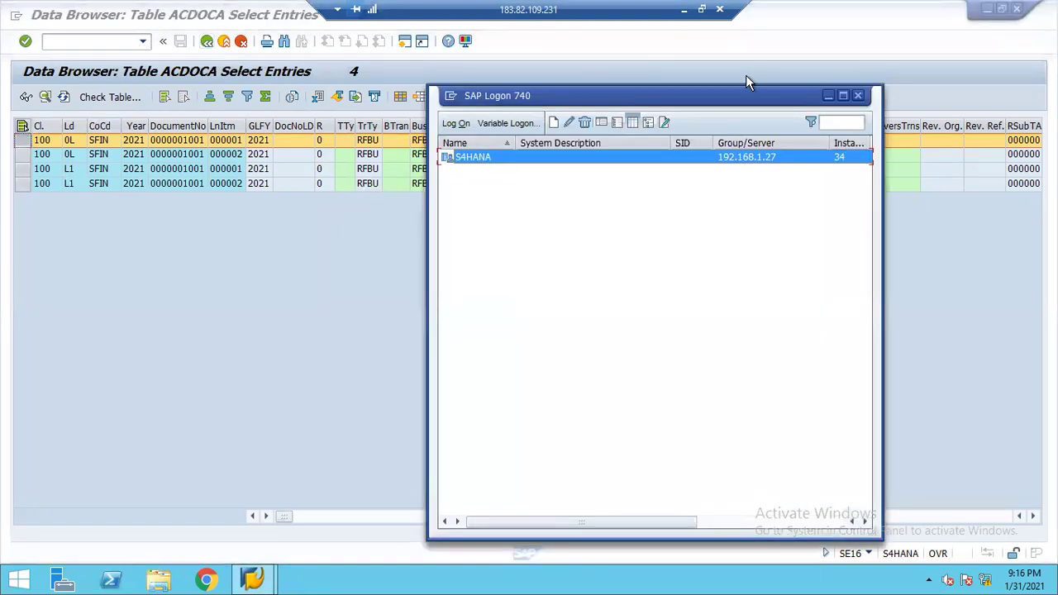
- Start a new blank picture in Paint, discarding the old diagram without saving
left_click(684, 9)
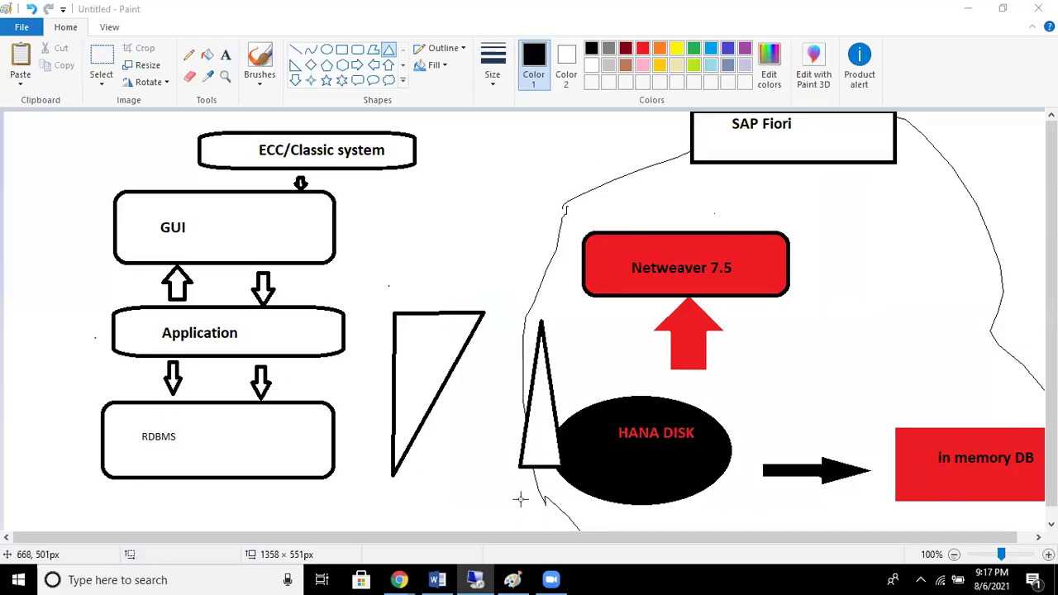
left_click(589, 113)
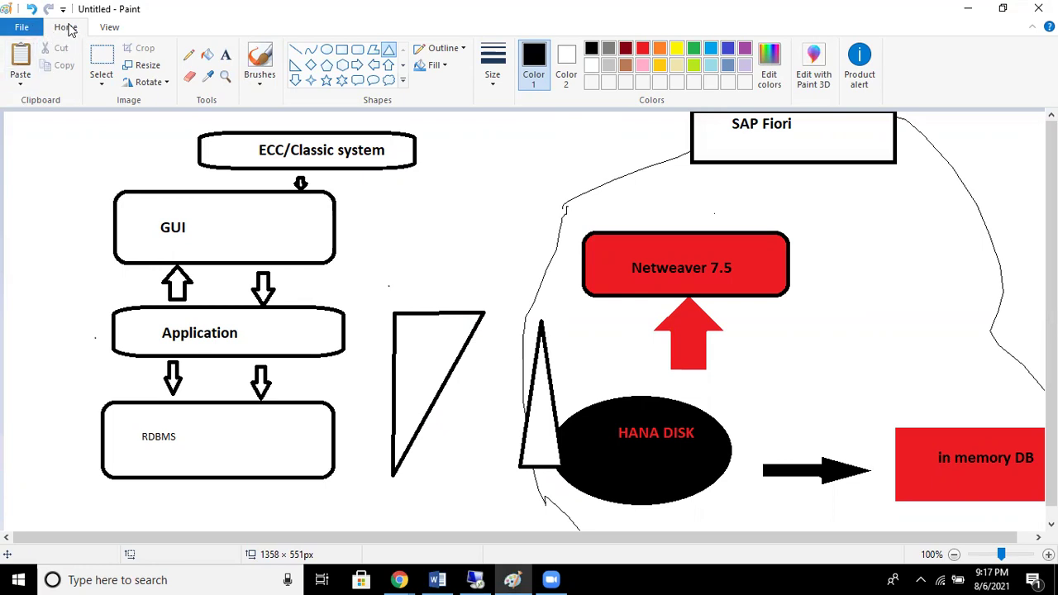
left_click(108, 29)
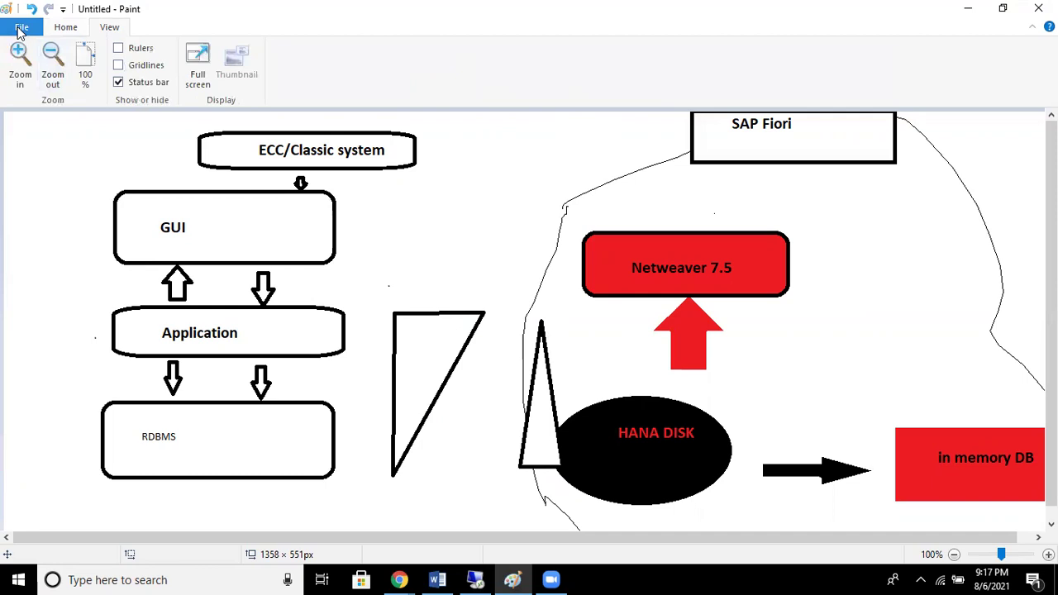
left_click(21, 28)
left_click(41, 54)
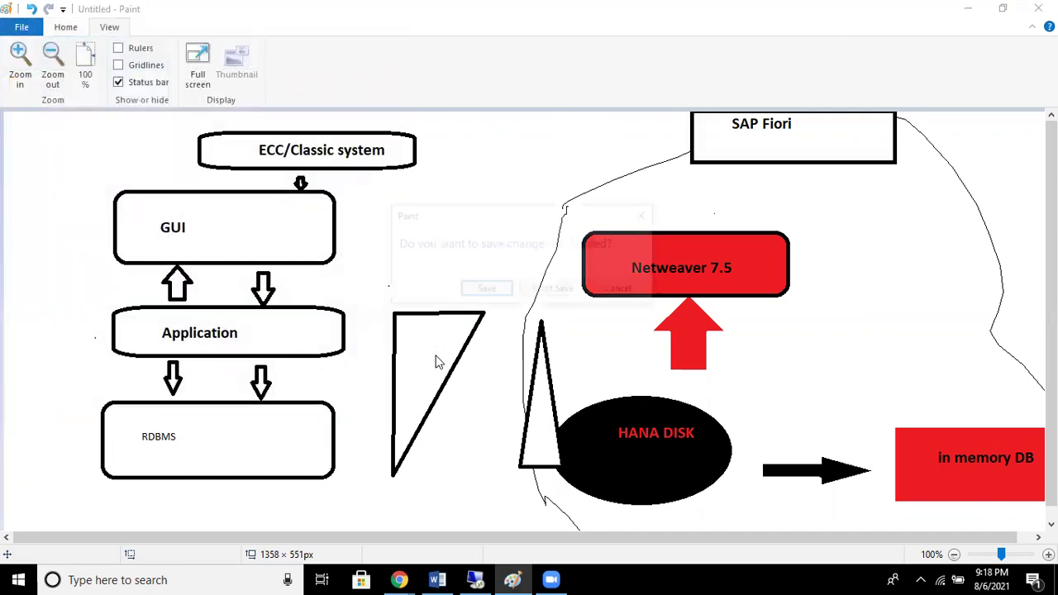
left_click(554, 292)
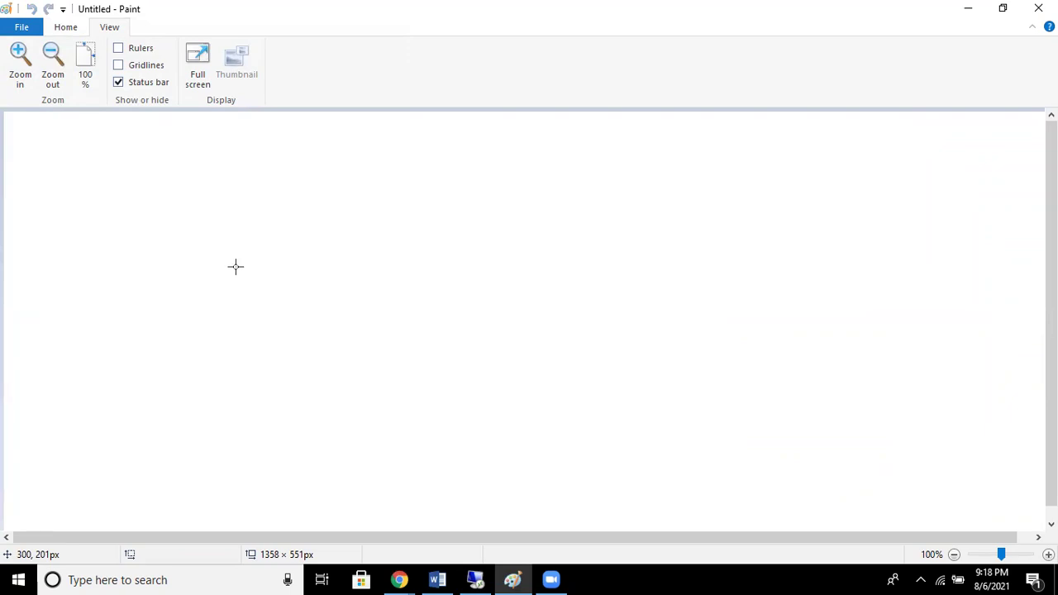
- Draw a wide box near the top and label it 'ACCOUNTING DOCUMENT'
left_click(66, 27)
left_click(341, 51)
mouse_move(302, 140)
left_mouse_down()
mouse_move(591, 224)
mouse_move(865, 189)
mouse_move(815, 224)
mouse_move(804, 216)
left_mouse_up()
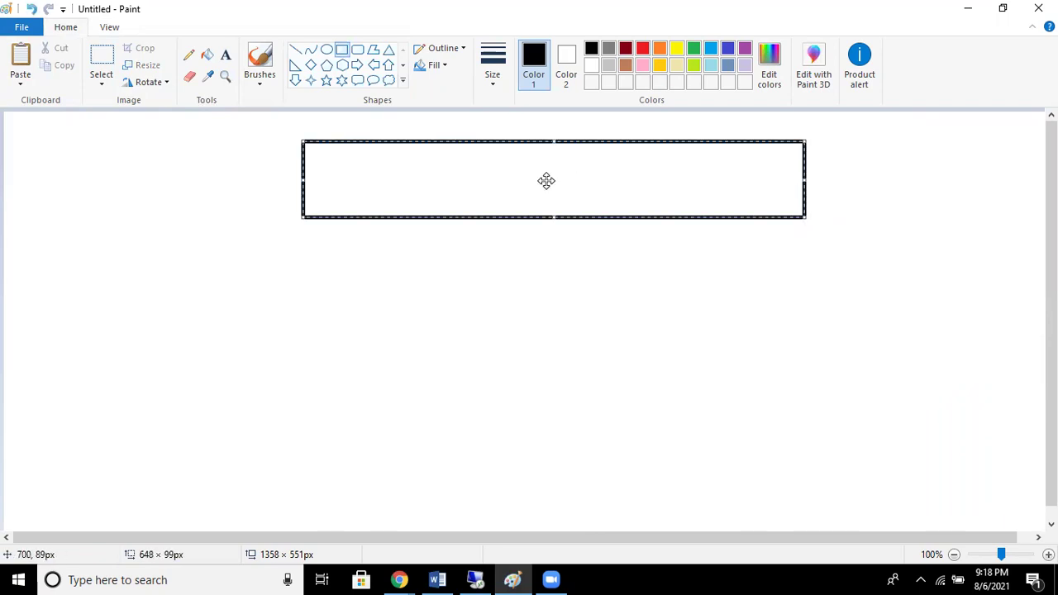
left_click(225, 55)
left_click(371, 149)
type("ACCOU")
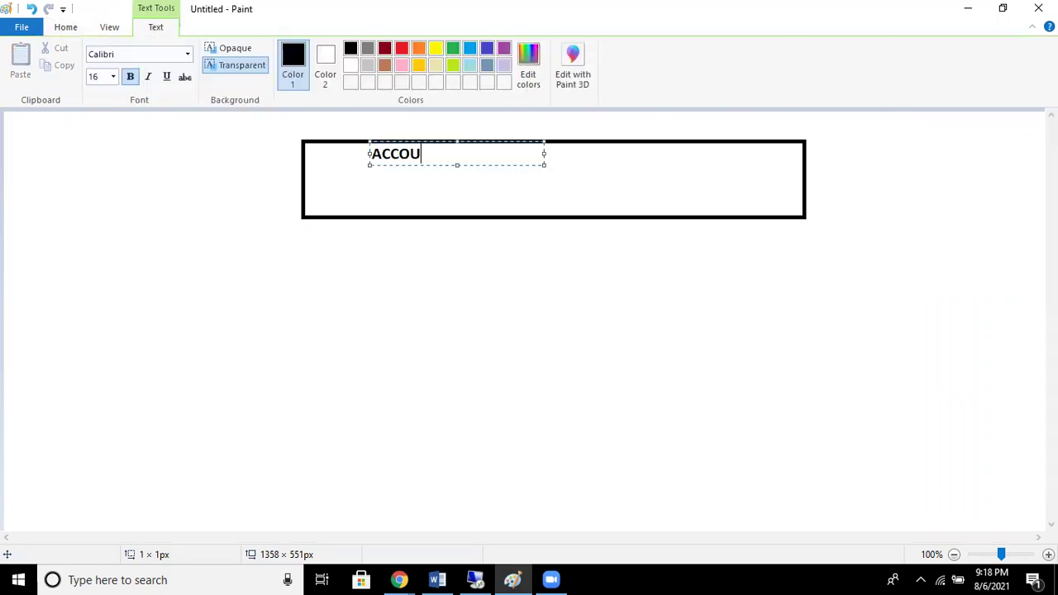
type("NTING DOCUMNE")
key("BackSpace")
key("BackSpace")
type("ENT")
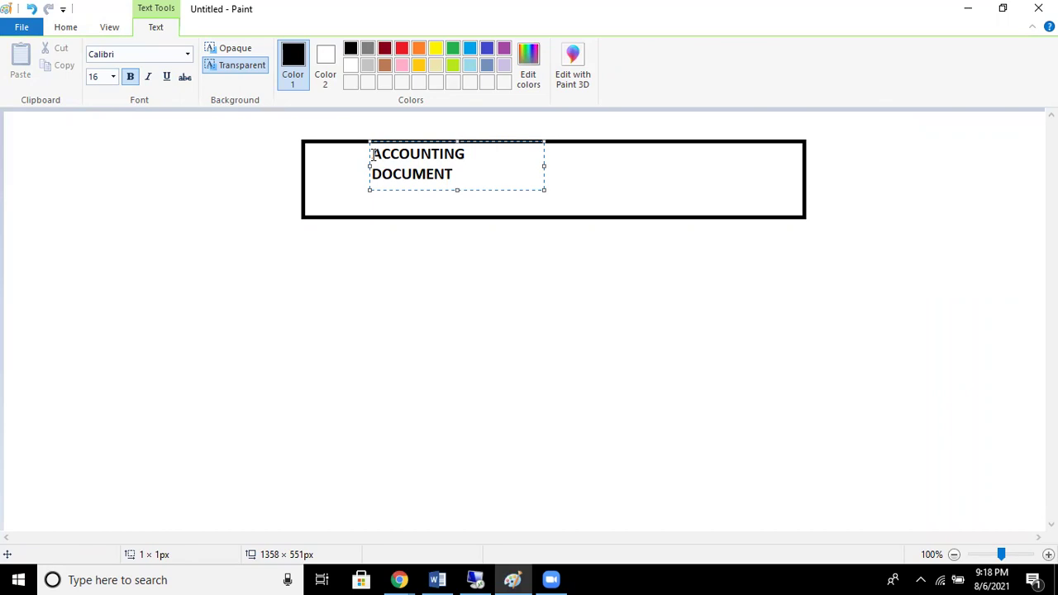
left_click(253, 231)
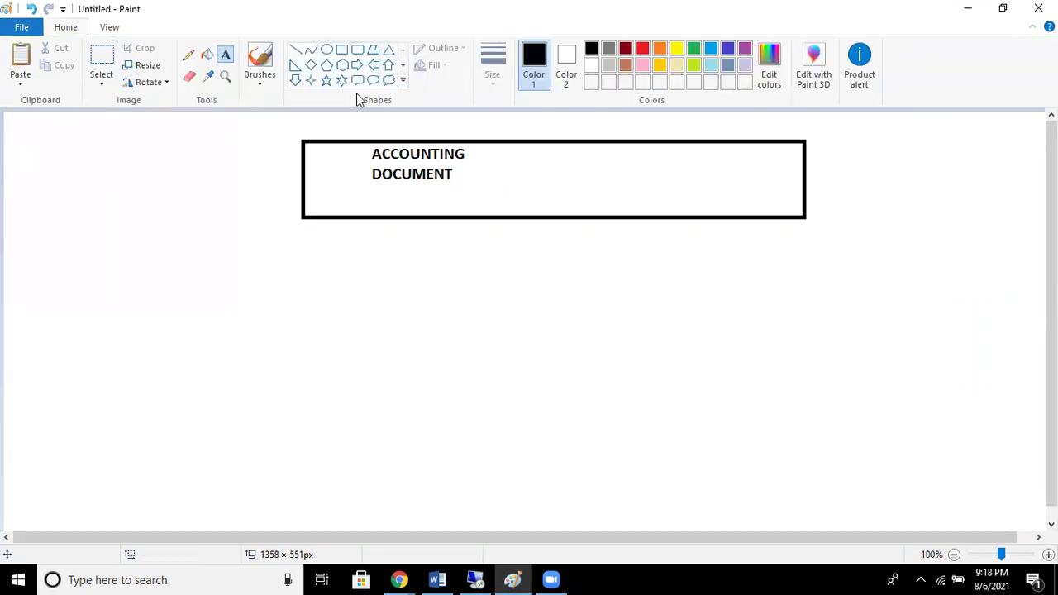
left_click(342, 51)
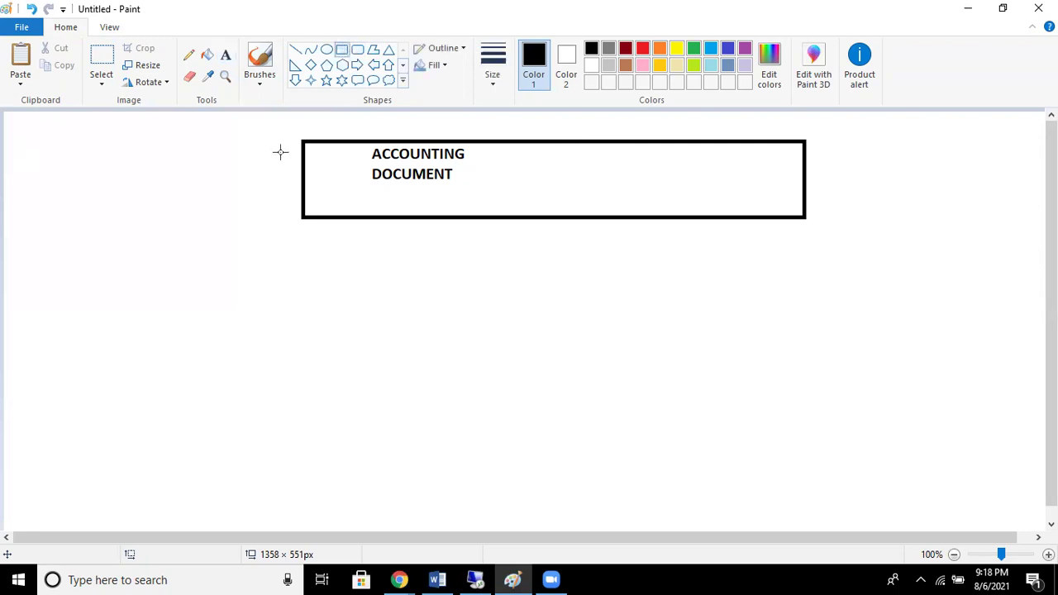
- Draw a flat box below-left of the title box and label it BSEG
mouse_move(113, 271)
left_mouse_down()
mouse_move(204, 237)
mouse_move(326, 265)
mouse_move(319, 238)
left_mouse_up()
left_click_drag(222, 269, 222, 260)
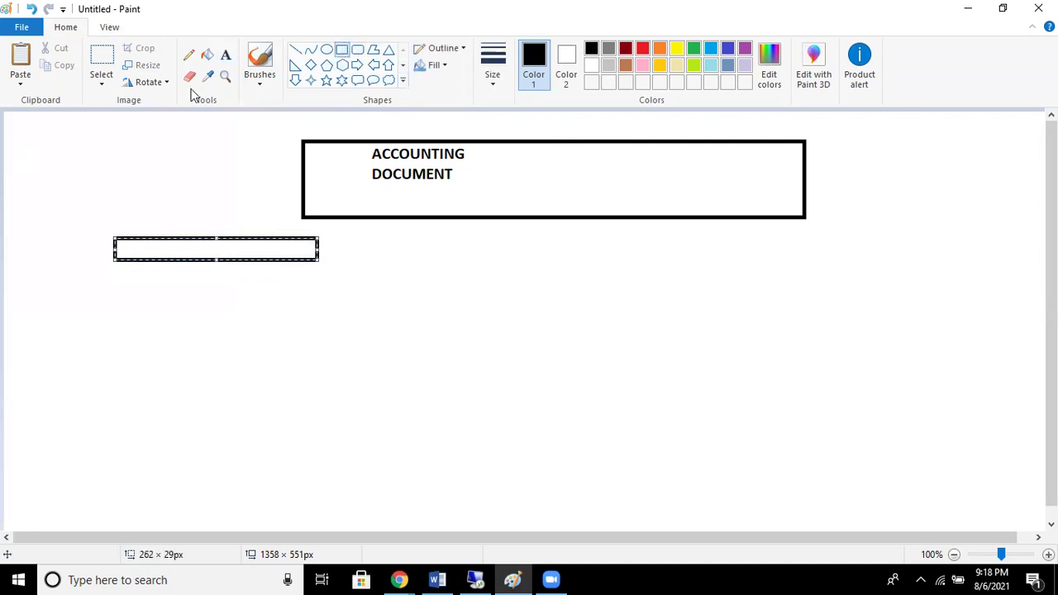
left_click(226, 55)
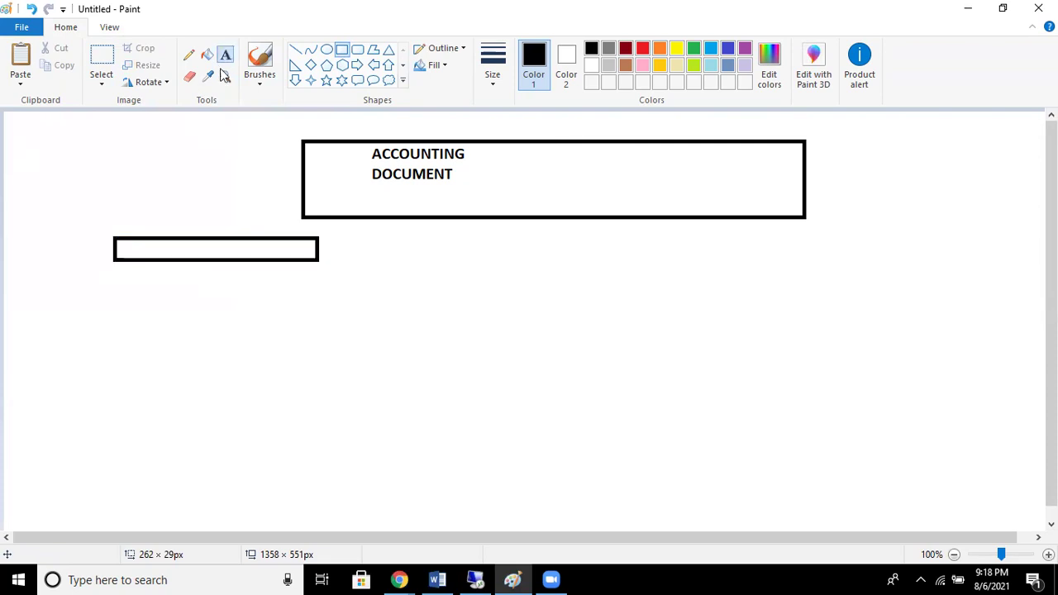
left_click(209, 252)
type("BSEG")
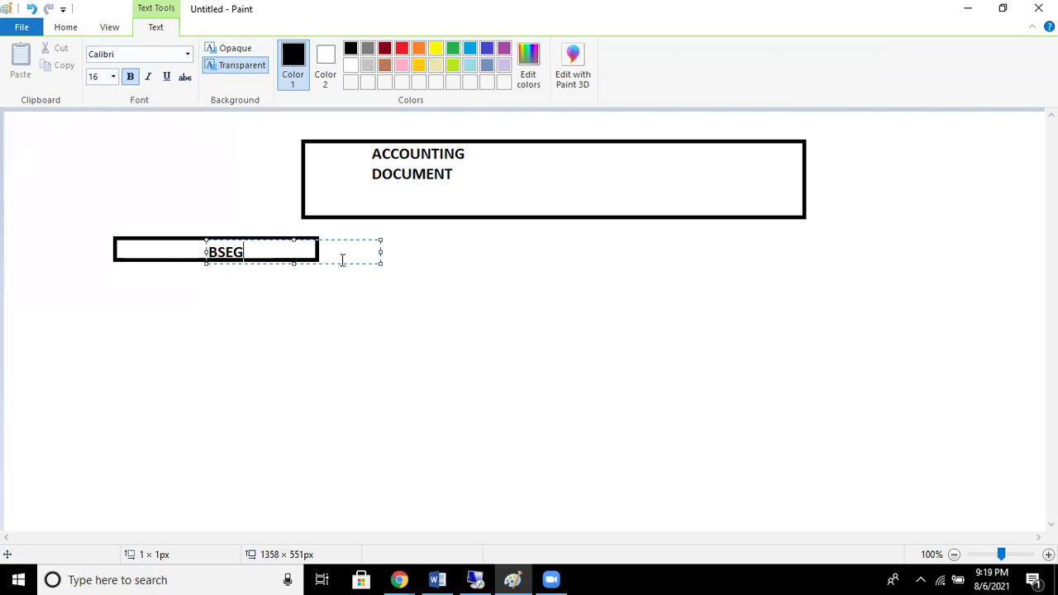
left_click(411, 282)
- Draw a second flat box to the right of the BSEG box
left_click(402, 258)
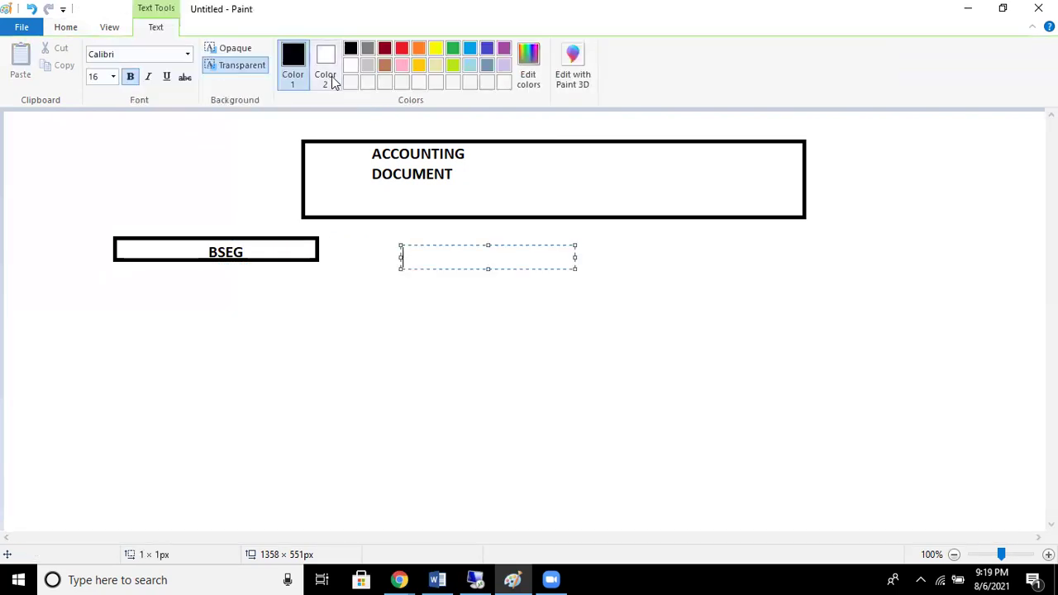
left_click(102, 32)
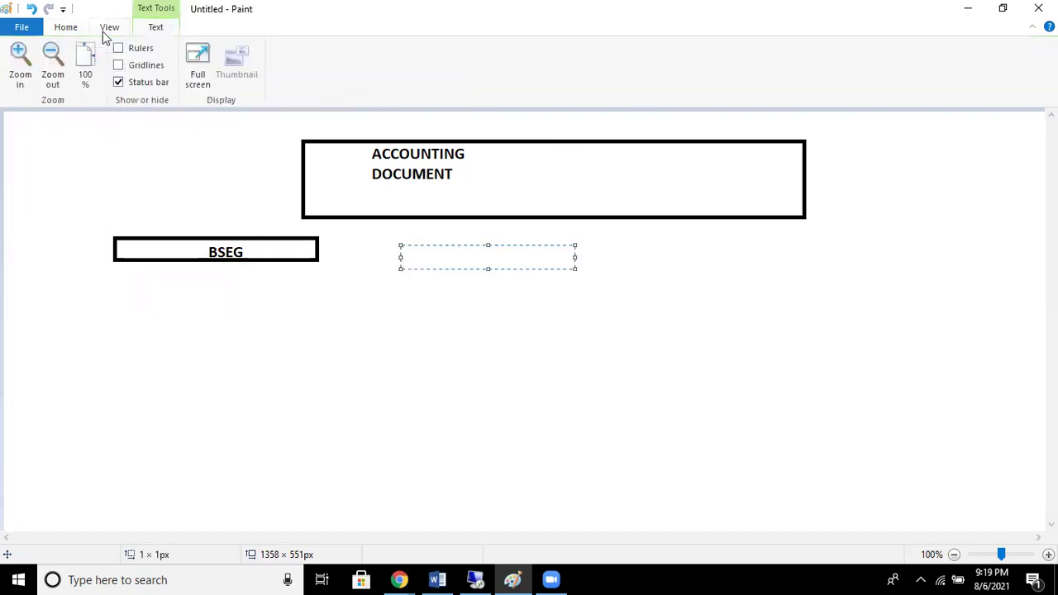
left_click(61, 30)
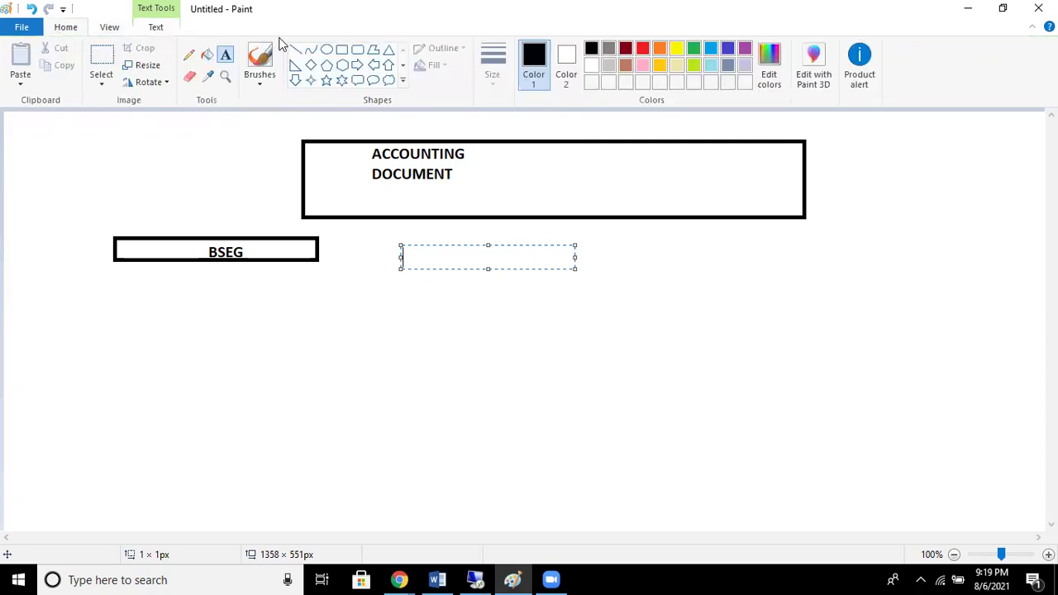
left_click(341, 48)
left_click_drag(389, 250, 537, 277)
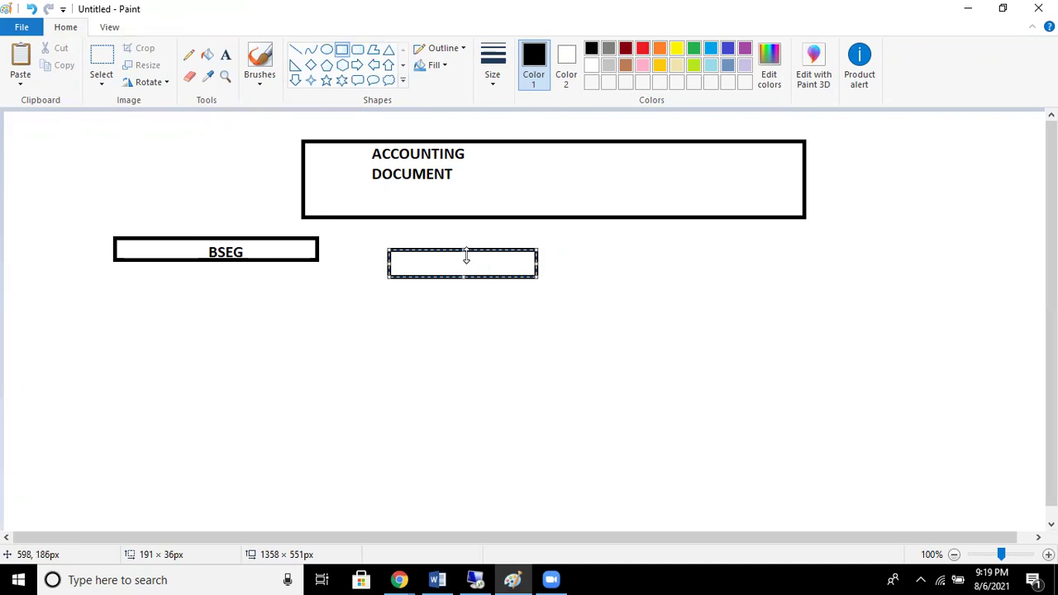
left_click_drag(465, 249, 465, 257)
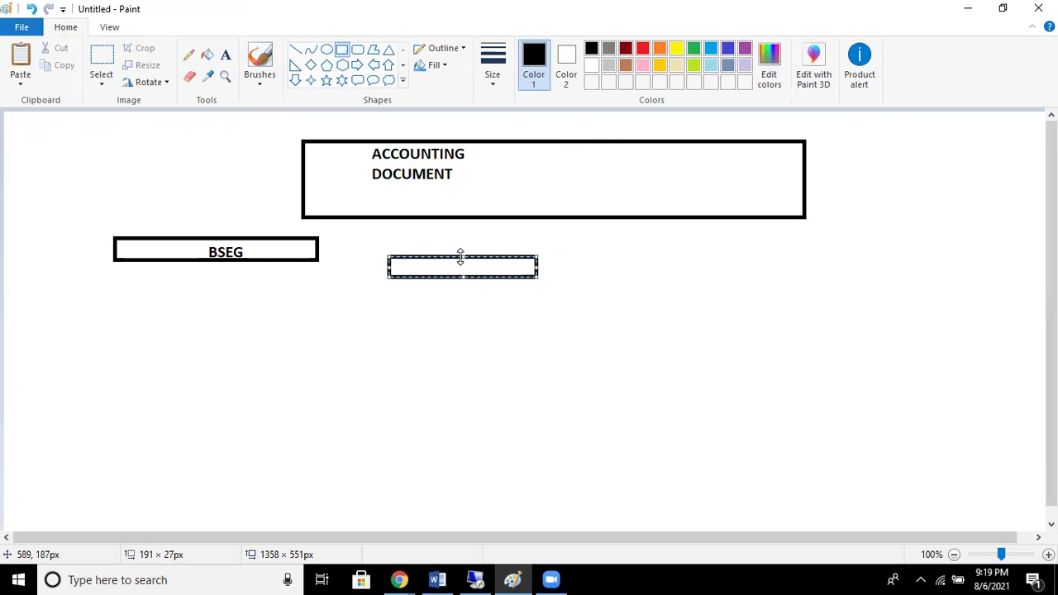
- Label the right-hand flat box BSID
left_click(226, 56)
left_click(474, 252)
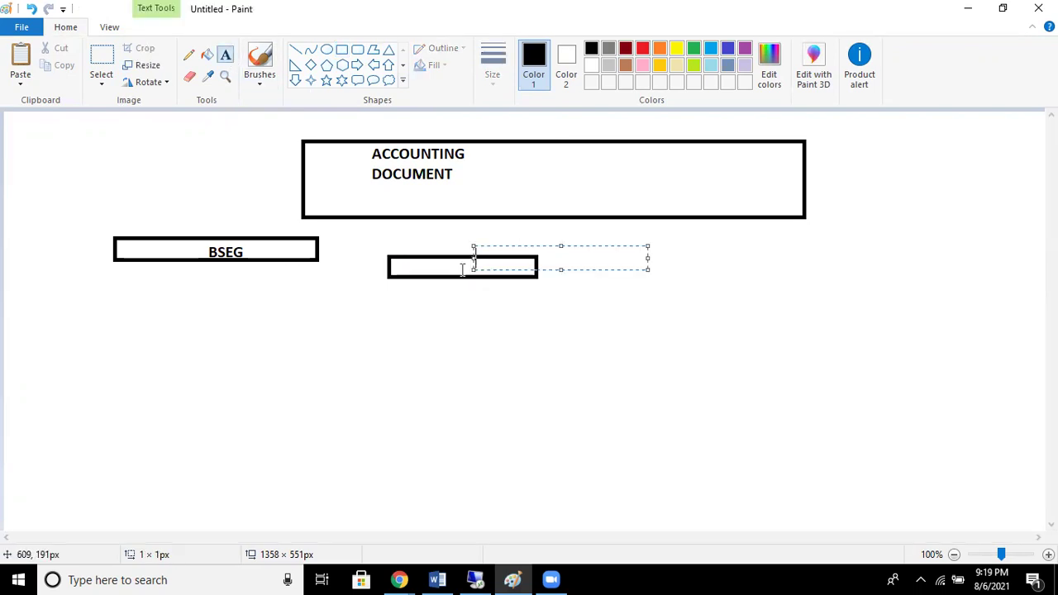
left_click(460, 270)
left_click(462, 267)
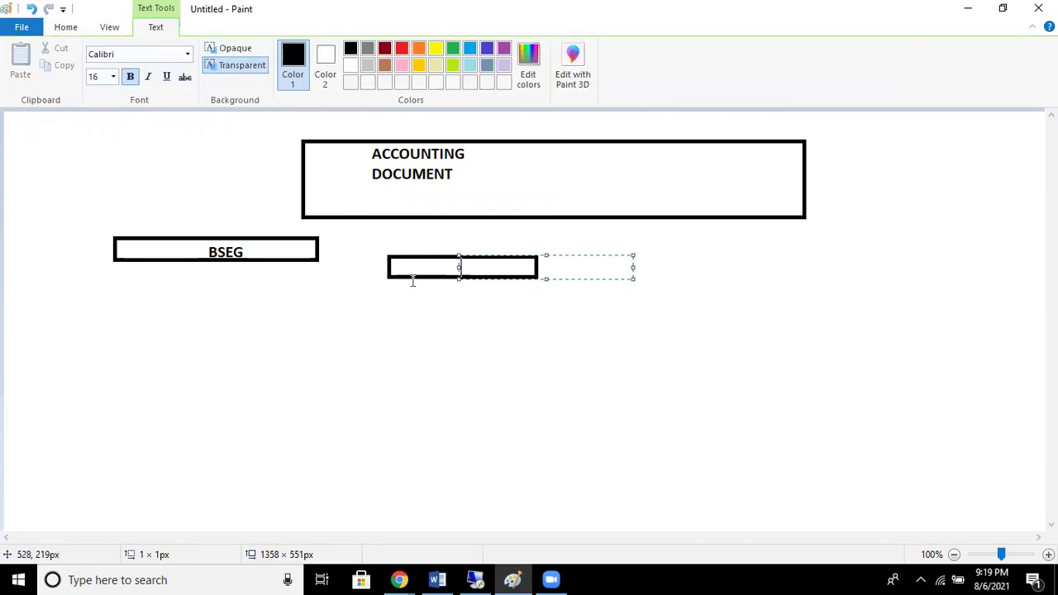
type("BSID")
left_click(438, 329)
left_click(438, 325)
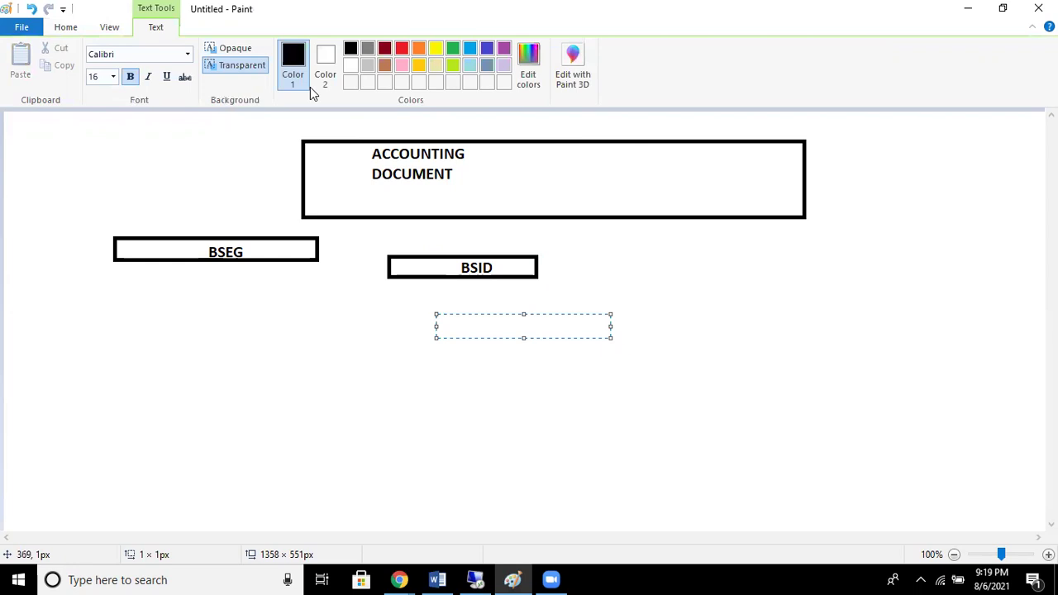
left_click(67, 27)
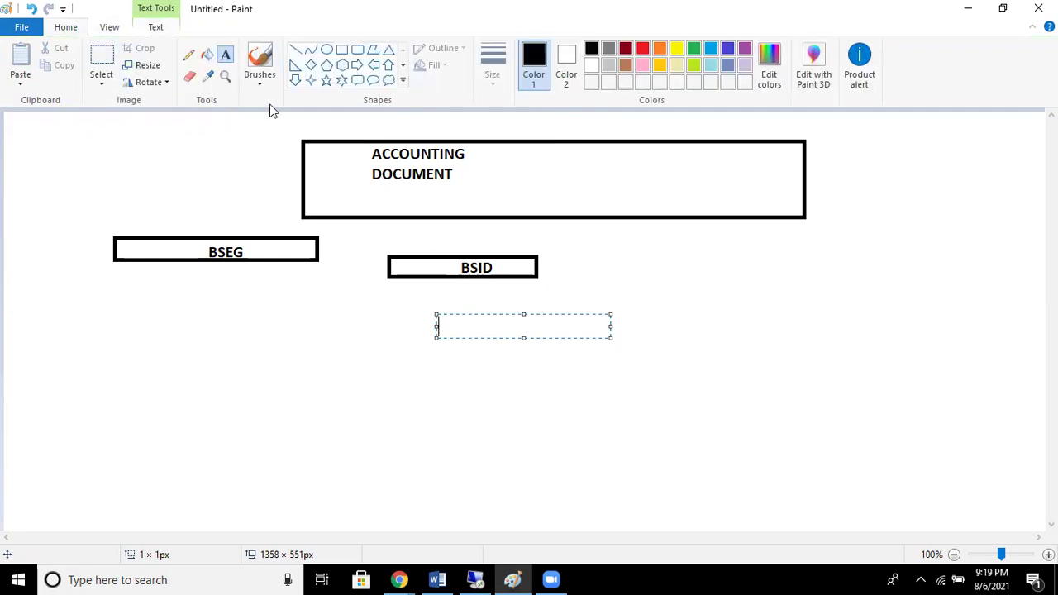
- Draw a wide flat box below BSEG and label it COEP
left_click(341, 49)
left_click_drag(112, 321, 310, 364)
left_click_drag(221, 324, 223, 335)
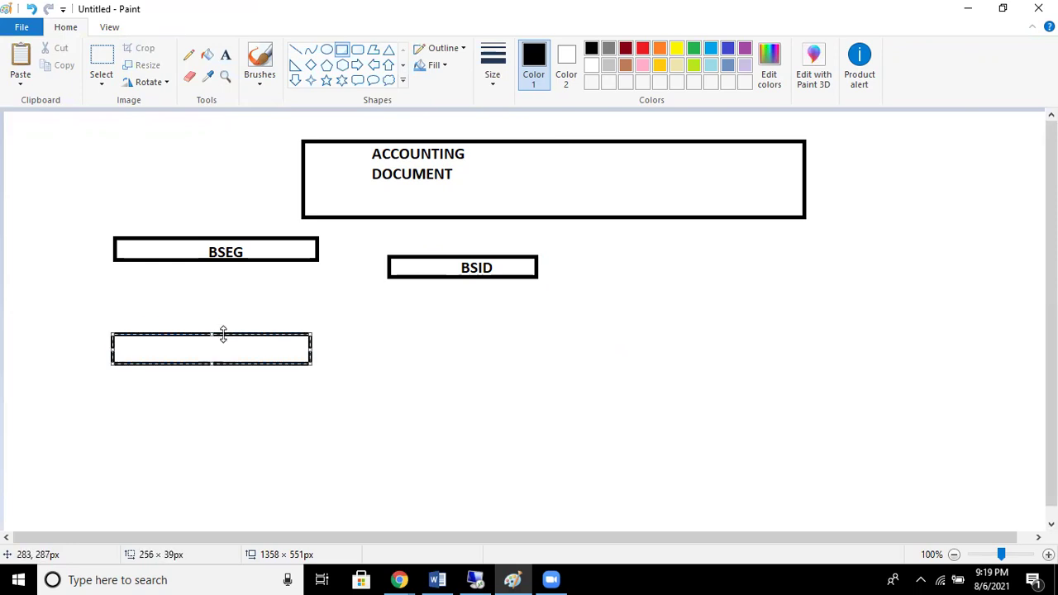
left_click(224, 58)
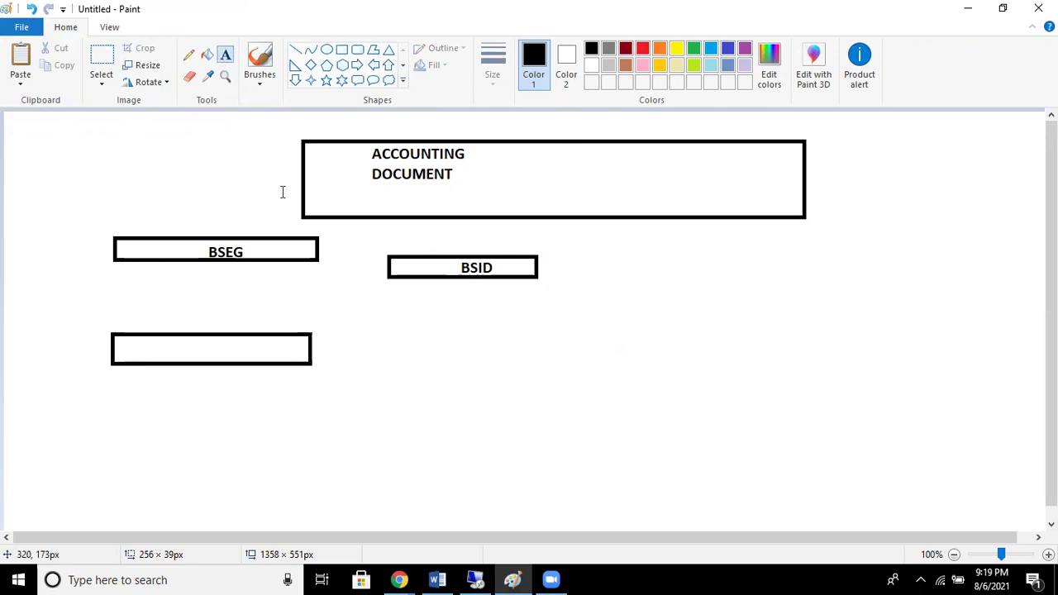
left_click(195, 343)
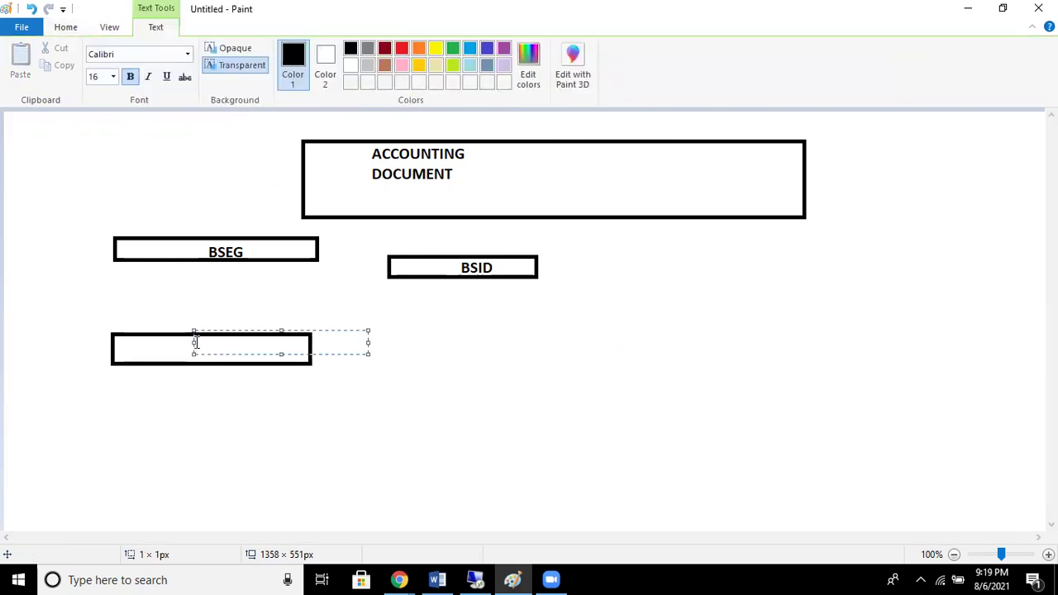
type("COEP")
left_click(374, 333)
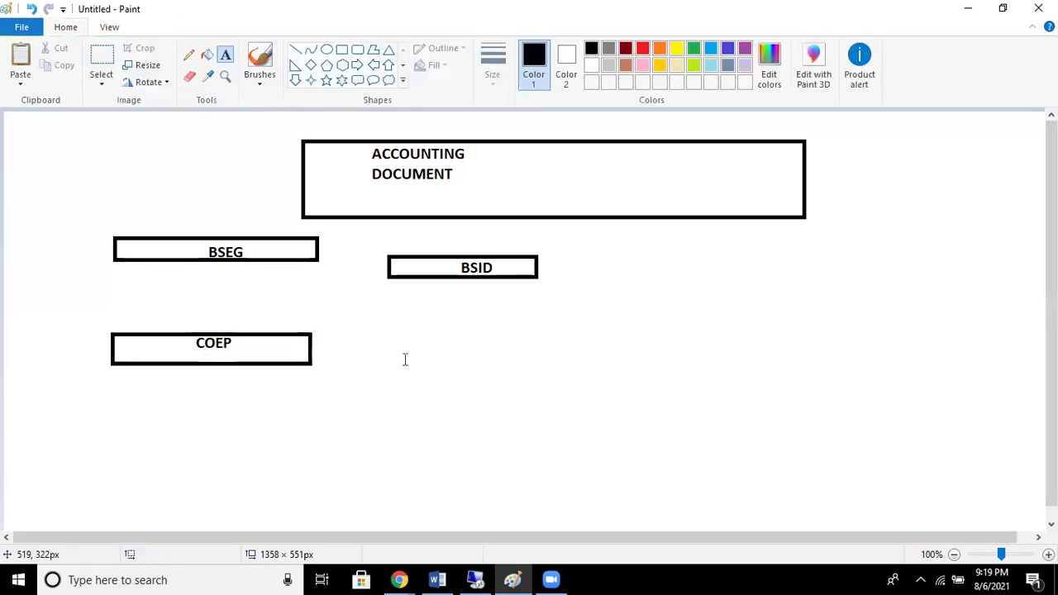
left_click(374, 333)
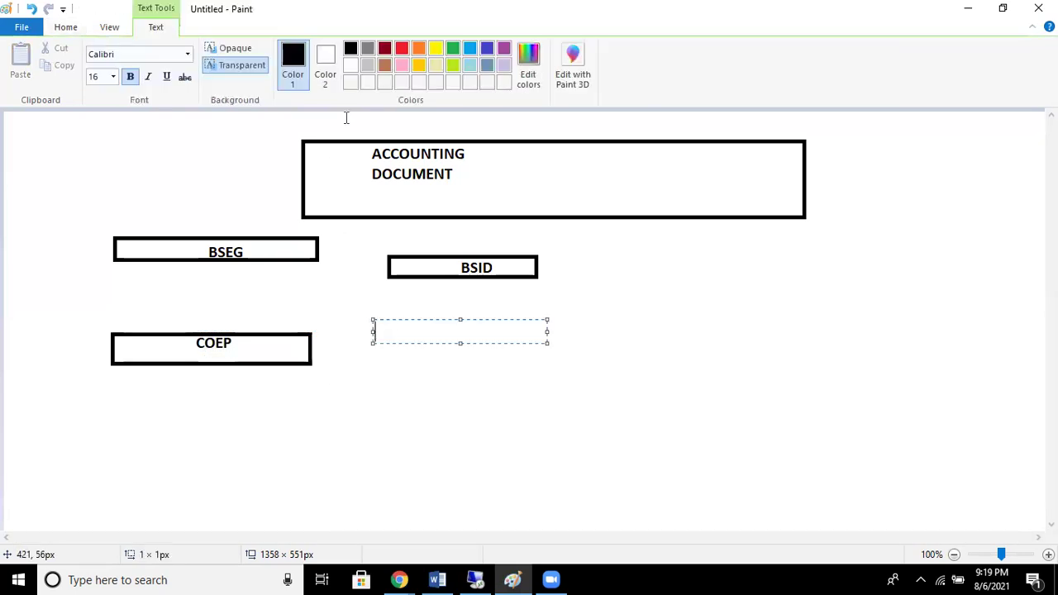
- Draw a box below BSID and label it BSAD
left_click(65, 29)
left_click(343, 52)
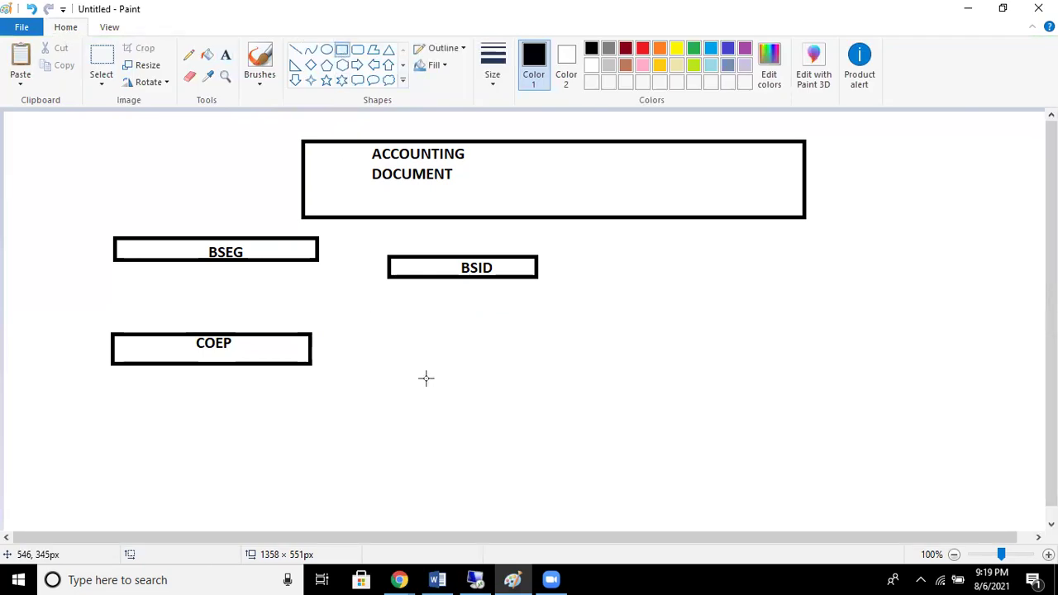
mouse_move(387, 338)
left_mouse_down()
mouse_move(411, 383)
mouse_move(578, 399)
mouse_move(573, 383)
left_mouse_up()
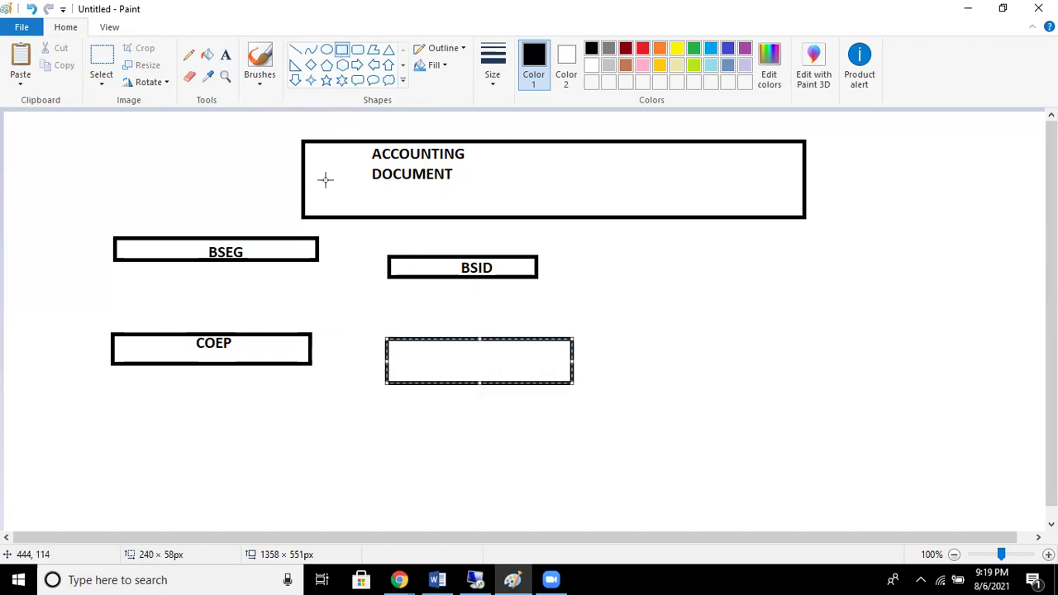
left_click(225, 55)
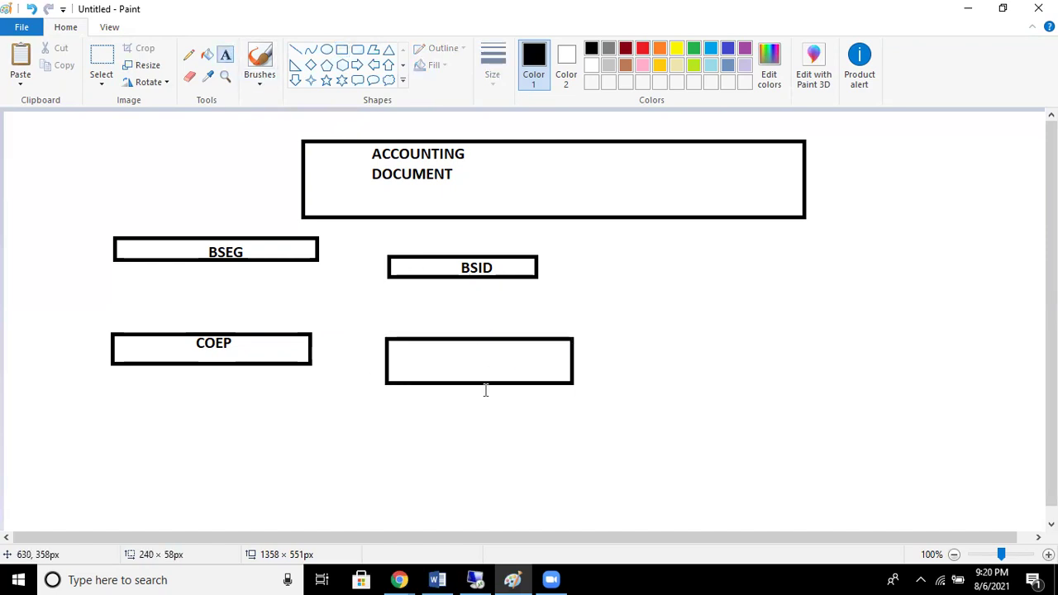
left_click(471, 364)
type("BSAD")
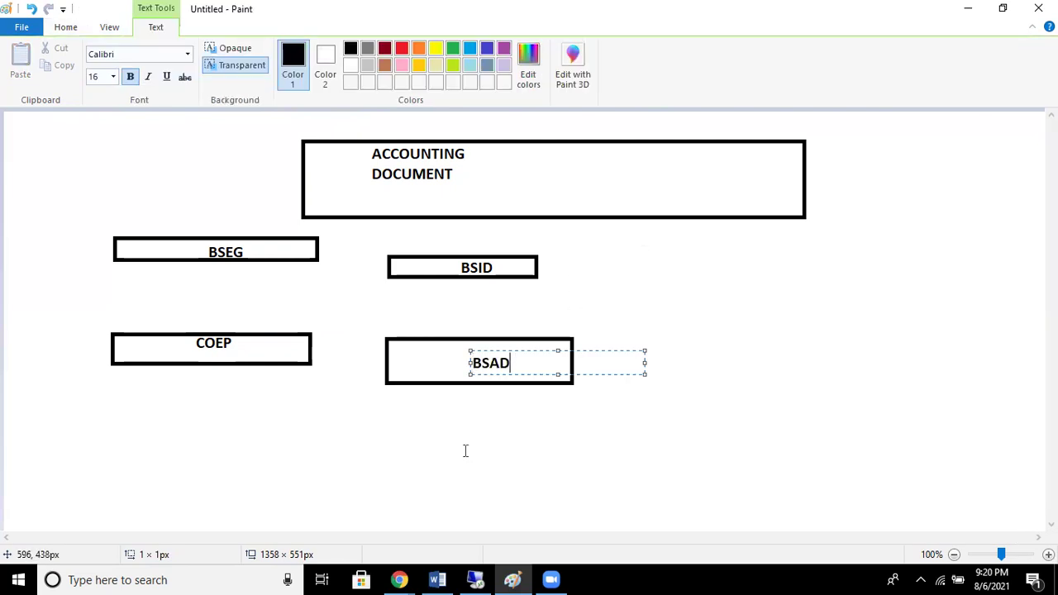
left_click(456, 446)
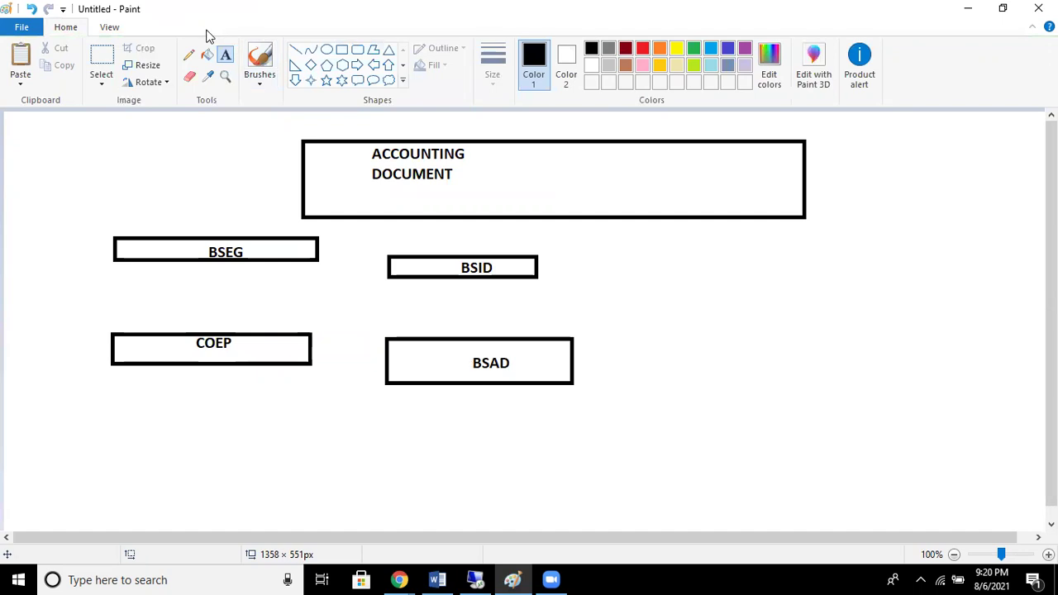
left_click(342, 52)
- Draw a box below BSAD and label it BSAK
left_click_drag(406, 411, 581, 473)
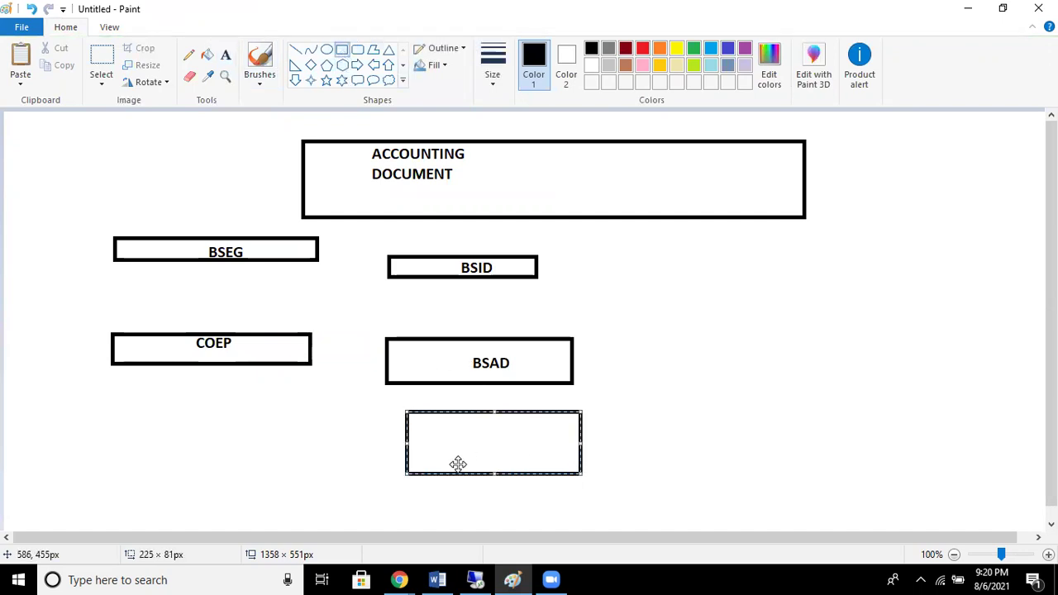
left_click(225, 55)
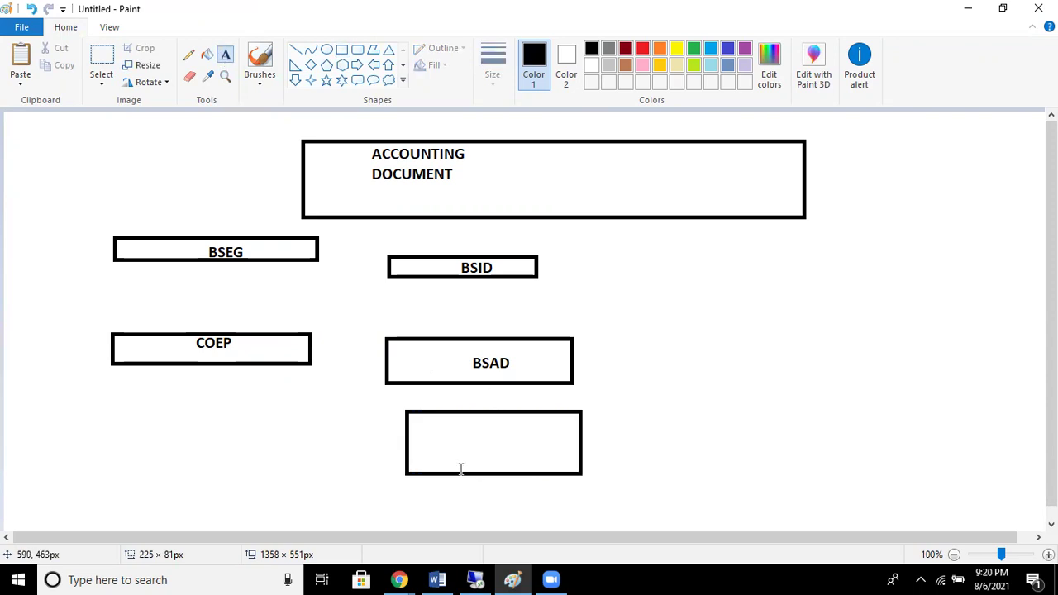
left_click(467, 440)
type("BSA")
type("J")
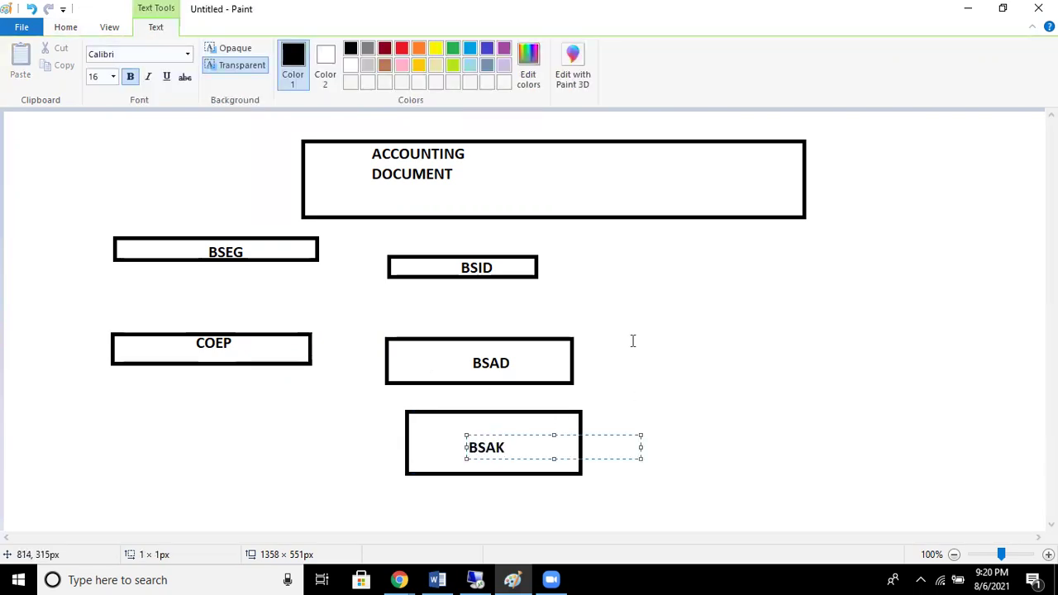
left_click(644, 257)
left_click(643, 257)
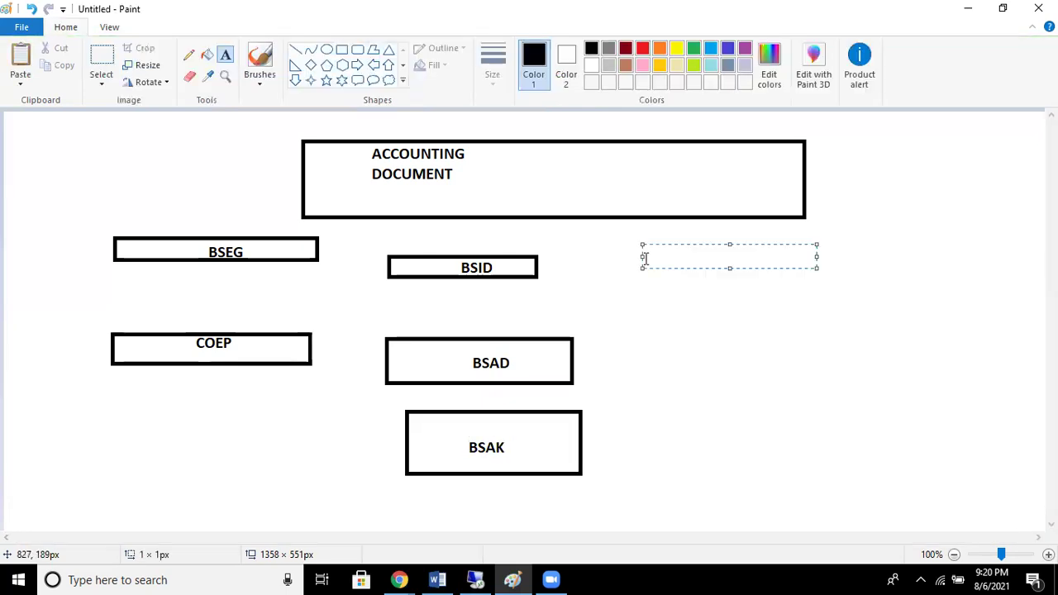
- Draw an empty wide box to the right of BSID
left_click(66, 27)
left_click(115, 28)
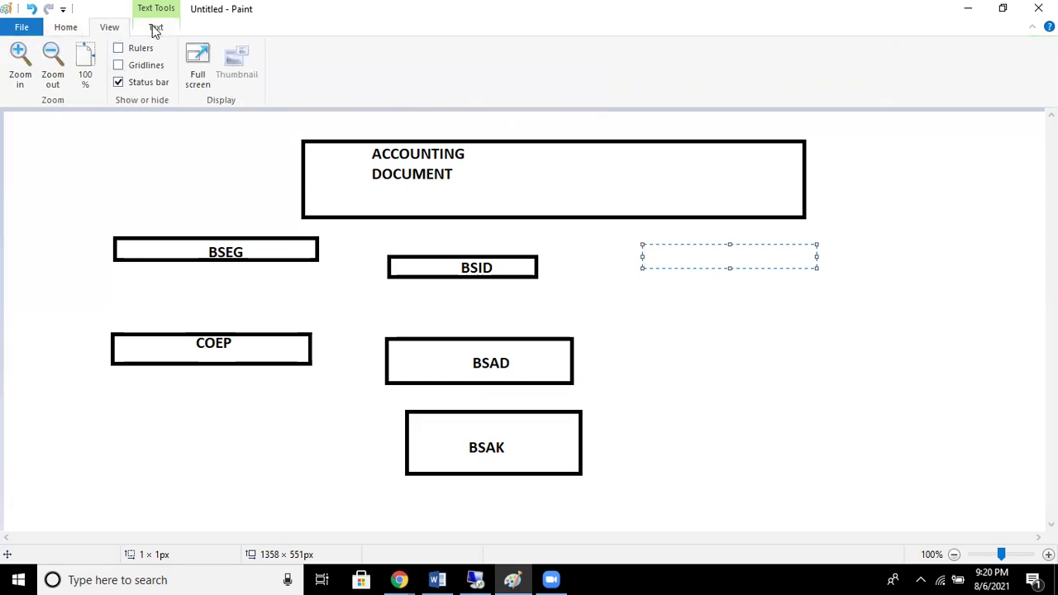
left_click(66, 27)
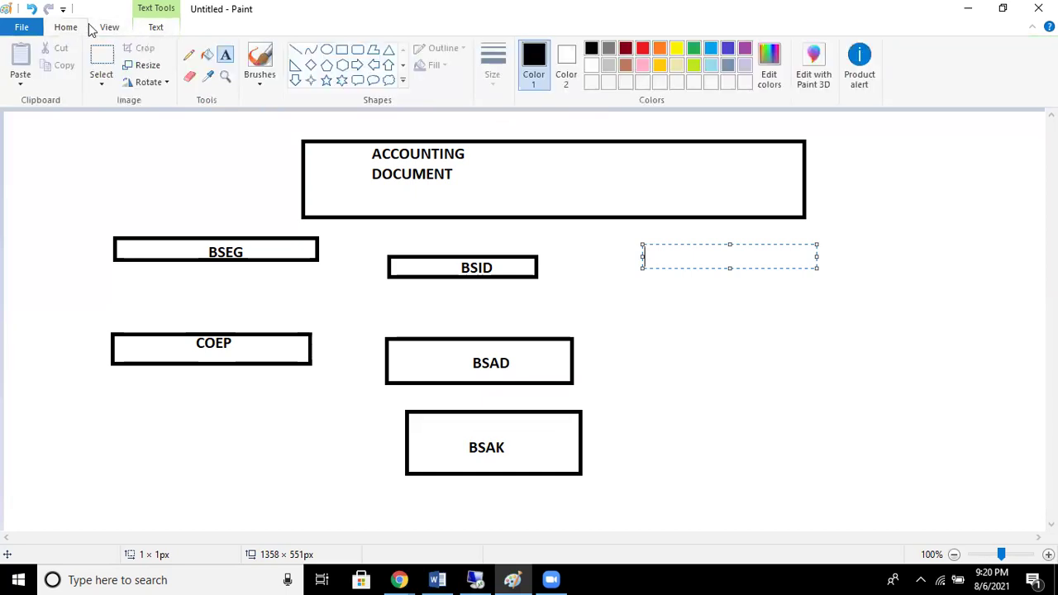
left_click(343, 50)
left_click_drag(617, 246, 883, 294)
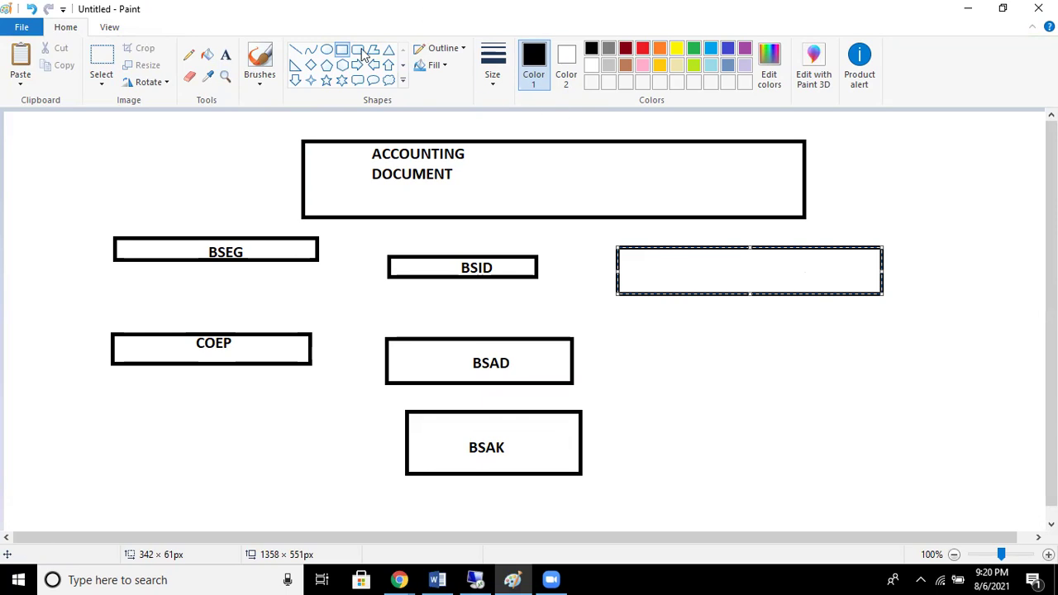
- Label the box right of BSID as FAGLFLEXT, correcting the typo
left_click(226, 54)
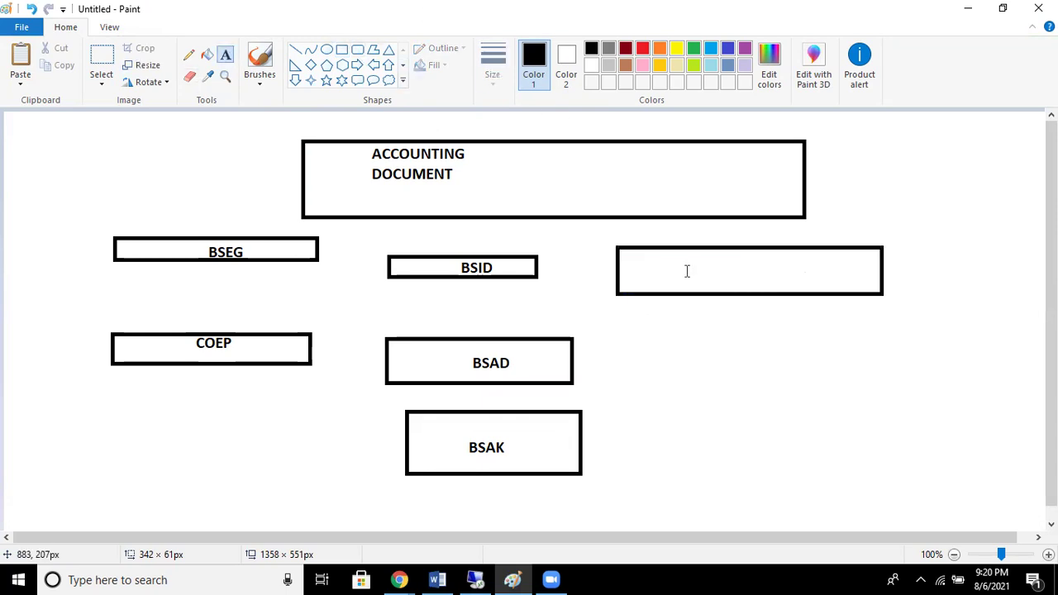
left_click(687, 271)
type("FA")
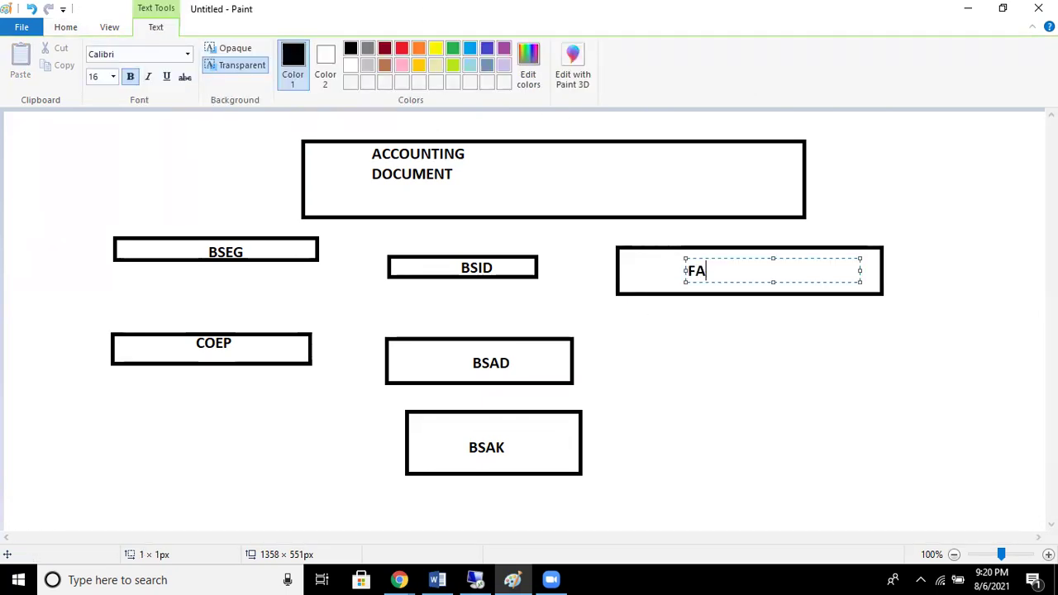
type("GLFLEC")
key("BackSpace")
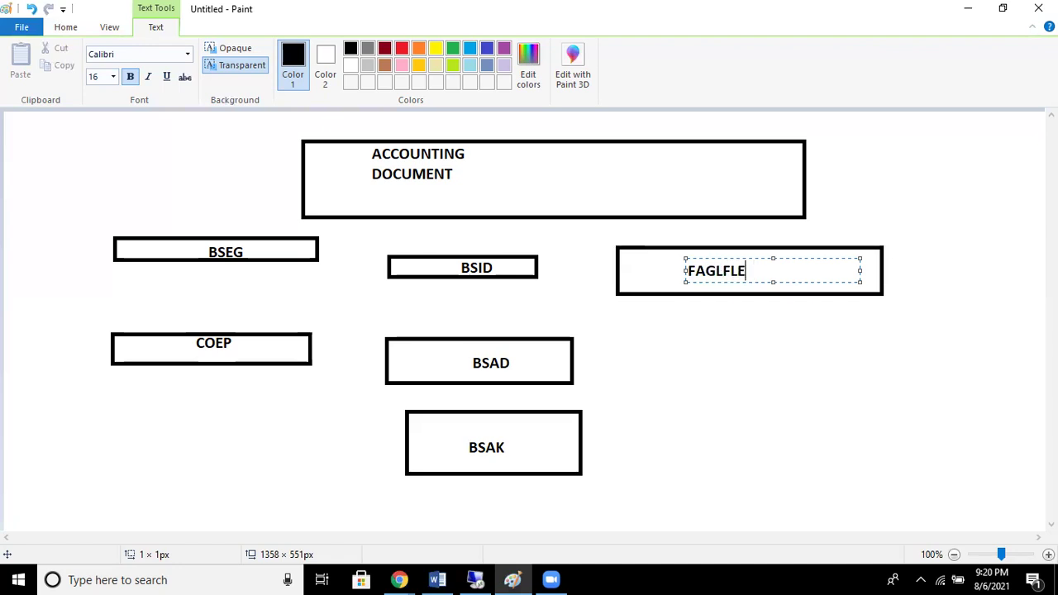
type("X")
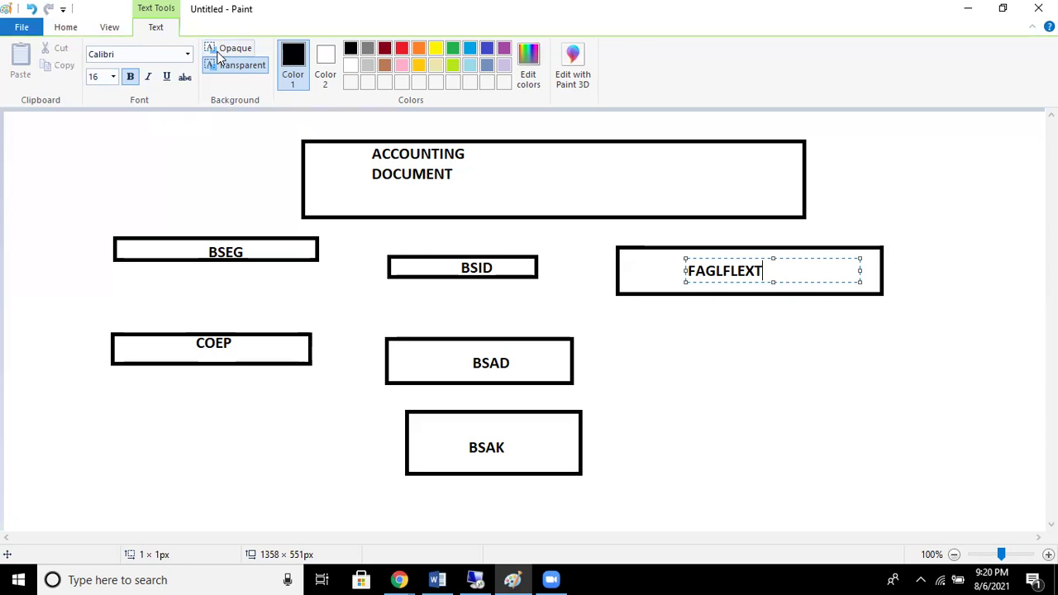
- Draw an empty wide box beneath the FAGLFLEXT box
left_click(68, 28)
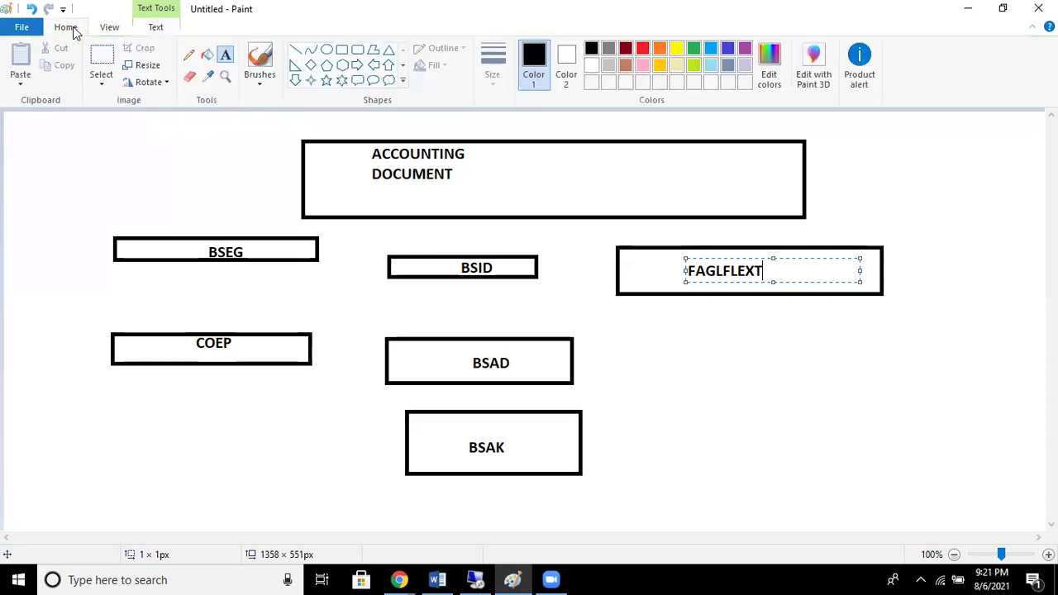
left_click(344, 53)
left_click_drag(648, 350, 934, 387)
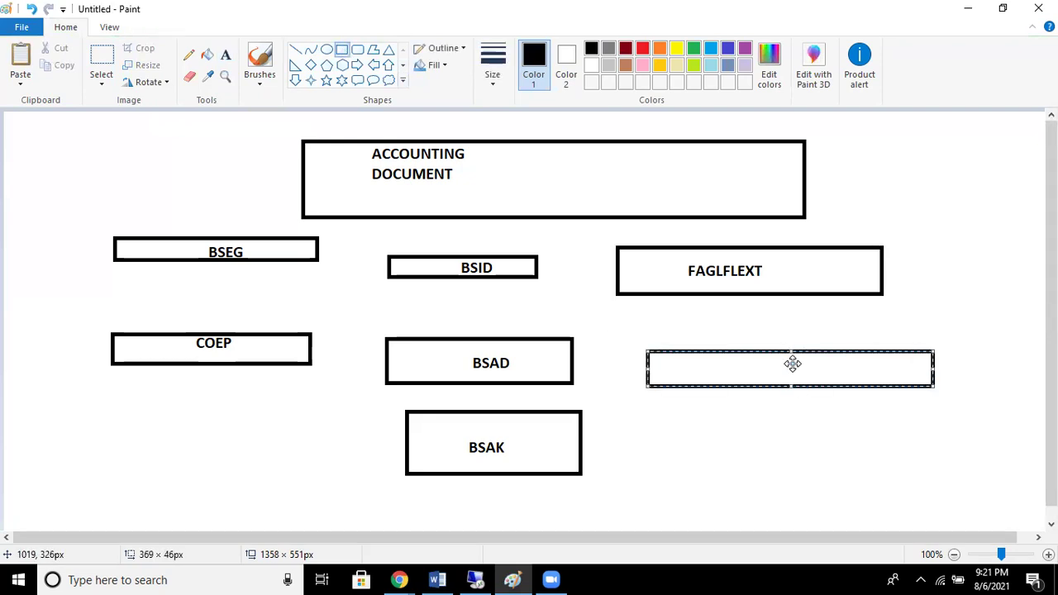
- Type FAGLFLEXA into the empty box right of BSAD, fixing the mistyped letter
left_click(226, 55)
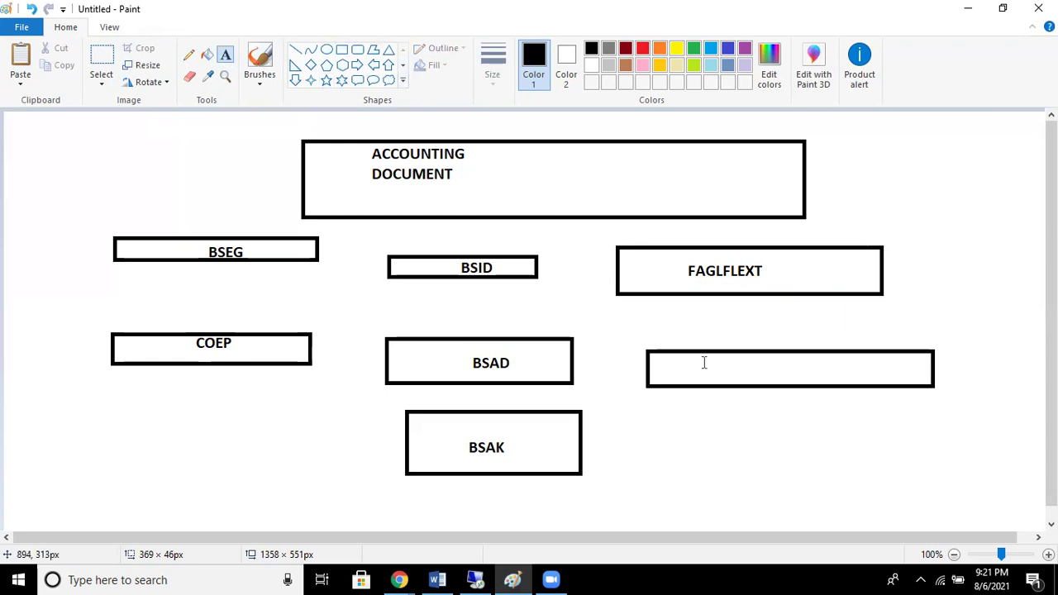
left_click(709, 365)
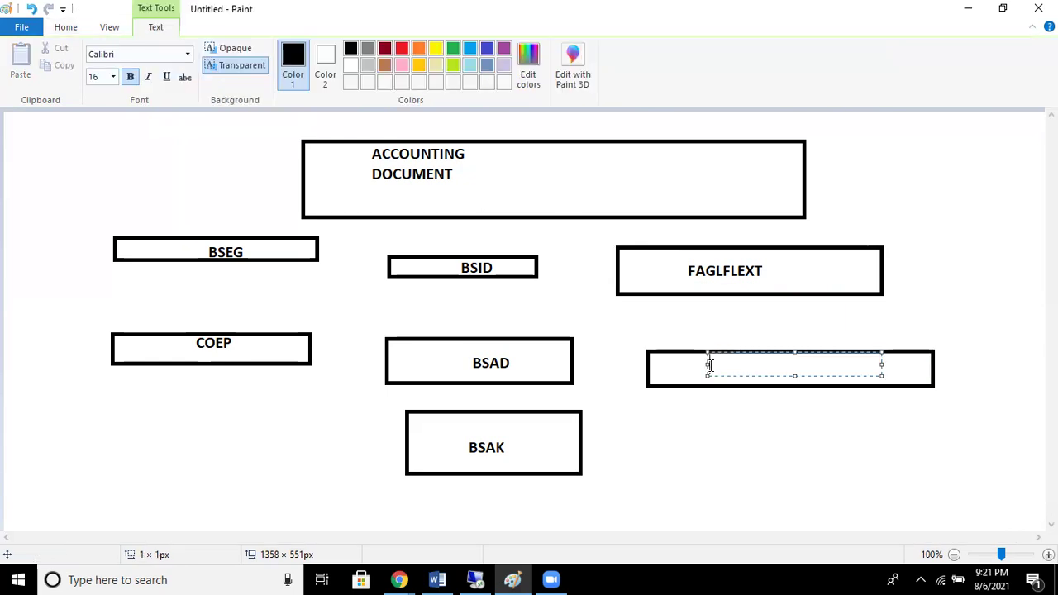
type("FAGLFLEXA")
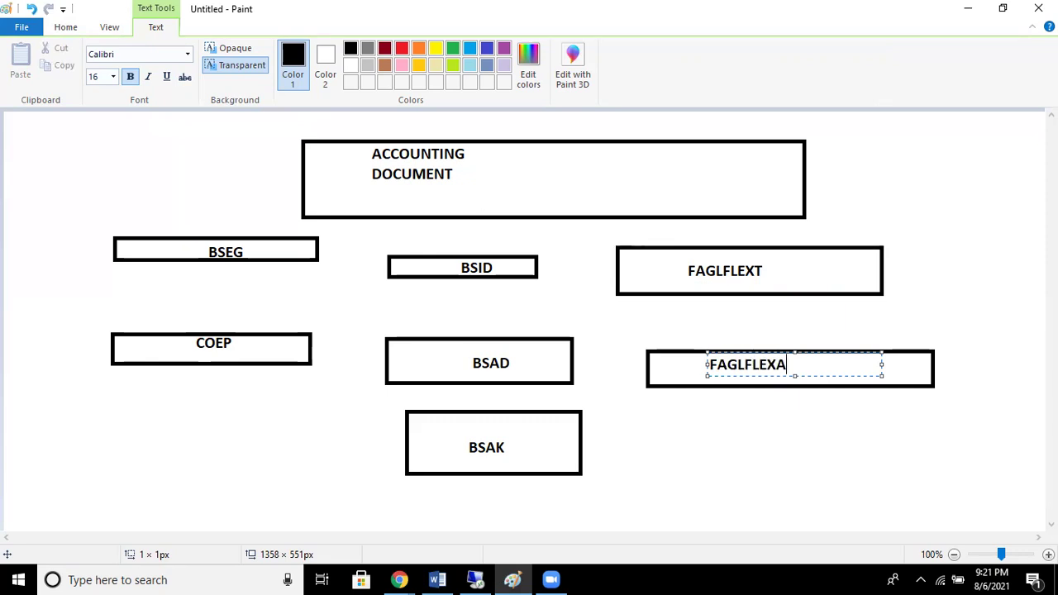
left_click(720, 433)
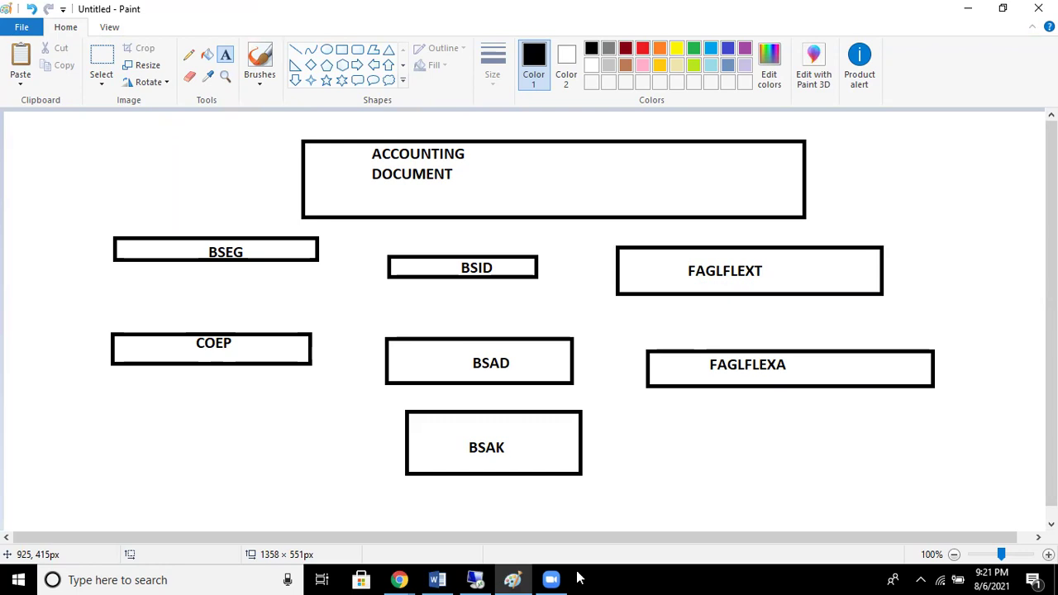
left_click(211, 579)
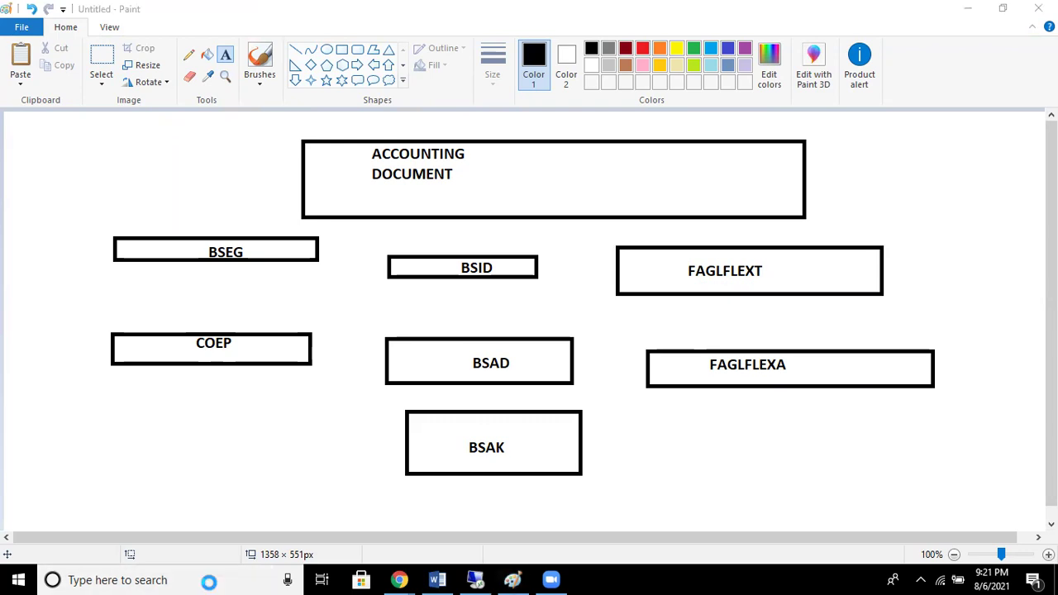
- Launch SAP Logon from Windows search and log on to the UPI connection
type("AP")
key("BackSpace")
key("BackSpace")
type("SA")
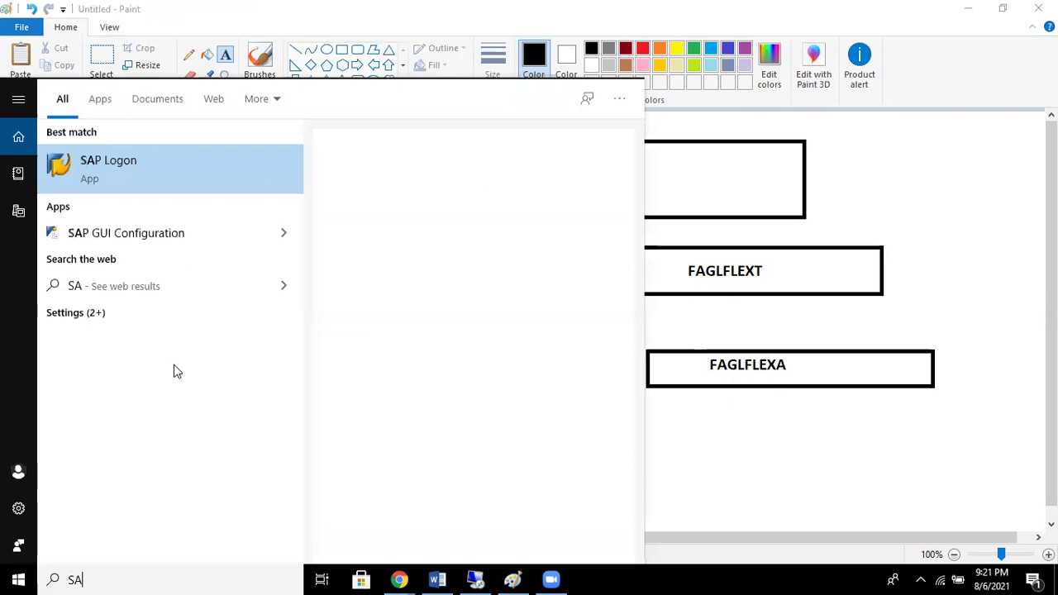
type("P")
key("Escape")
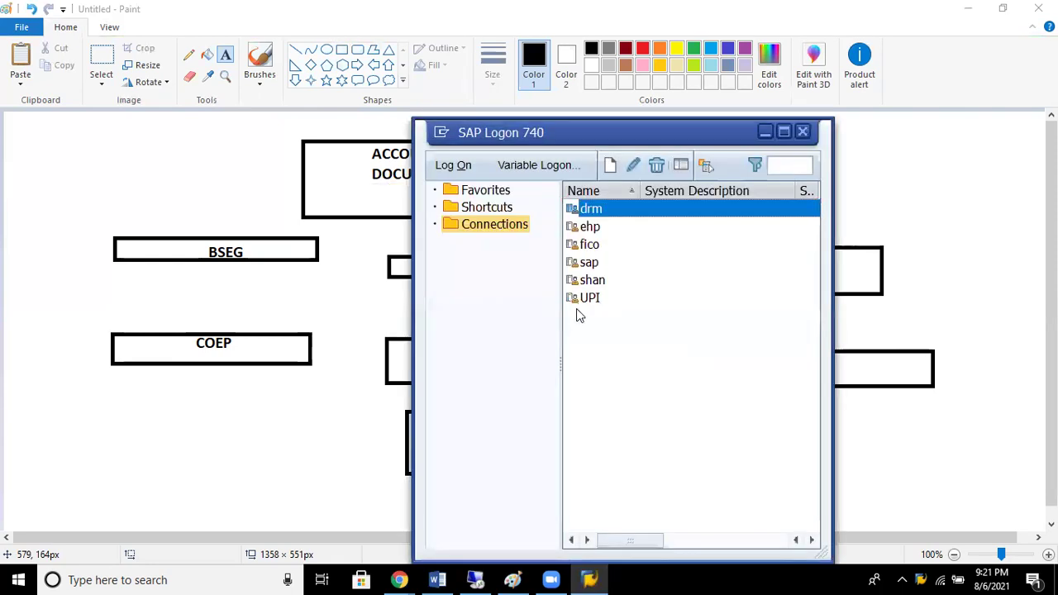
left_click(588, 300)
left_click(463, 165)
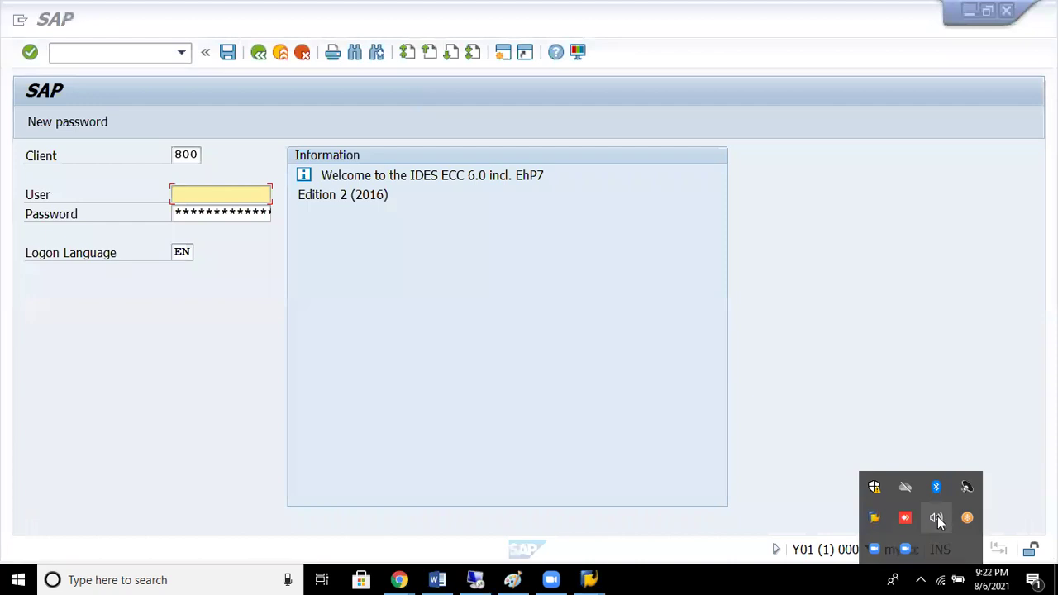
- Sign in to client 800 with the user name and password, then start FB03
left_click(932, 519)
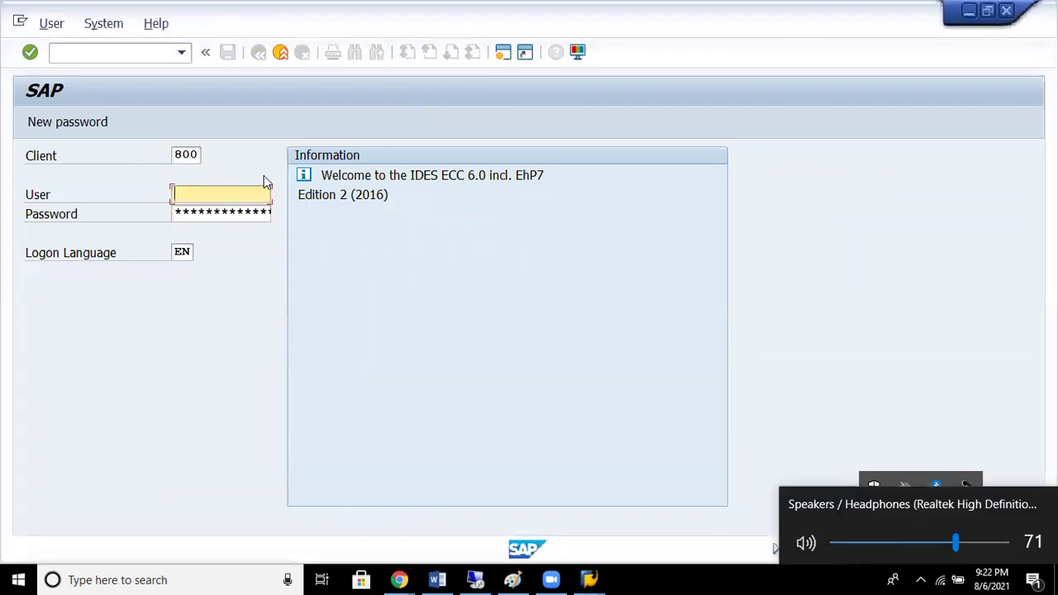
type("UPIN16")
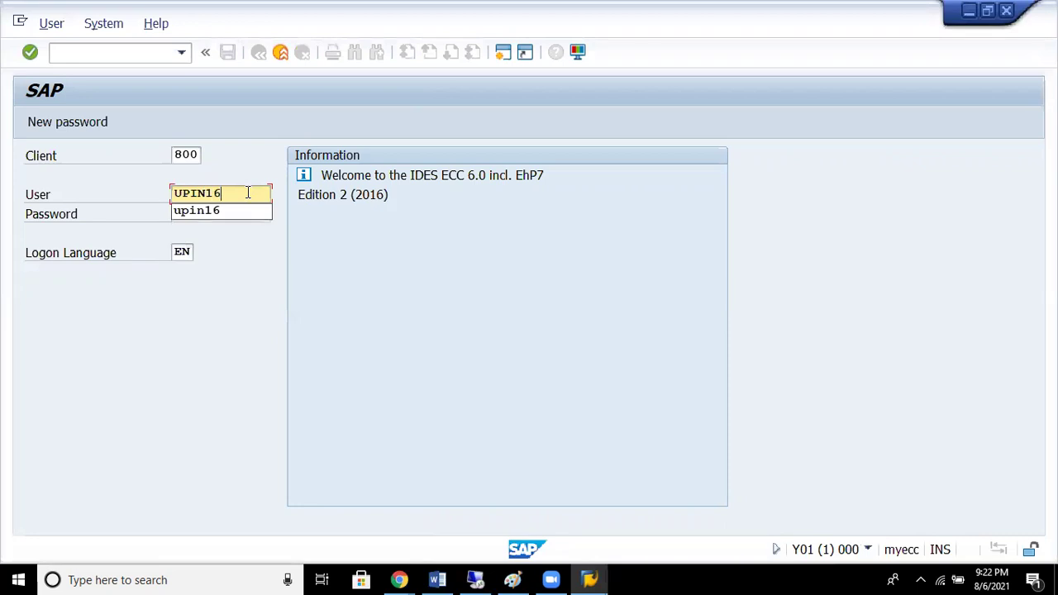
key("Tab")
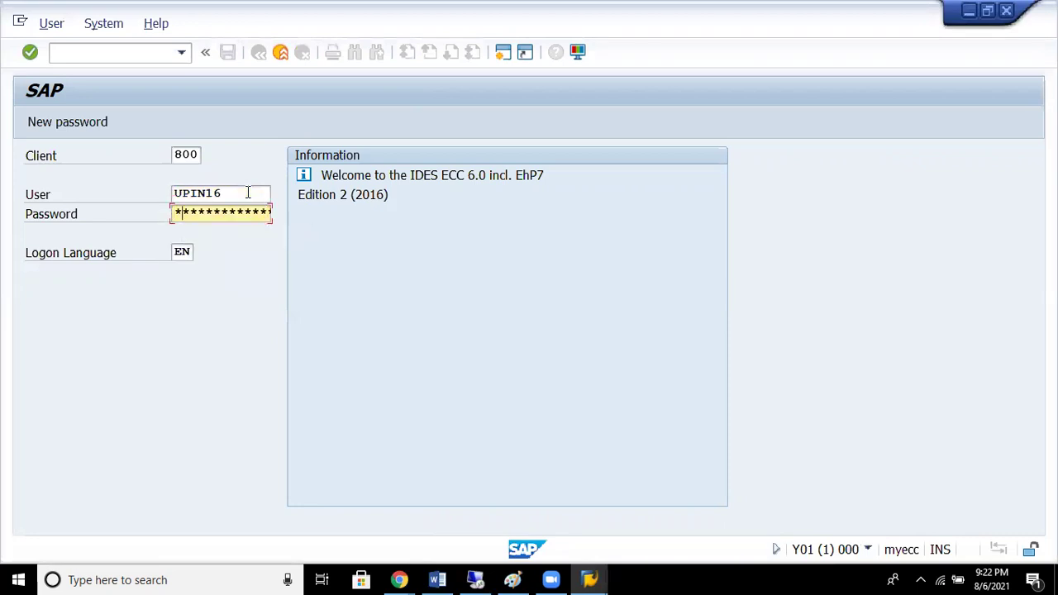
key("Return")
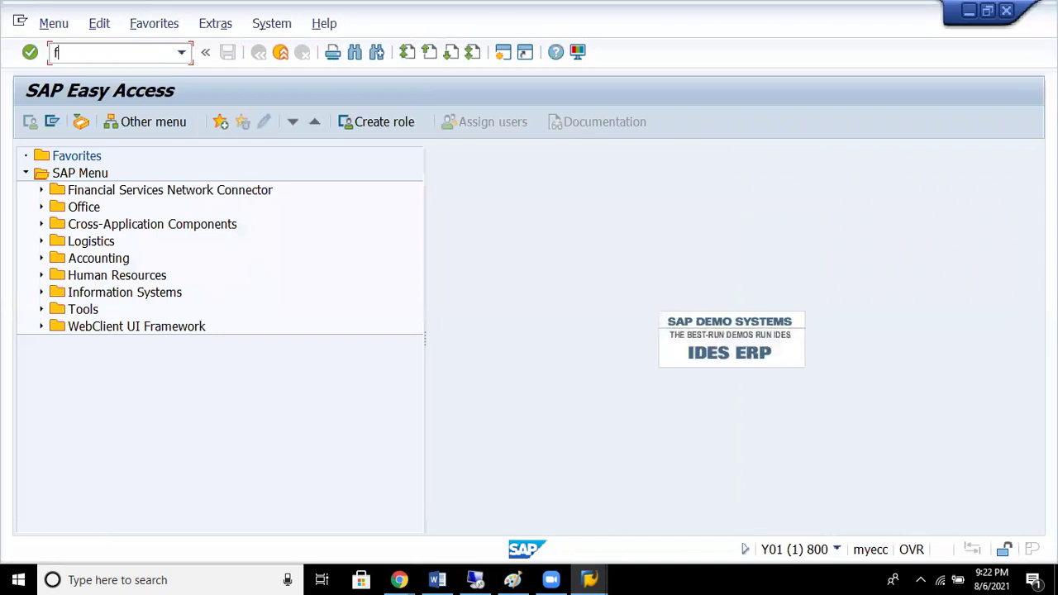
key("Return")
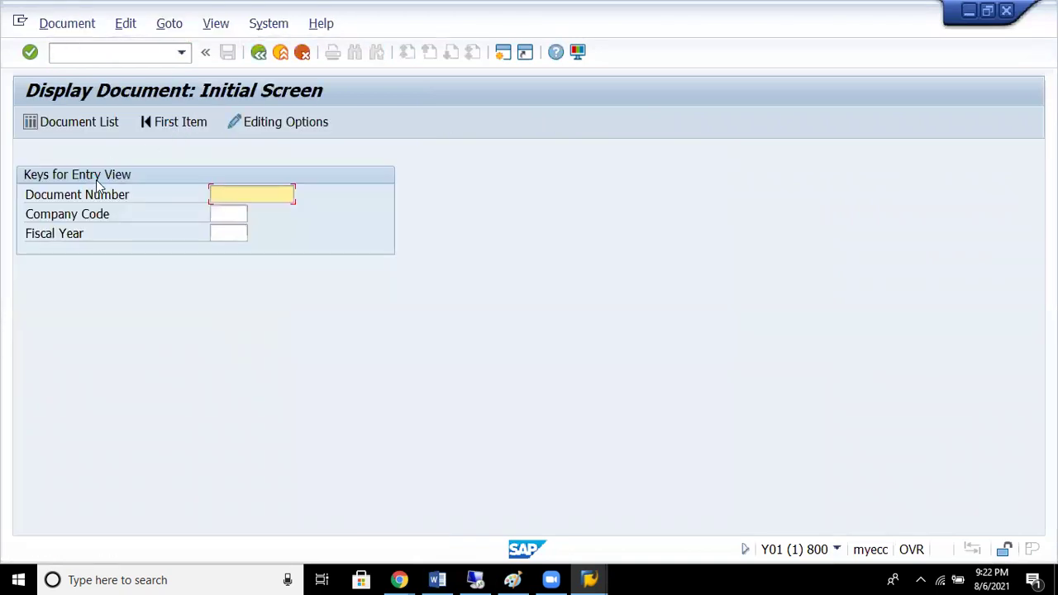
- Pick company code IBM1 from the F4 list and open the Document List search
left_click(224, 217)
left_click(257, 214)
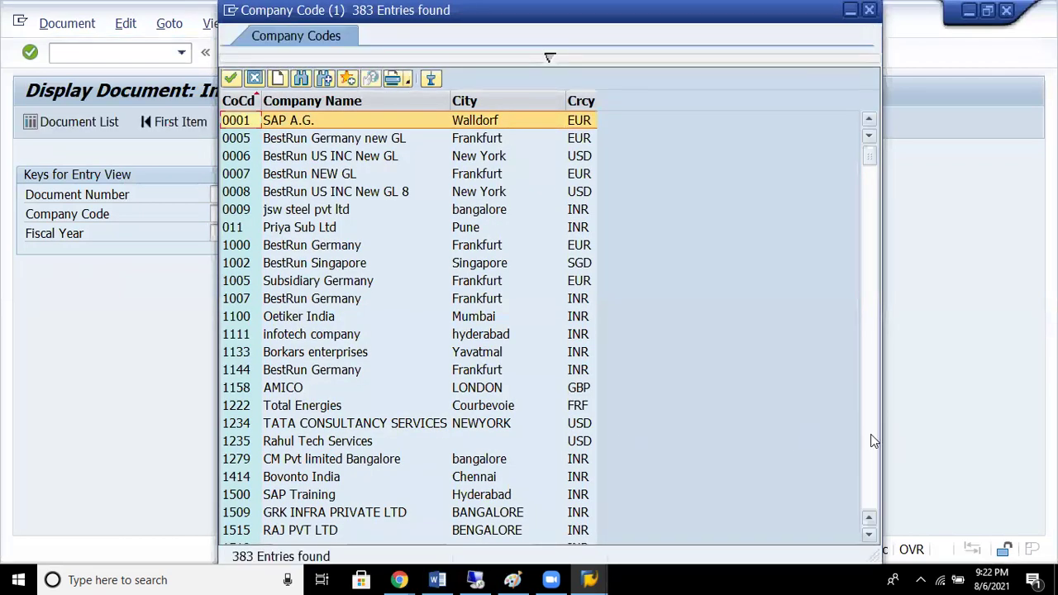
scroll(873, 426, "down", 15)
scroll(875, 439, "down", 20)
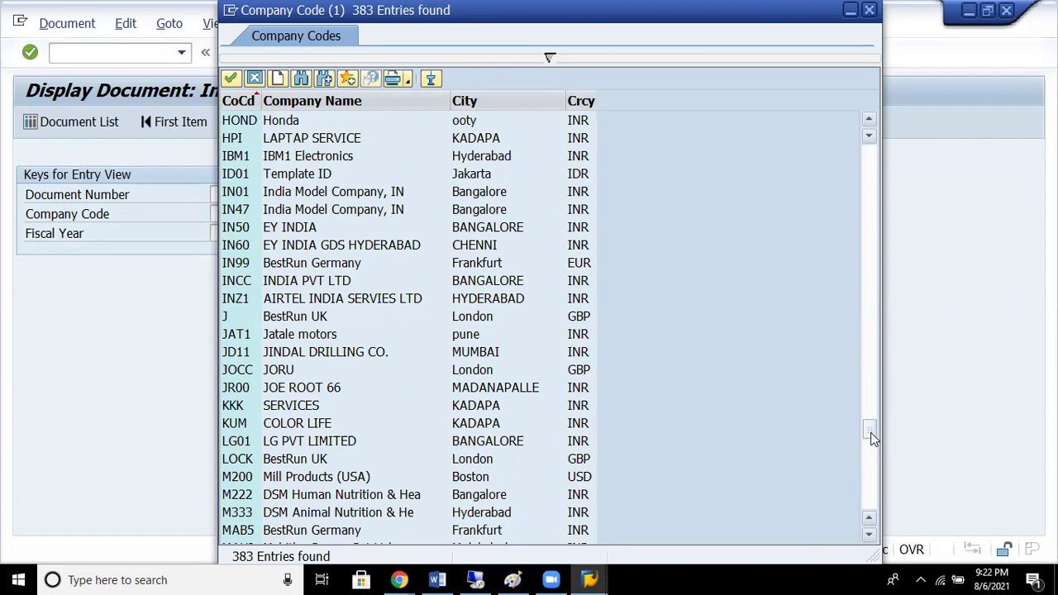
double_click(329, 163)
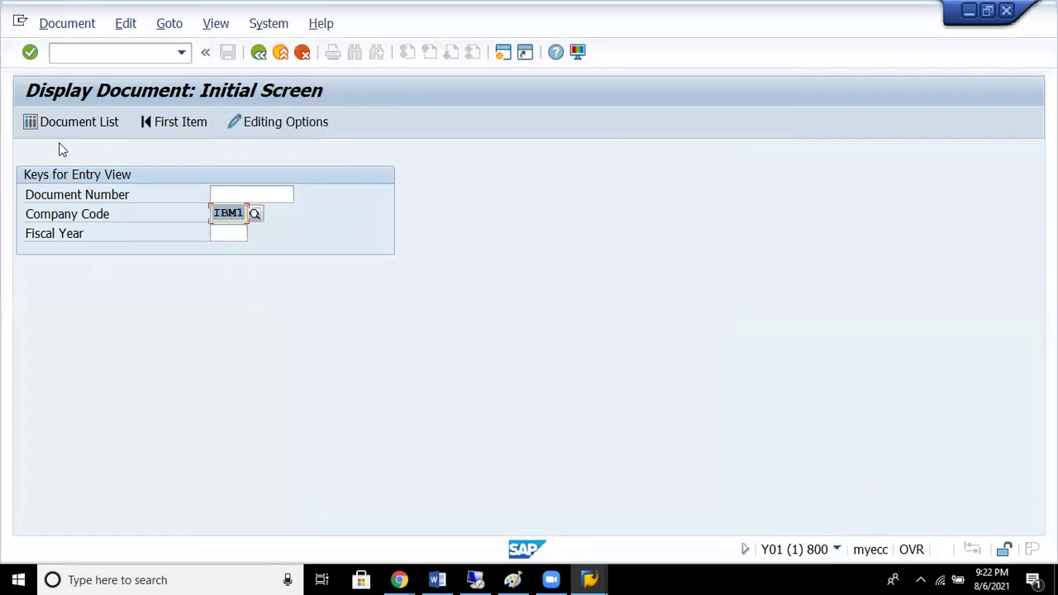
left_click(258, 204)
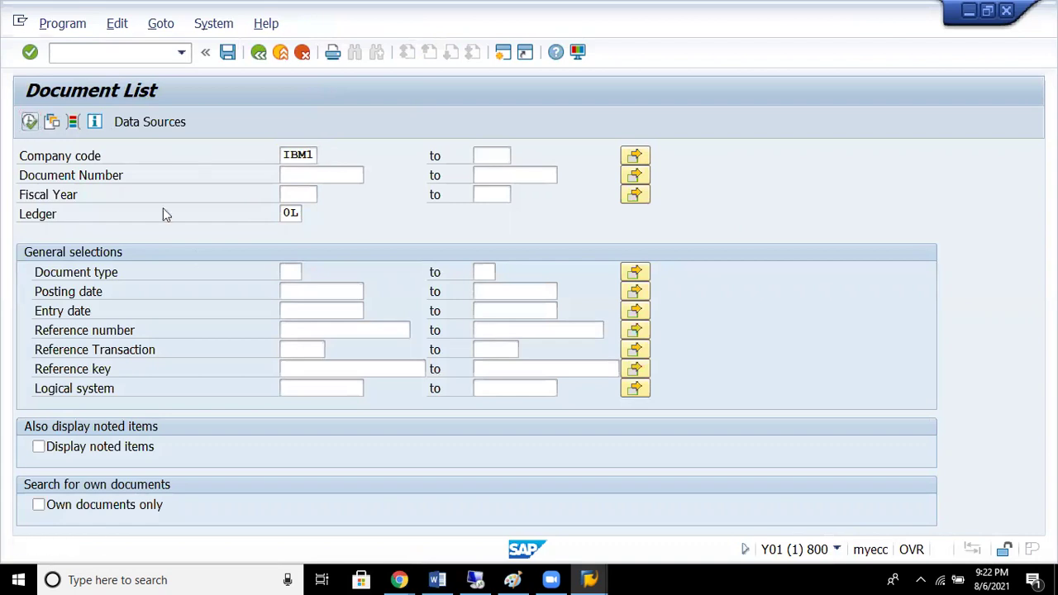
- Search IBM1 documents, narrowing to fiscal year 2021 and document type SA
key("F8")
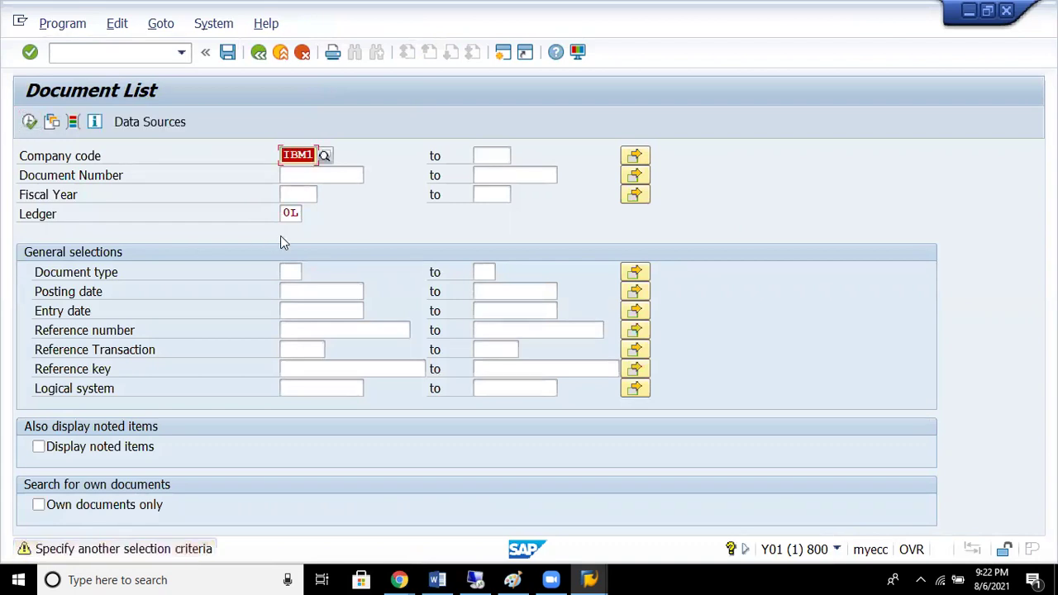
left_click(300, 194)
left_click(300, 194)
type("2021")
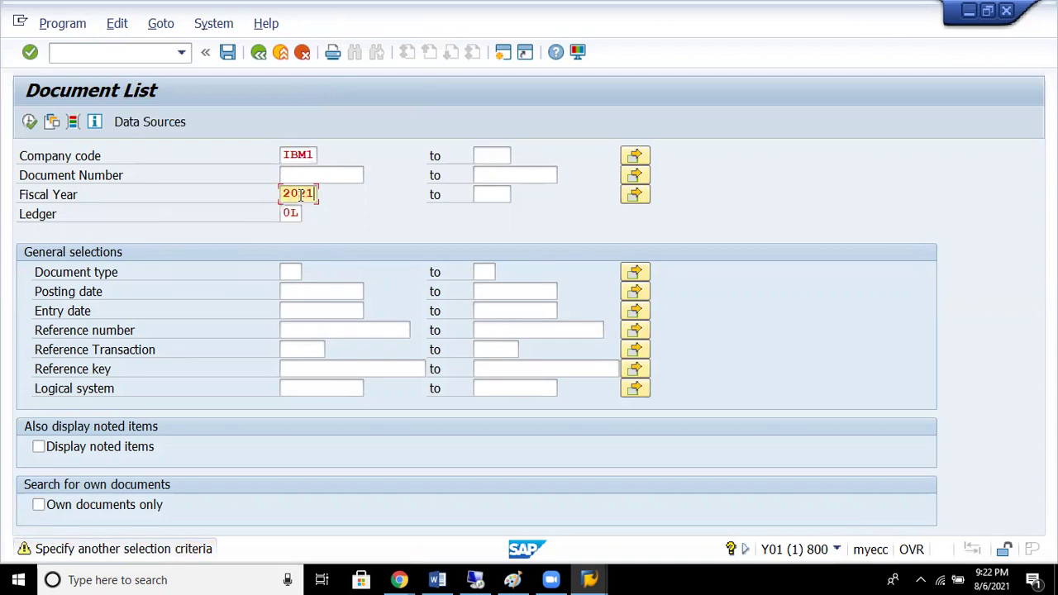
key("F8")
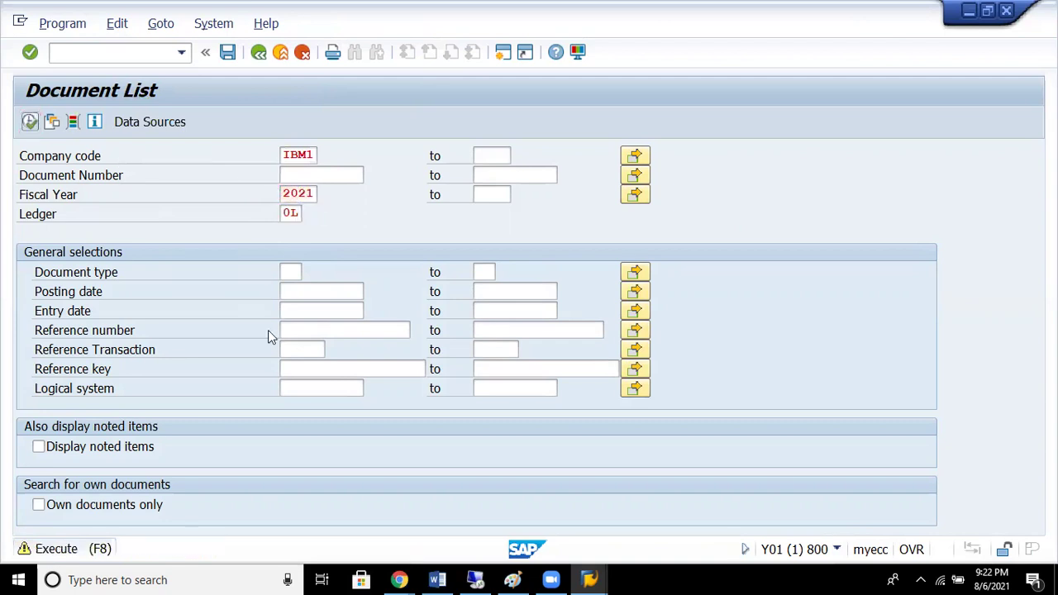
left_click(291, 272)
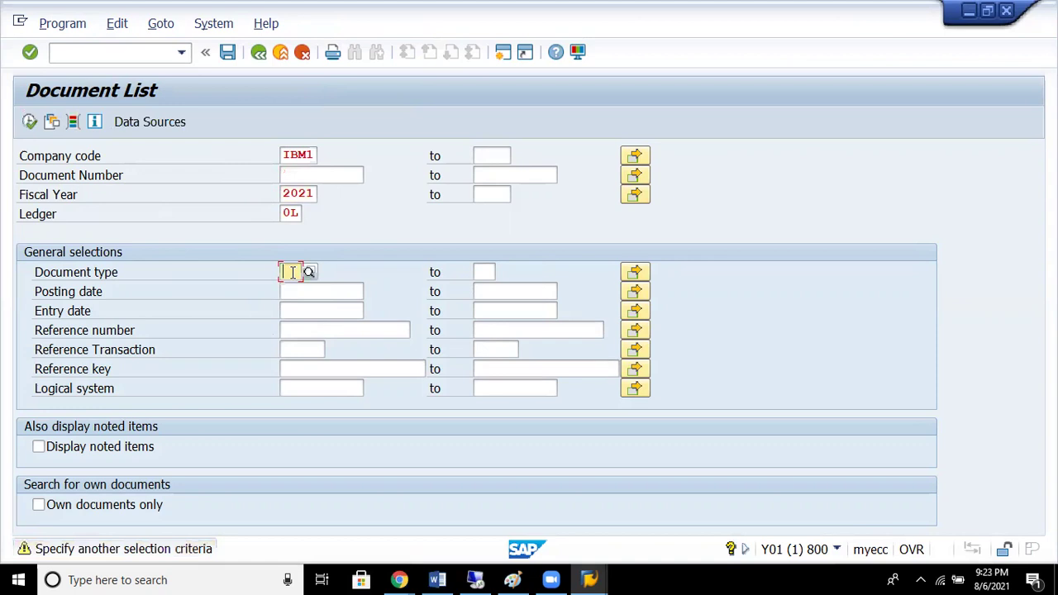
type("sa")
left_click(30, 121)
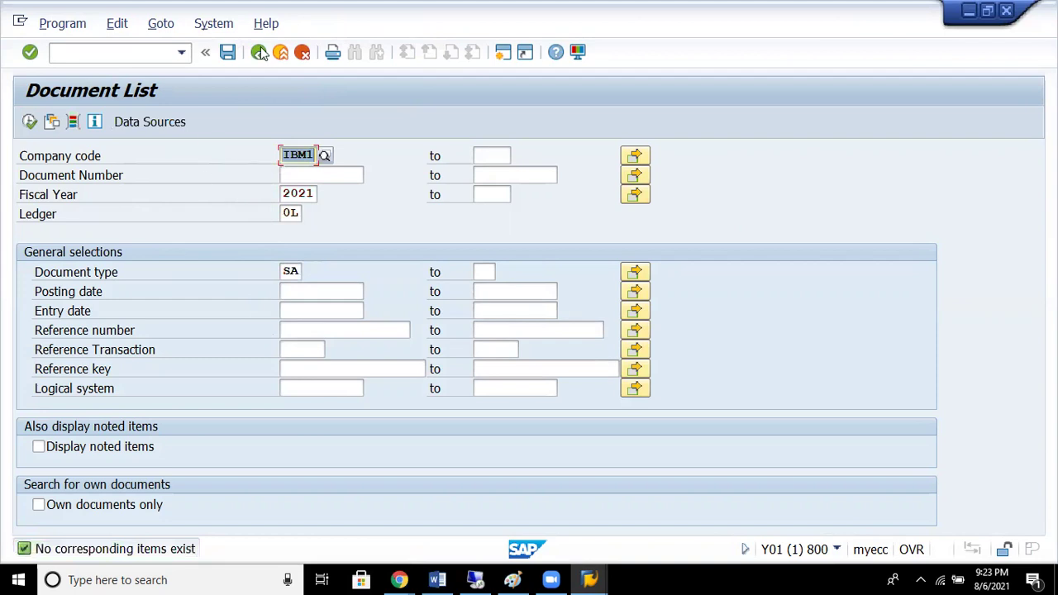
- Switch the company code to 1234 and rerun the document search
left_click(326, 155)
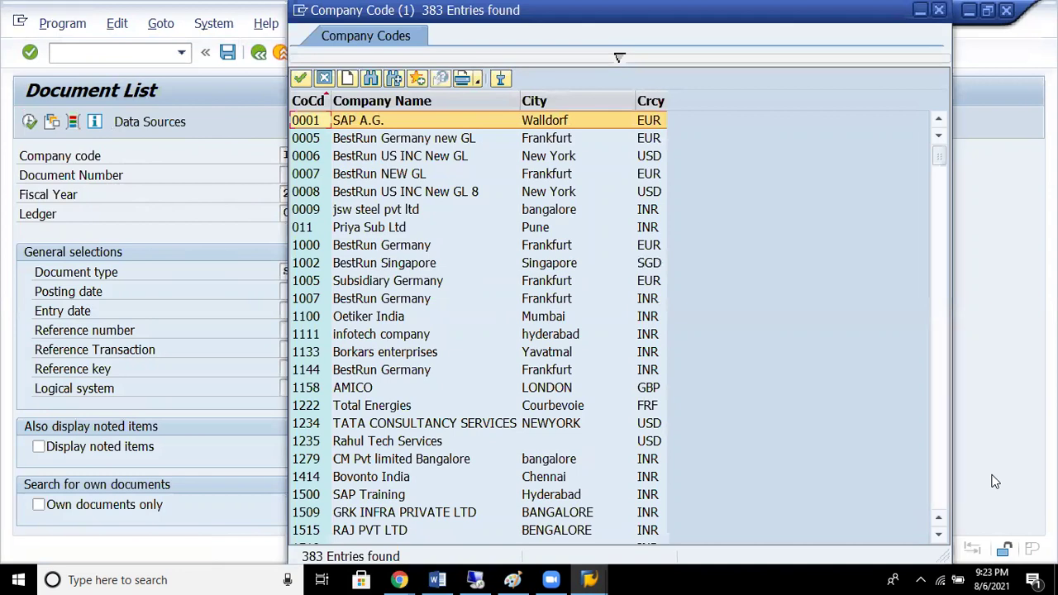
double_click(463, 426)
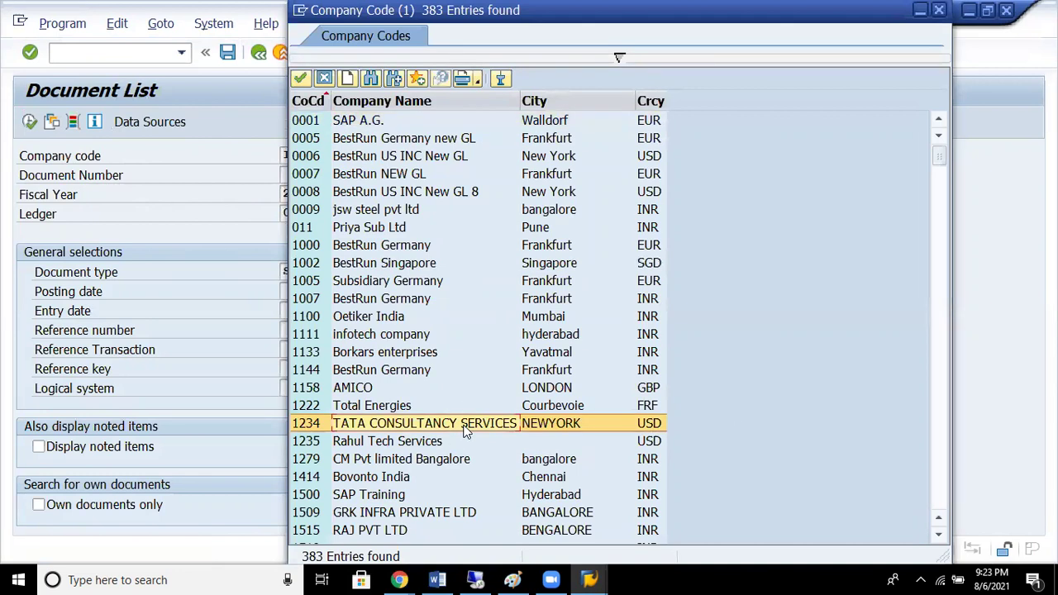
left_click(29, 121)
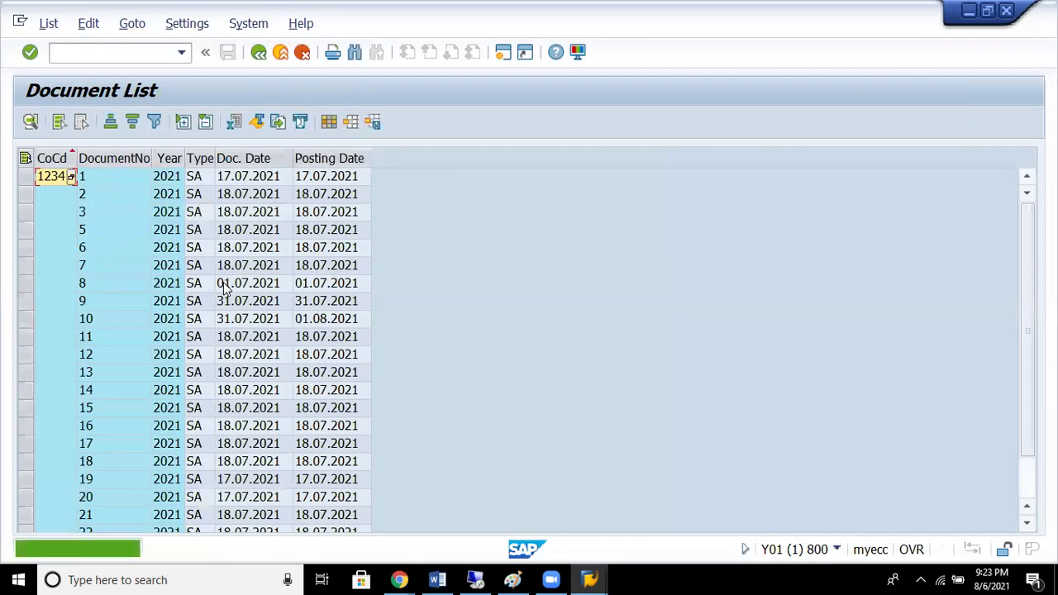
- Open document 5 and view its salaries line item details
left_click(85, 229)
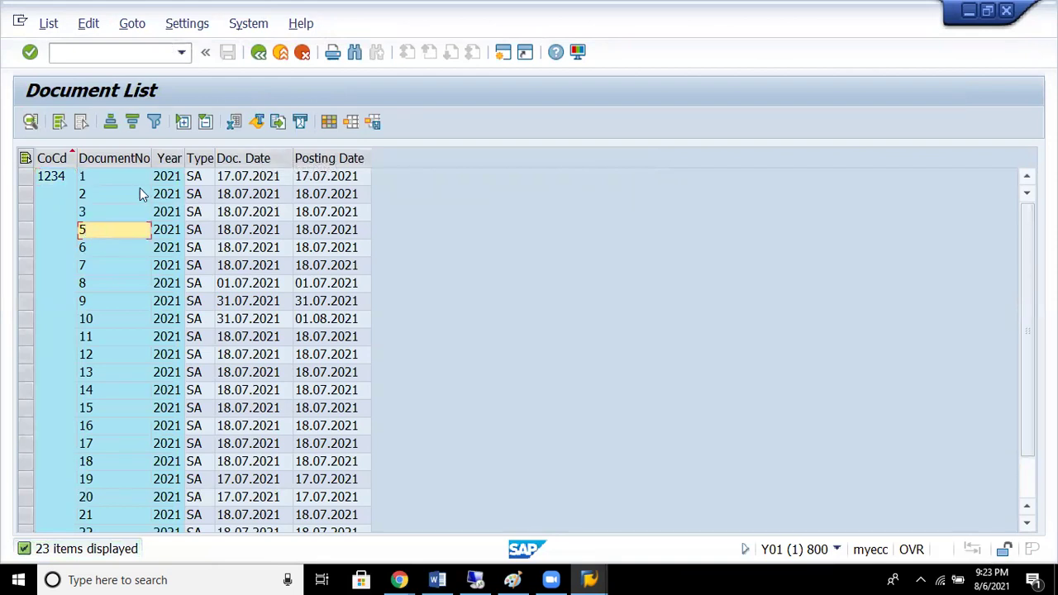
double_click(128, 231)
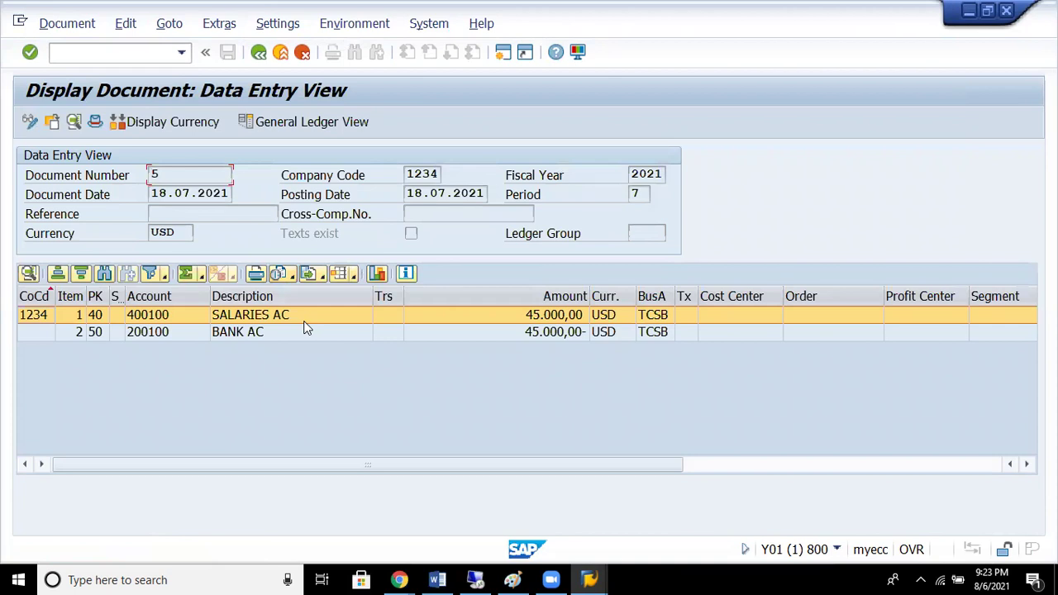
double_click(306, 322)
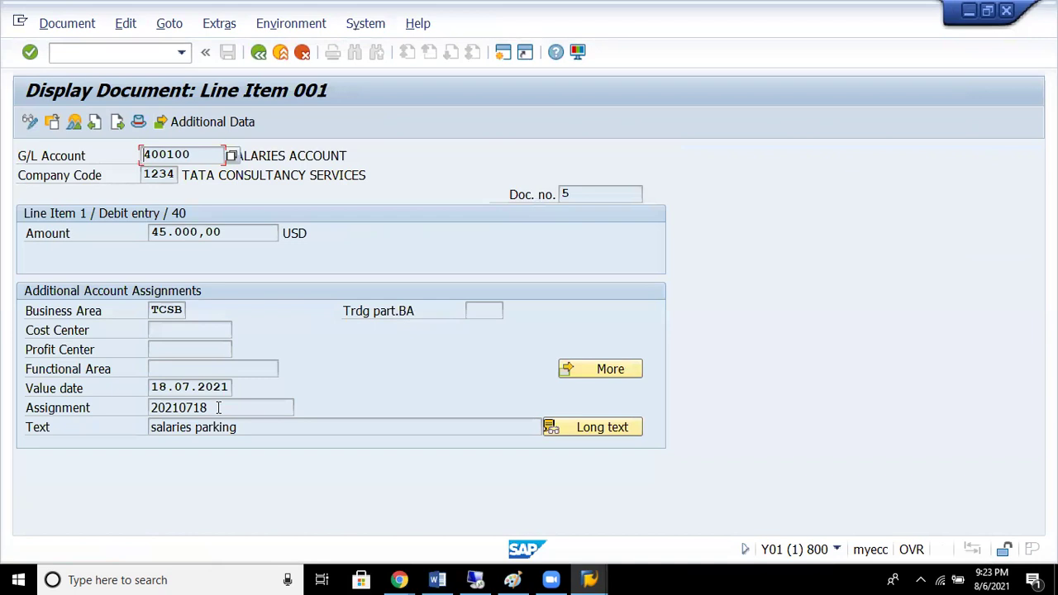
left_click(259, 54)
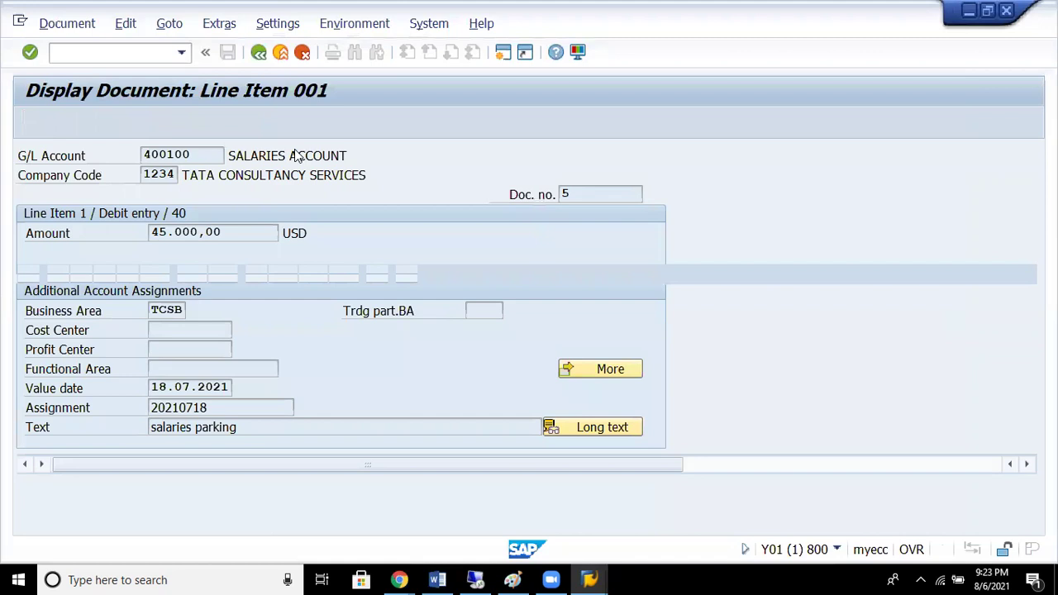
- Show document 5's linked accounting documents, then return to the document list
left_click(352, 23)
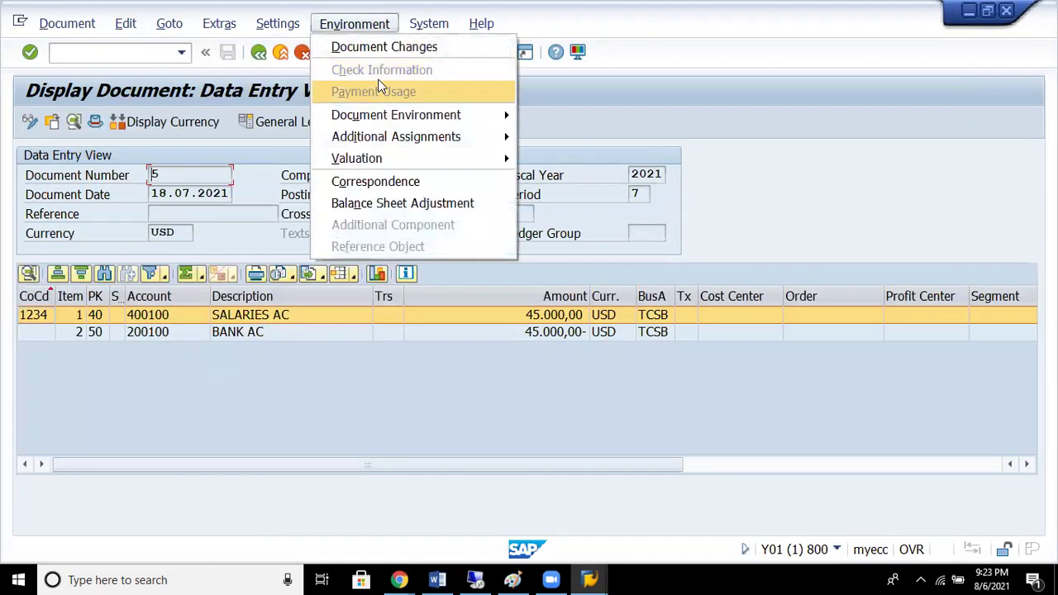
mouse_move(433, 115)
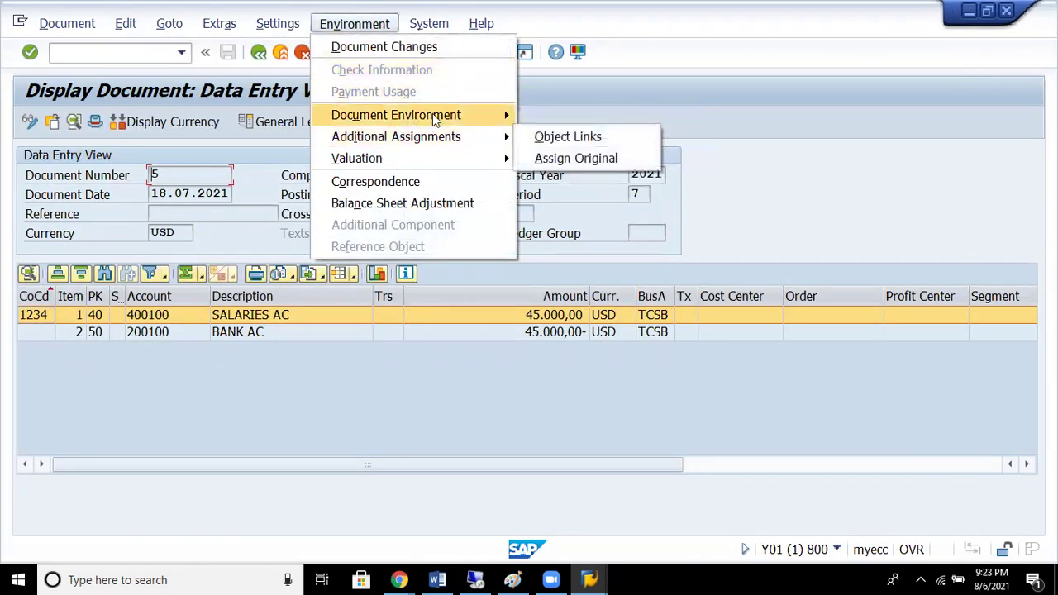
mouse_move(508, 113)
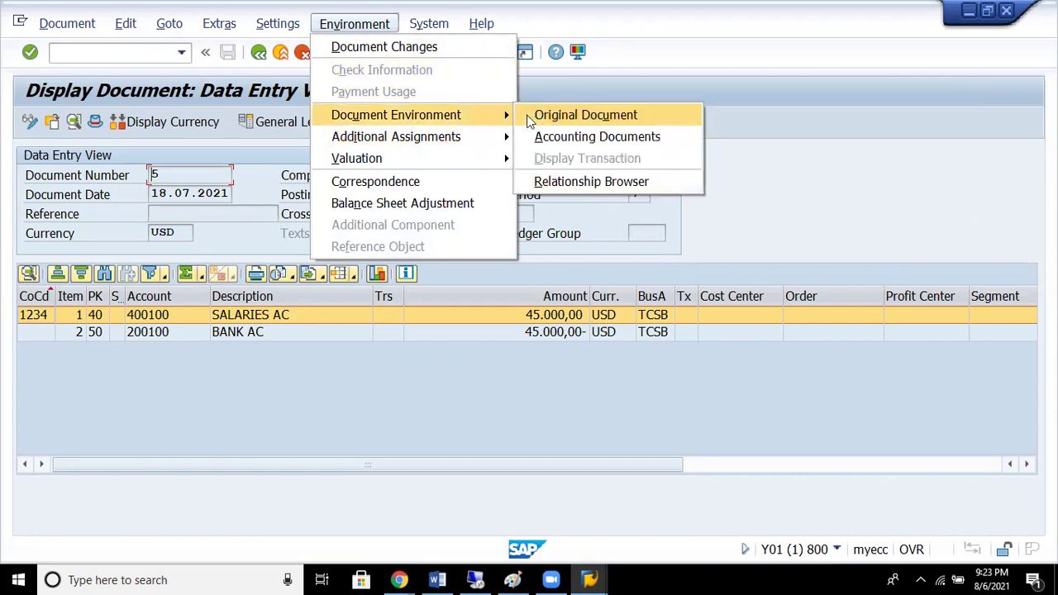
left_click(571, 138)
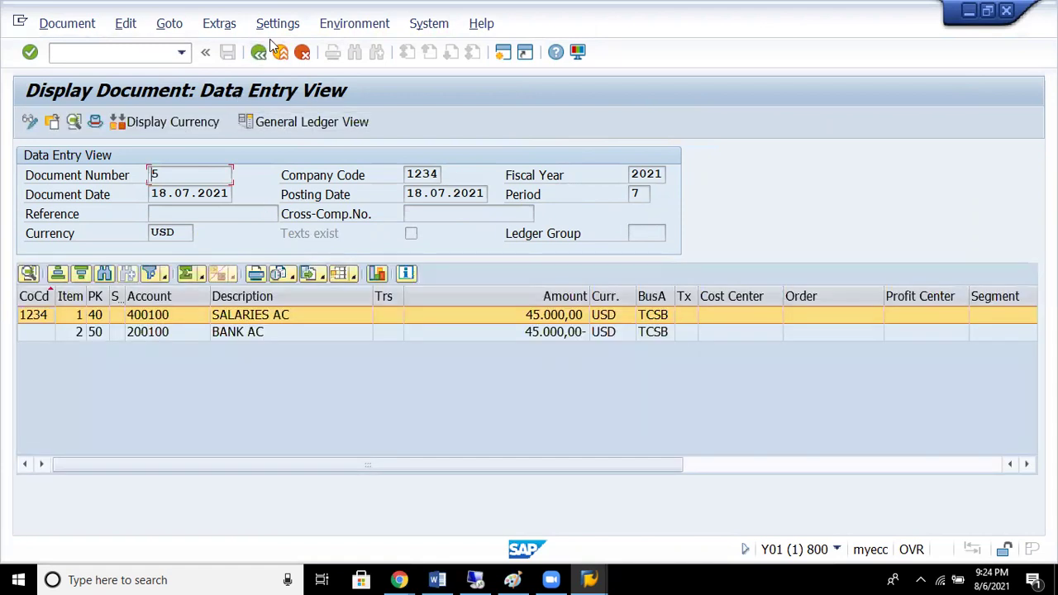
left_click(258, 53)
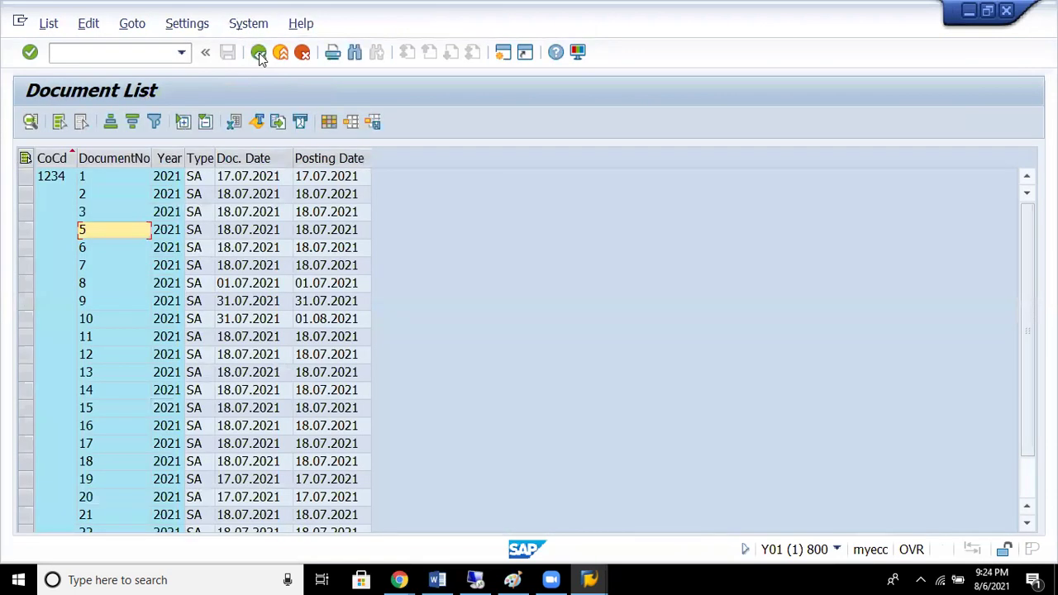
- Review document 24's bank line item and return to the document list
left_click(263, 444)
key("Down")
key("Down")
key("Down")
key("Down")
key("Down")
key("Down")
key("Down")
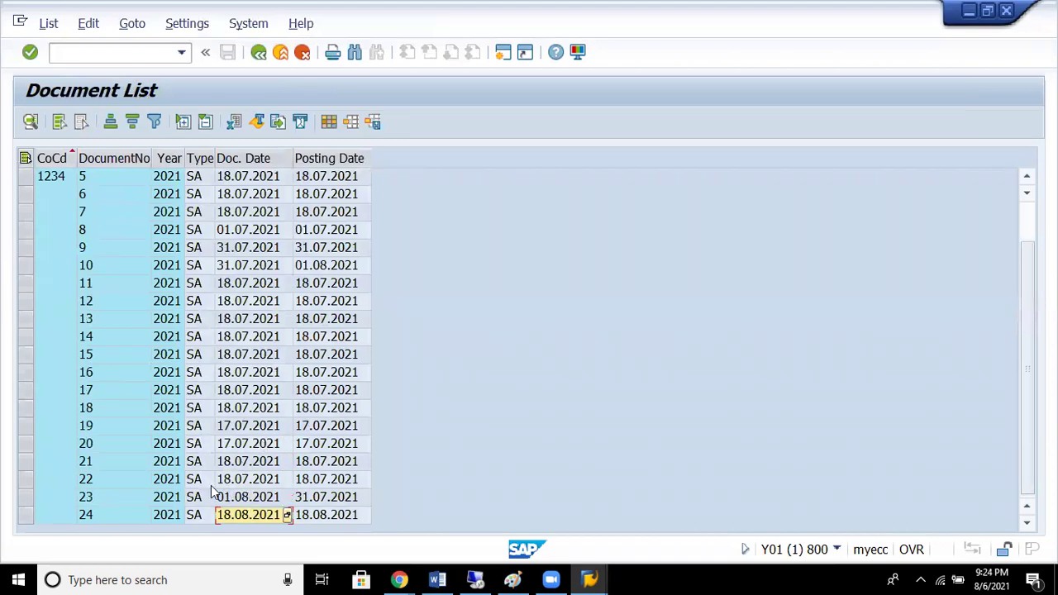
double_click(165, 515)
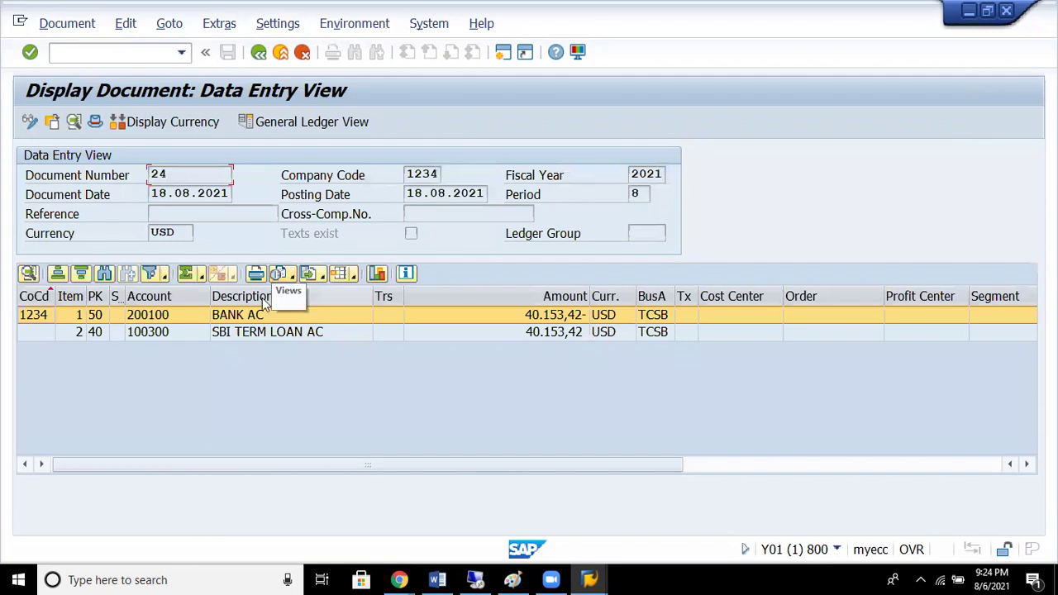
double_click(271, 317)
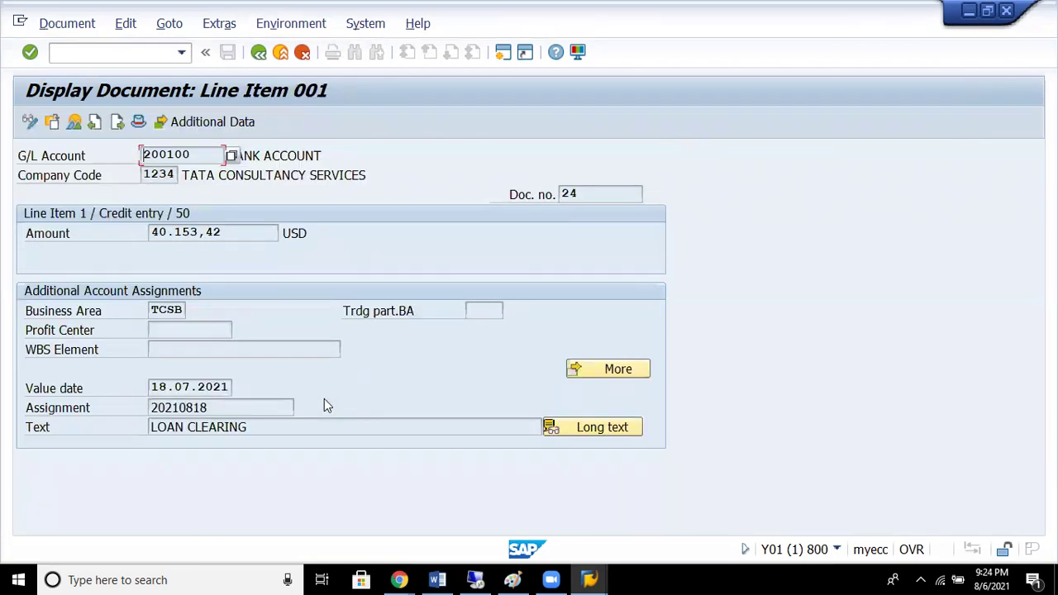
left_click(258, 53)
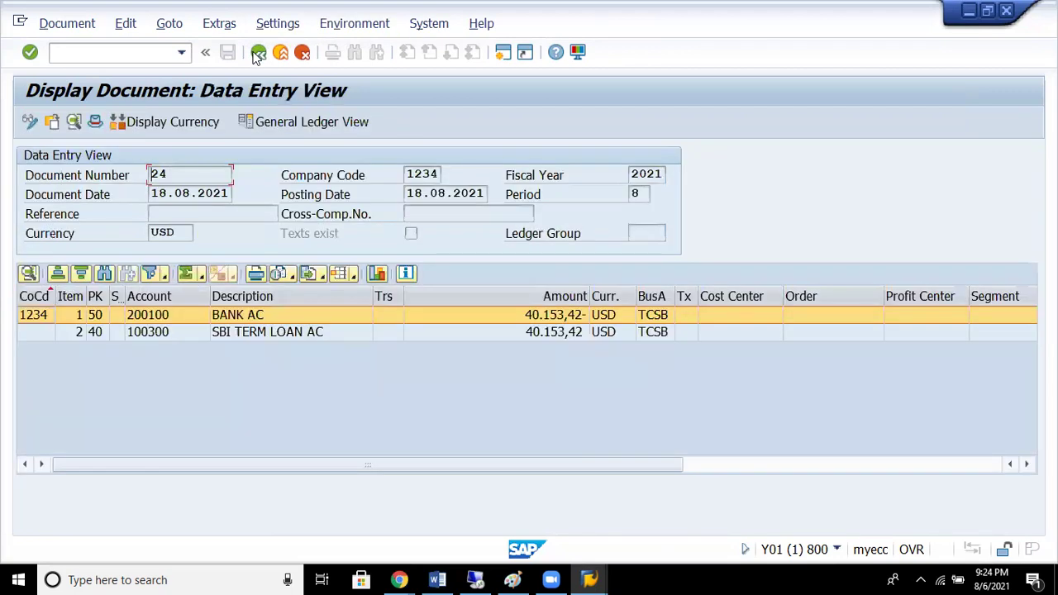
left_click(258, 53)
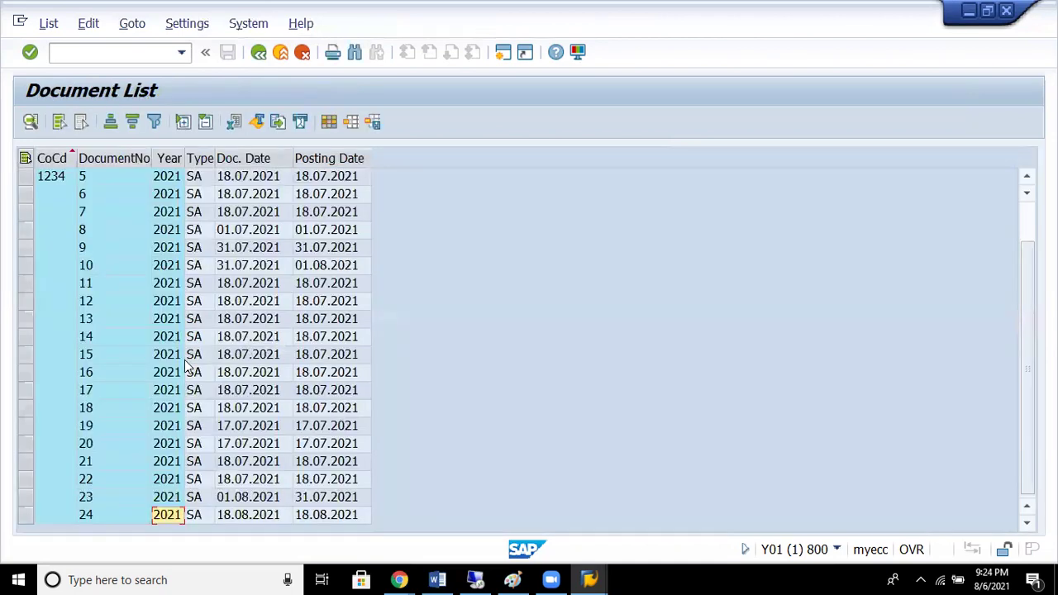
- Review document 15's bank line item, then go back to the search criteria
left_click(195, 356)
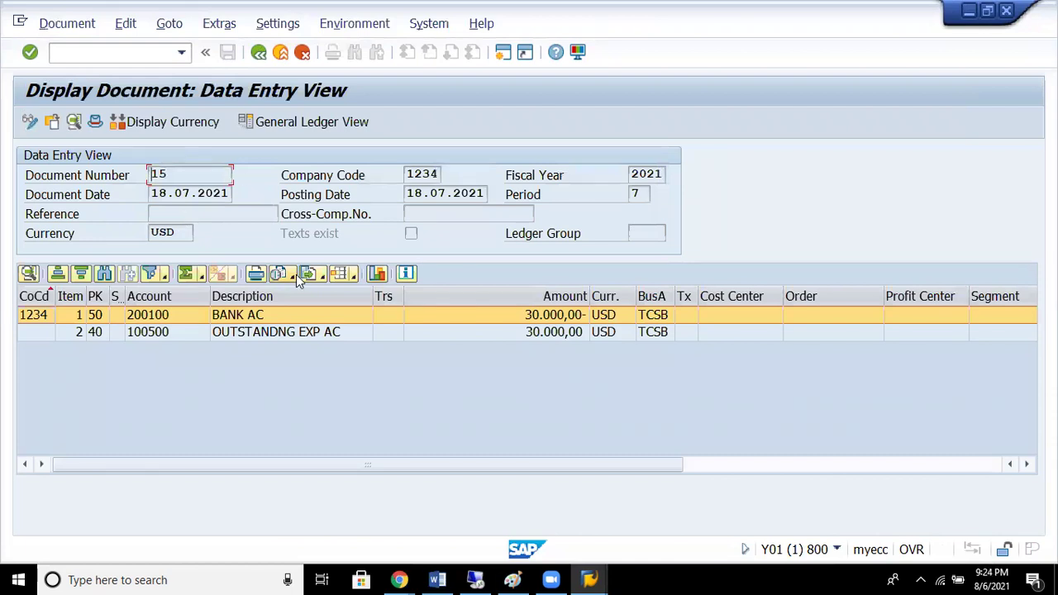
double_click(242, 321)
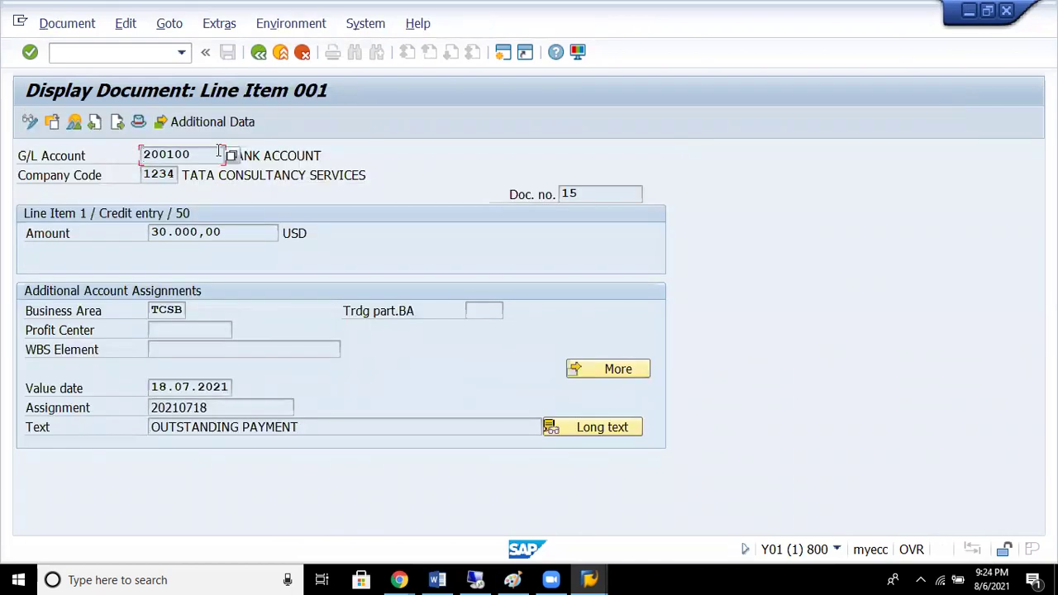
left_click(258, 52)
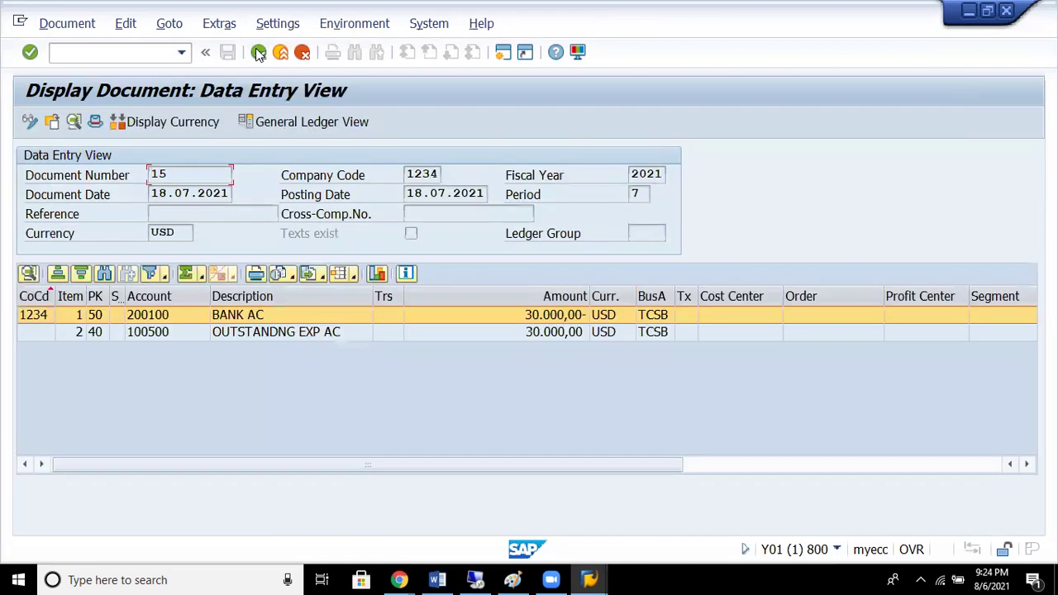
left_click(258, 52)
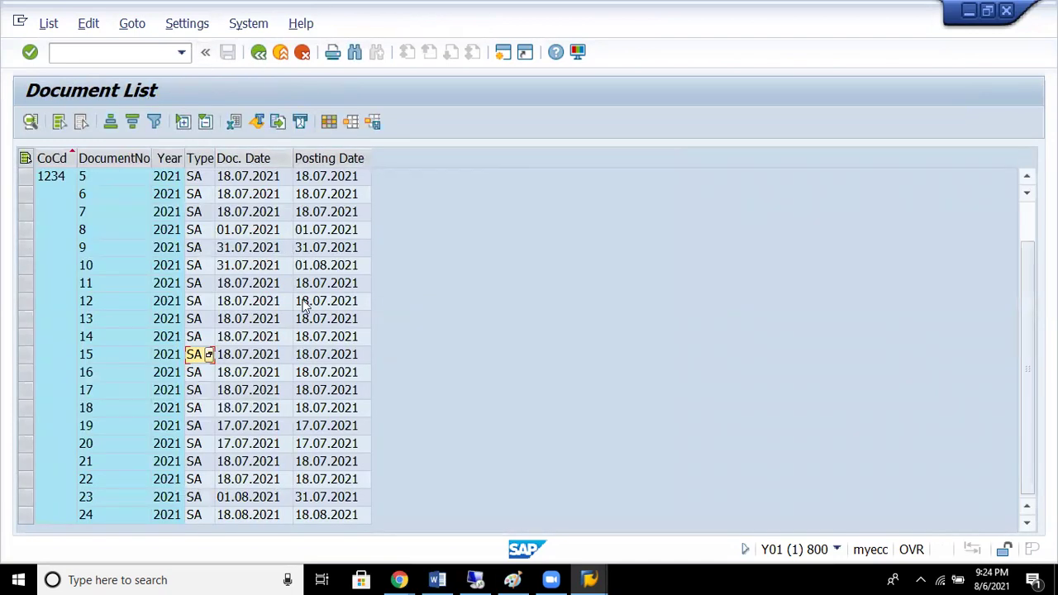
left_click(258, 52)
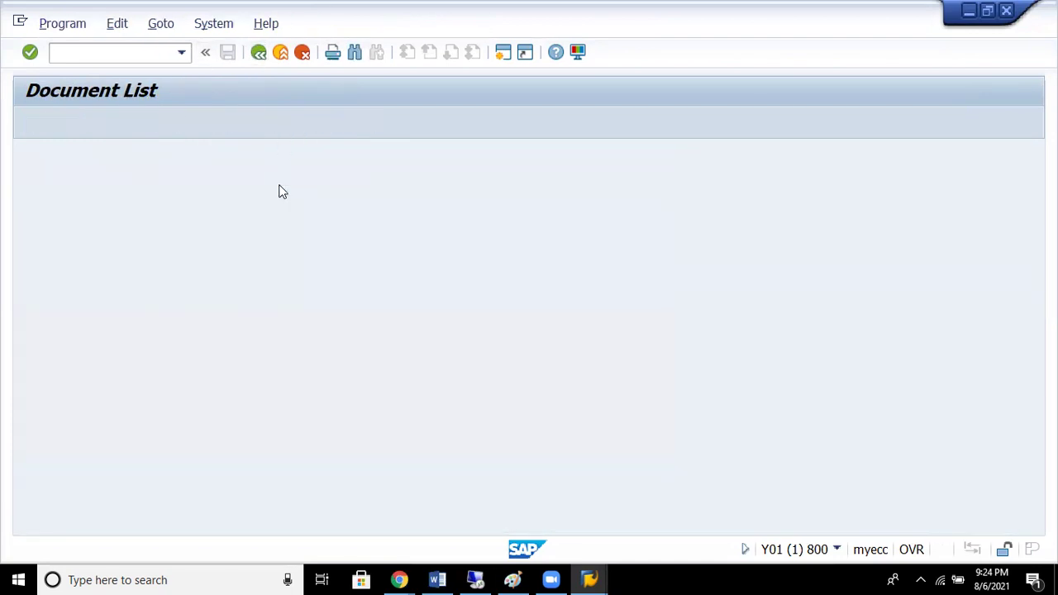
- Run the document search for company code 1509 GRK INFRA PRIVATE LTD
key("F8")
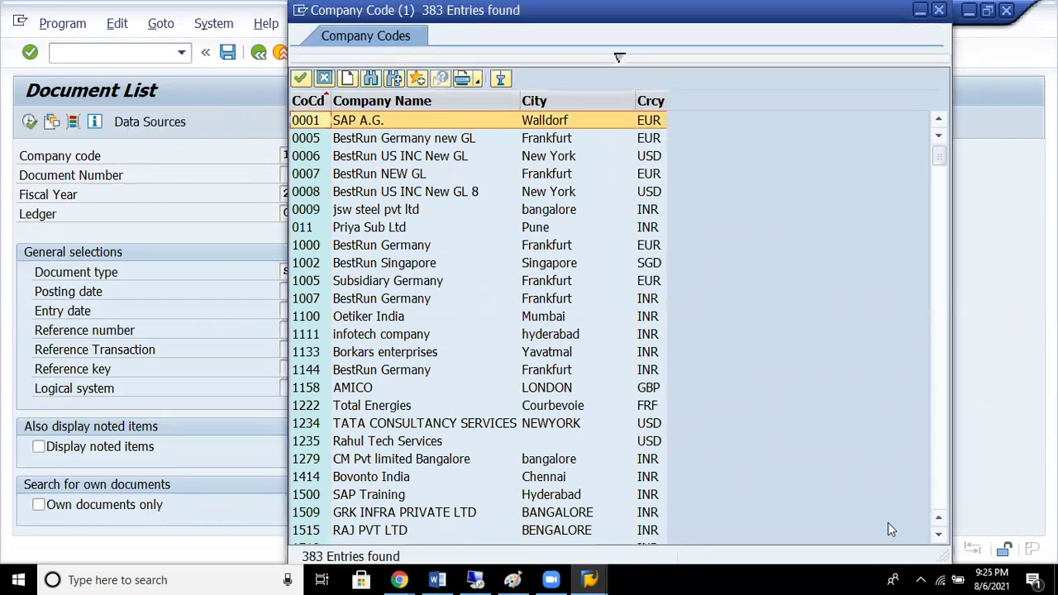
double_click(448, 513)
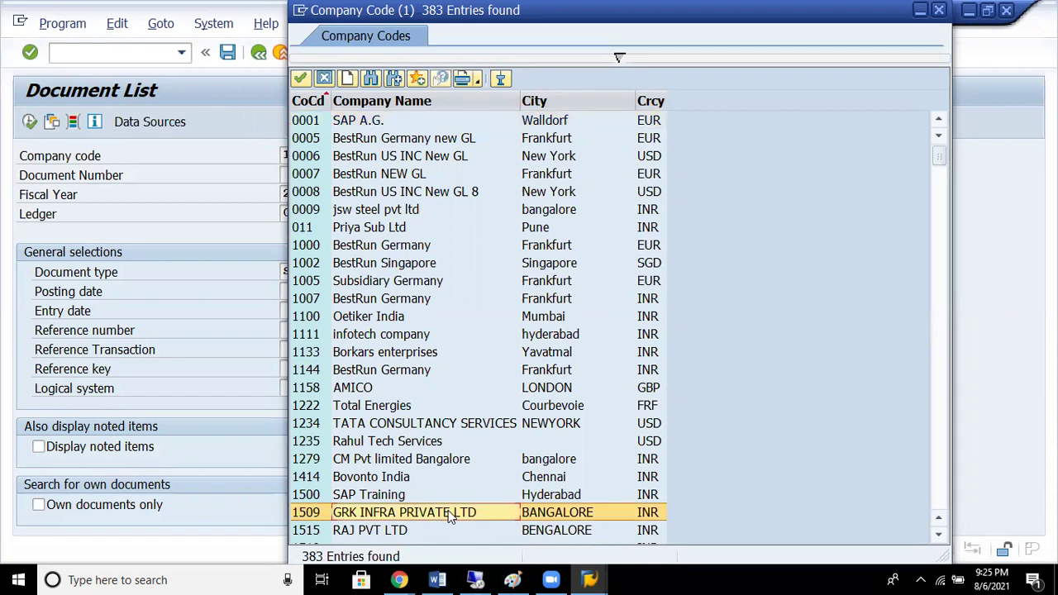
left_click(29, 122)
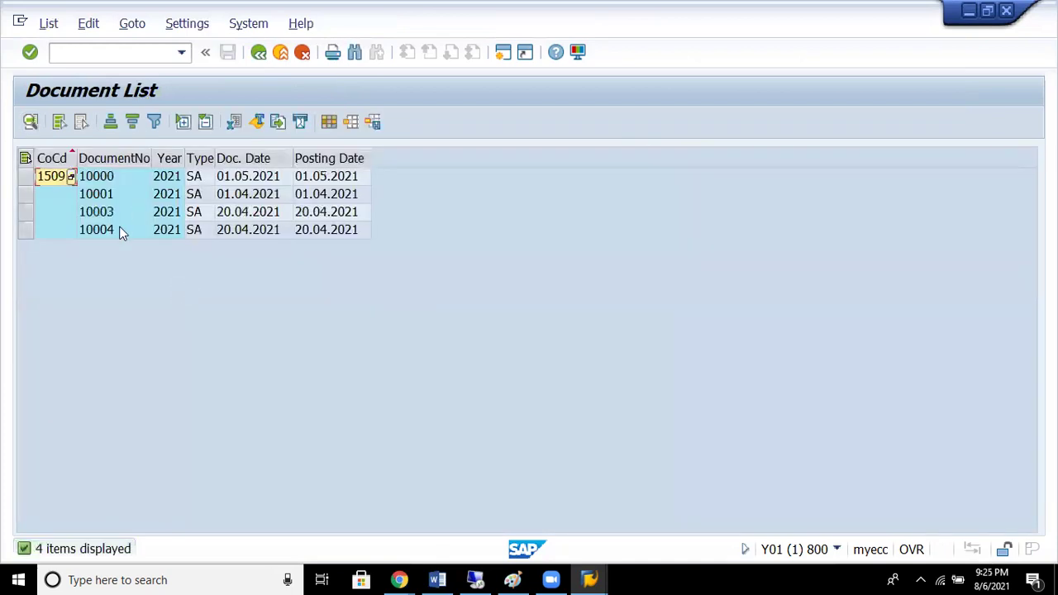
- Open document 10004's RENT A/C line item and its additional data, then return
left_click(120, 230)
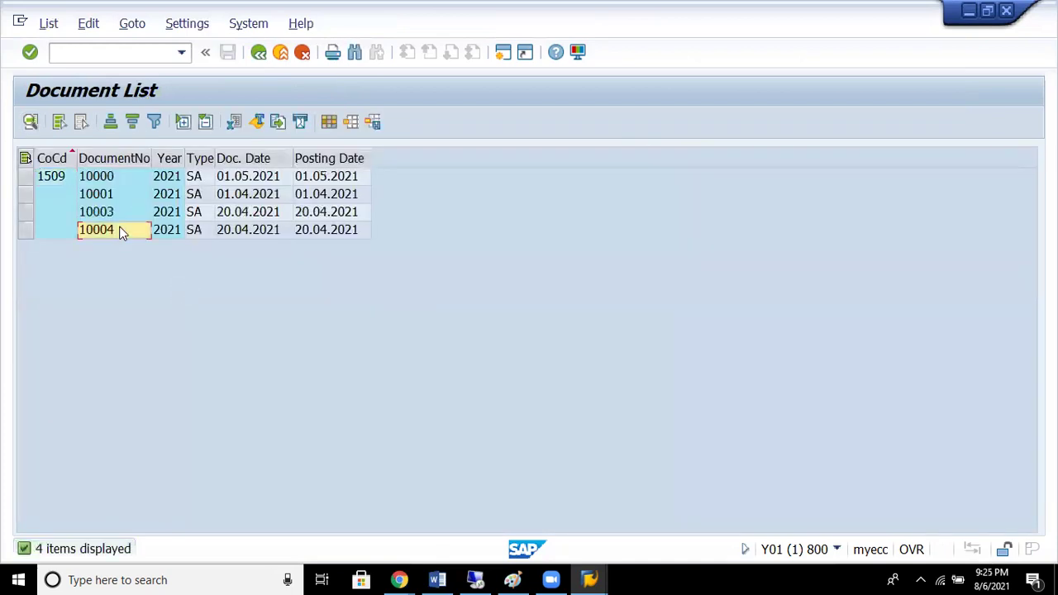
double_click(120, 230)
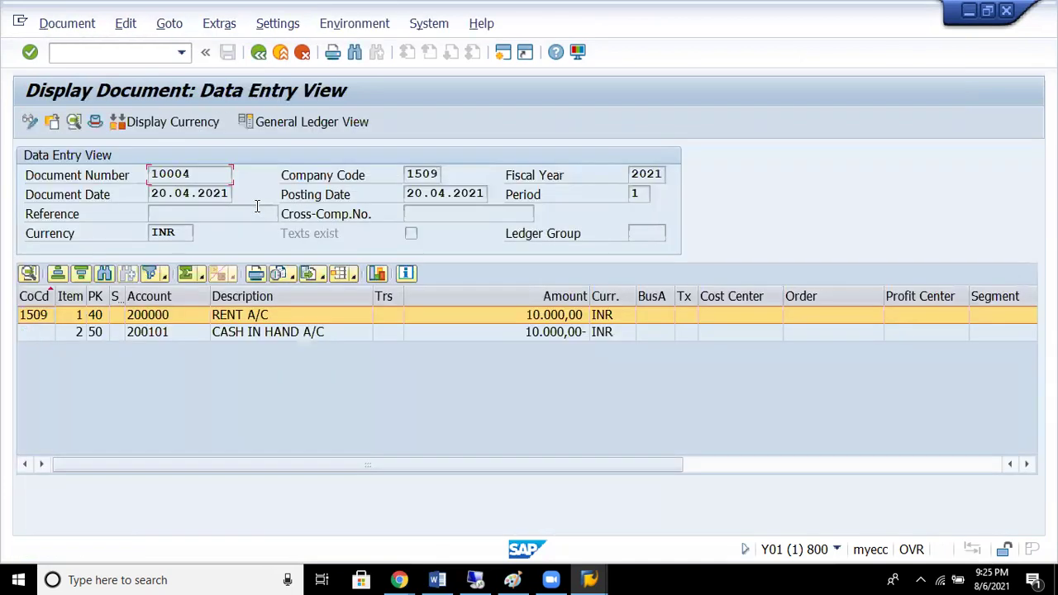
double_click(287, 312)
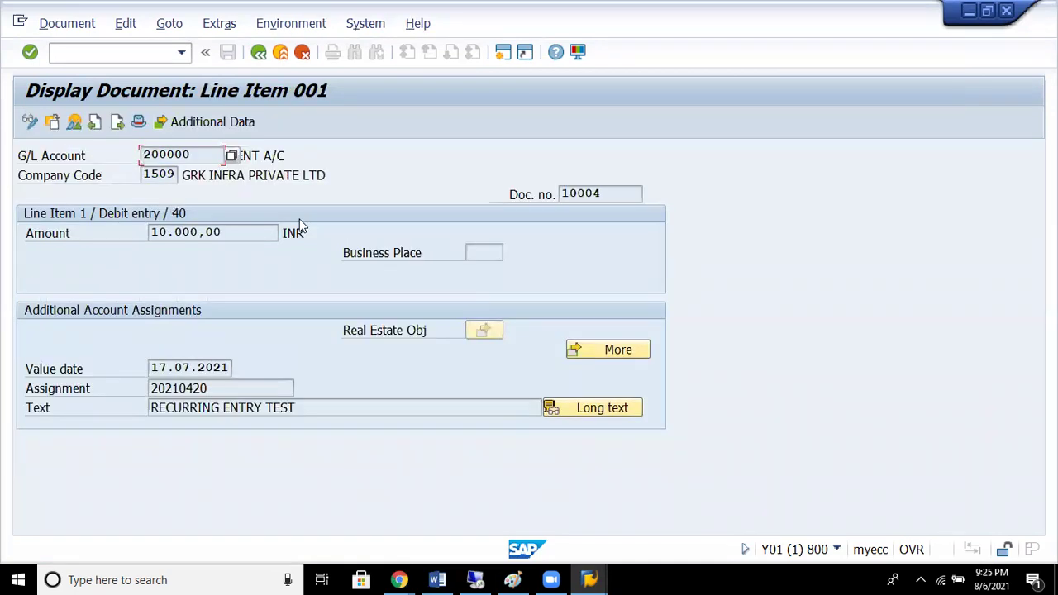
left_click(213, 122)
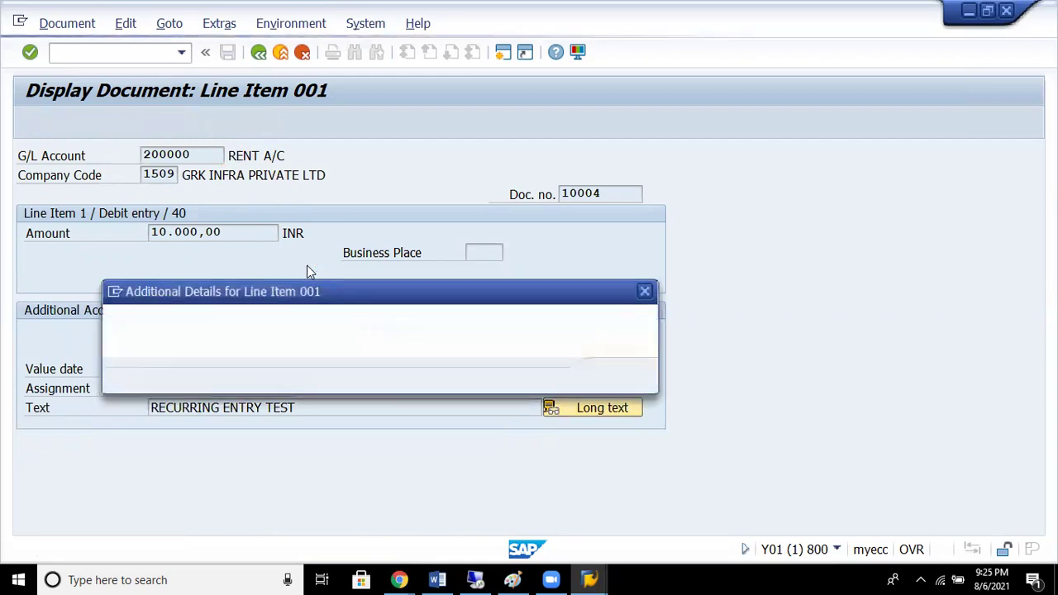
left_click(620, 377)
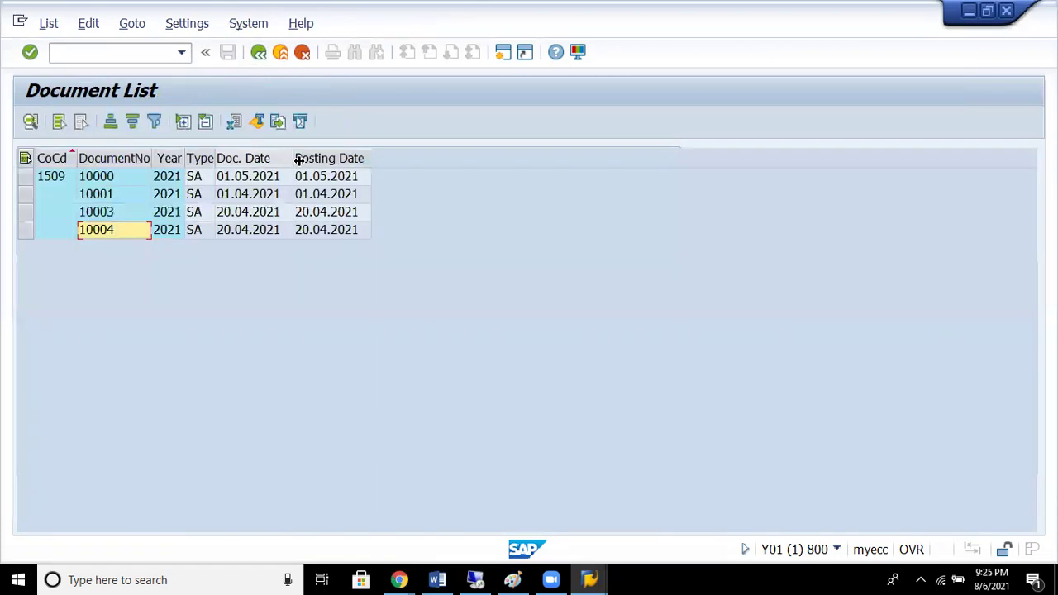
left_click(258, 52)
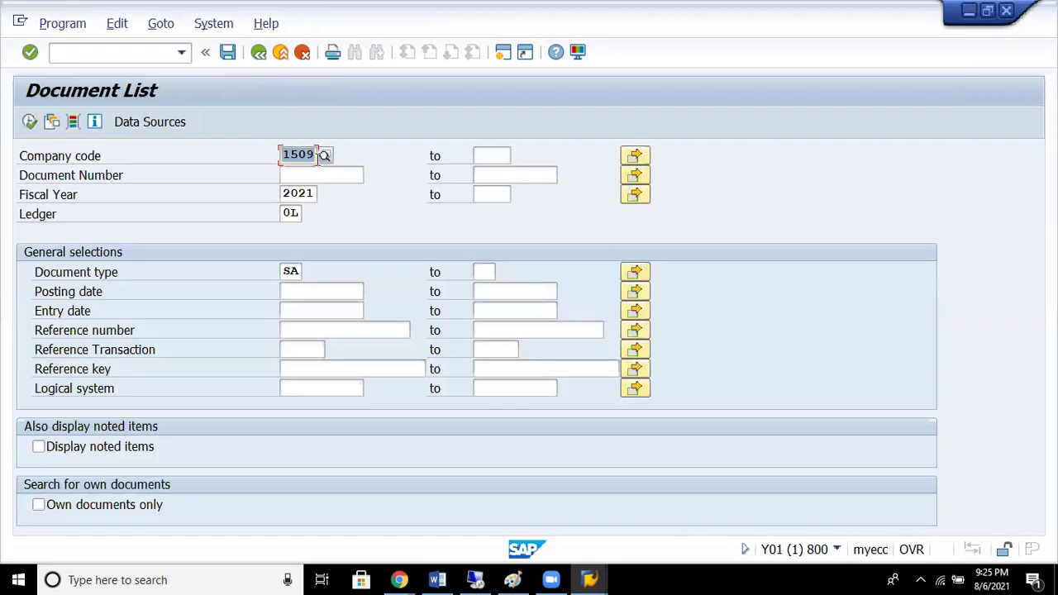
- Search documents for company code 1700 Pepsi bottling, finding no items
key("F4")
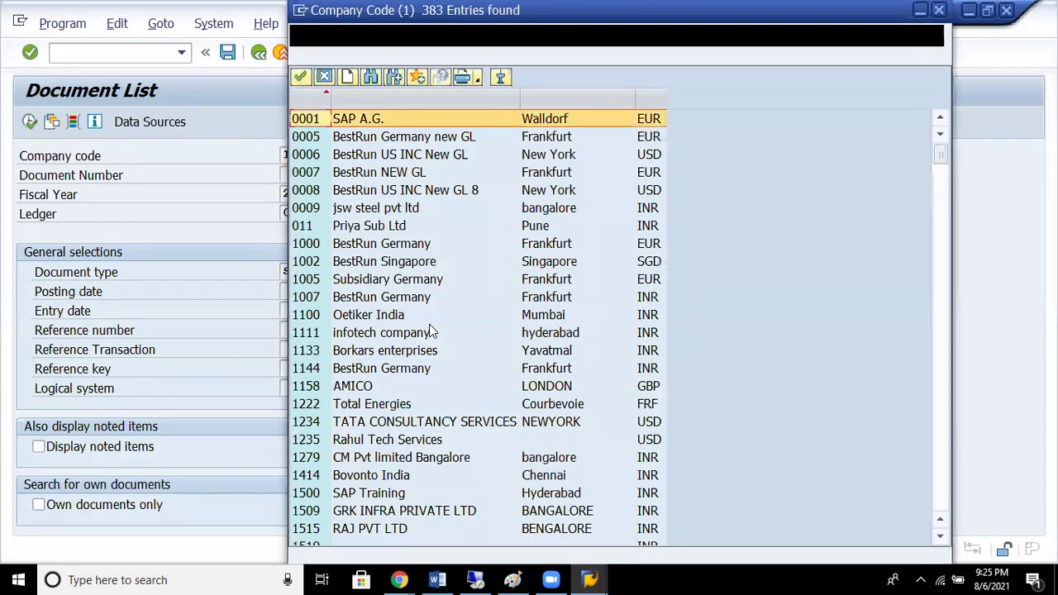
left_click(420, 352)
key("Down")
key("Down")
key("Down")
key("Down")
key("Down")
key("Down")
key("Down")
key("Down")
key("Down")
key("Down")
key("Down")
key("Down")
key("Down")
key("Down")
key("Down")
key("Down")
key("Down")
key("Down")
key("Down")
key("Down")
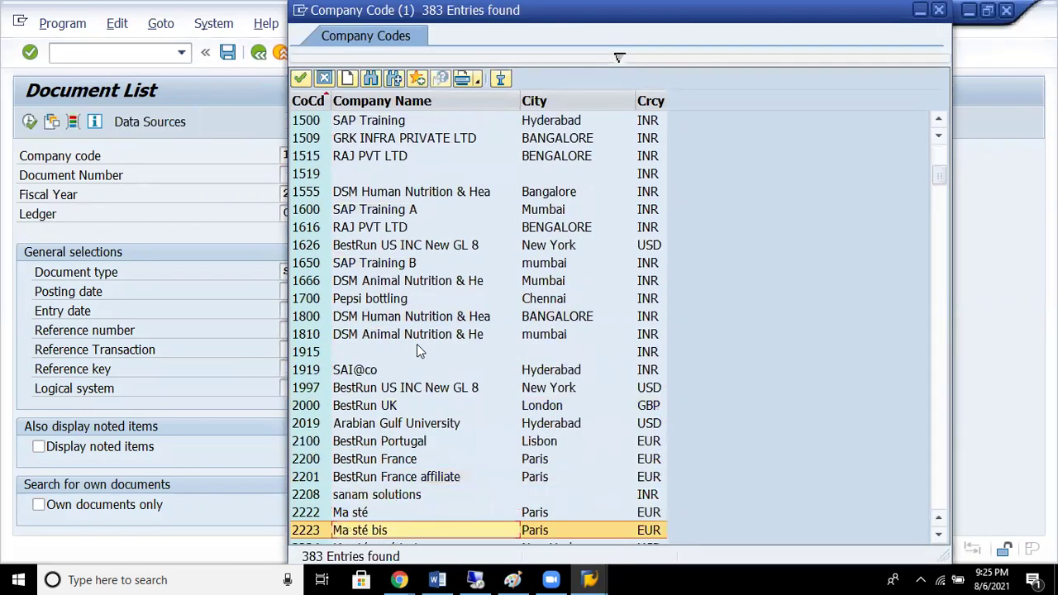
key("Up")
key("Up")
key("Up")
key("Up")
key("Up")
key("Up")
key("Up")
key("Up")
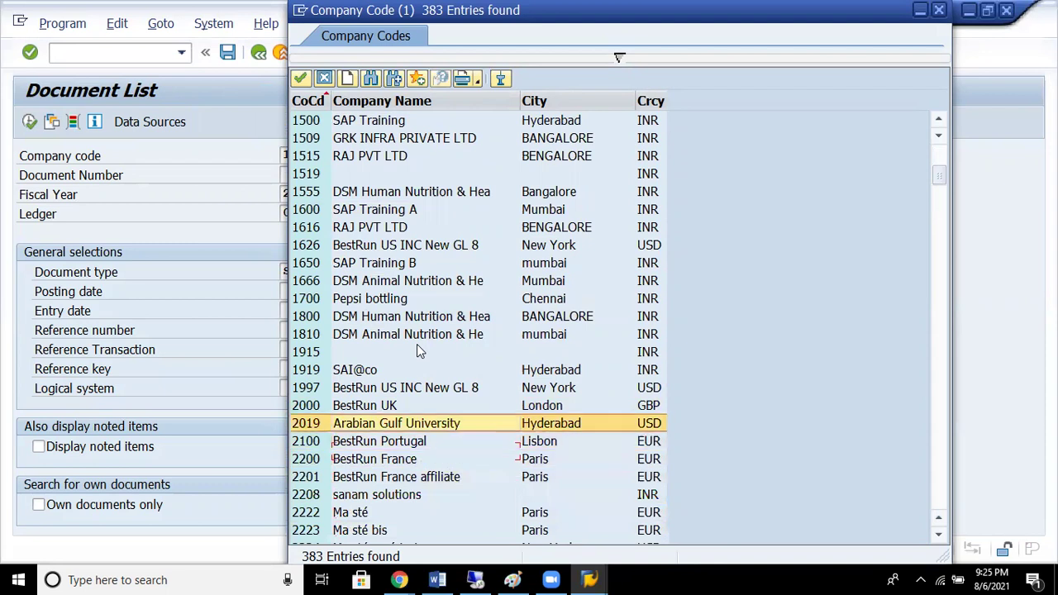
key("Up")
key("Up")
key("Up")
key("Up")
key("Up")
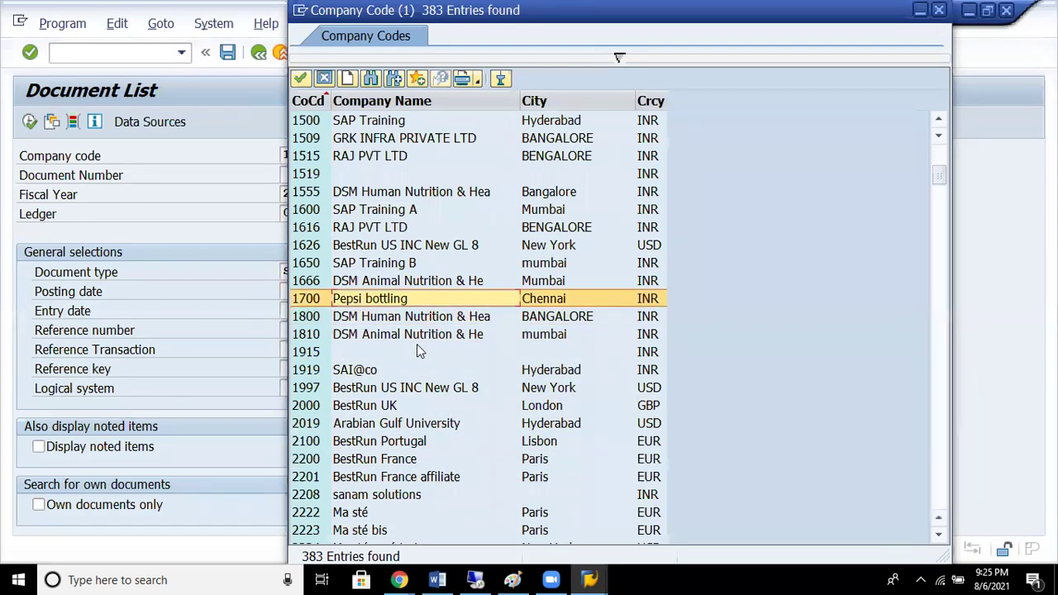
double_click(401, 298)
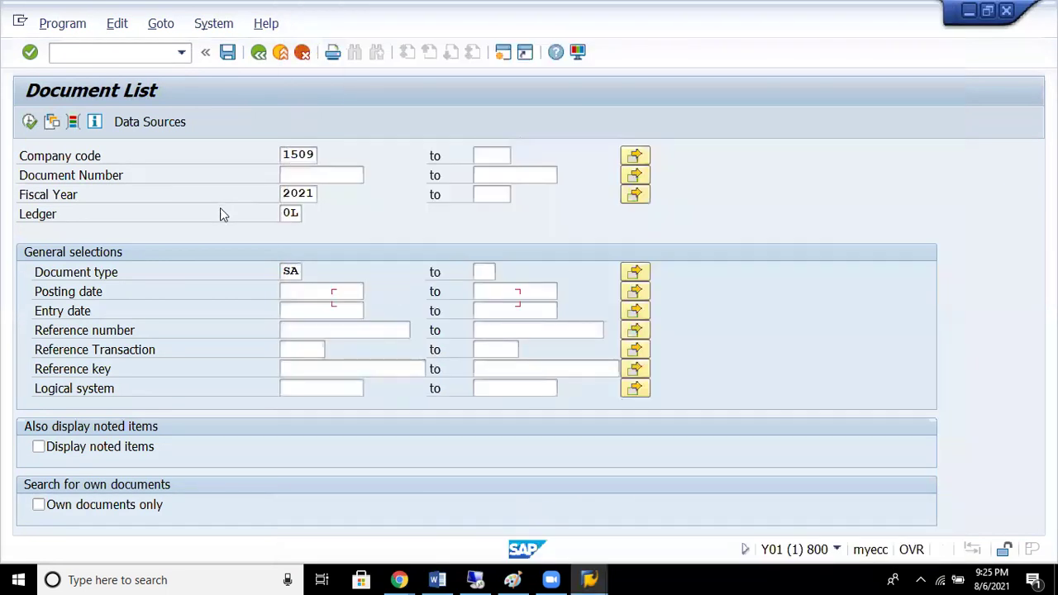
left_click(29, 122)
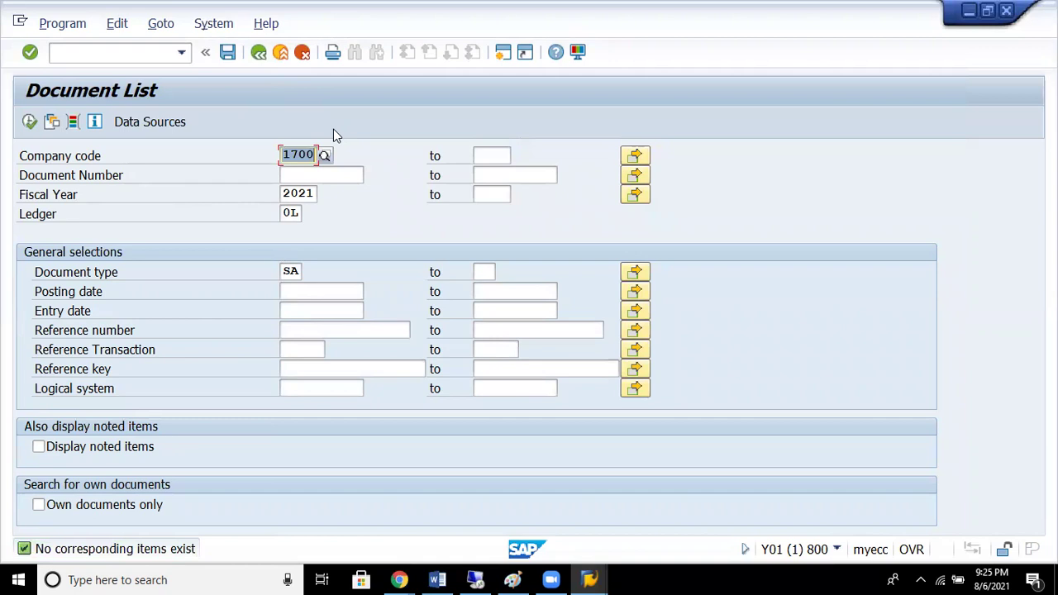
key("Return")
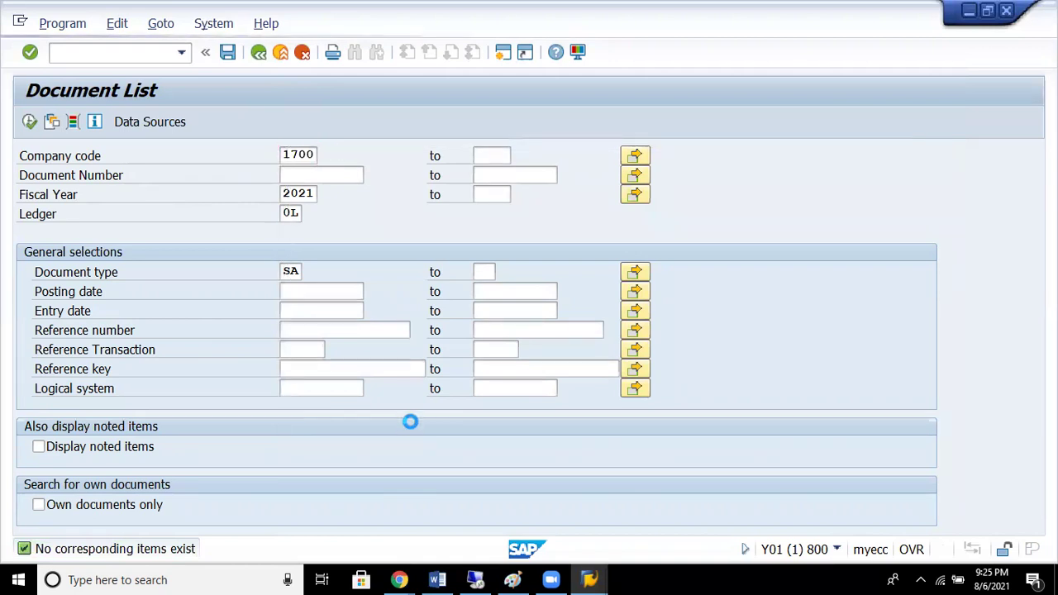
- Search company code 1100 Oetiker India, then clear the company code field
key("F4")
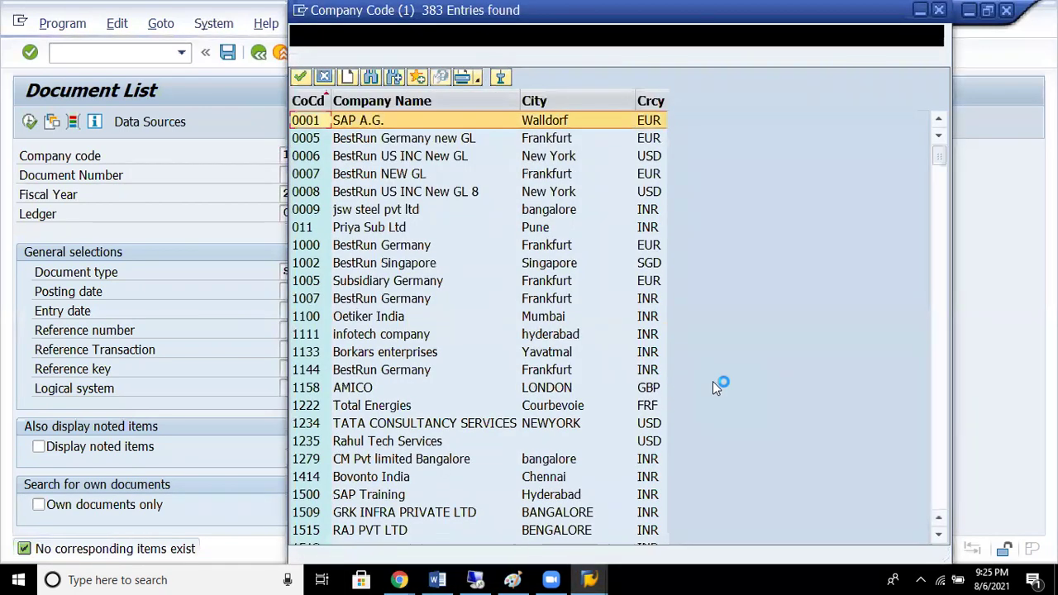
left_click(366, 357)
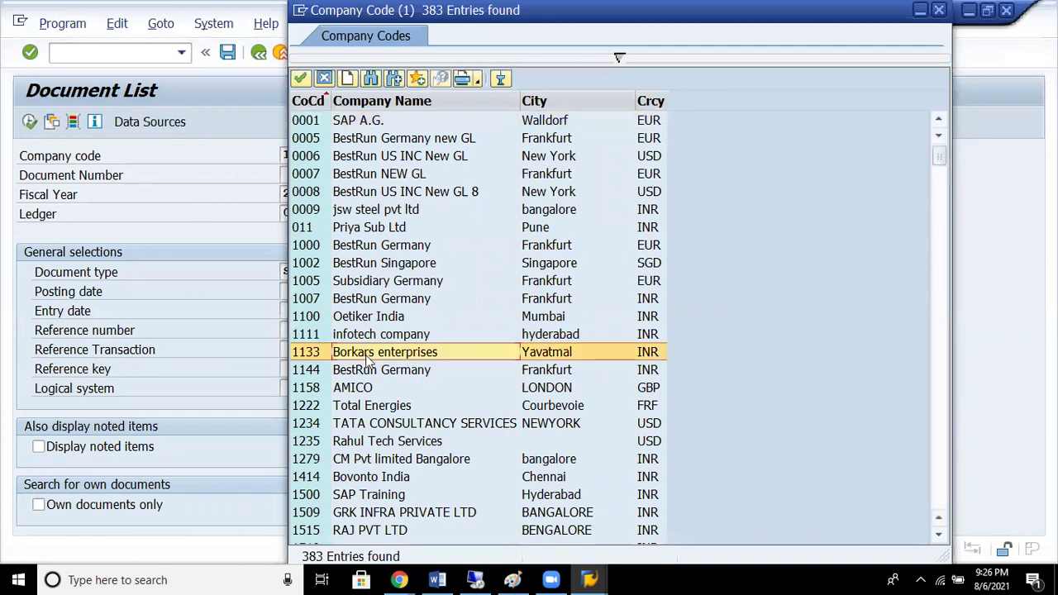
key("Up")
key("Up")
key("Escape")
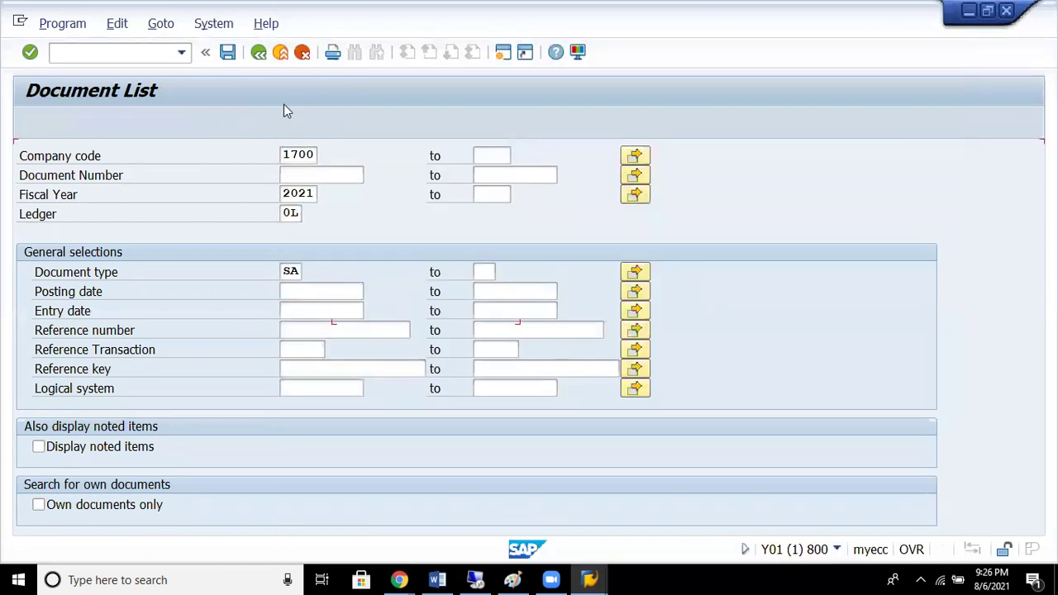
left_click(29, 122)
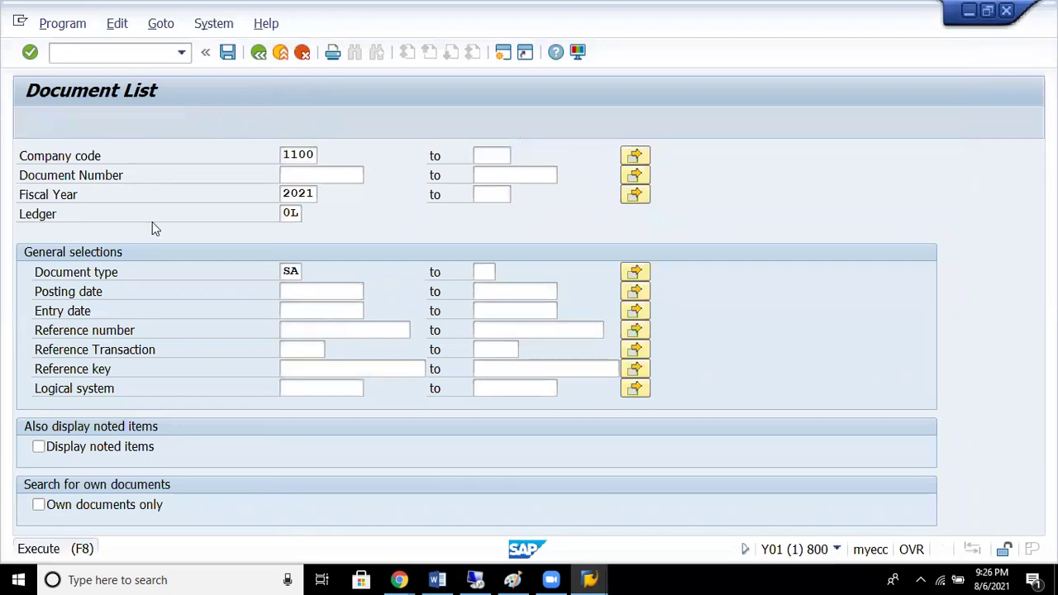
key("Delete")
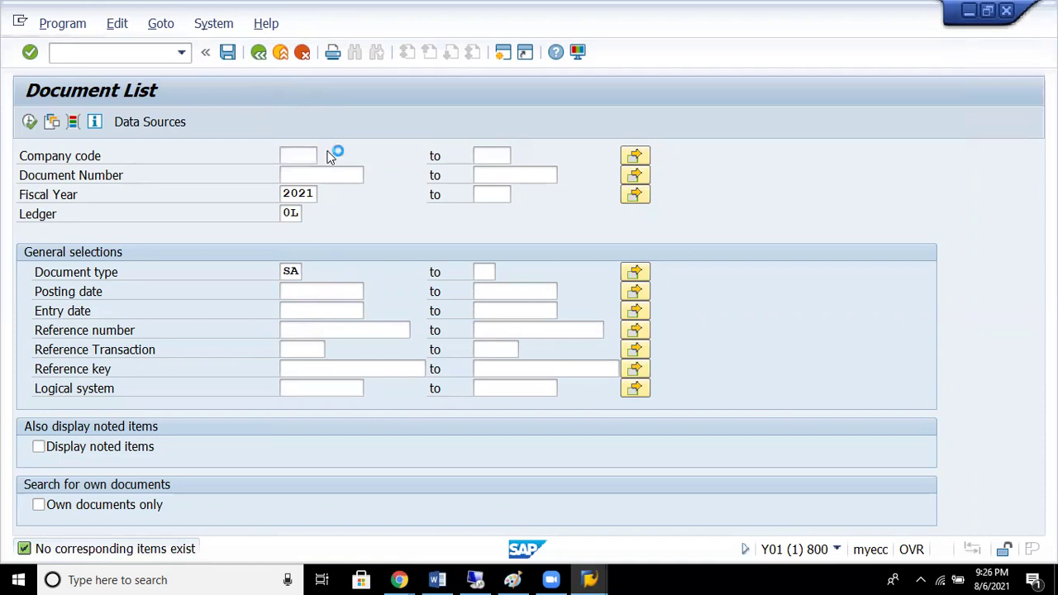
- Search company code 3456 dell i10, finding nothing, and return to Display Document
key("F8")
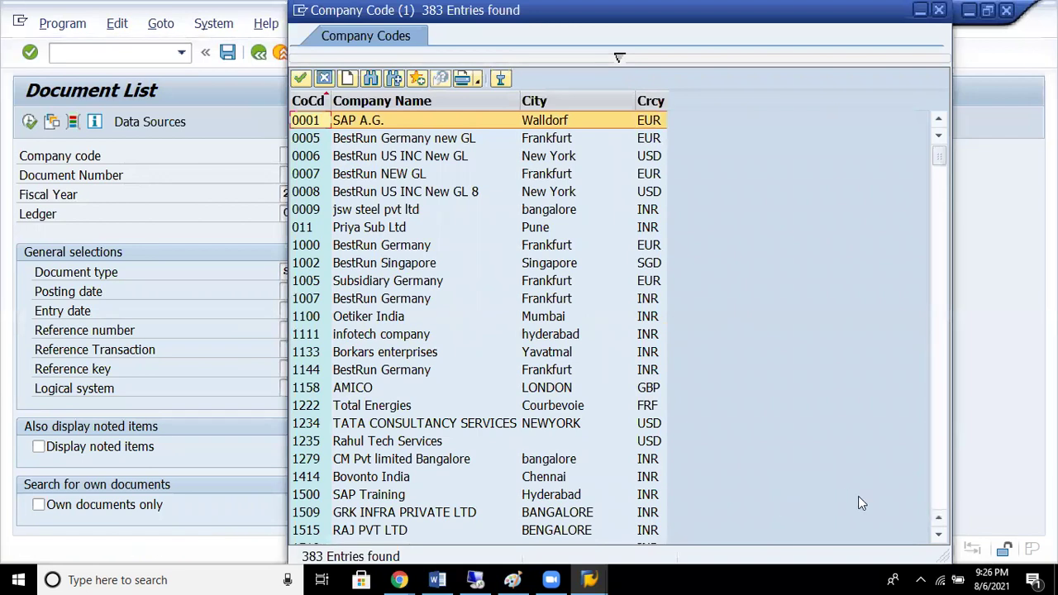
left_click(937, 470)
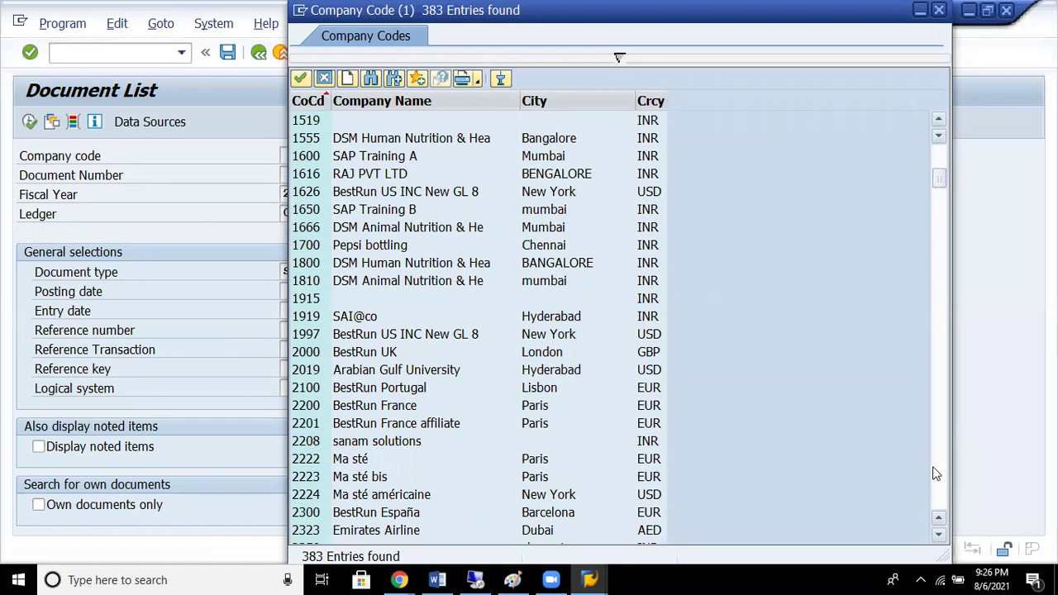
left_click(937, 474)
left_click(937, 473)
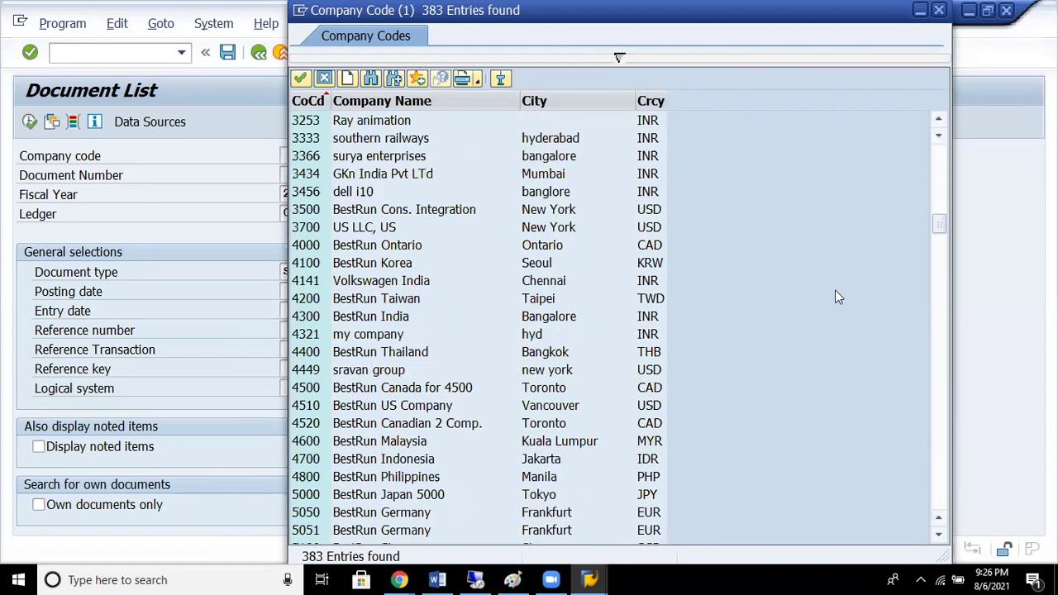
double_click(351, 193)
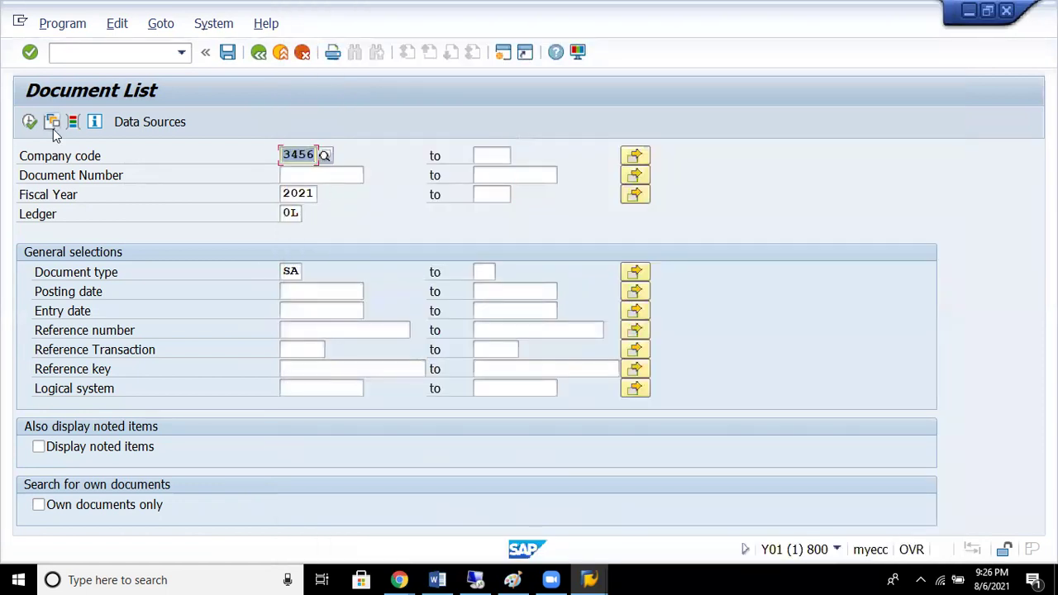
left_click(30, 121)
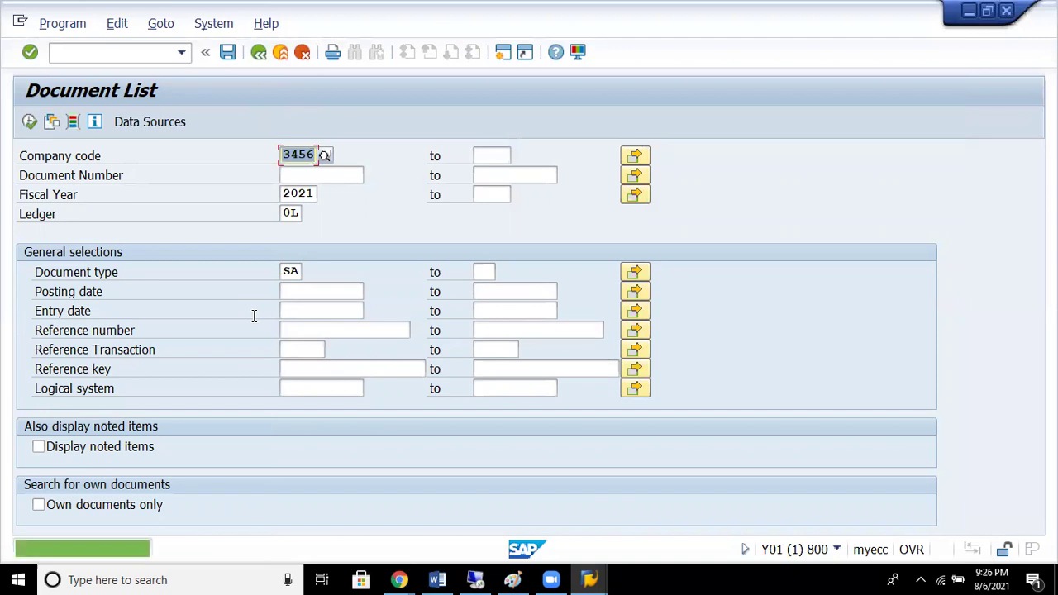
left_click(258, 51)
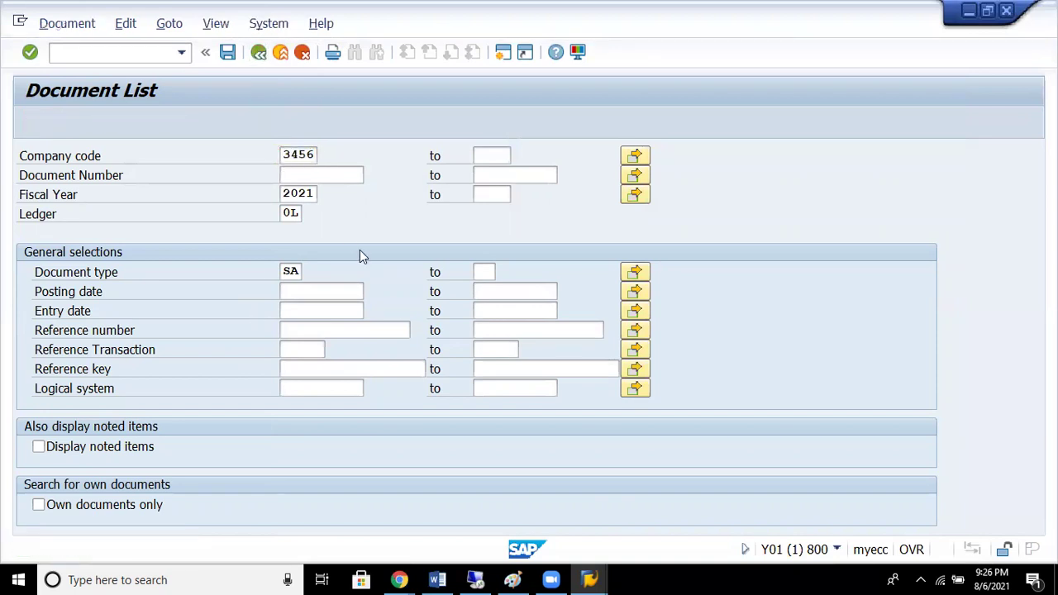
left_click(513, 580)
left_click(528, 390)
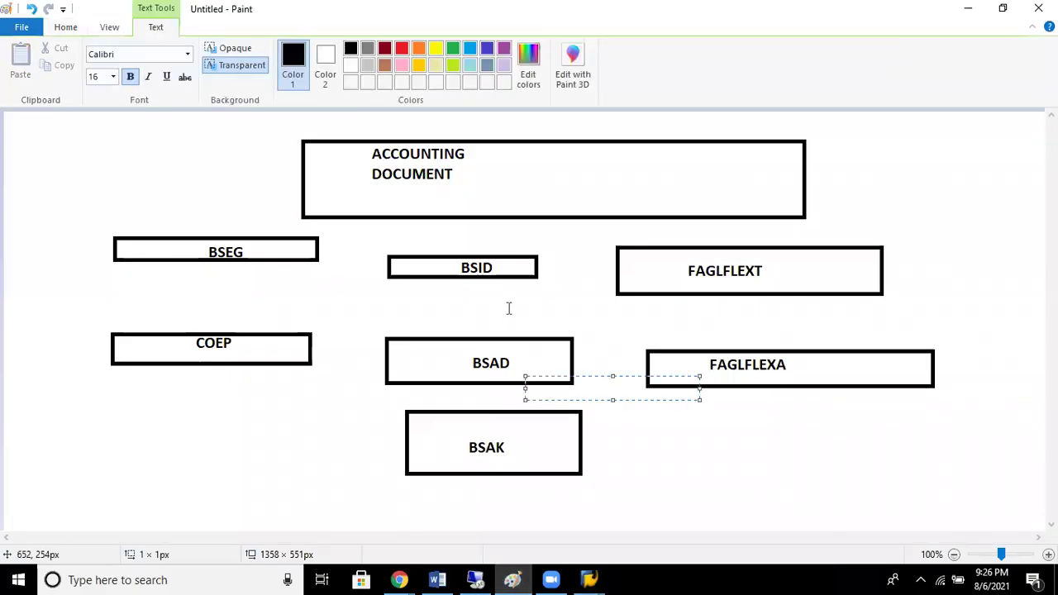
left_click(529, 184)
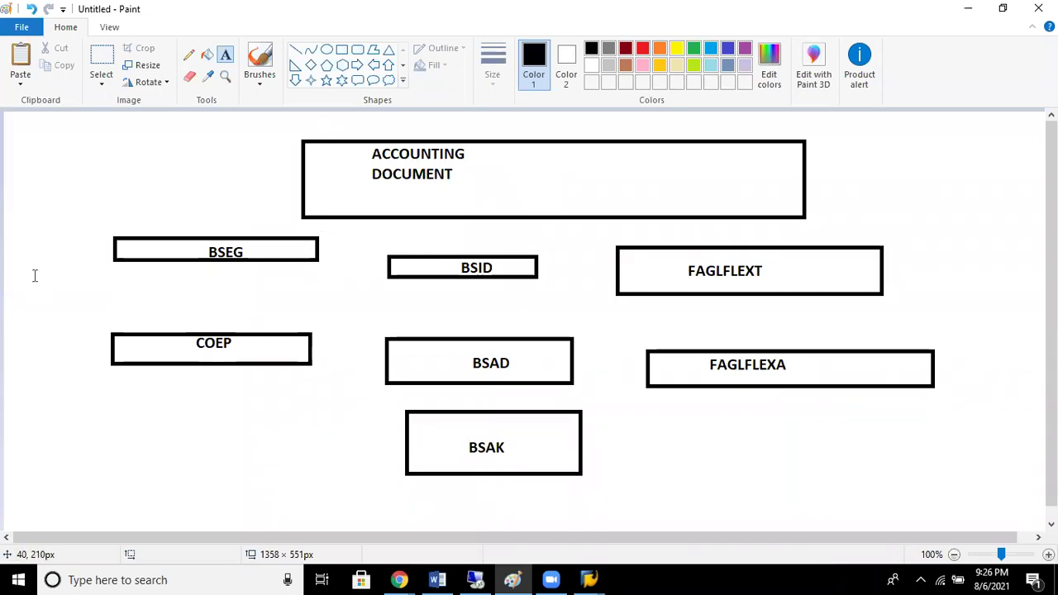
left_click(225, 395)
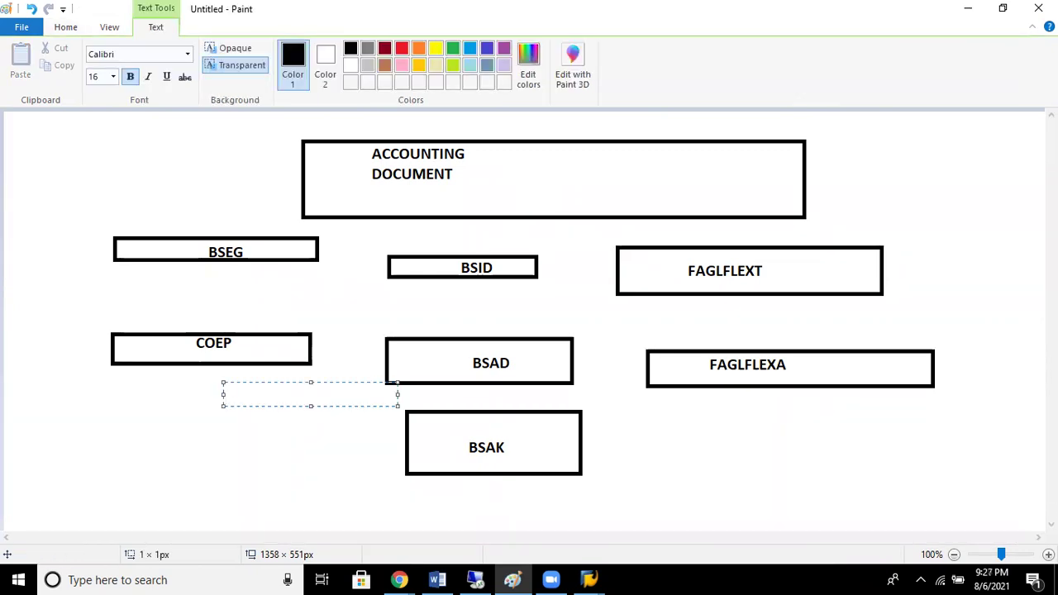
left_click(774, 430)
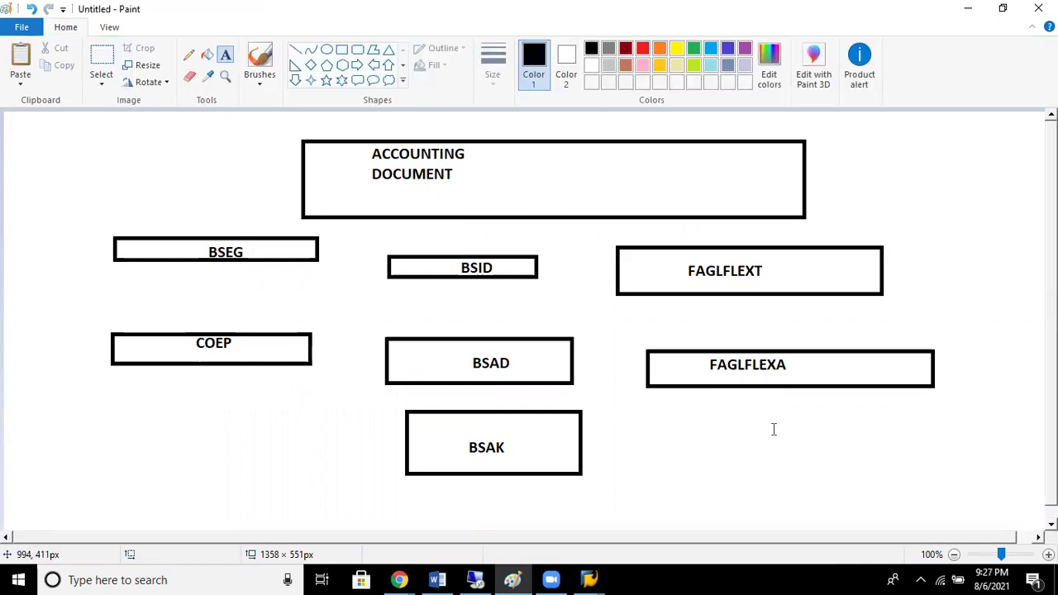
- Draw a wide box across the diagram bottom and label it ACDOCA
left_click(357, 49)
left_click_drag(126, 508, 1000, 472)
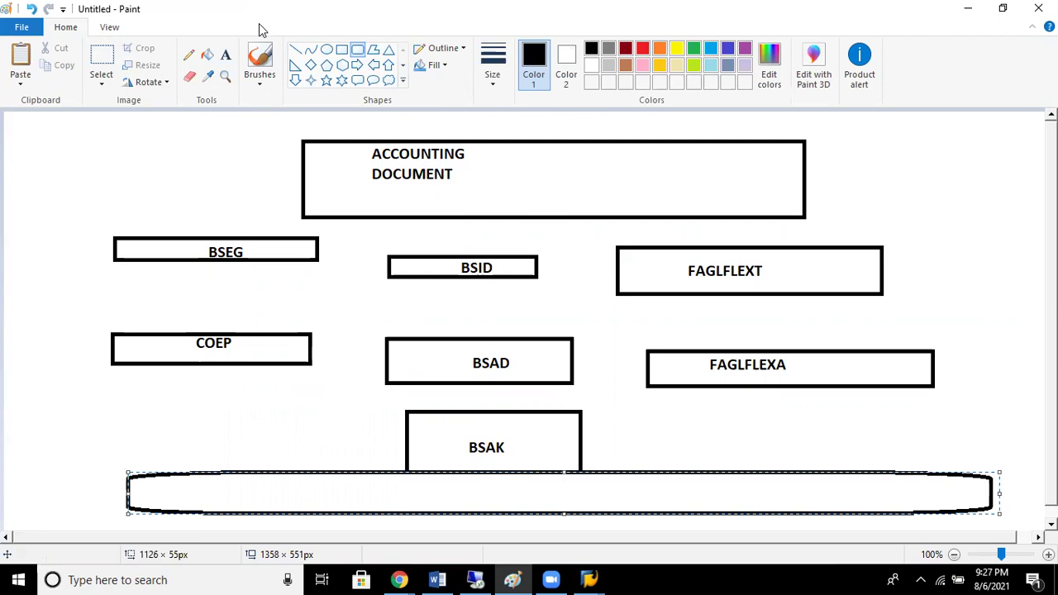
left_click(225, 55)
left_click(443, 489)
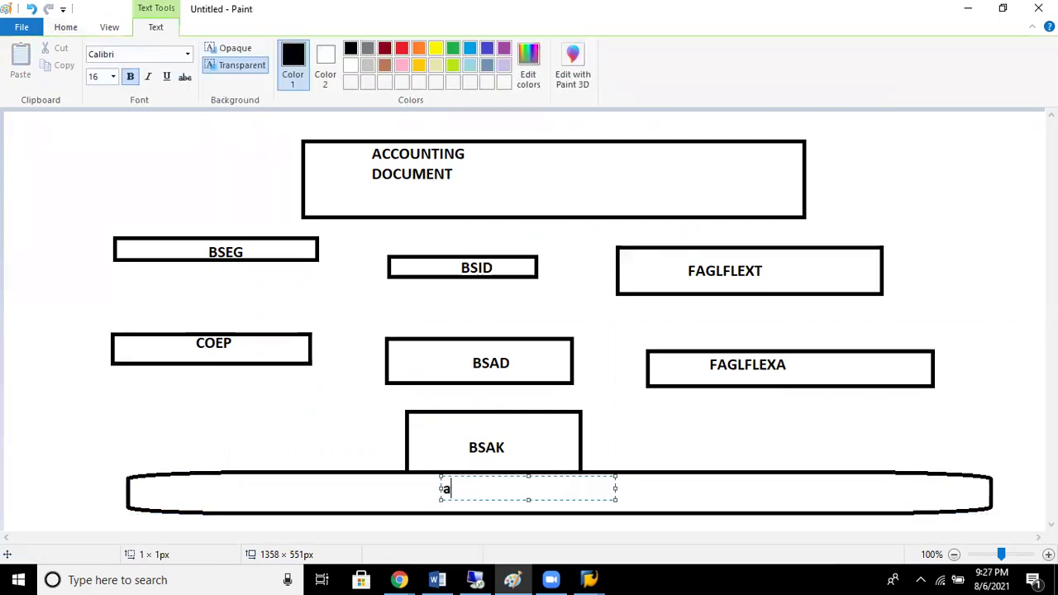
type("ACDOCA")
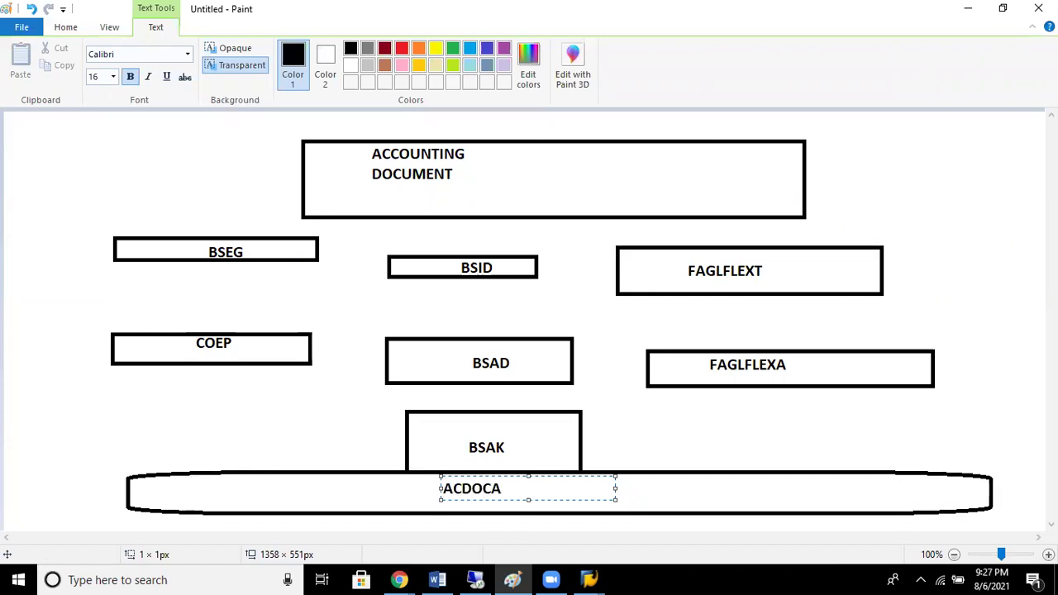
left_click(649, 492)
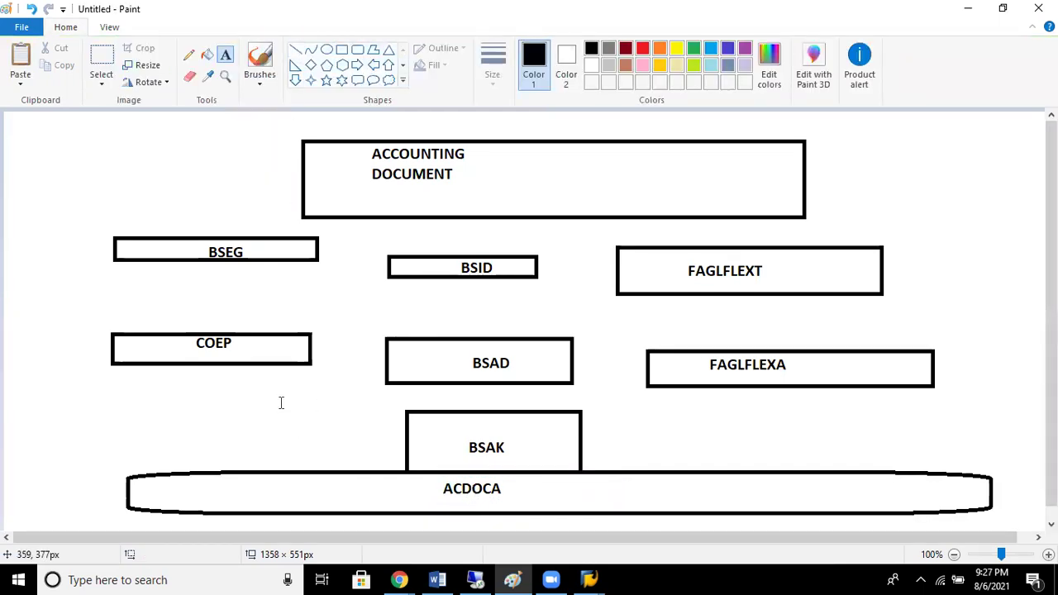
left_click_drag(254, 372, 311, 383)
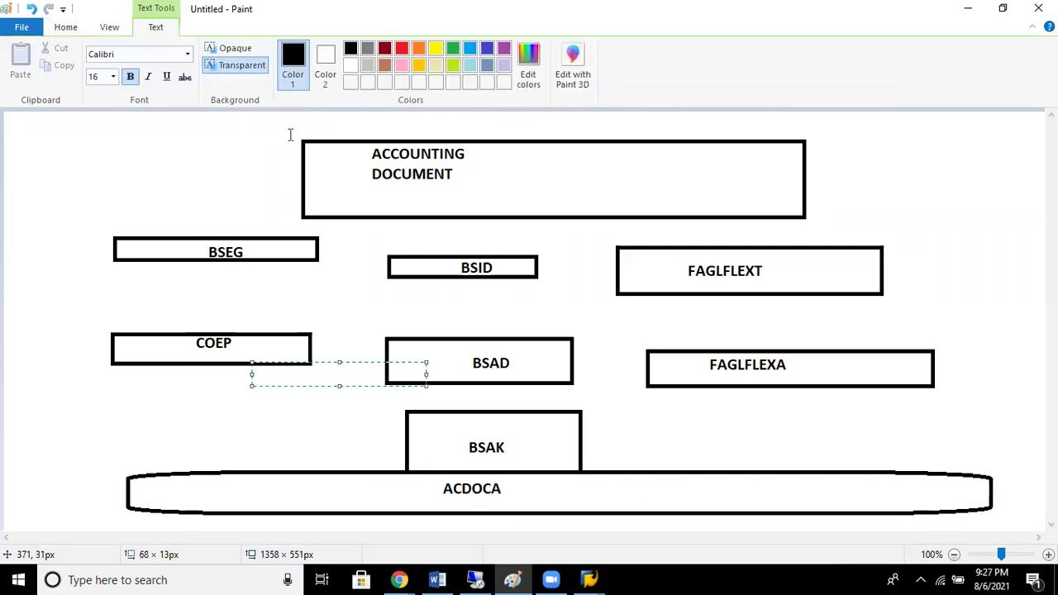
- Draw straight lines from COEP, BSEG, BSID, BSAD, FAGLFLEXA and FAGLFLEXT down to ACDOCA
left_click(66, 27)
left_click(295, 50)
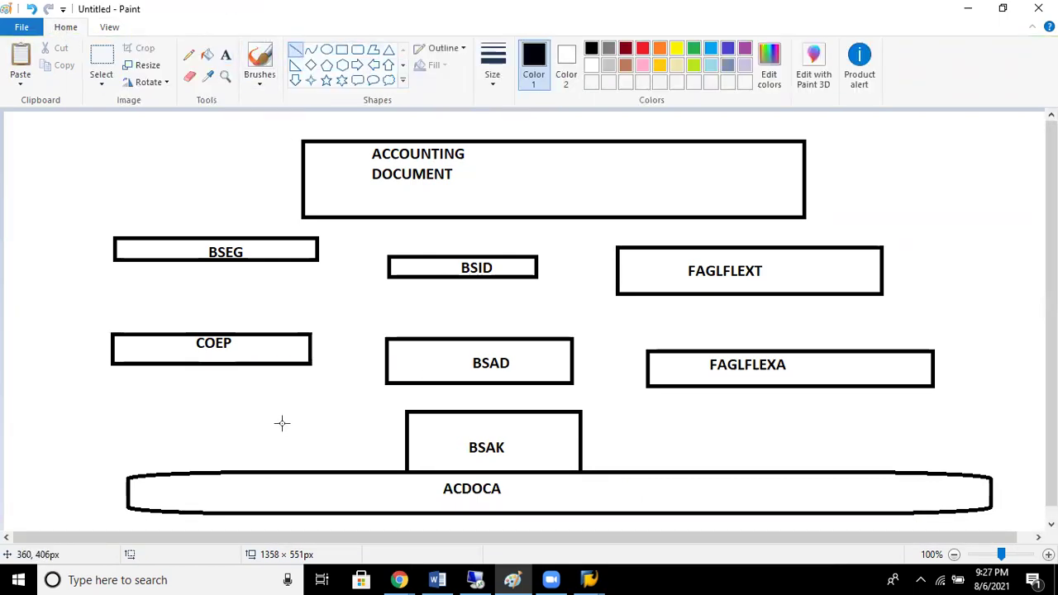
left_click_drag(222, 369, 300, 468)
mouse_move(308, 267)
left_mouse_down()
mouse_move(347, 329)
mouse_move(373, 467)
left_mouse_up()
mouse_move(497, 283)
left_mouse_down()
mouse_move(650, 411)
mouse_move(666, 464)
left_mouse_up()
mouse_move(519, 384)
left_mouse_down()
mouse_move(634, 444)
mouse_move(650, 471)
left_mouse_up()
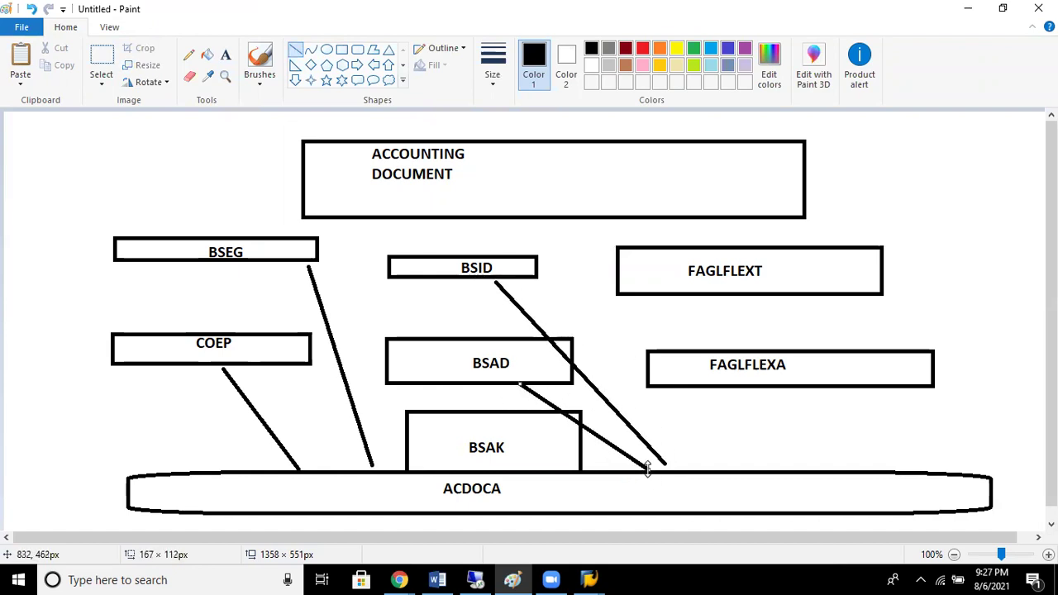
mouse_move(748, 390)
left_mouse_down()
mouse_move(686, 484)
mouse_move(684, 470)
left_mouse_up()
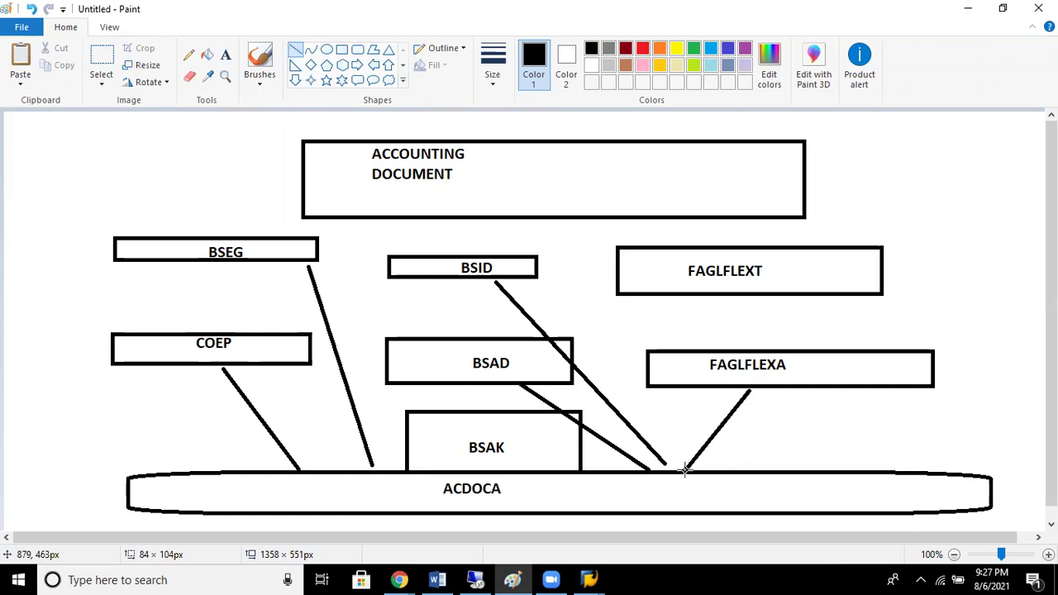
left_click_drag(633, 296, 606, 468)
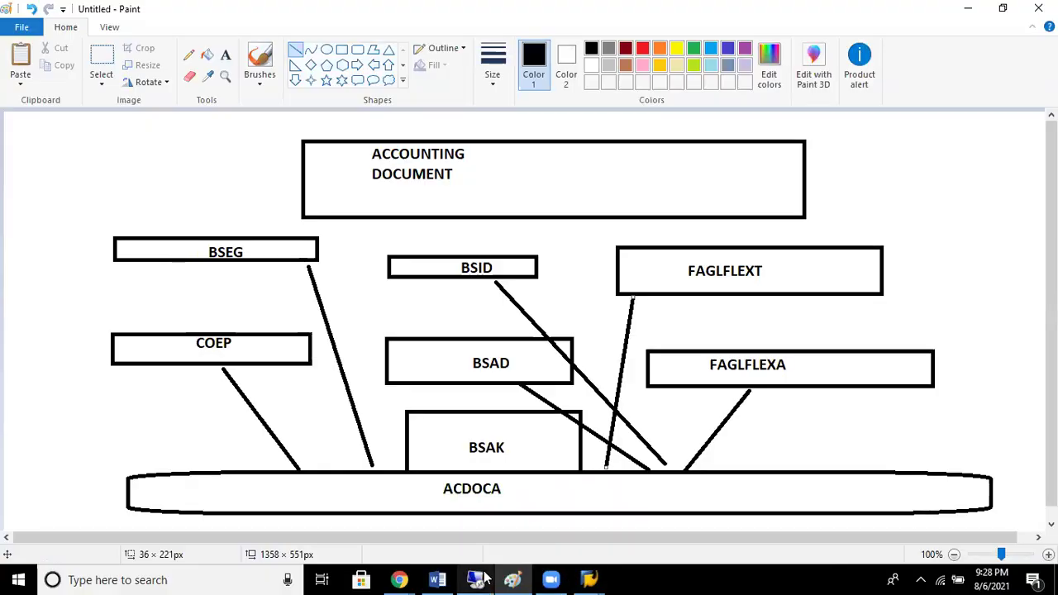
- Back out of the ACDOCA data browser to SAP Easy Access and confirm logging off the S4HANA session
left_click(483, 579)
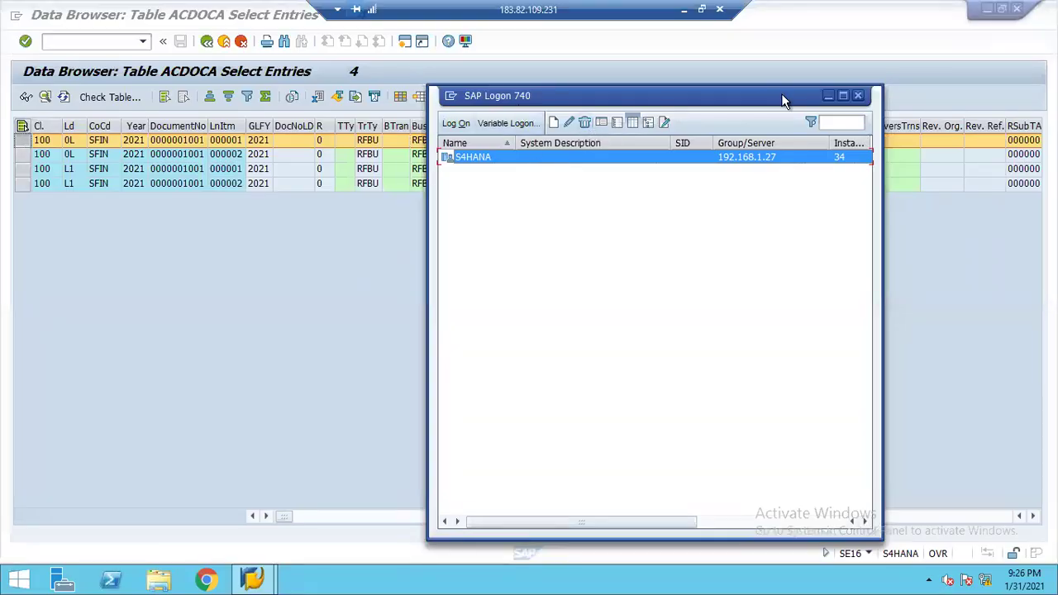
left_click(829, 95)
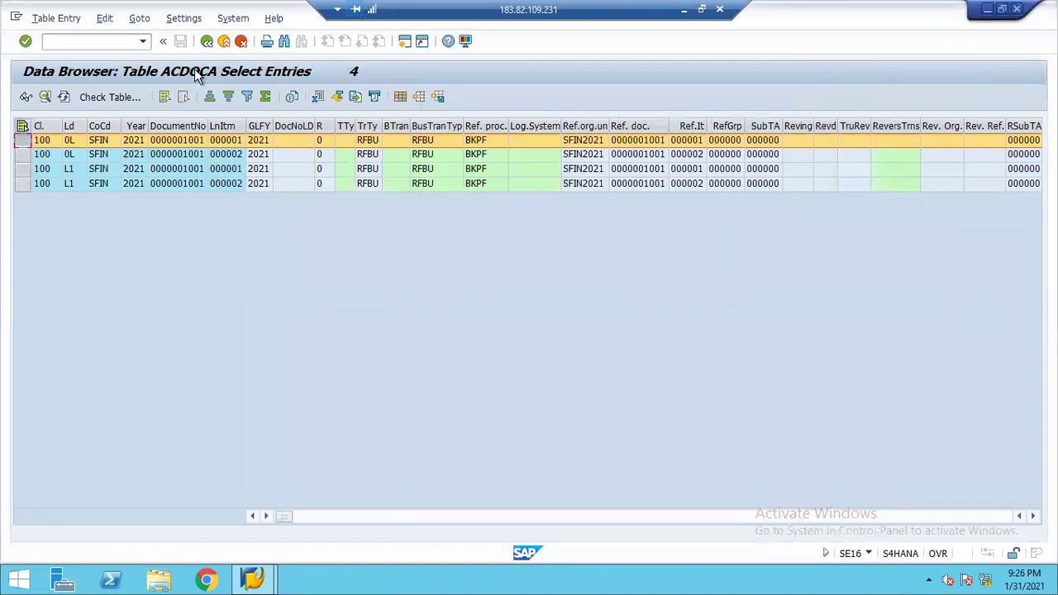
left_click(207, 41)
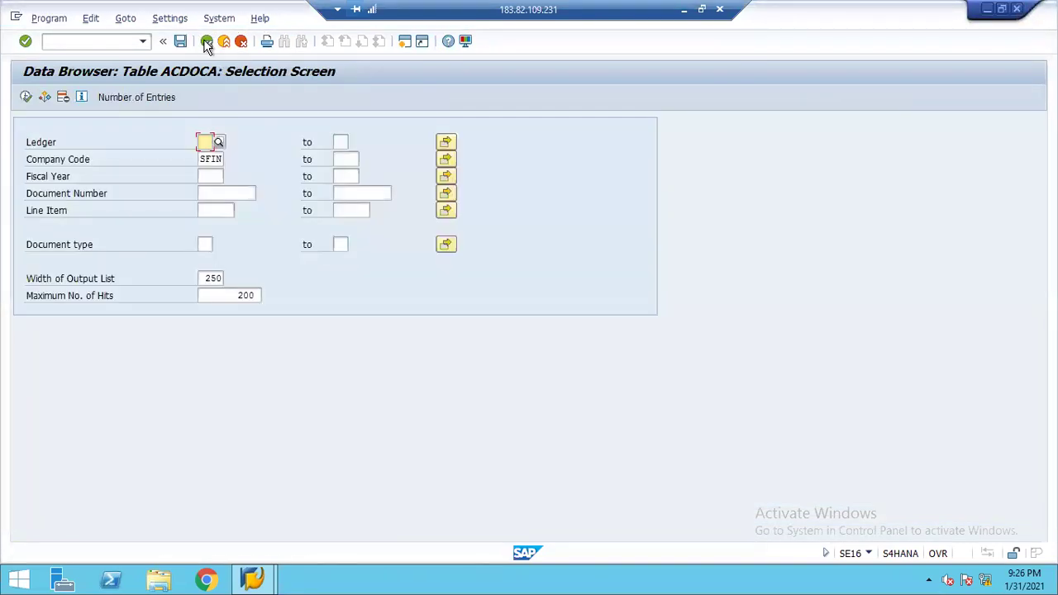
left_click(207, 41)
left_click(207, 42)
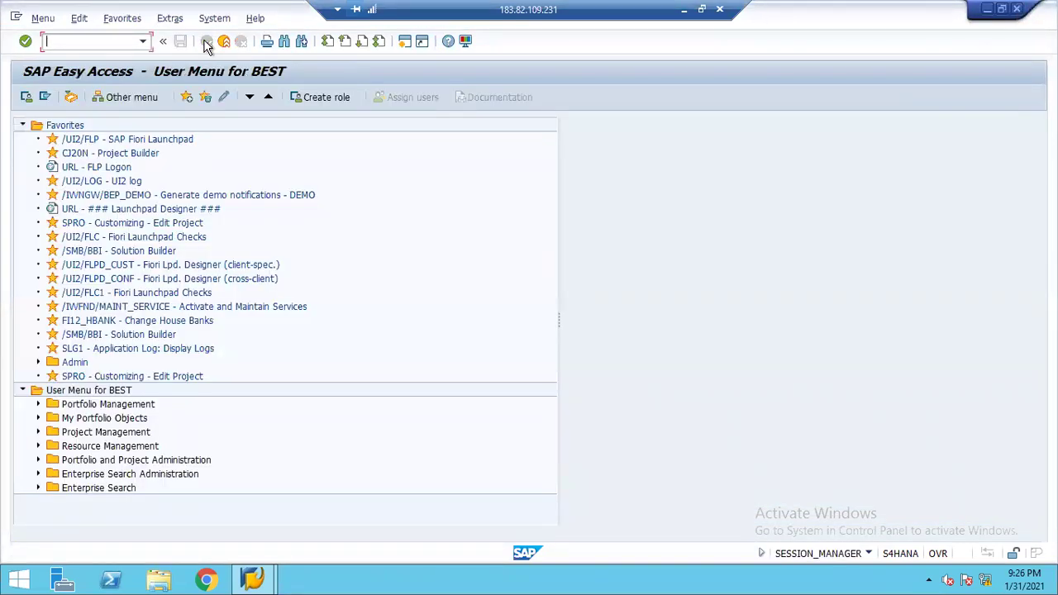
left_click(221, 42)
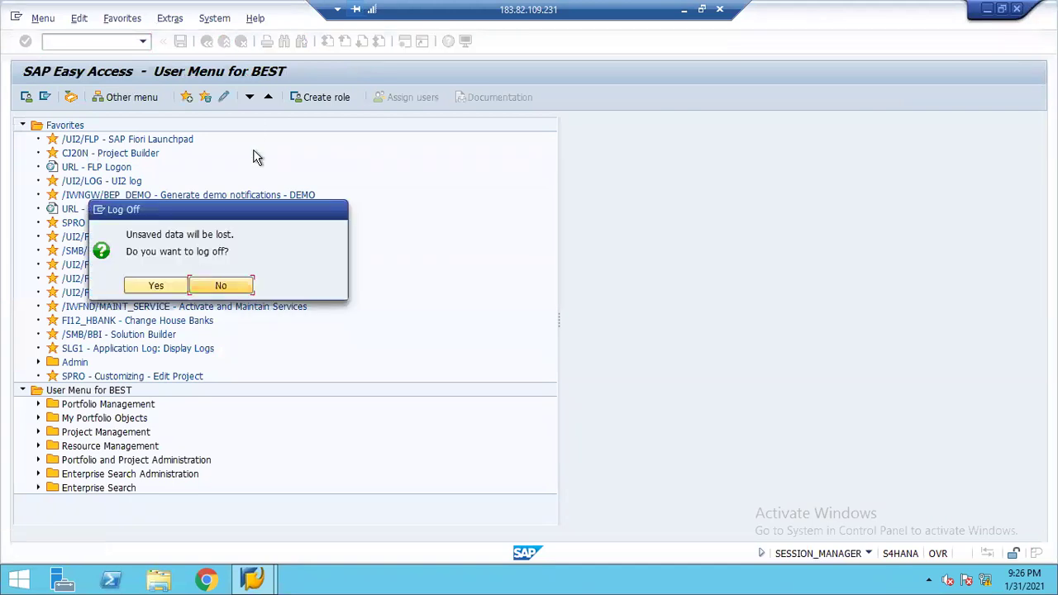
left_click(153, 286)
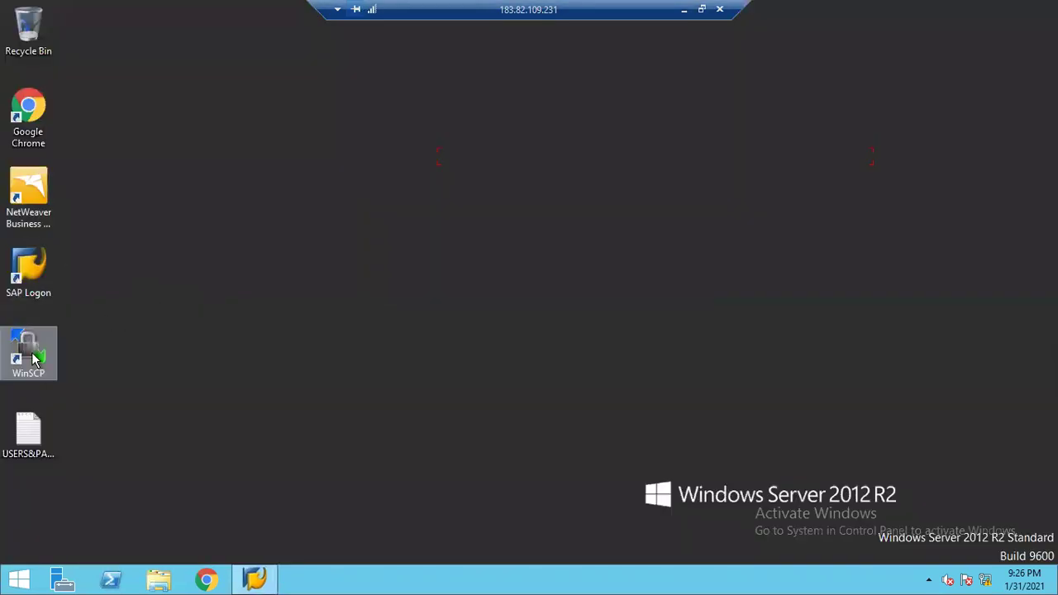
- Open the USERS&PASSWORD notes file on the desktop and select the Fiori Launchpad URL
double_click(31, 430)
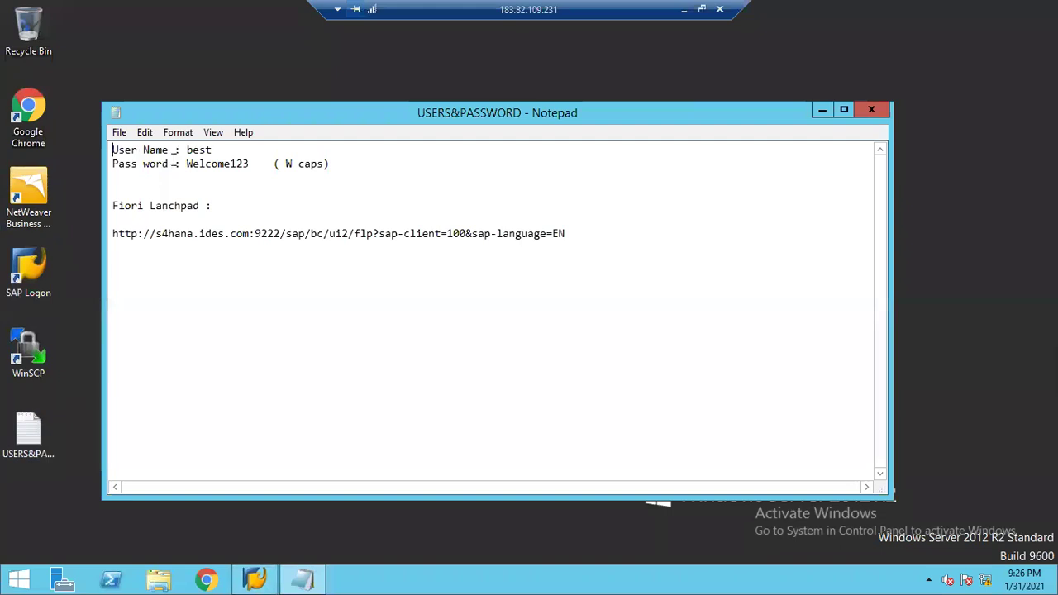
left_click_drag(420, 203, 577, 232)
key("ctrl+c")
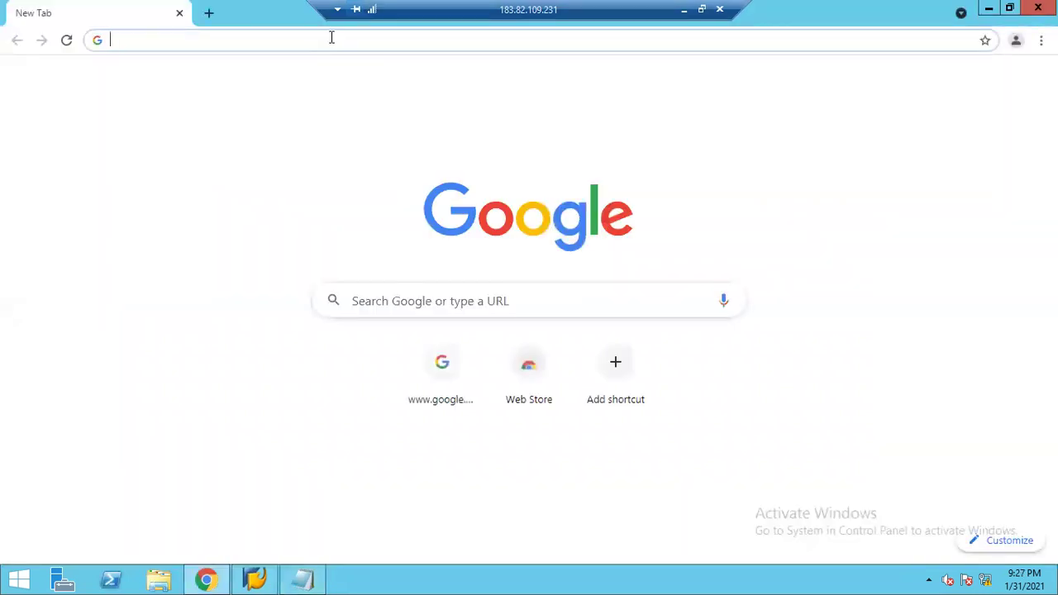
left_click(332, 37)
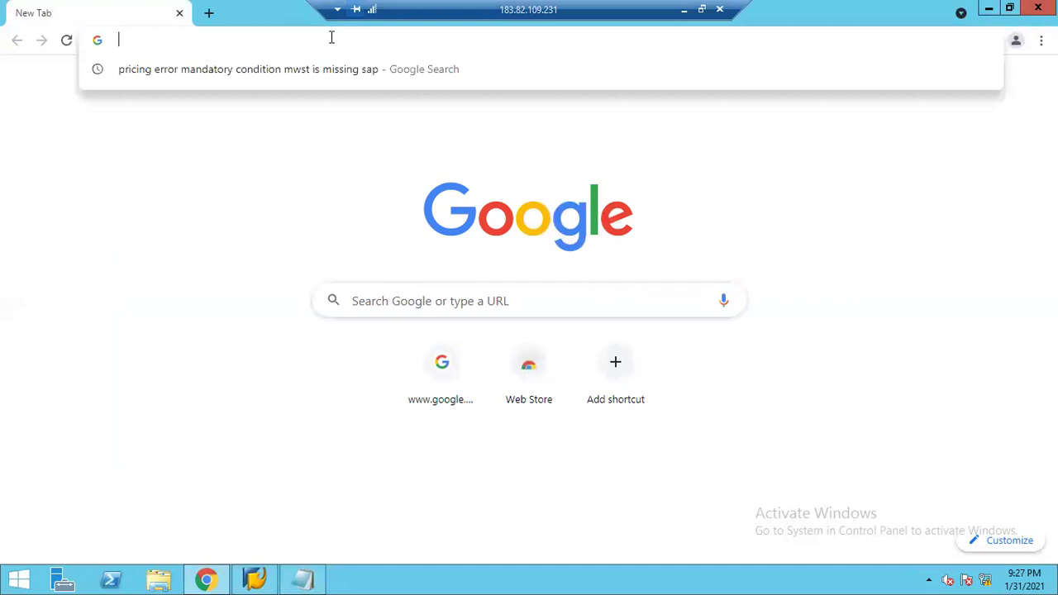
- Load the pasted Fiori Launchpad address and log on with the demo user name and password
key("ctrl+v")
key("Return")
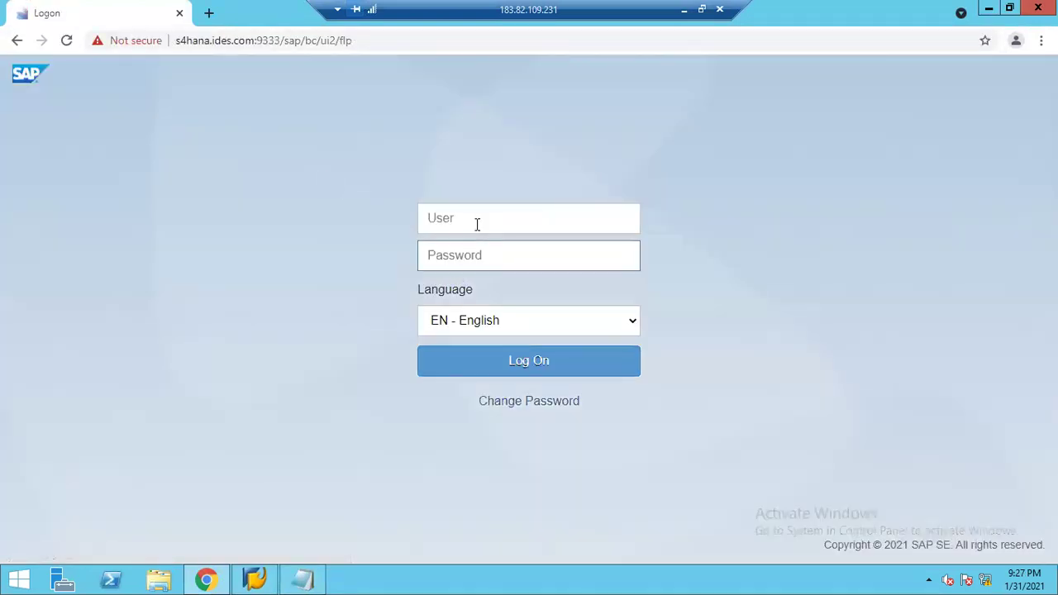
left_click(478, 224)
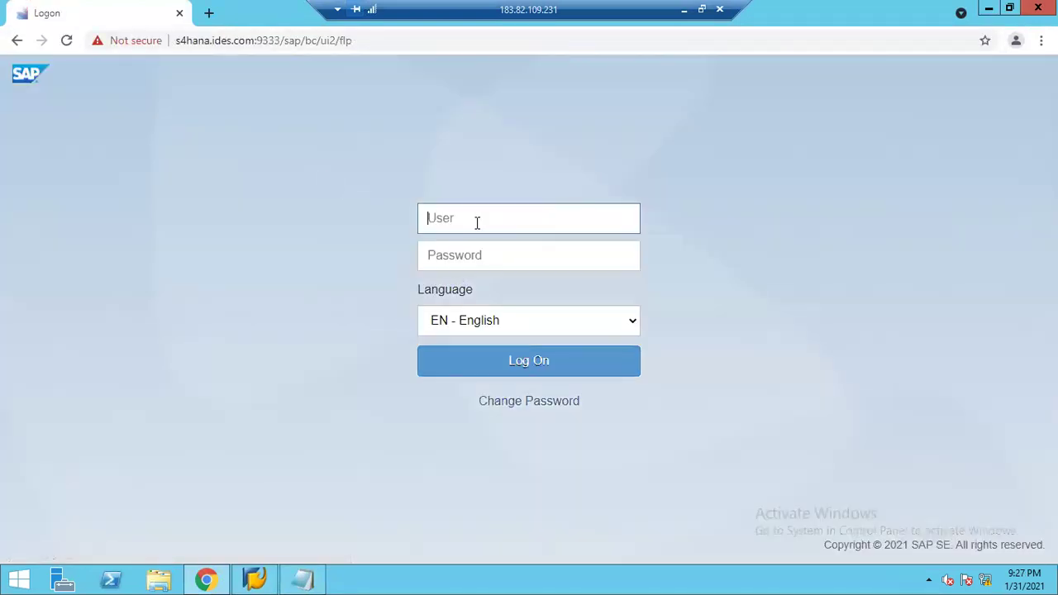
type("best")
left_click(463, 254)
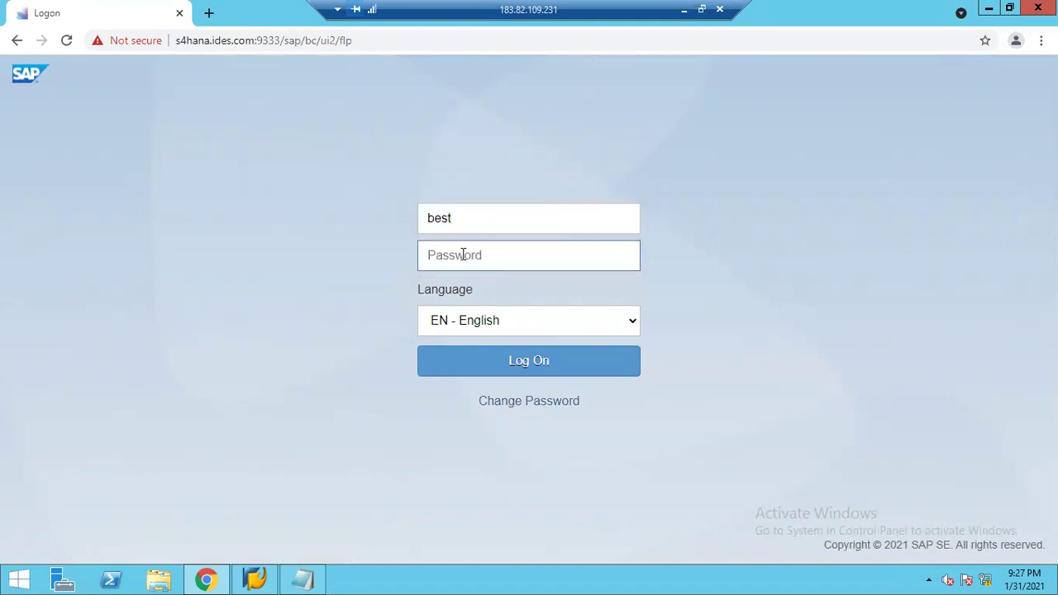
type("••")
key("Return")
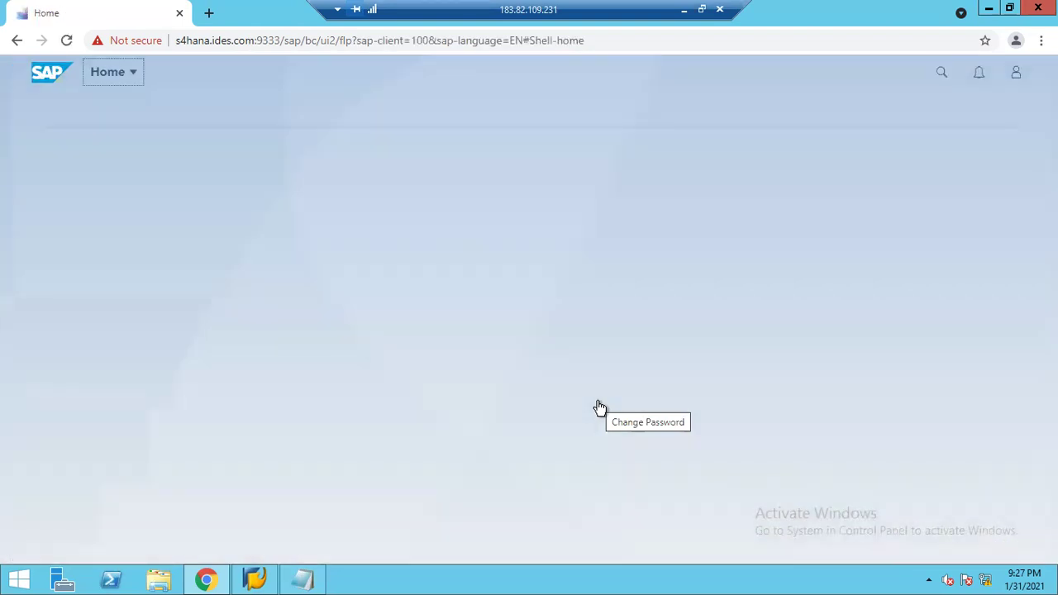
- Open Create corporate account from Recent Activity in the user menu, then go back to Home
left_click(1016, 73)
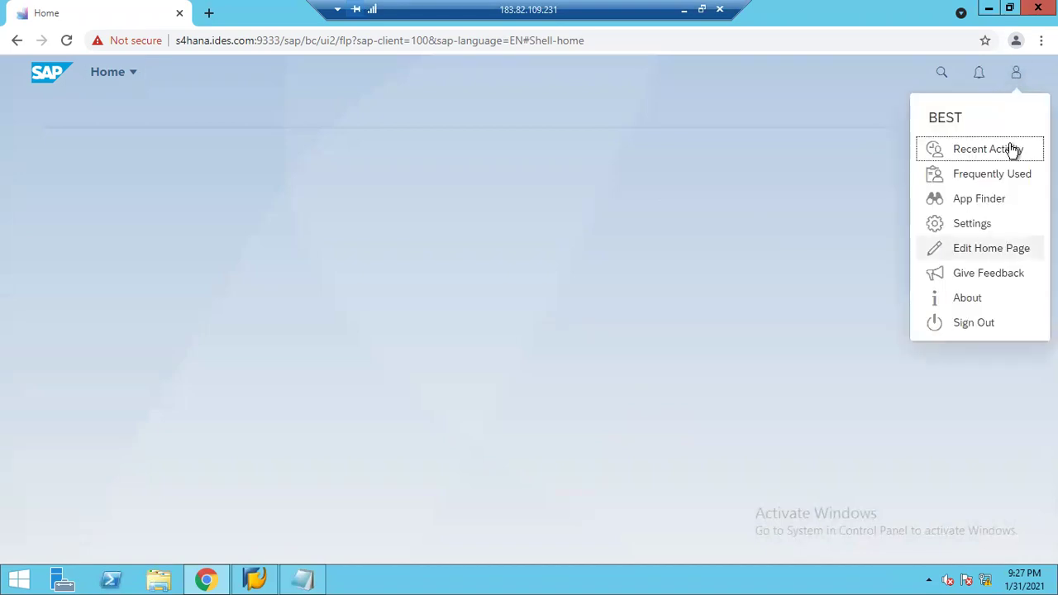
left_click(988, 175)
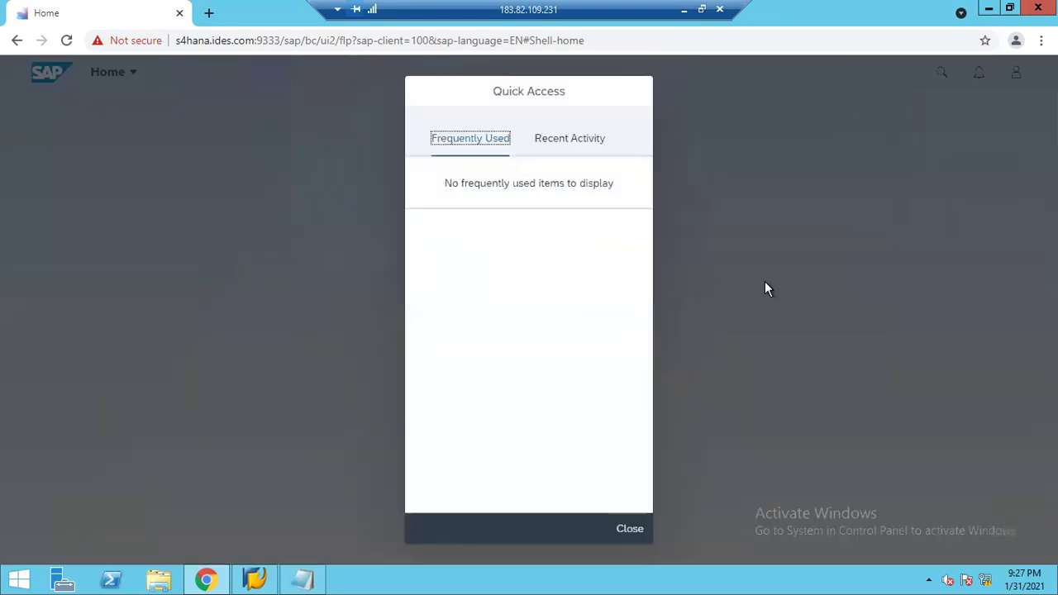
left_click(570, 141)
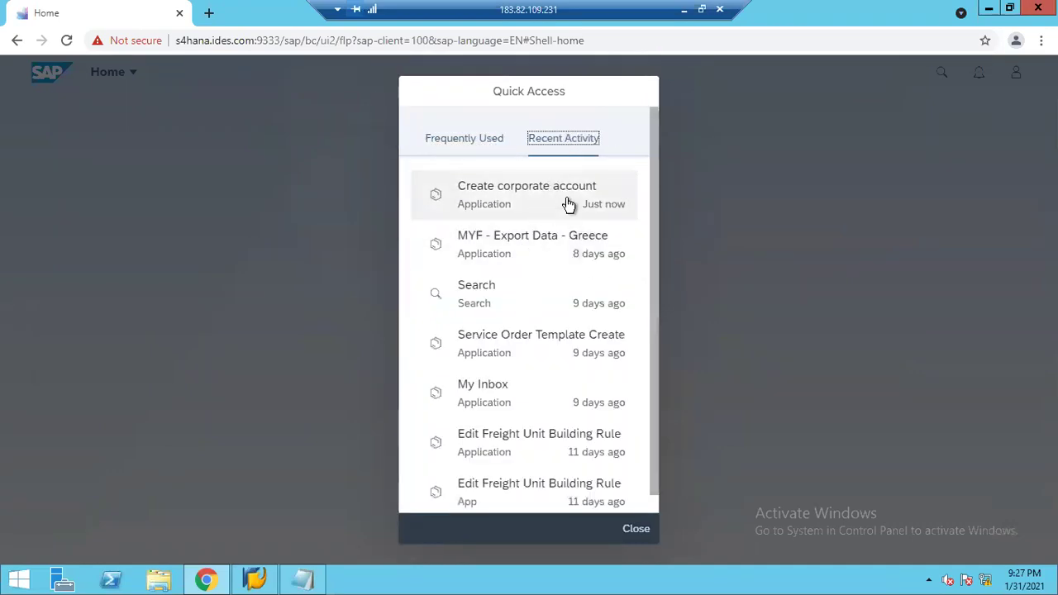
left_click(520, 204)
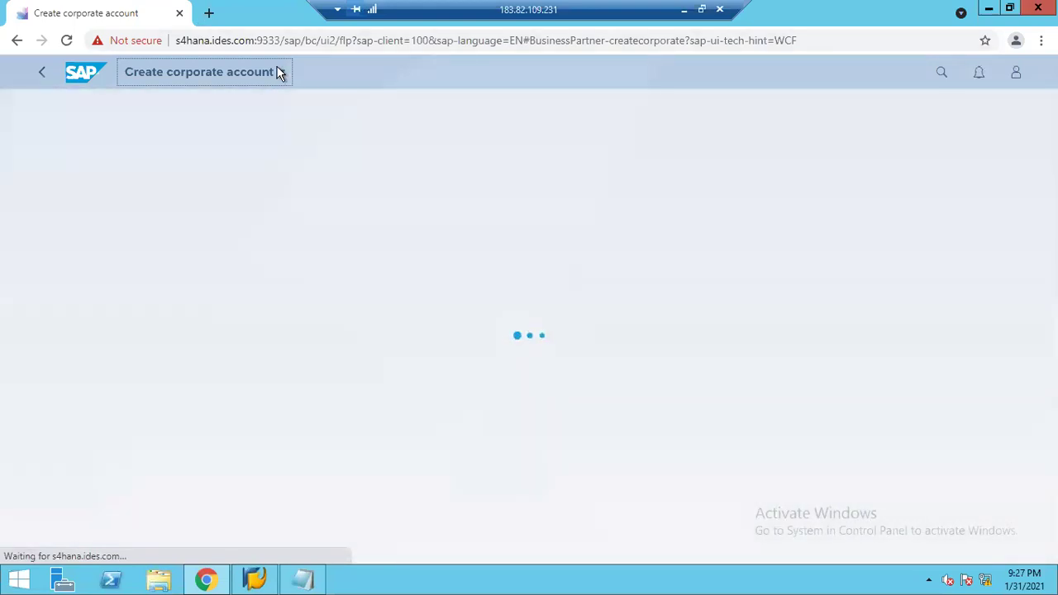
left_click(189, 81)
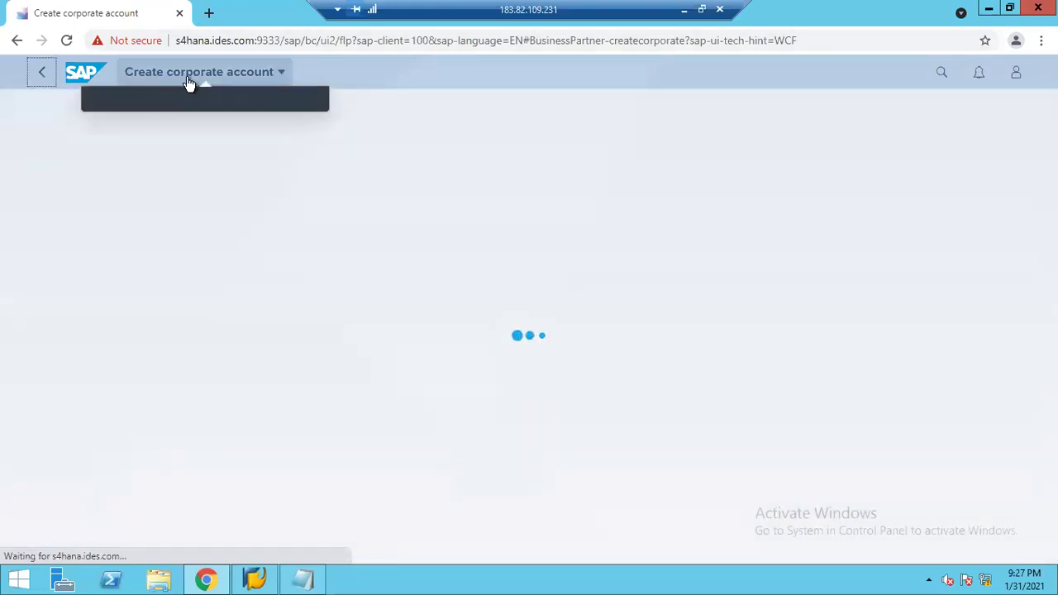
left_click(40, 74)
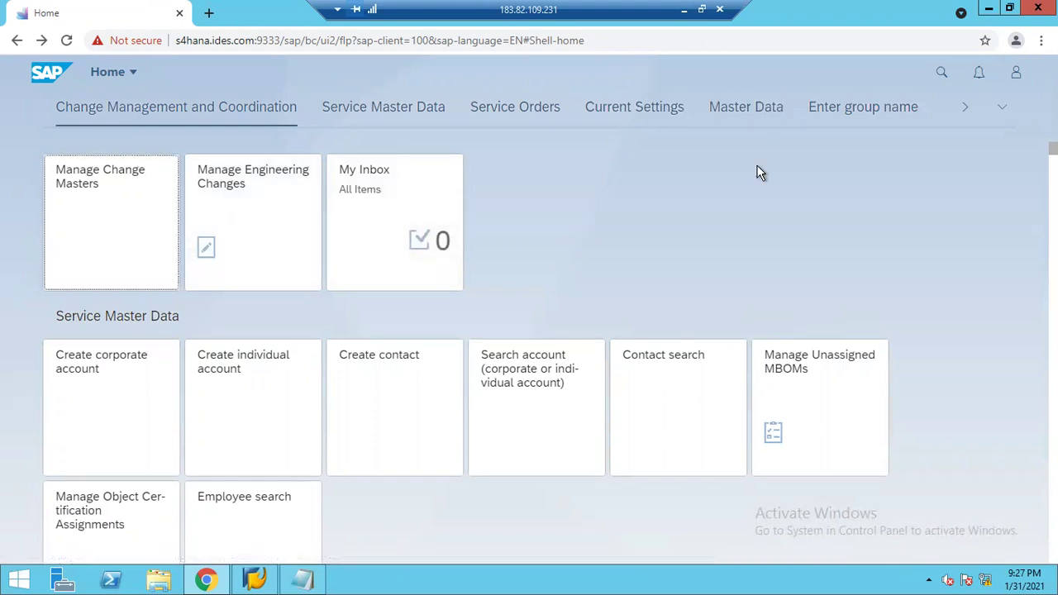
- Open the Create Cost Element Groups tile from the Master Data group
left_click(769, 114)
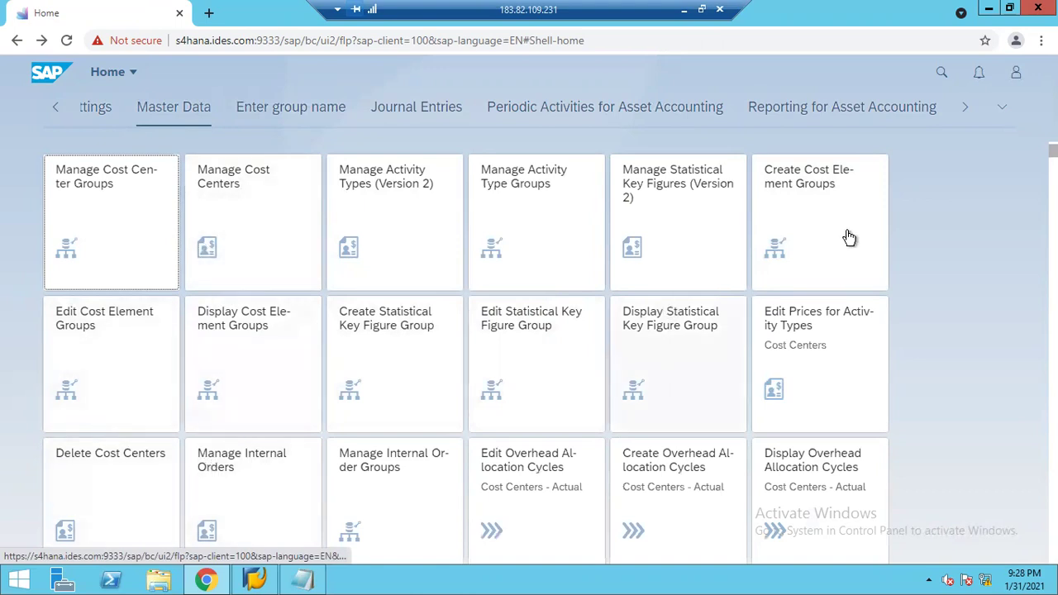
left_click(799, 210)
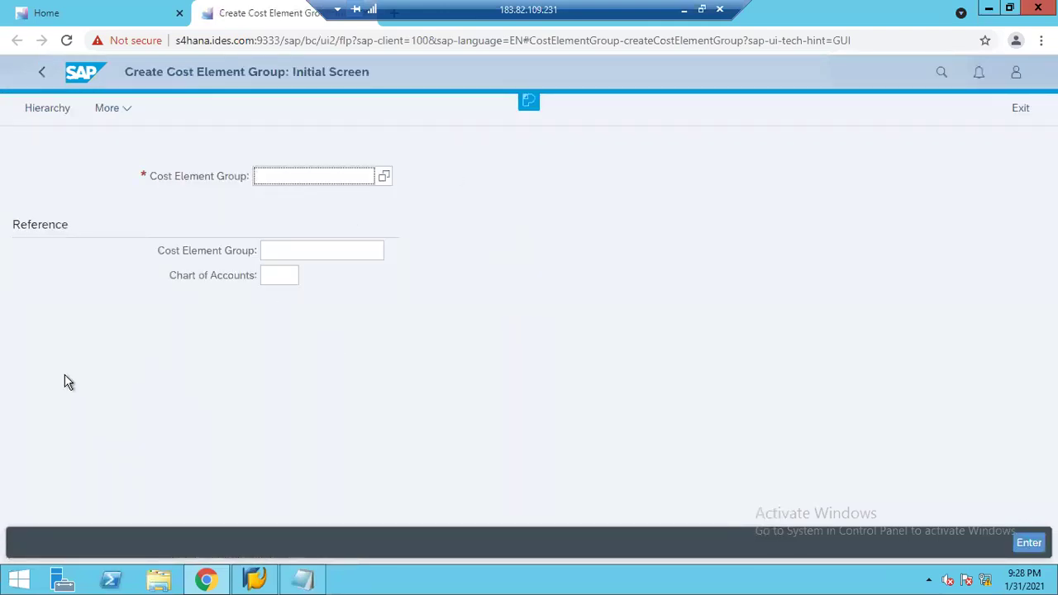
left_click(942, 72)
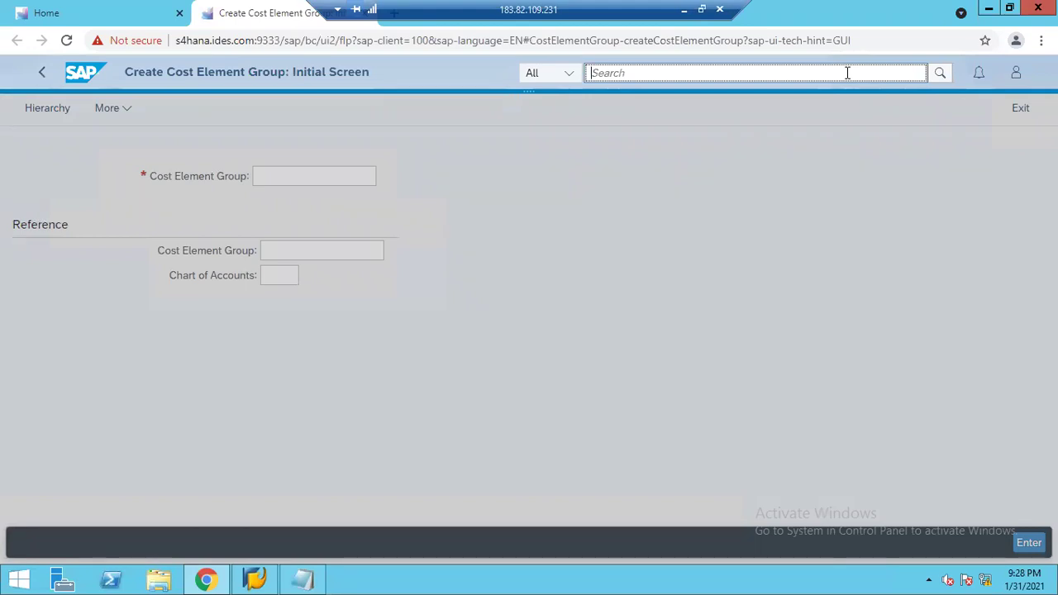
- Search the launchpad for 'document display'
type("d")
key("BackSpace")
type("a")
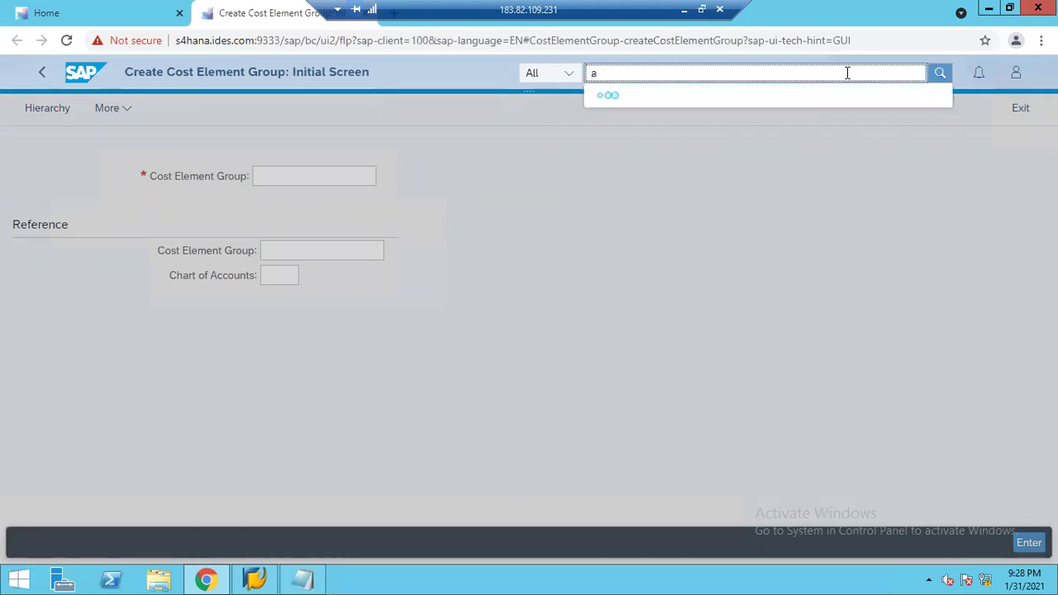
key("BackSpace")
type("doc")
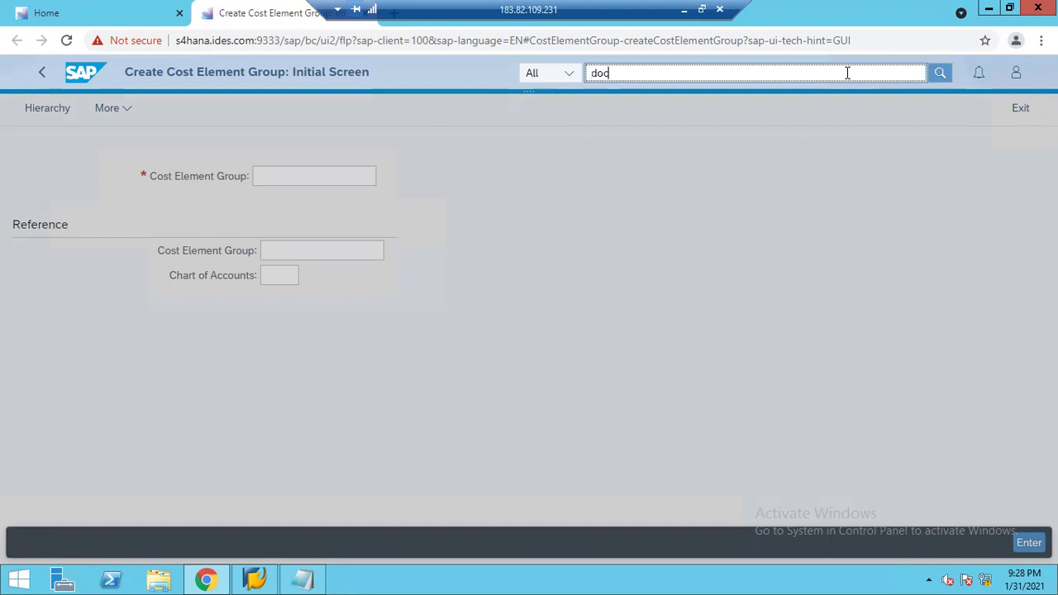
type("ument")
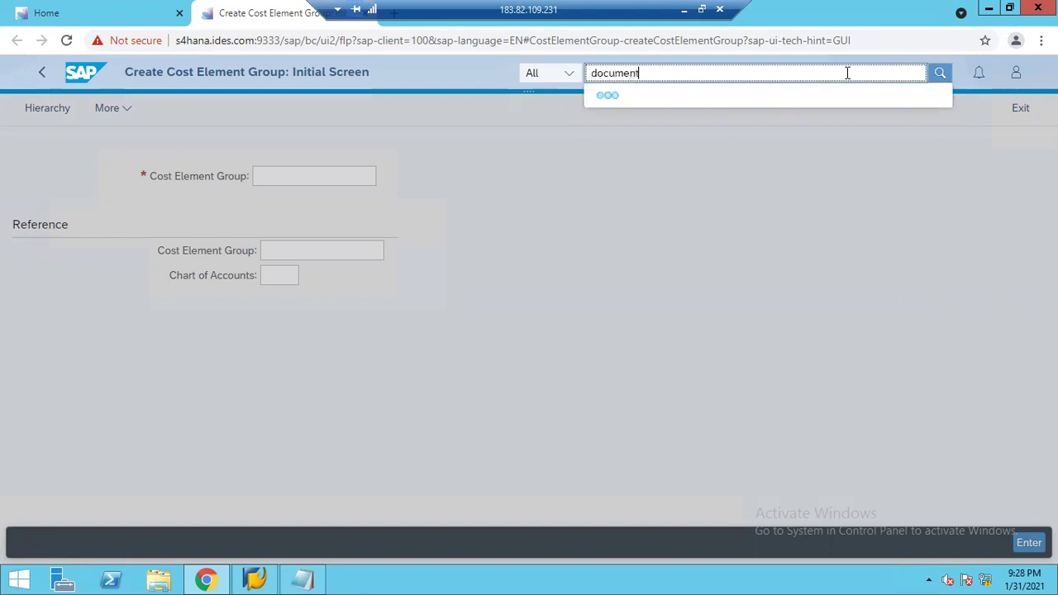
type(" displa")
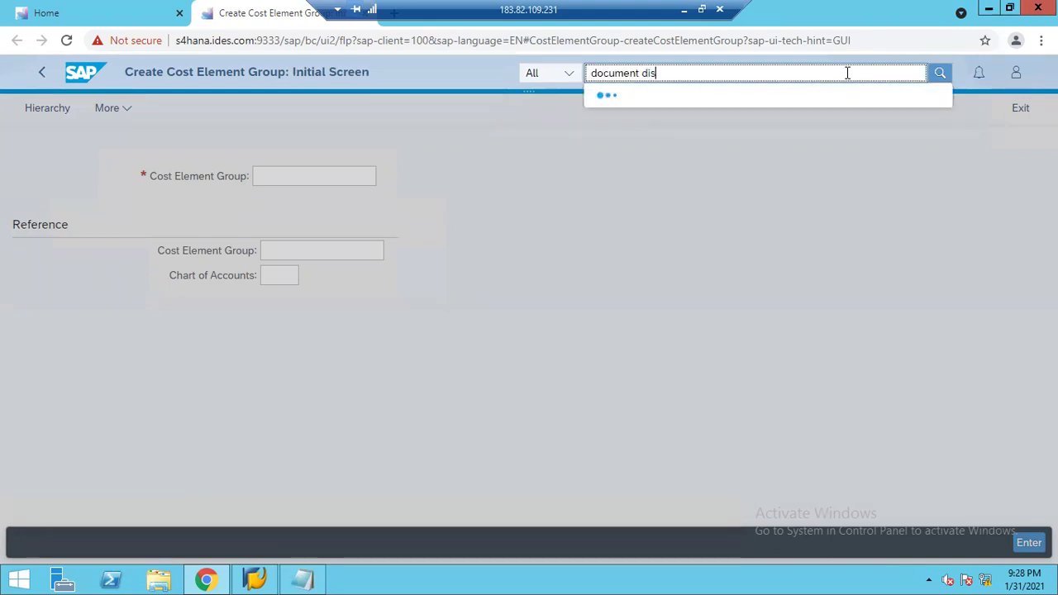
type("y")
key("Return")
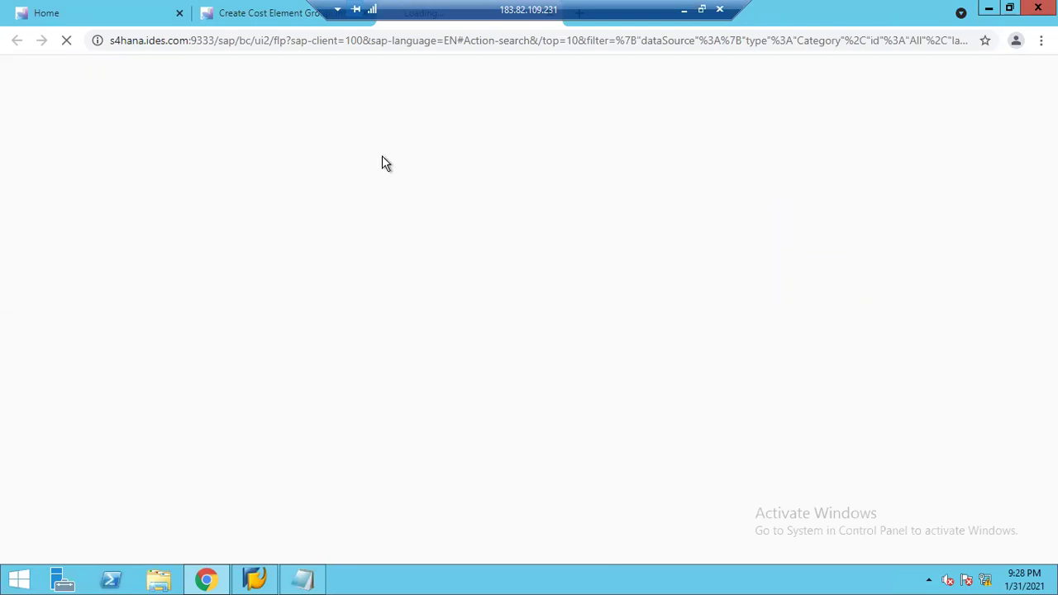
- Switch back to the Create Cost Element Group tab and open and close the profile menu
left_click(259, 15)
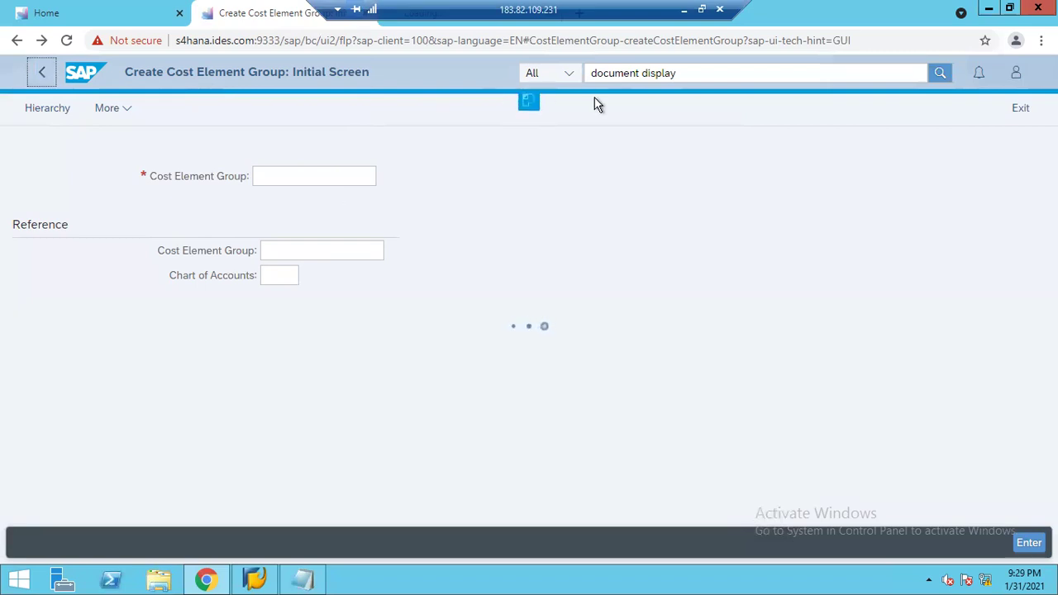
left_click(1017, 74)
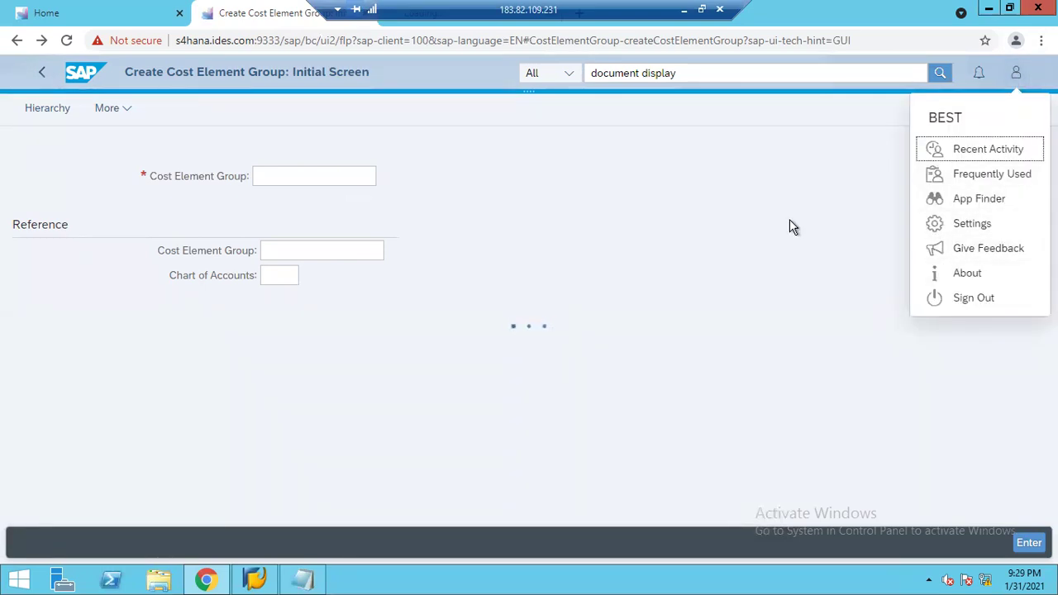
left_click(575, 75)
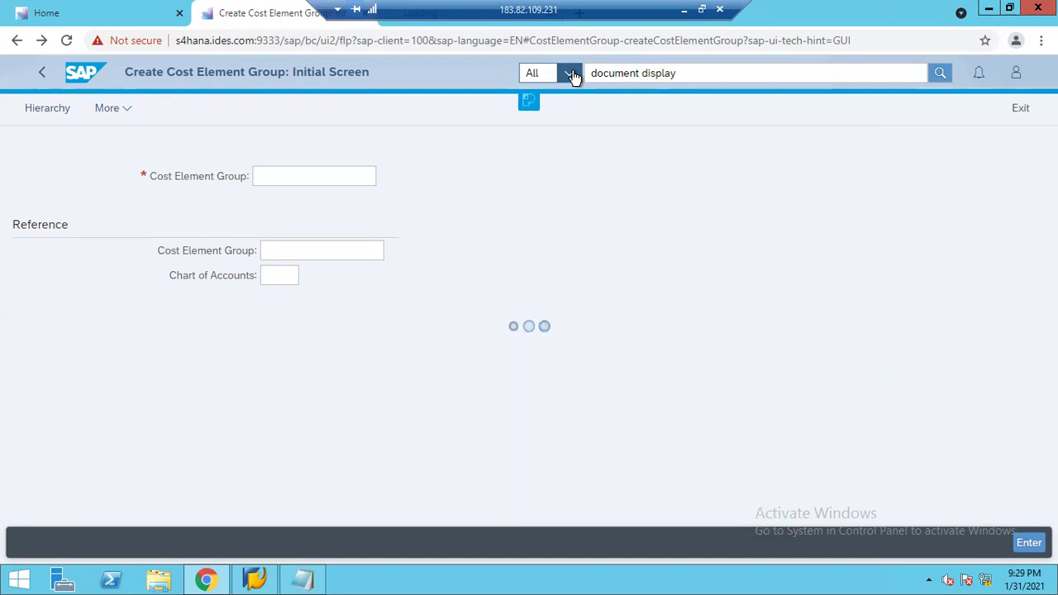
left_click(574, 74)
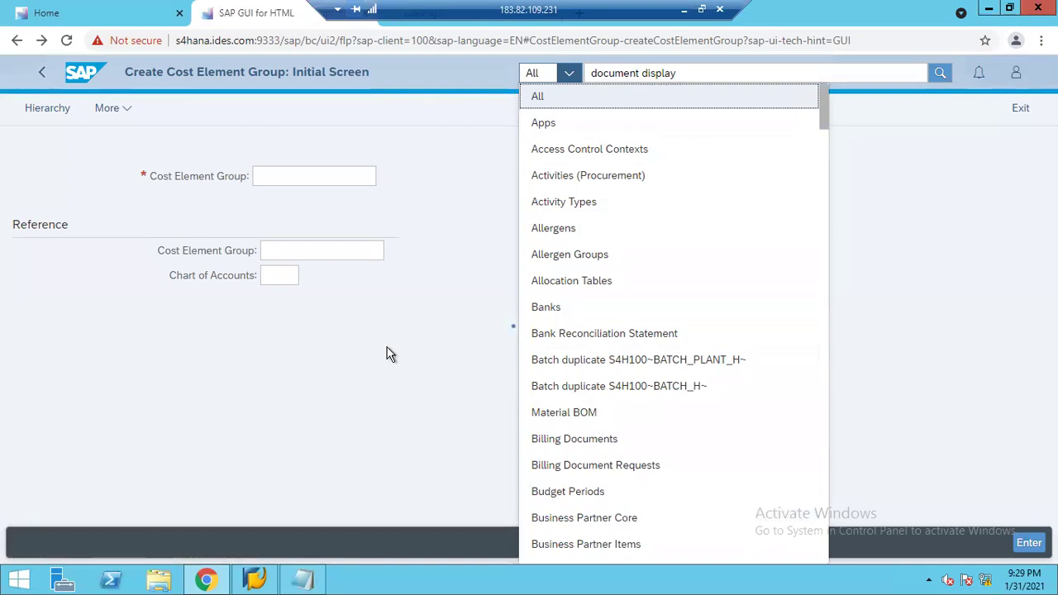
left_click(896, 280)
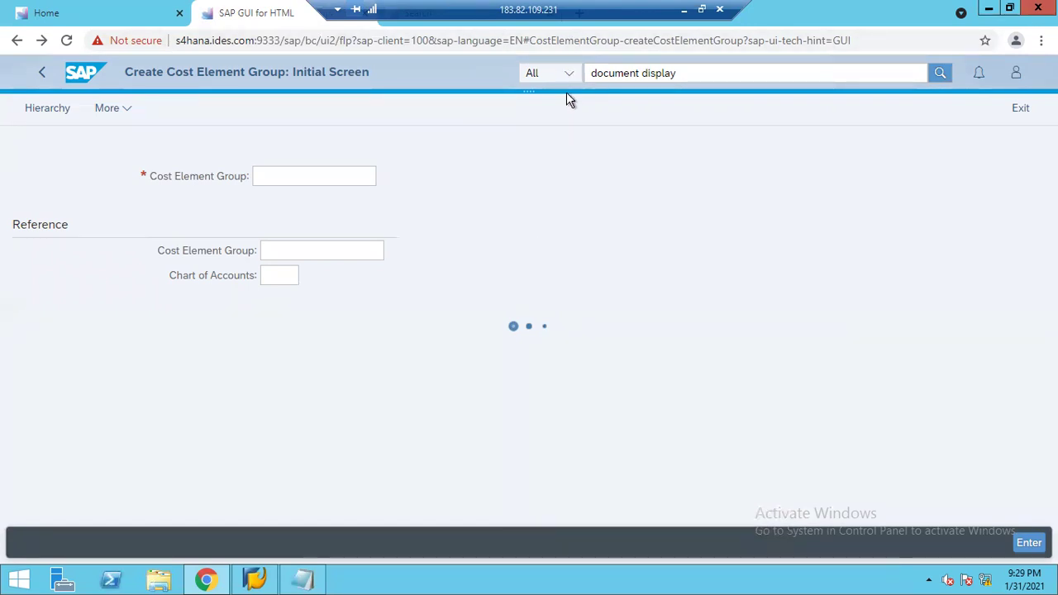
left_click(938, 74)
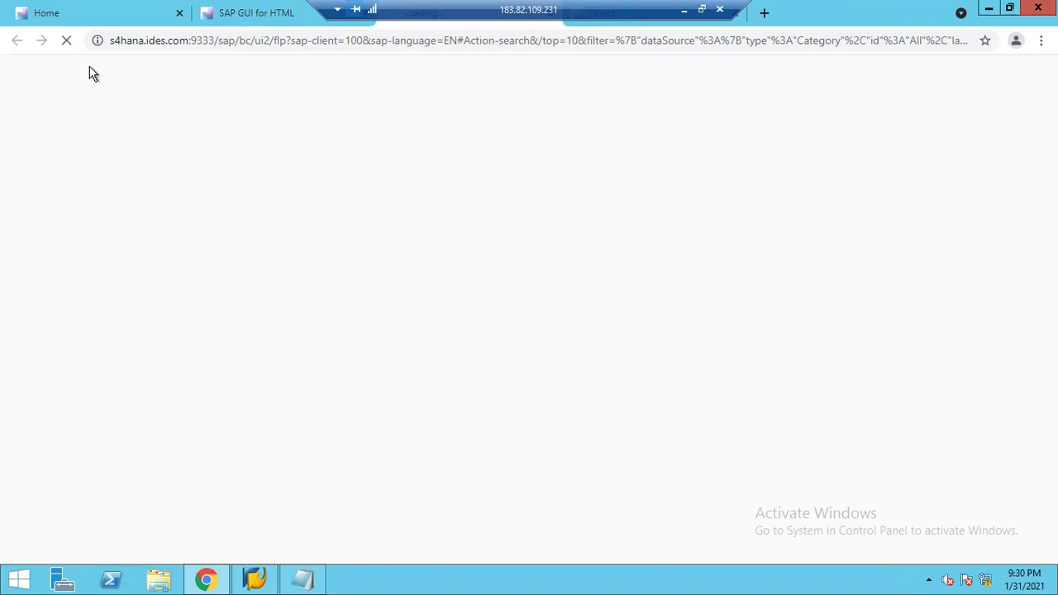
left_click(272, 12)
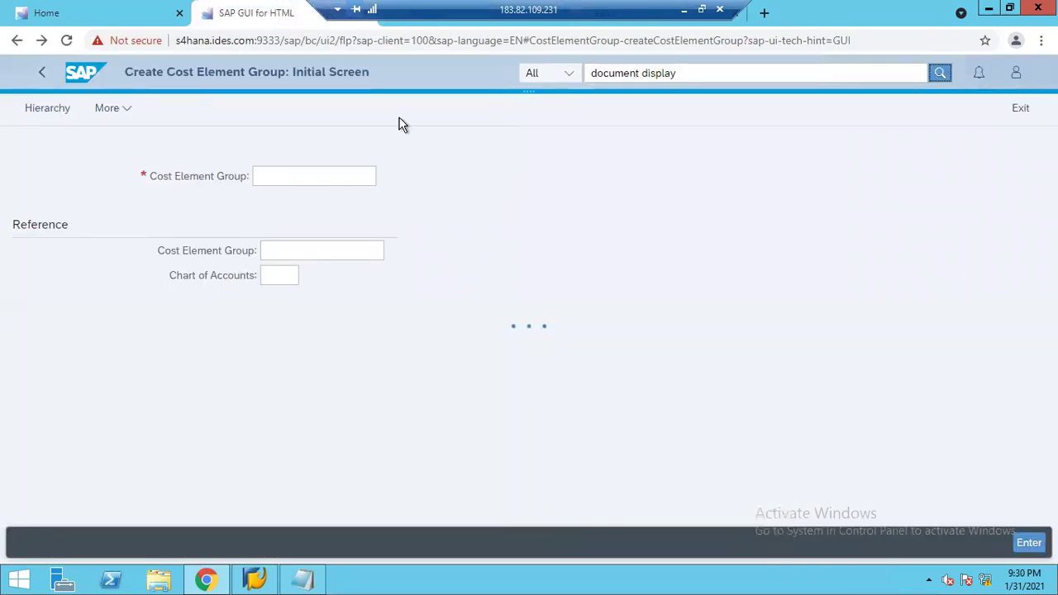
left_click(39, 77)
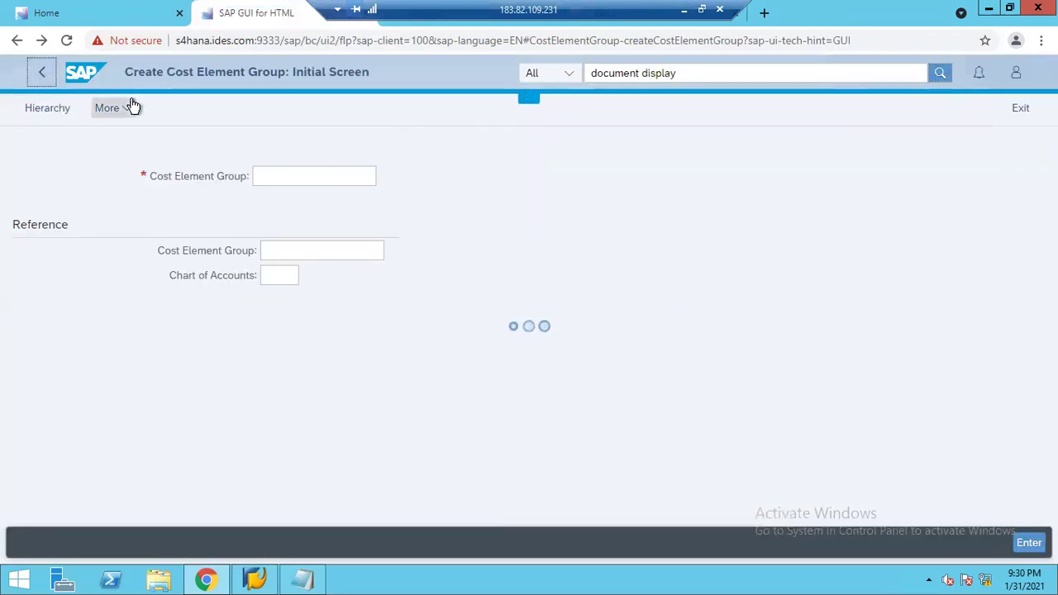
- Return to the launchpad Home tab and show the Master Data app tiles
left_click(82, 16)
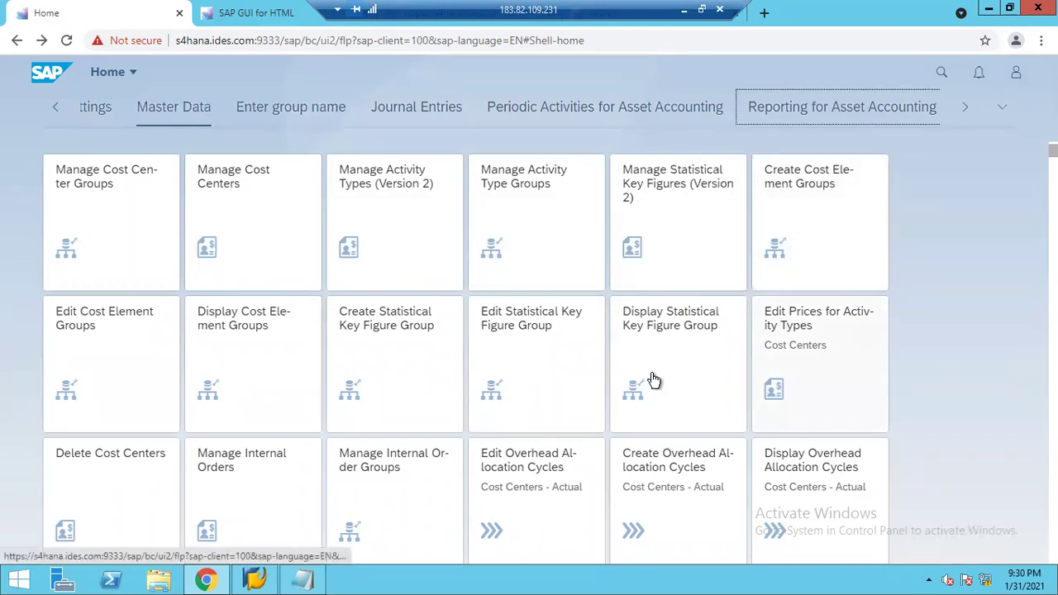
scroll(812, 469, "down", 5)
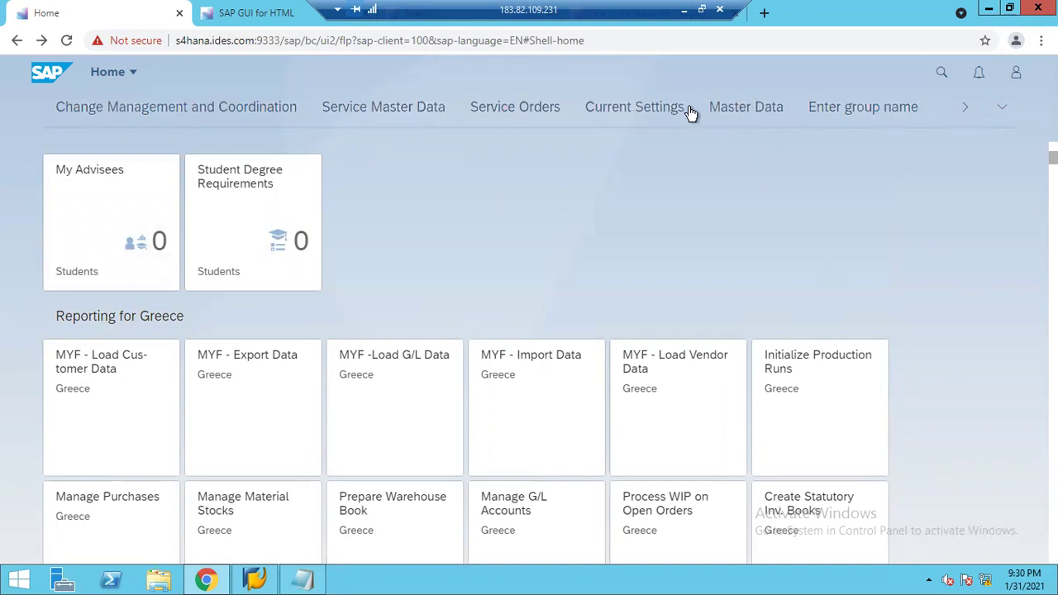
left_click(723, 111)
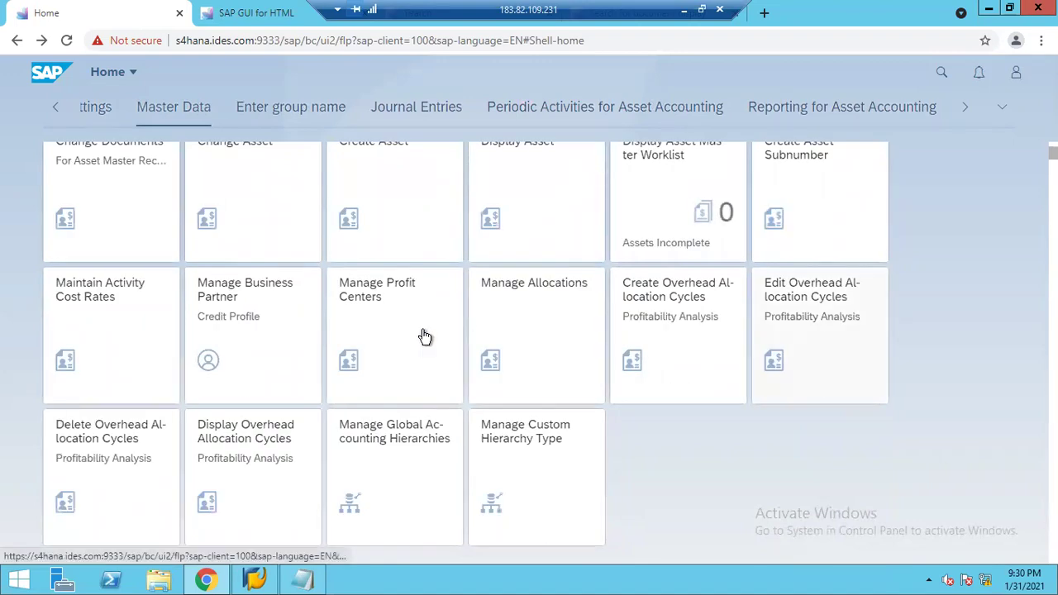
- Open Manage Profit Centers to view its empty list for controlling area A000, then go back
left_click(387, 320)
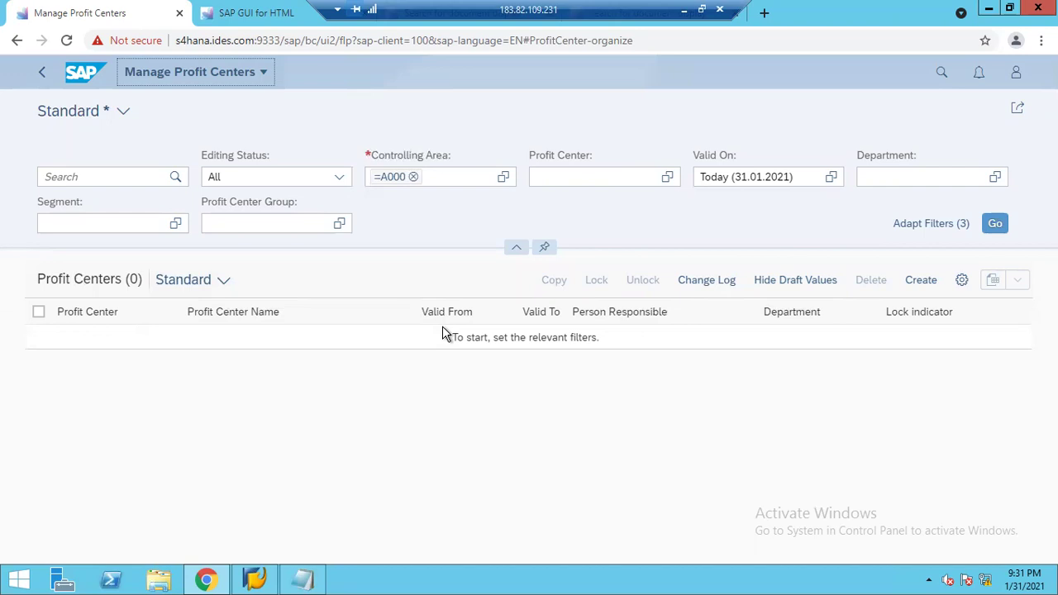
left_click(43, 76)
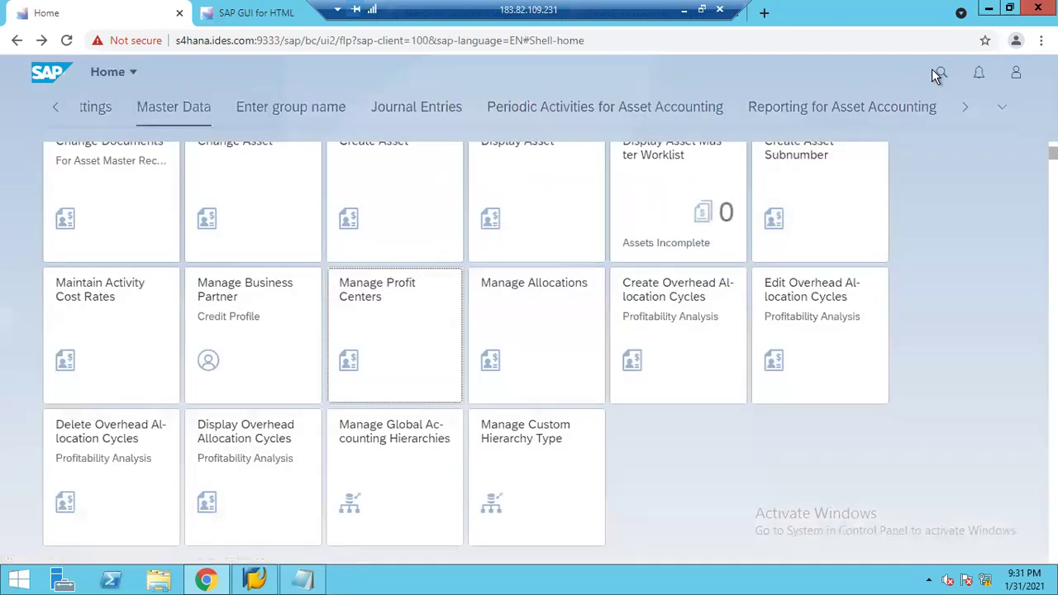
- Search launchpad apps for '* business partner', returning 65 results like Manage Business Partner
left_click(939, 74)
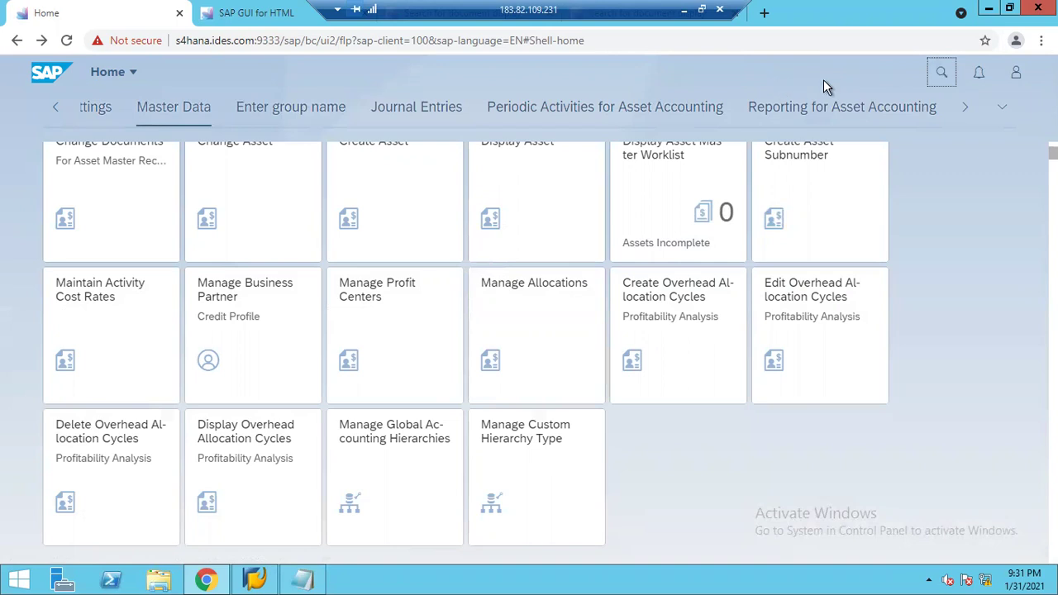
left_click(941, 77)
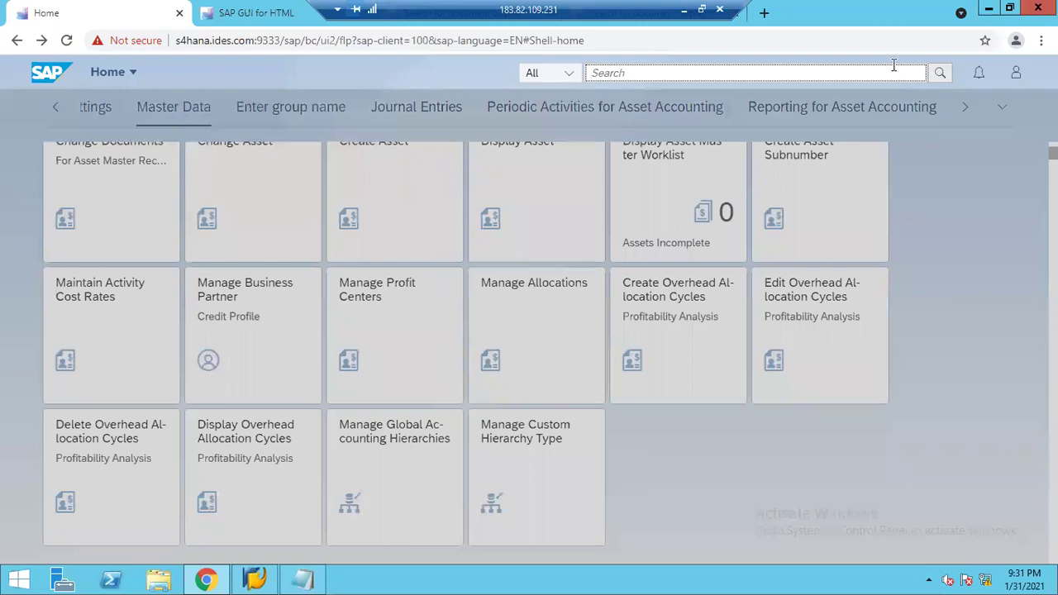
type("busi")
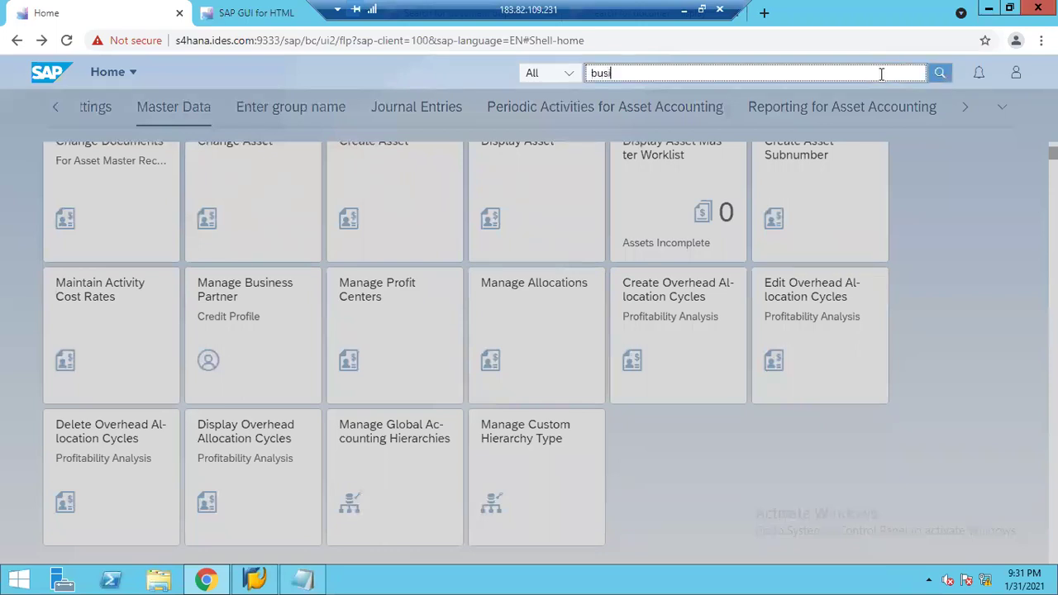
type("ne")
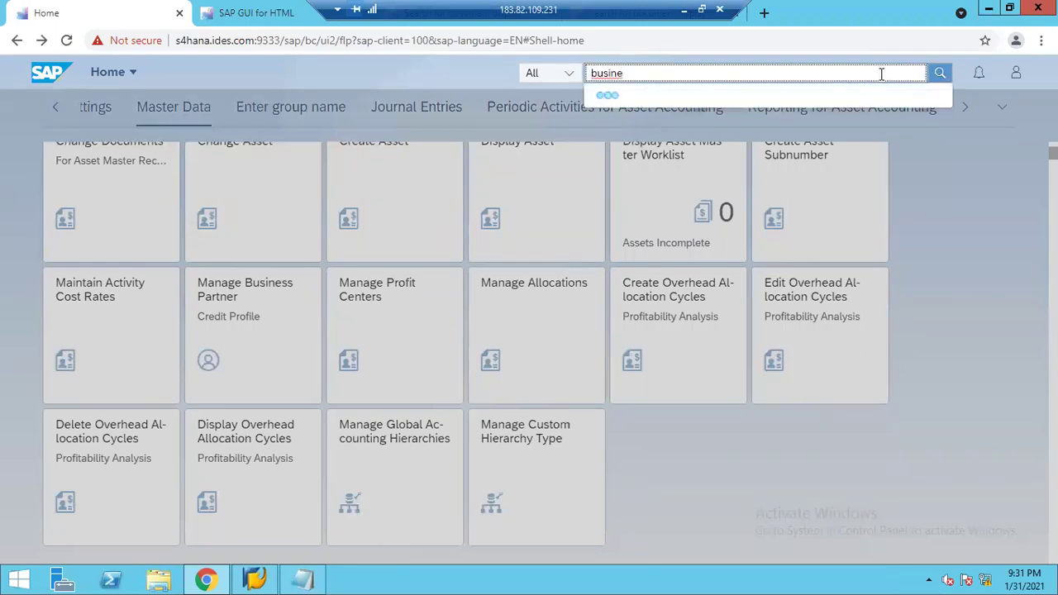
type("ss partner")
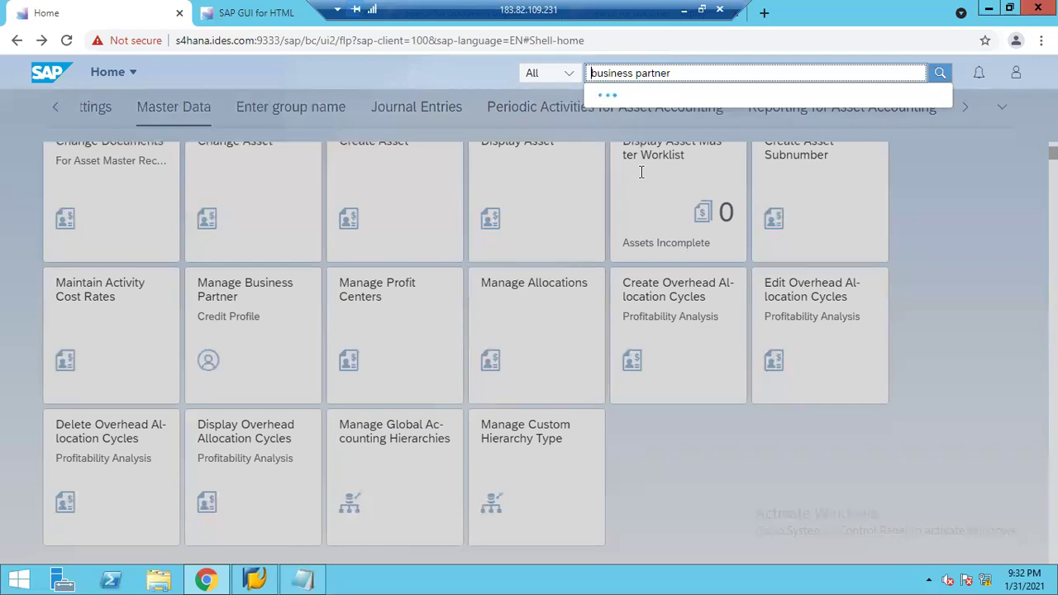
type("*")
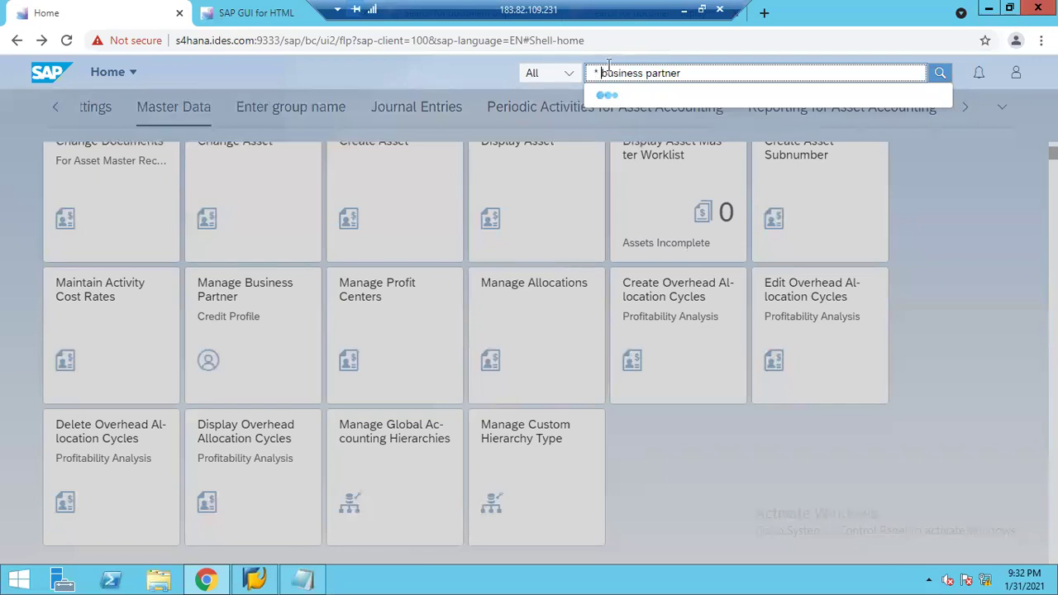
key("Return")
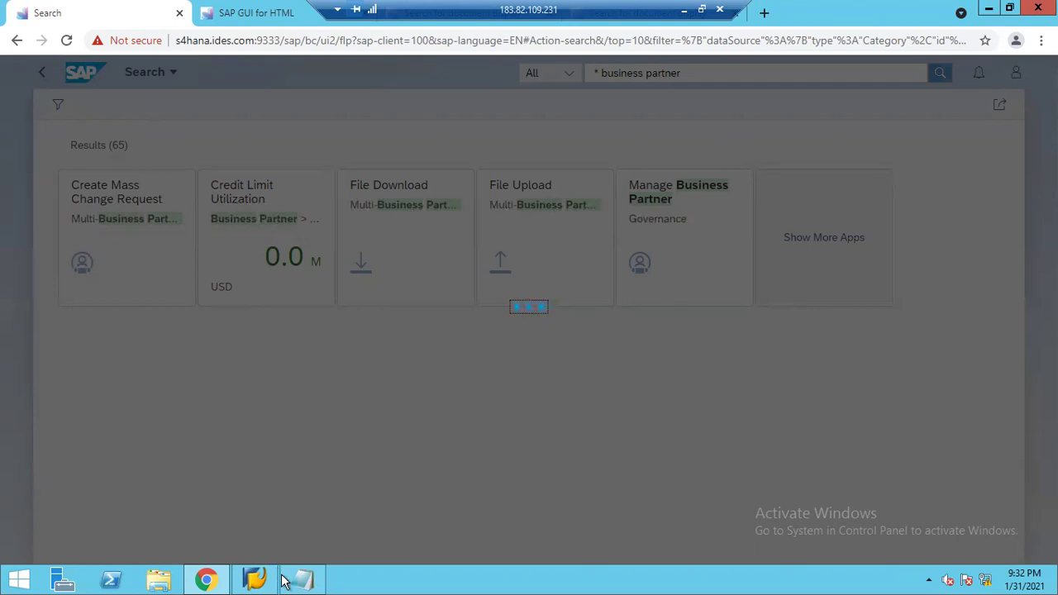
- Start a logon to the S4HANA system from SAP Logon with the user name and password
left_click(254, 580)
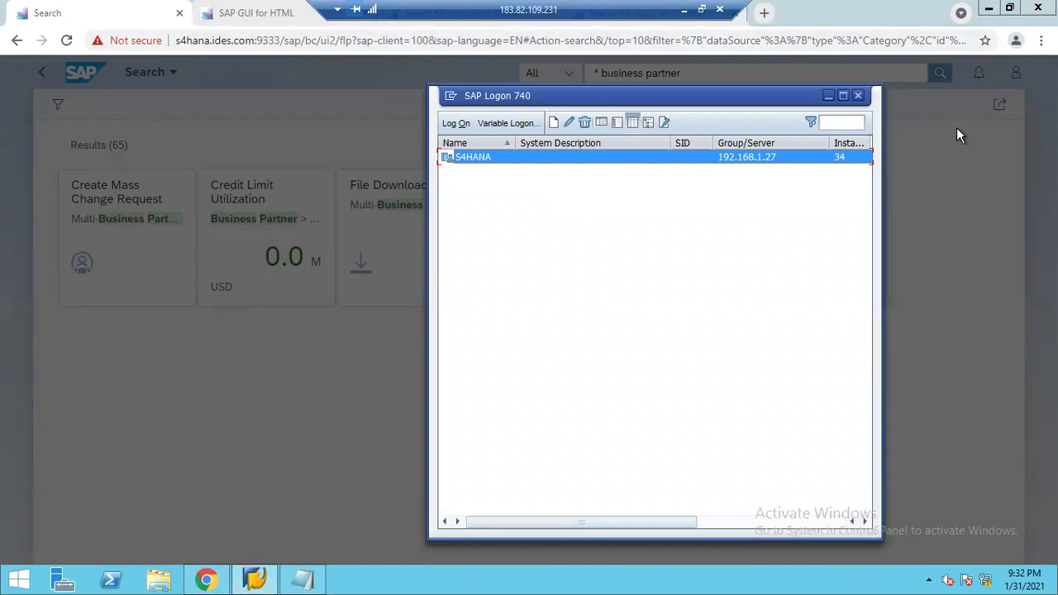
double_click(452, 156)
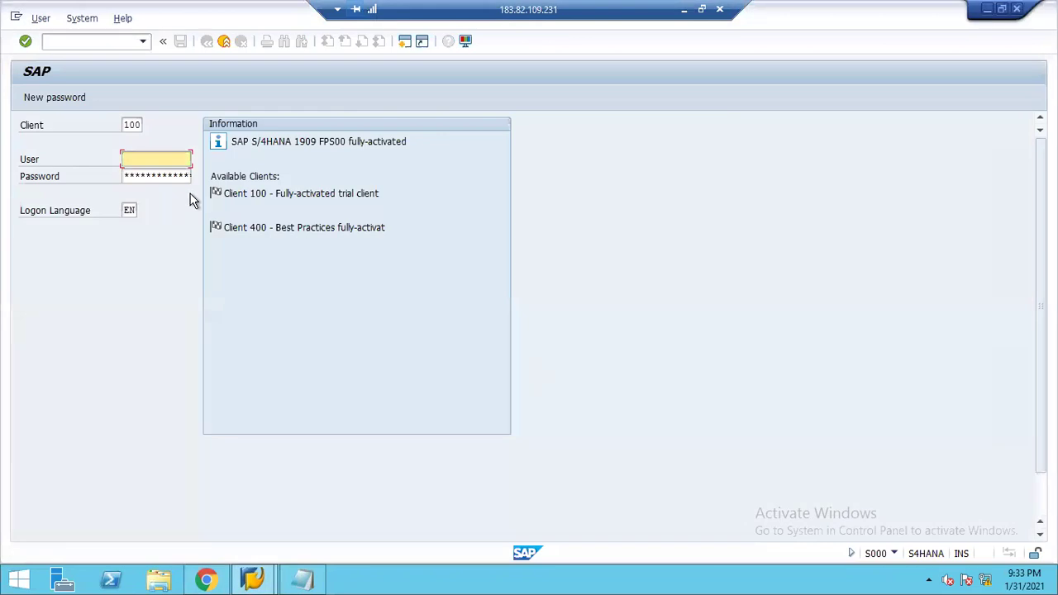
left_click(181, 158)
type("best")
key("Tab")
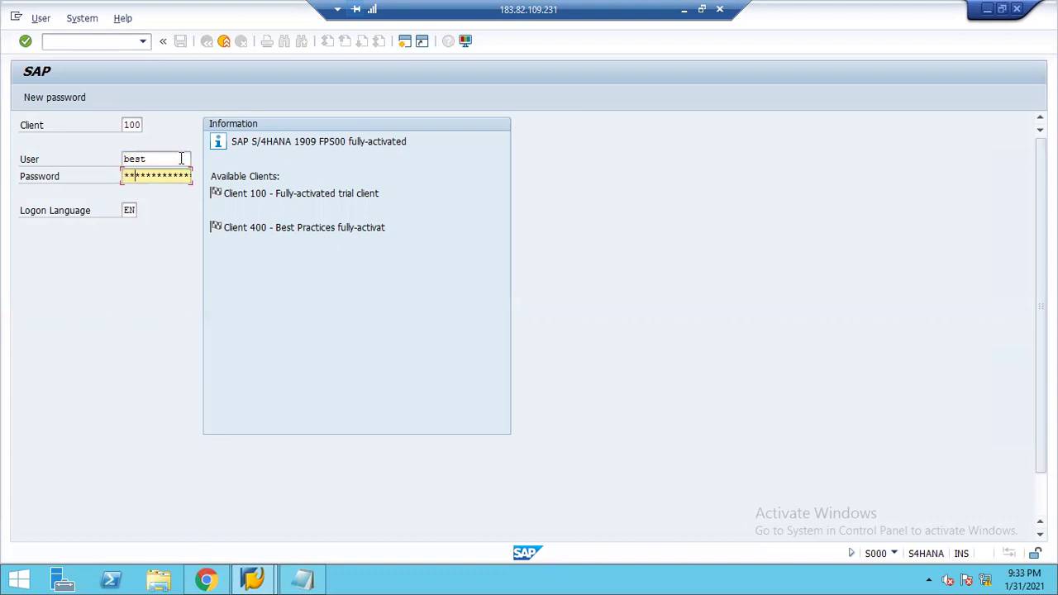
type("**********")
key("Return")
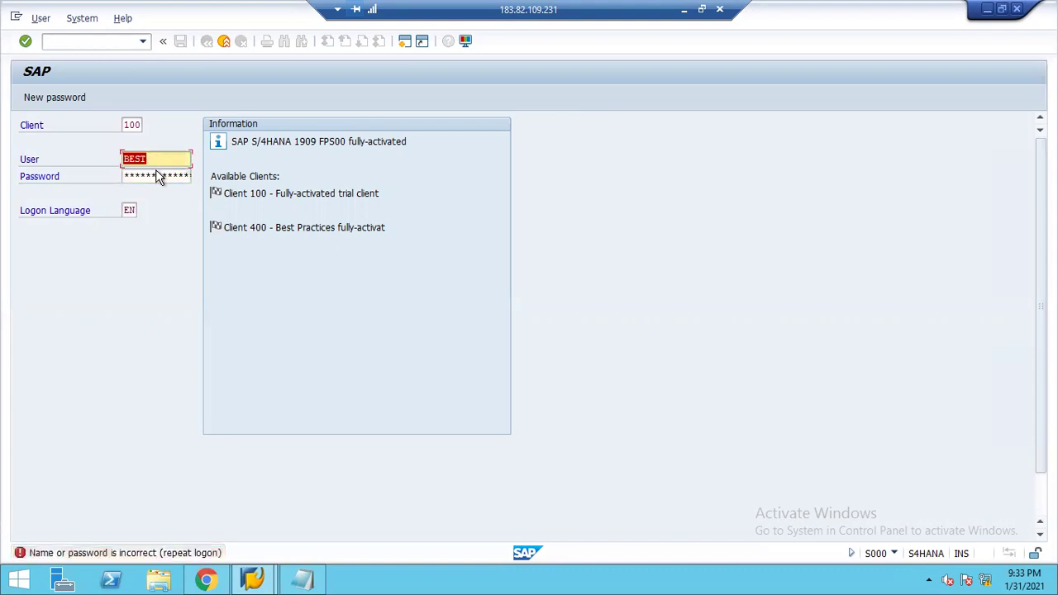
- Re-enter the password after the failed logon and confirm the failed-attempts notice
left_click(156, 172)
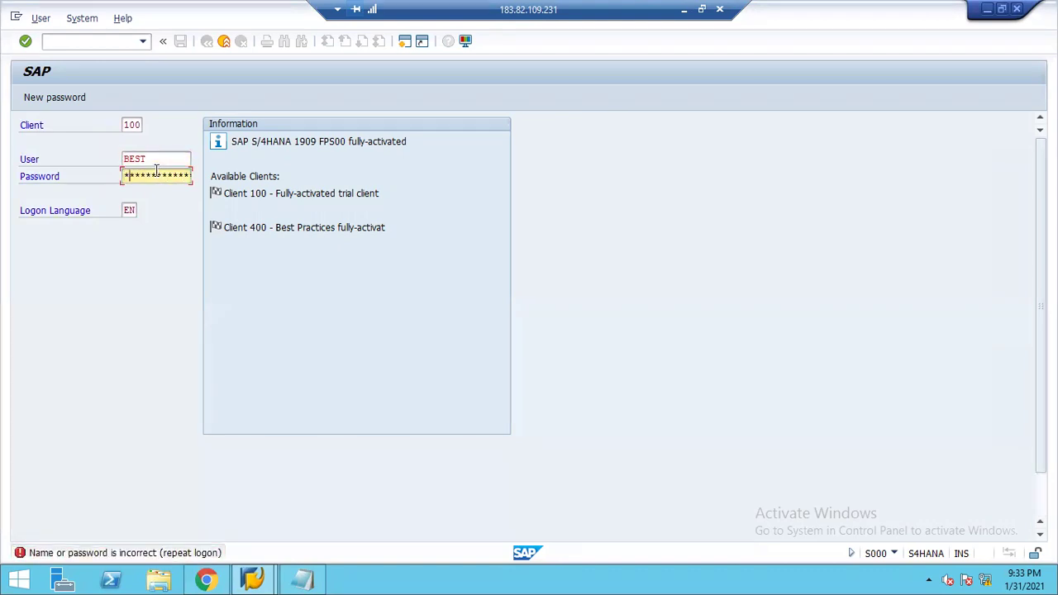
type("****")
key("Return")
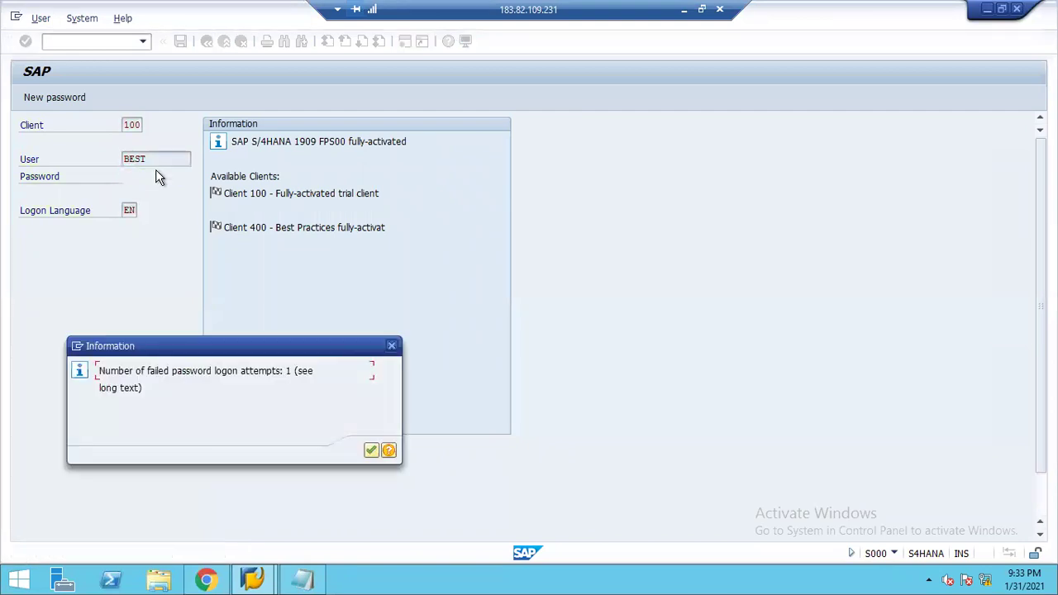
key("Return")
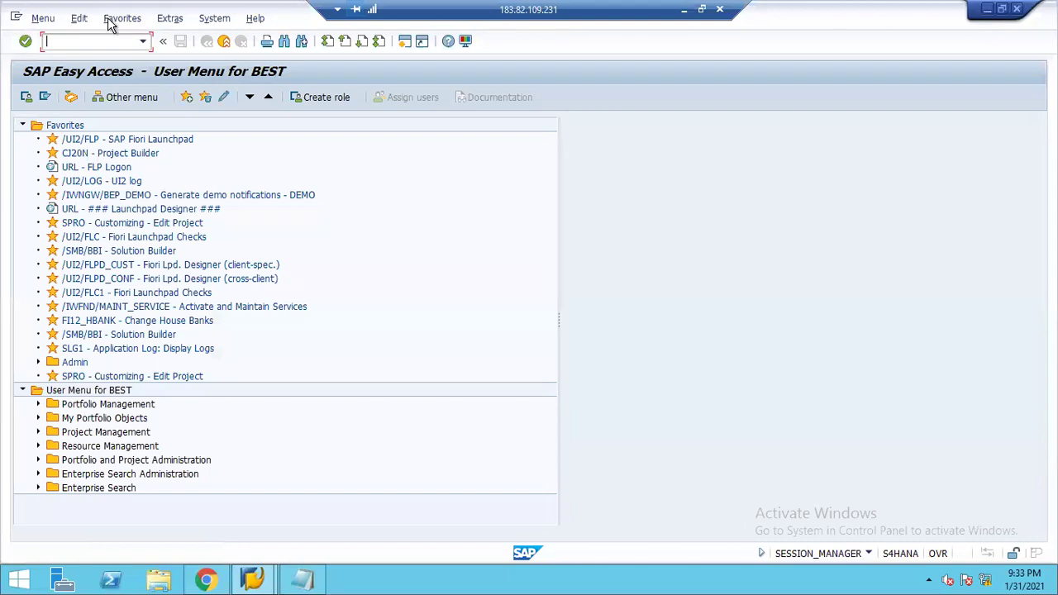
- Run SPRO and expand the SAP Reference IMG to show its configuration areas
type("spro")
key("Return")
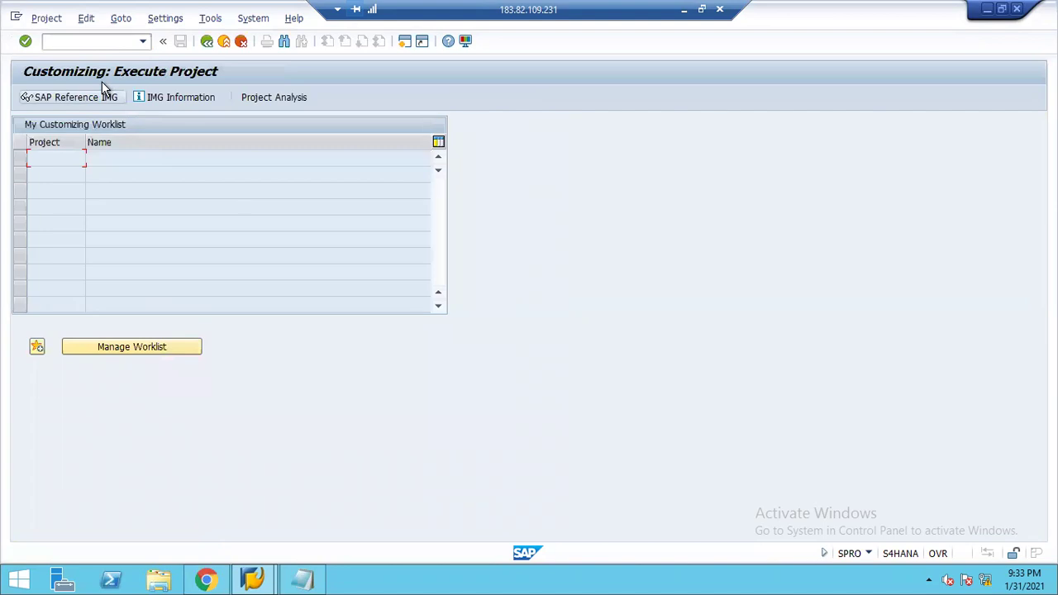
left_click(96, 100)
left_click(157, 307)
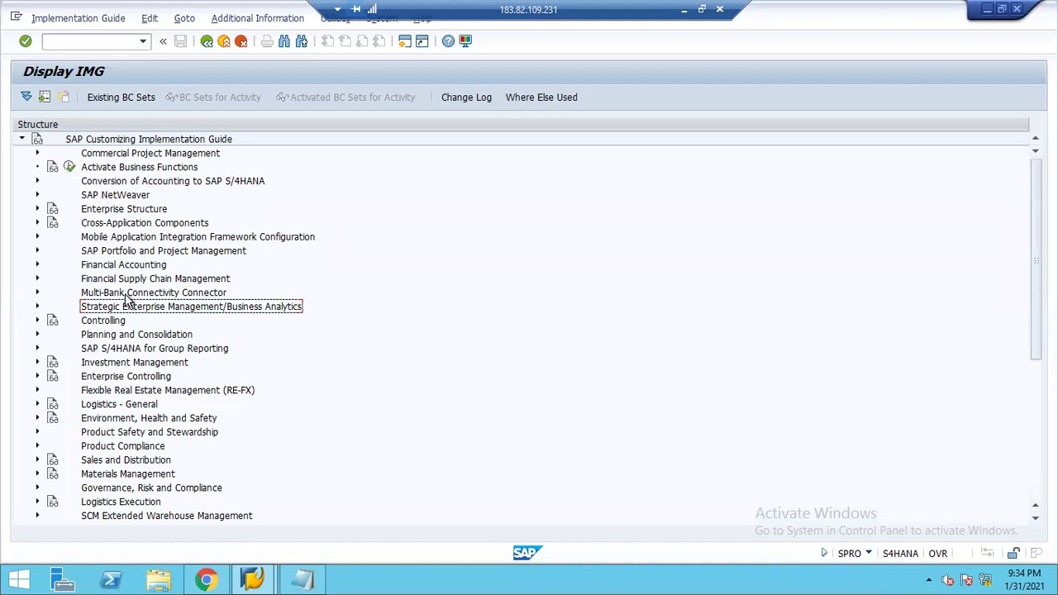
- Browse the IMG tree, briefly expanding Conversion of Accounting and Financial Accounting Global Settings
left_click(136, 225)
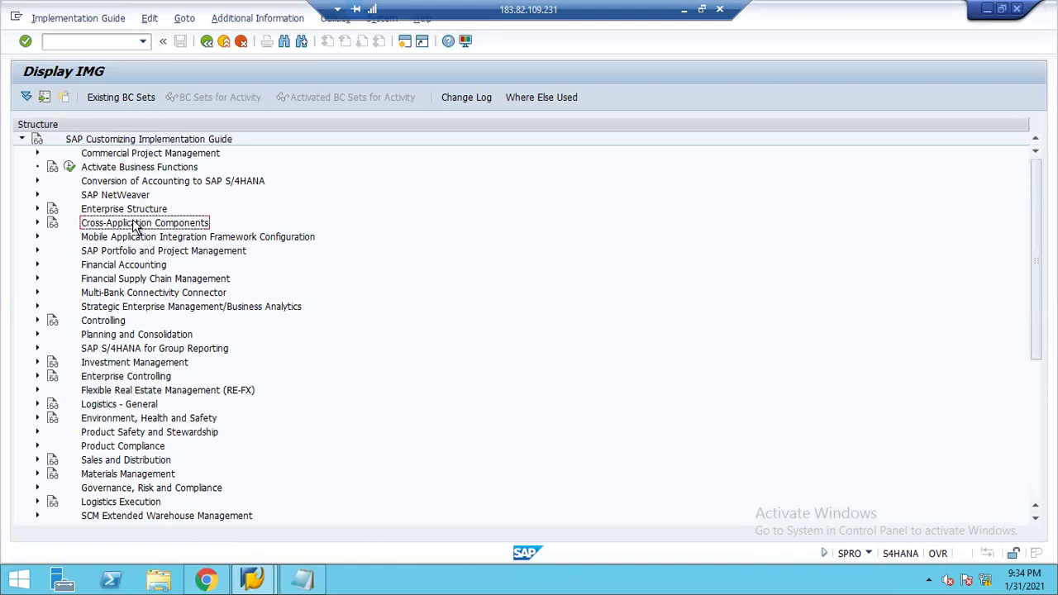
left_click(152, 185)
double_click(152, 186)
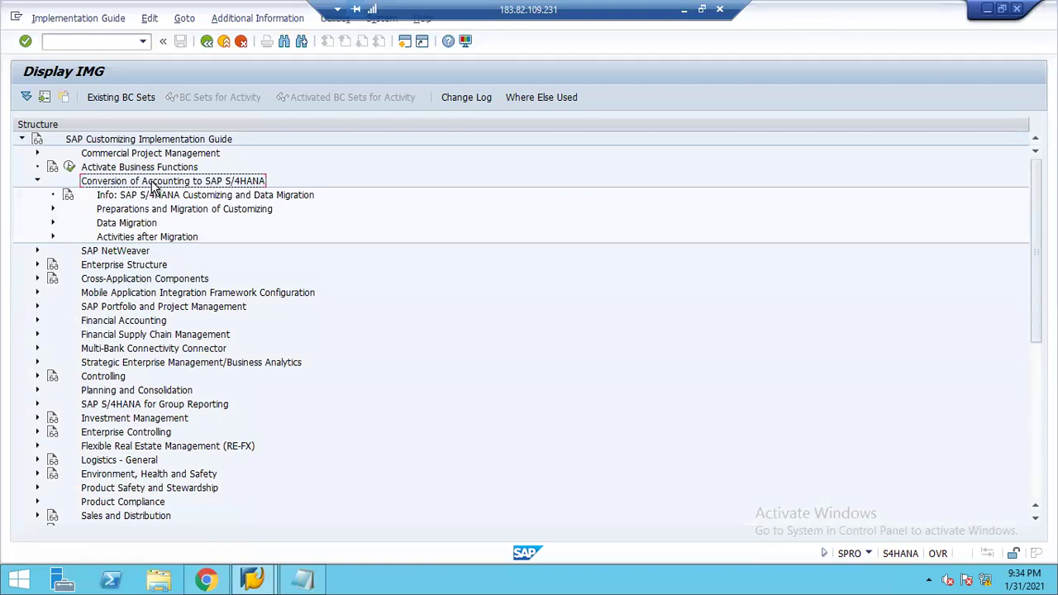
double_click(152, 185)
key("Down")
key("Down")
key("Down")
key("Down")
key("Down")
key("Down")
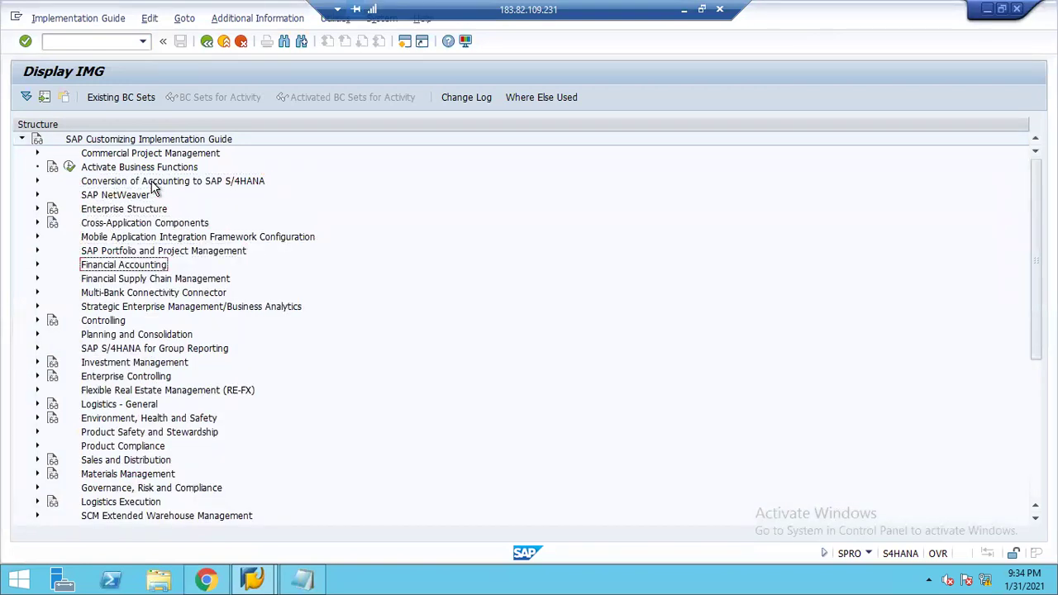
key("Right")
key("Down")
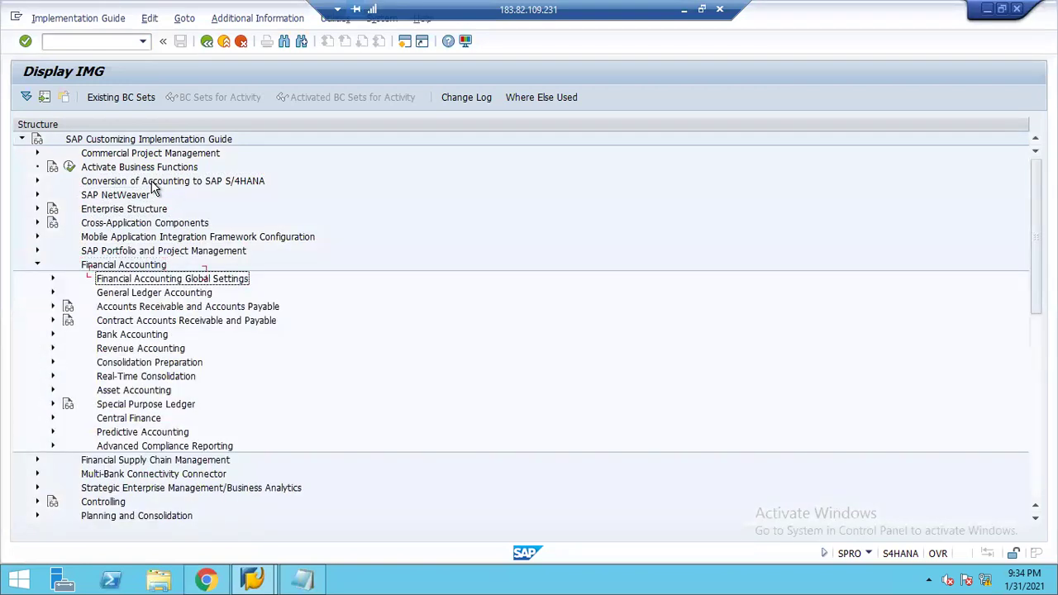
key("Right")
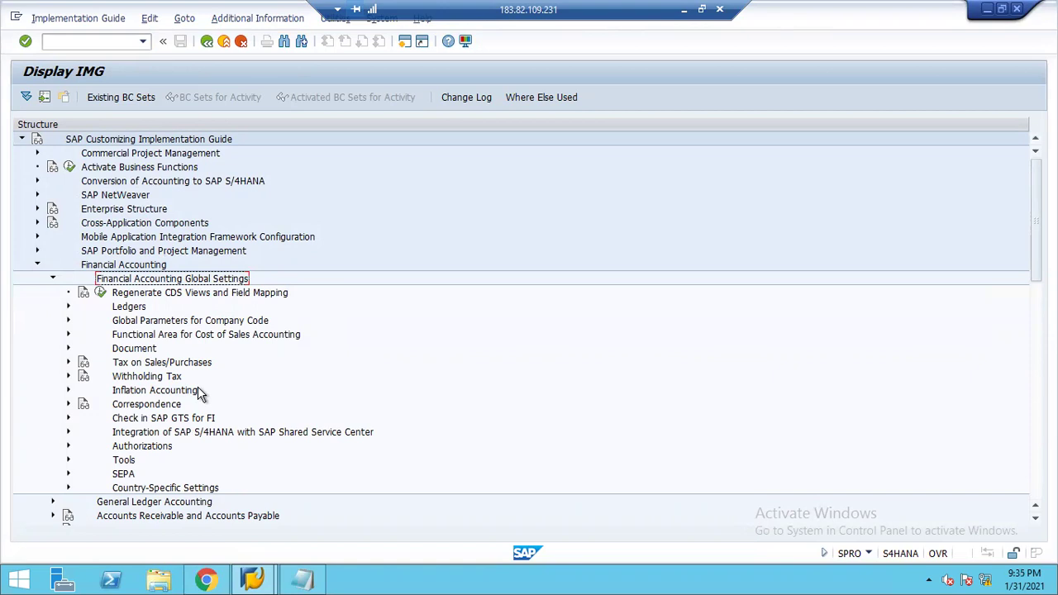
- Collapse the Financial Accounting branches and expand Enterprise Structure
key("Down")
key("Down")
key("Up")
key("Up")
key("Left")
key("Up")
key("Up")
key("Down")
key("Left")
key("Up")
key("Up")
key("Up")
key("Up")
key("Right")
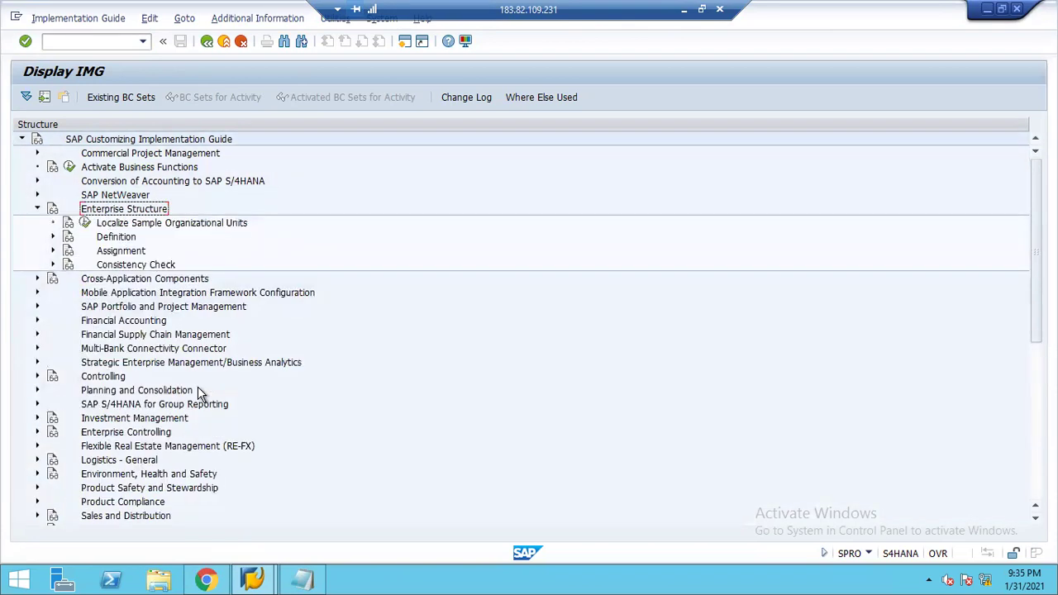
- Run Define company under Definition > Financial Accounting and start a new company entry
key("Down")
key("Down")
key("Right")
key("Down")
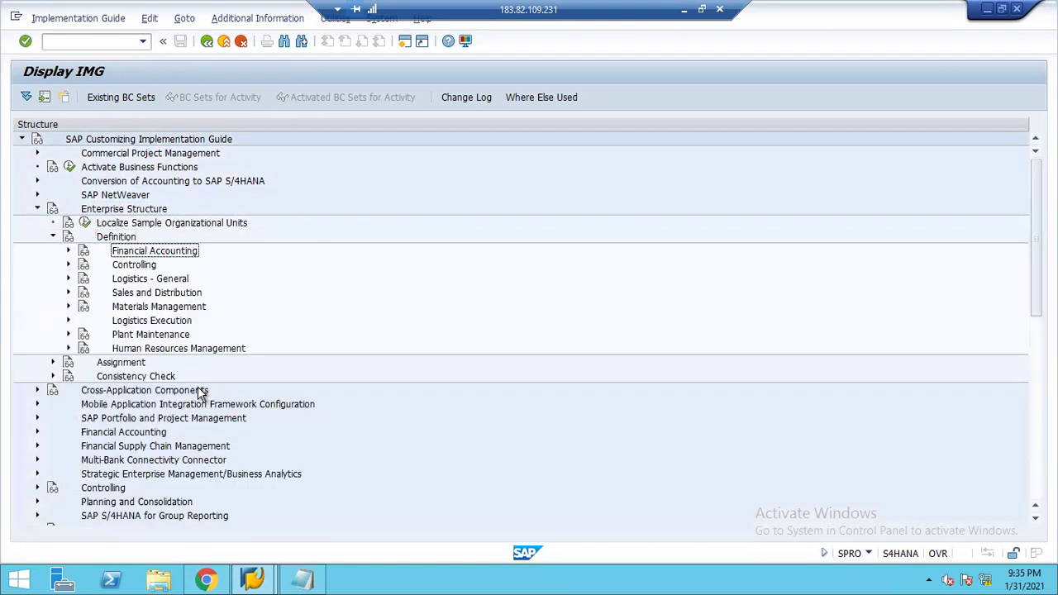
key("Right")
key("Down")
key("F2")
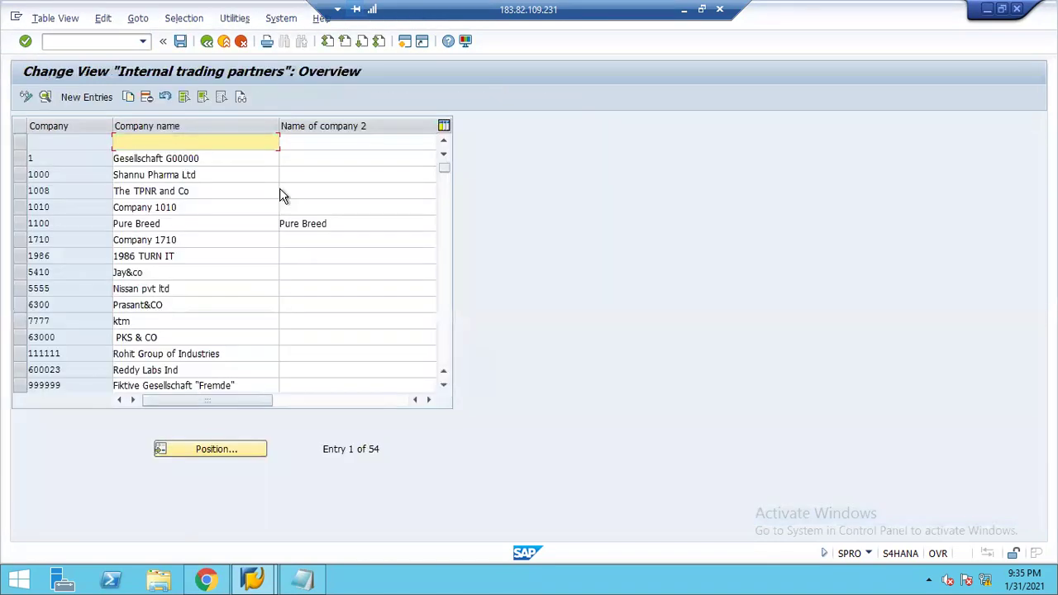
left_click(107, 100)
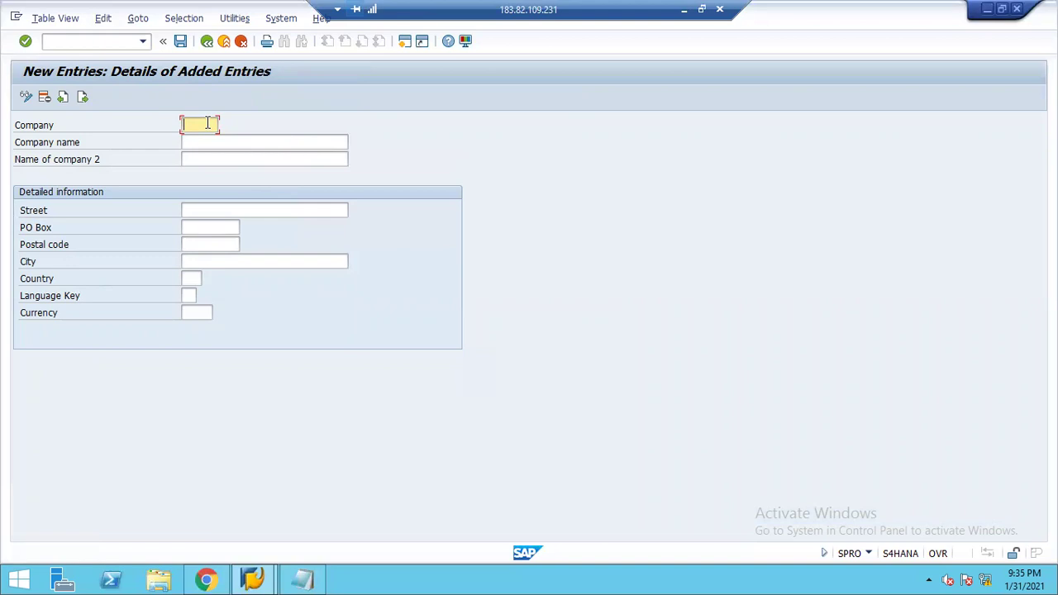
- Enter company 888888 with names 'Brand New implementation' and 'Brand New Co'
type("88888")
key("Tab")
type("Brand New implemen")
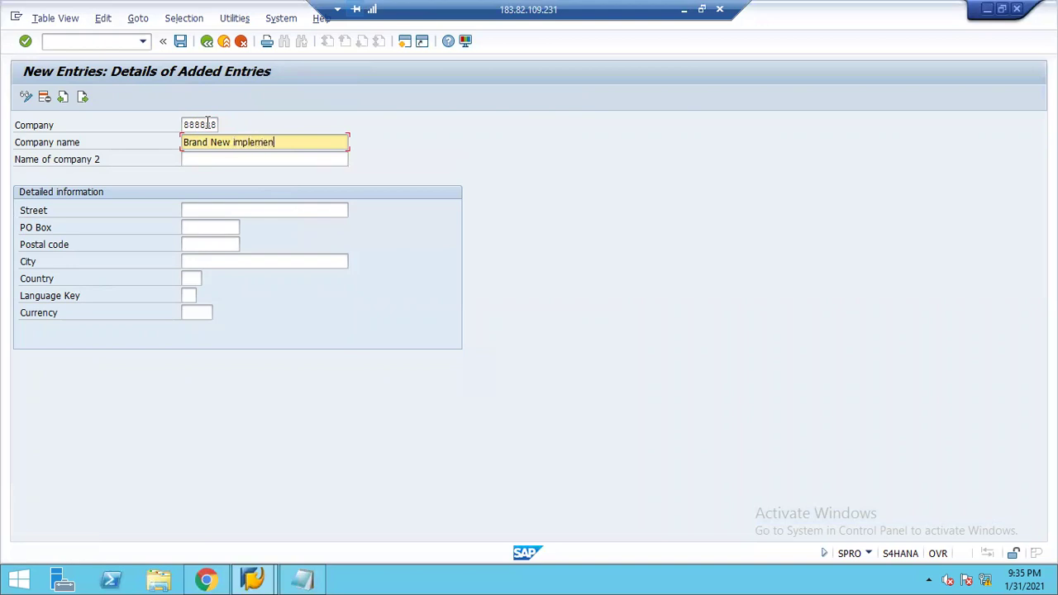
type("tation")
key("Tab")
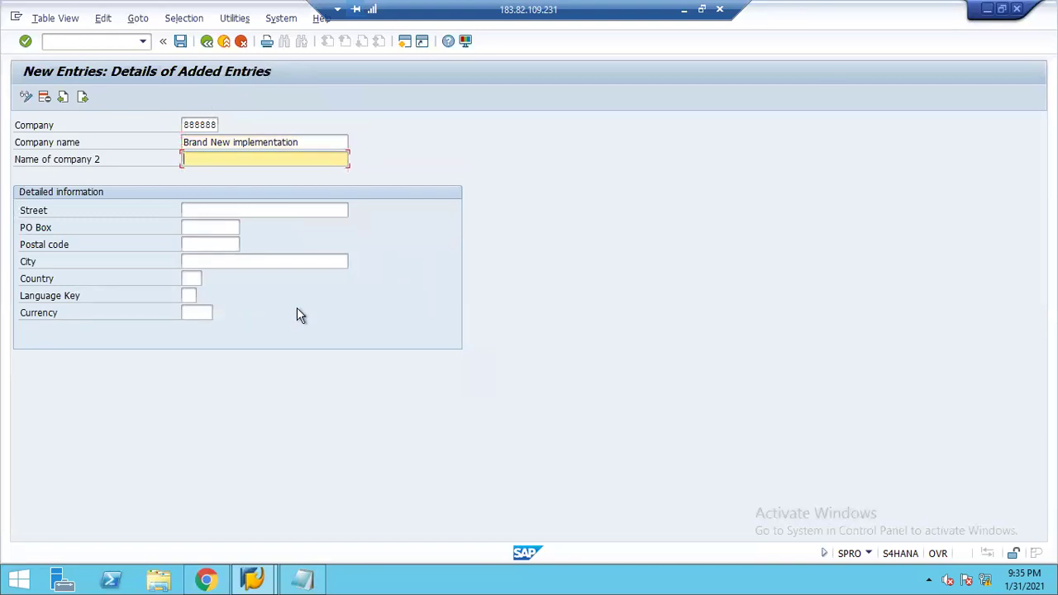
type("Brand New Co")
key("Tab")
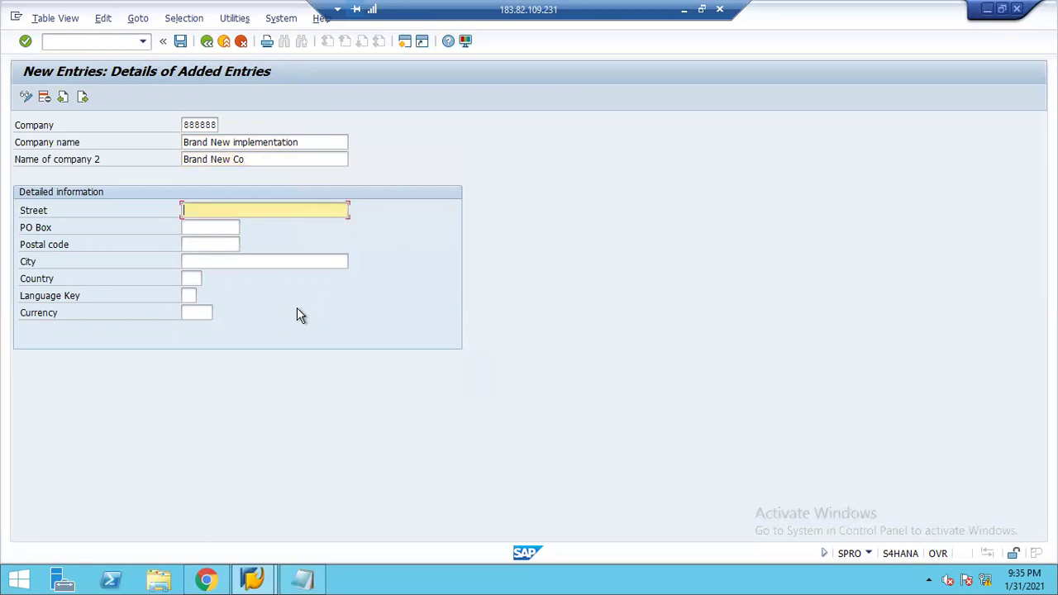
- Fill the address: street 741, PO Box 12345, postal code 851245, city Hyderabad
type("H")
key("BackSpace")
type("741")
key("Tab")
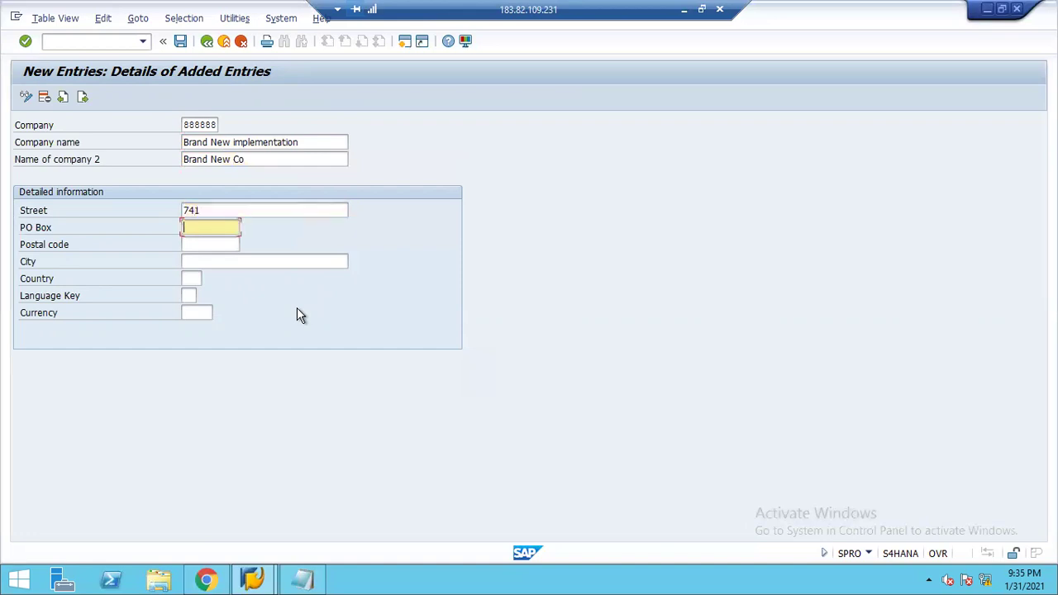
type("12345")
key("Tab")
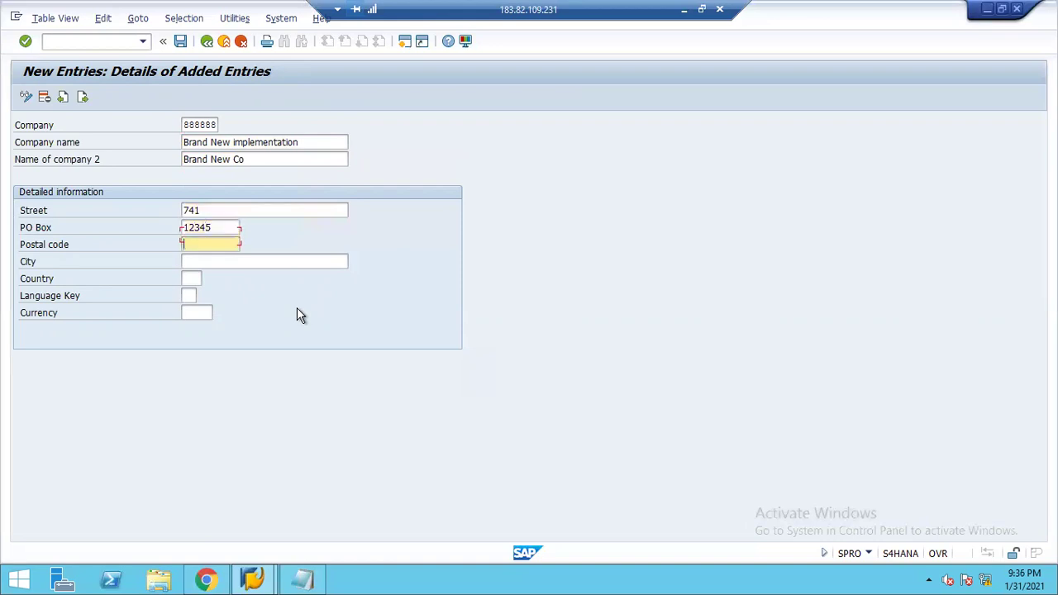
type("851245")
key("Tab")
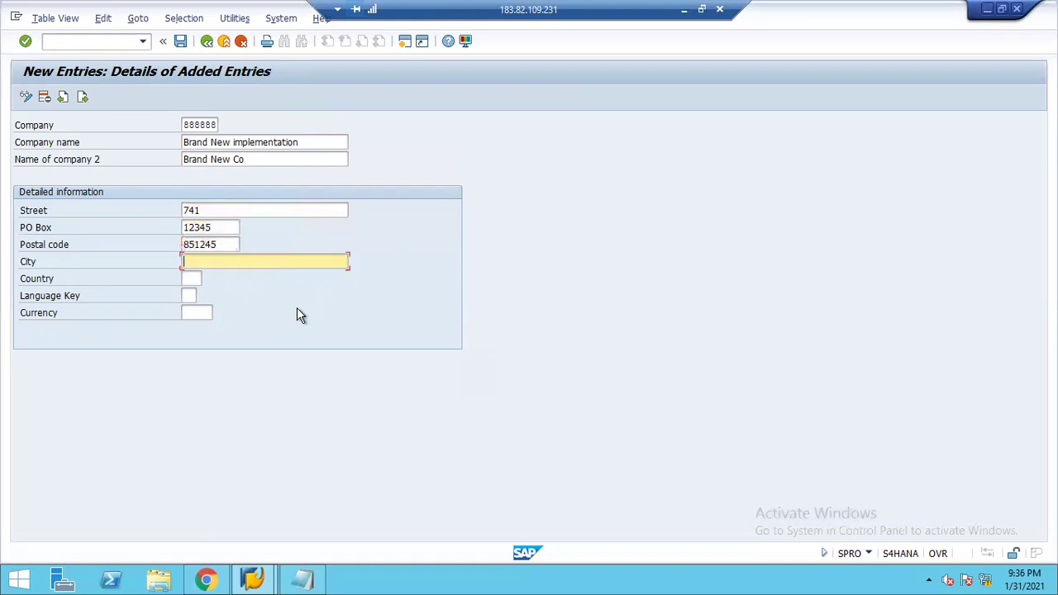
type("hydr")
key("BackSpace")
type("erabad")
- Set country IN, language EN and currency INR, then save the company
key("Tab")
type("in")
key("Tab")
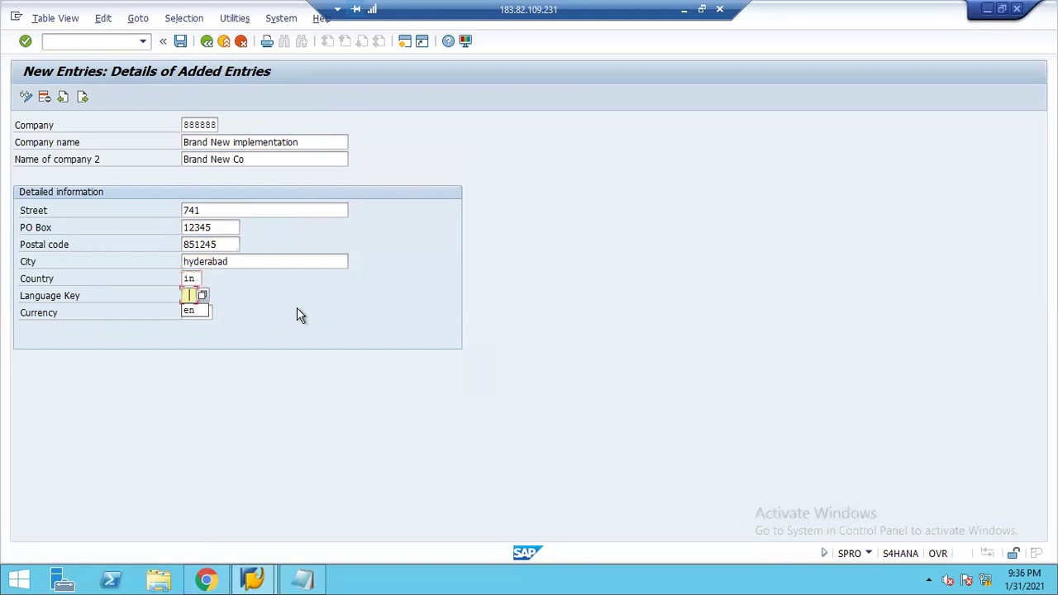
type("e")
key("Tab")
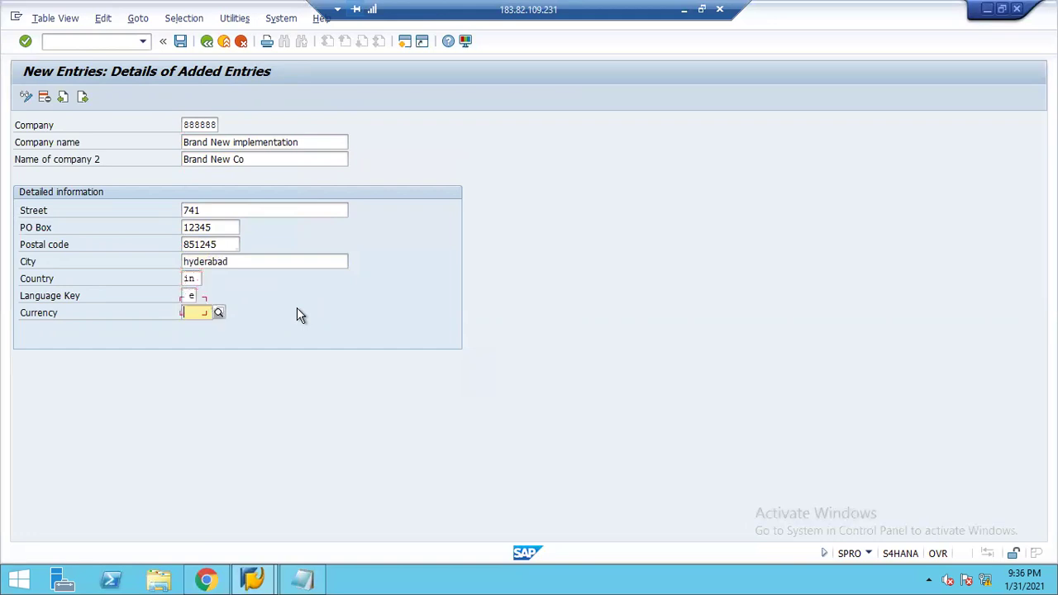
key("shift+Tab")
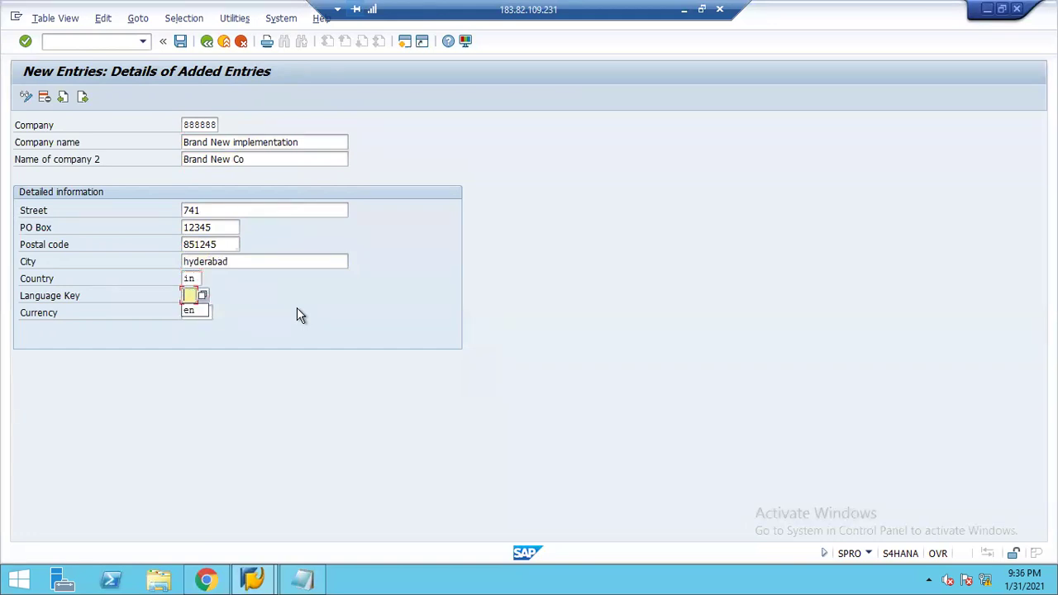
type("en")
key("Tab")
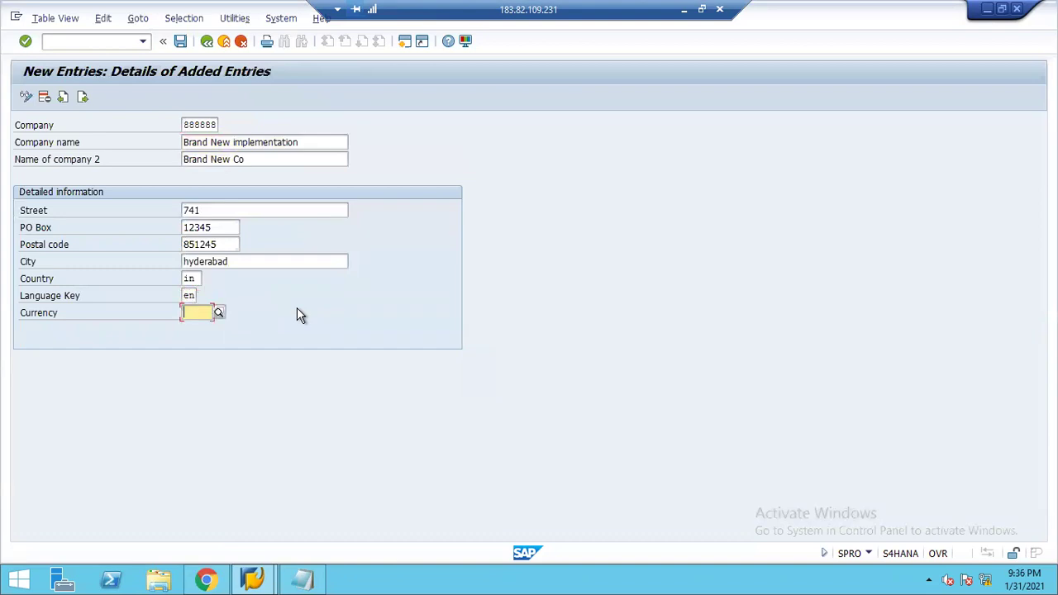
type("ind")
key("BackSpace")
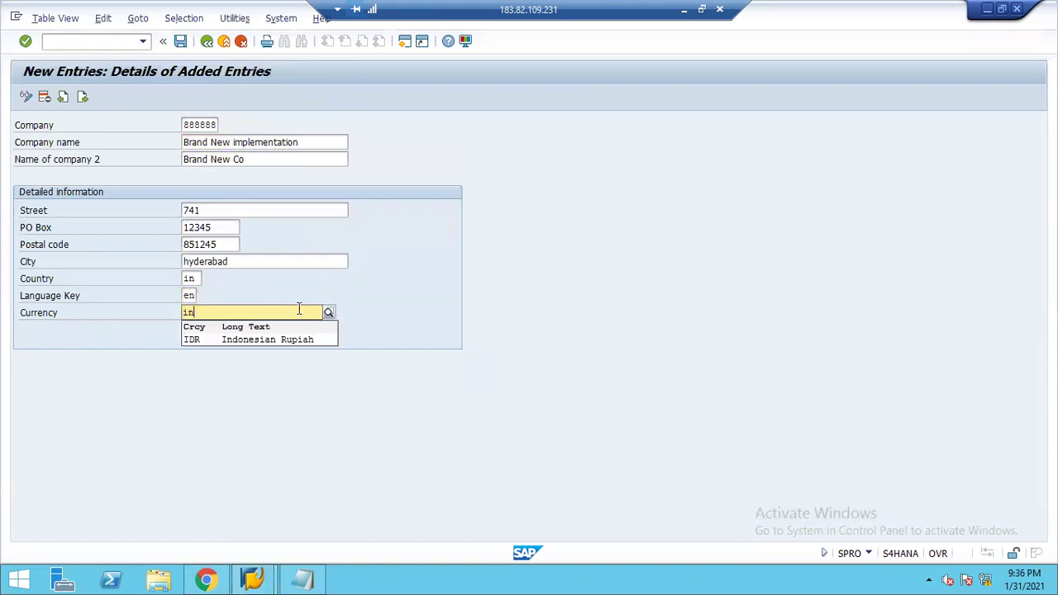
type("r")
key("Return")
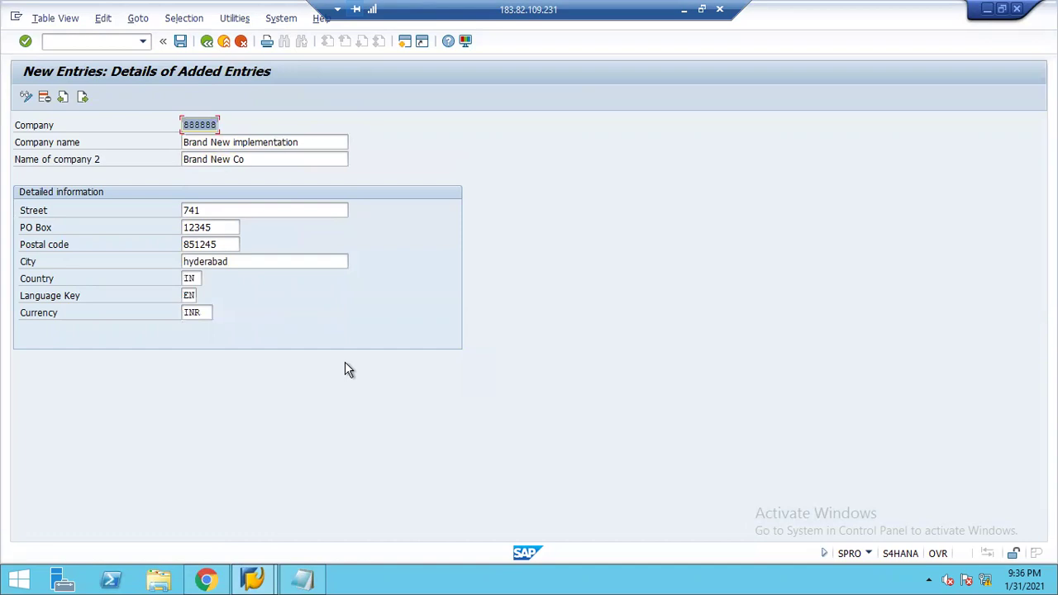
key("ctrl+s")
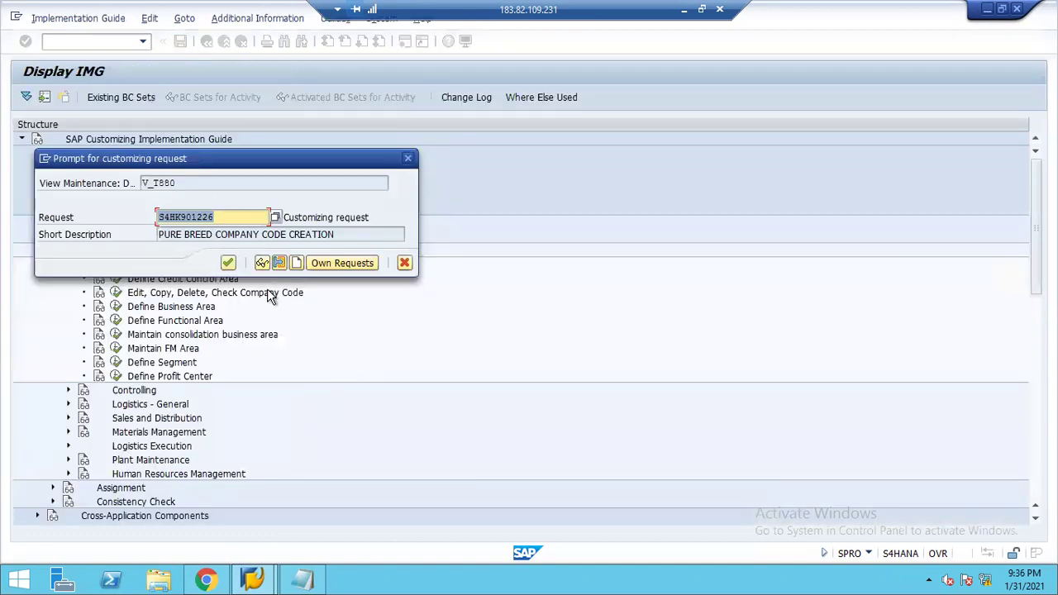
- Save company 888888 under new customizing request 'Brand New Co' and go back to the IMG tree
left_click(296, 263)
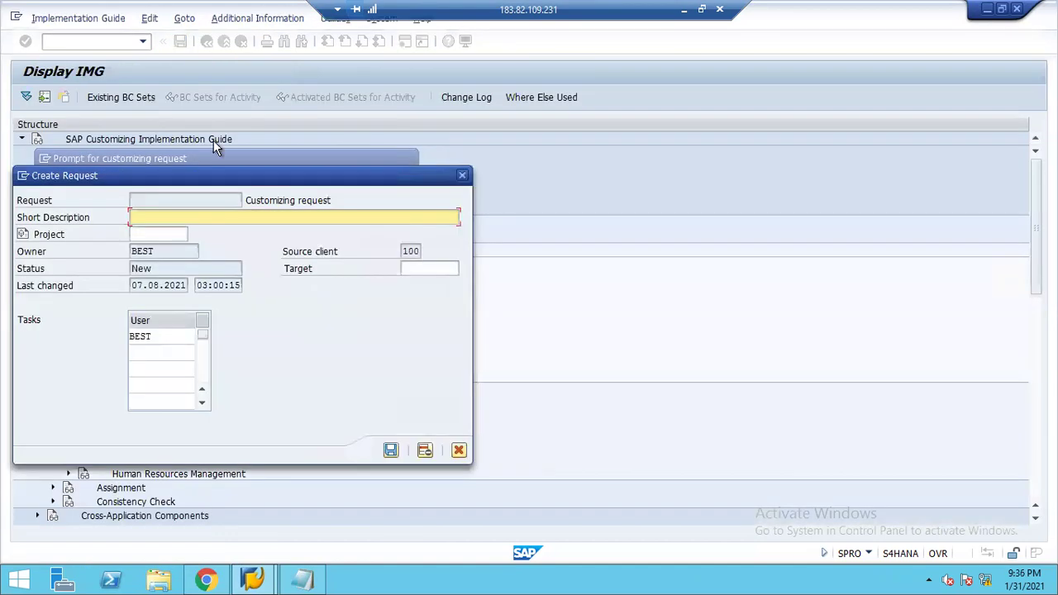
type("Brand New Co")
key("Return")
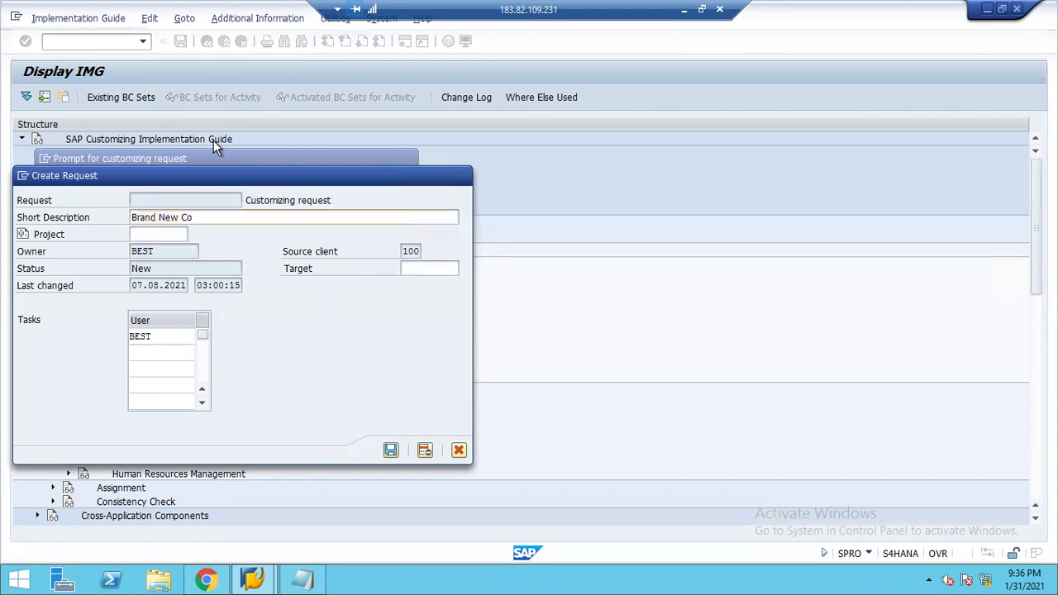
left_click(229, 263)
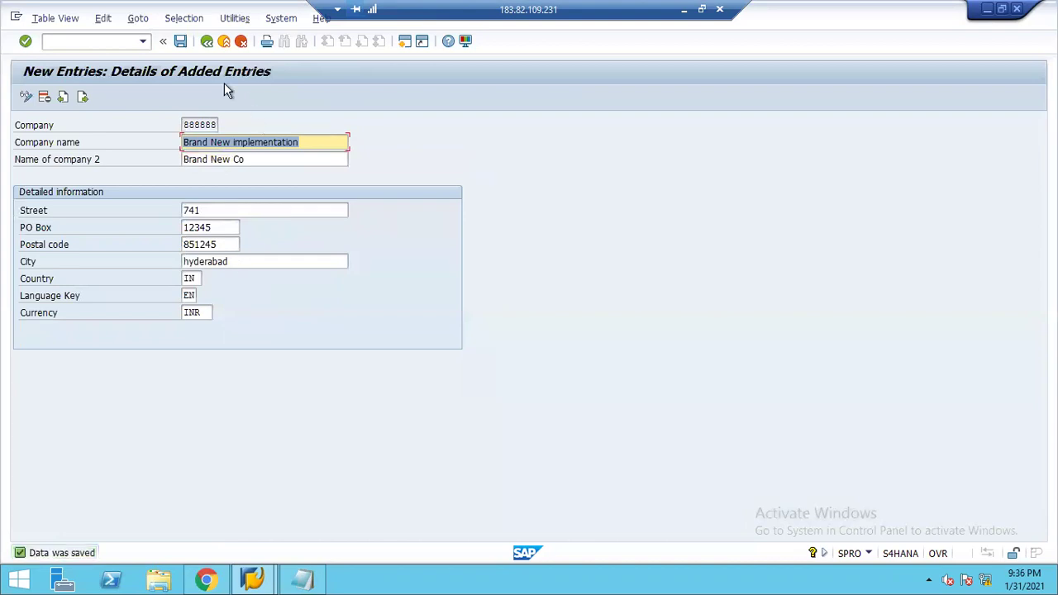
left_click(206, 43)
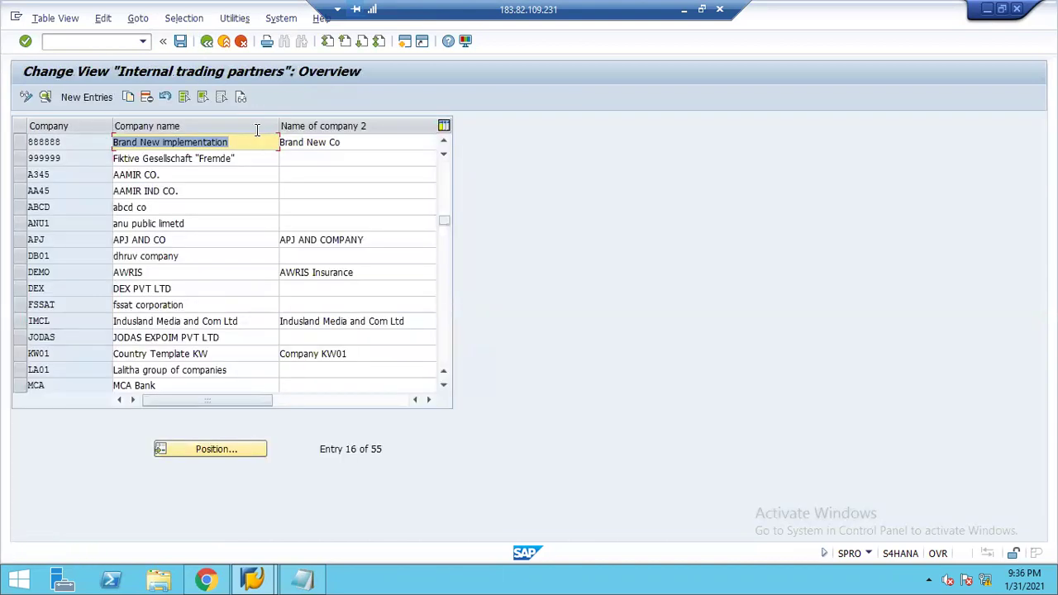
left_click(207, 41)
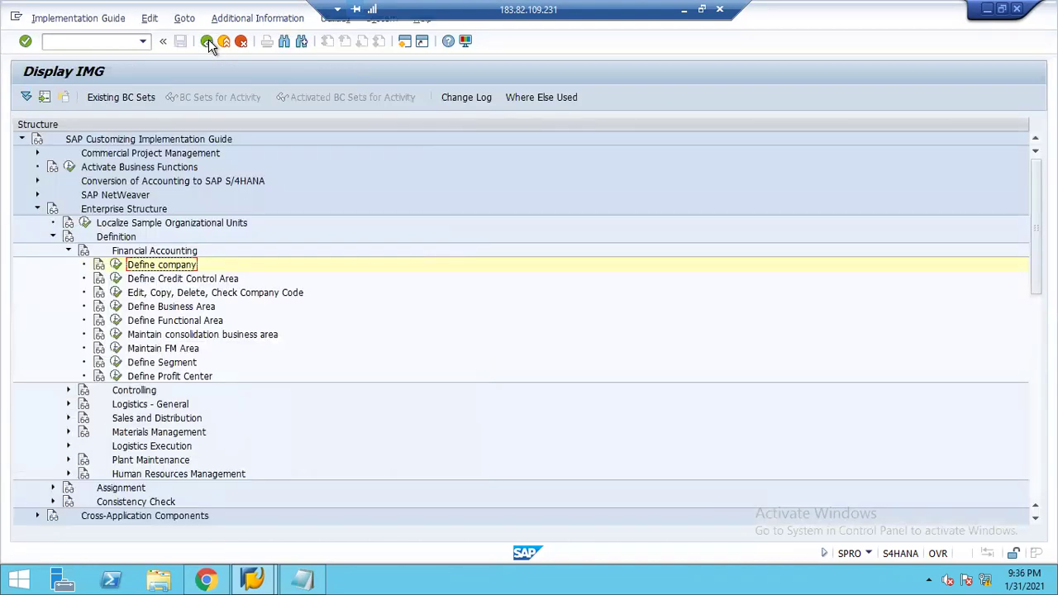
- Add credit control area 8888 with currency INR, update 000012 and fiscal year variant V3
left_click(115, 279)
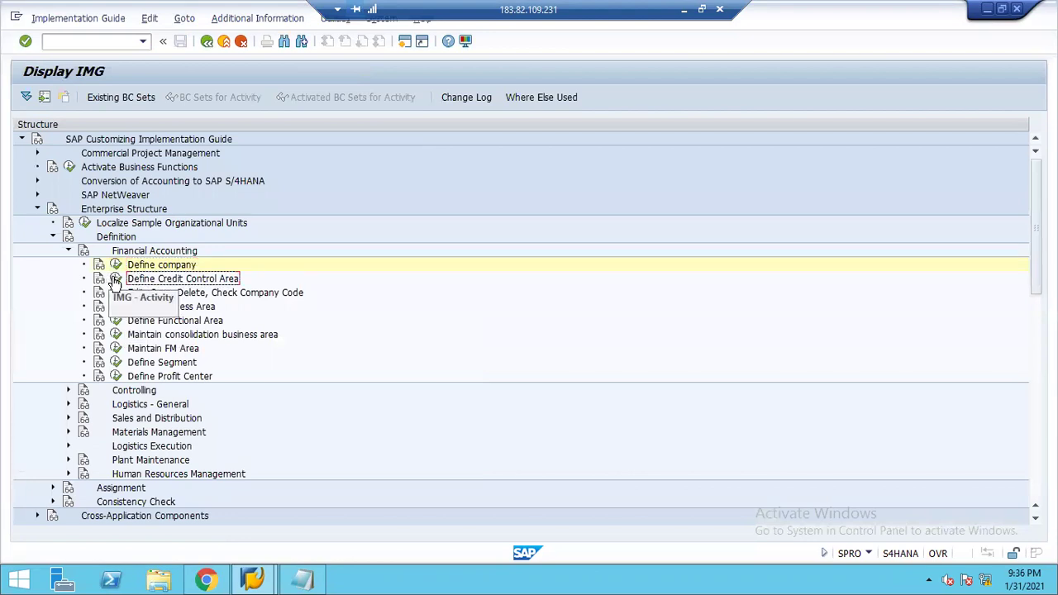
double_click(212, 278)
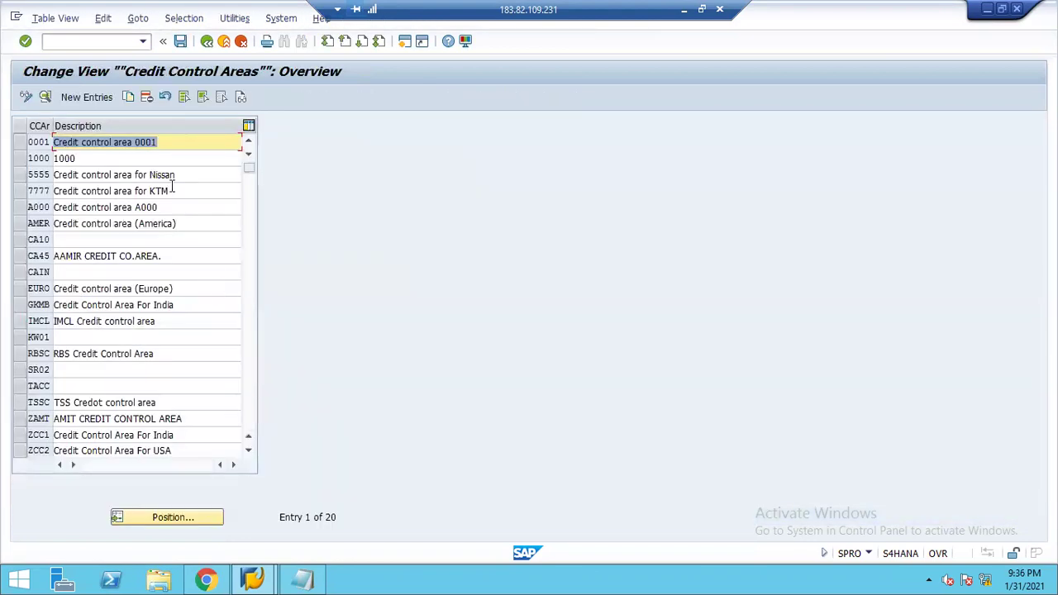
left_click(102, 98)
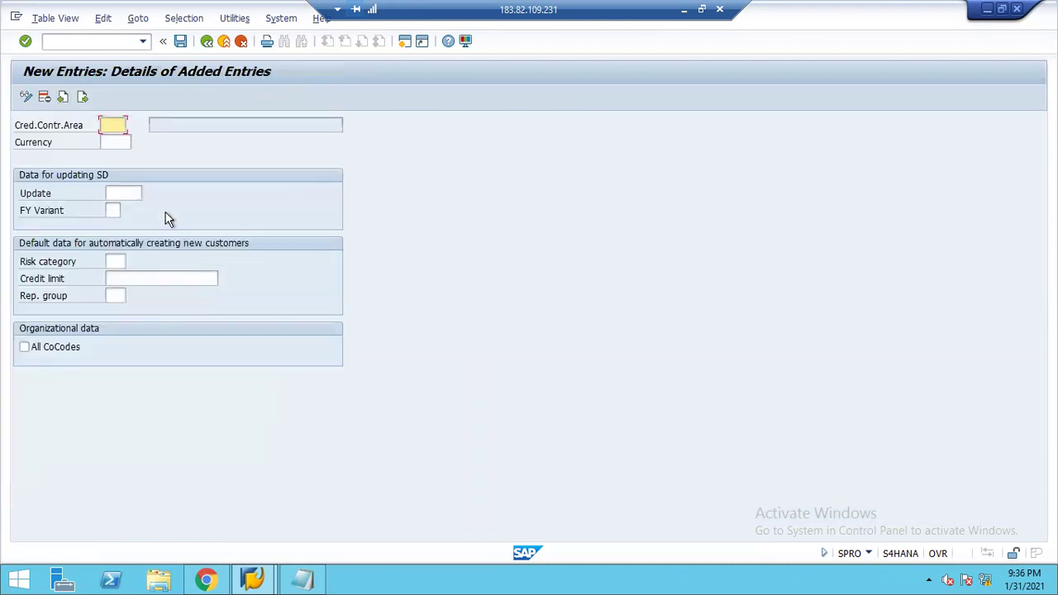
type("8888")
left_click(119, 140)
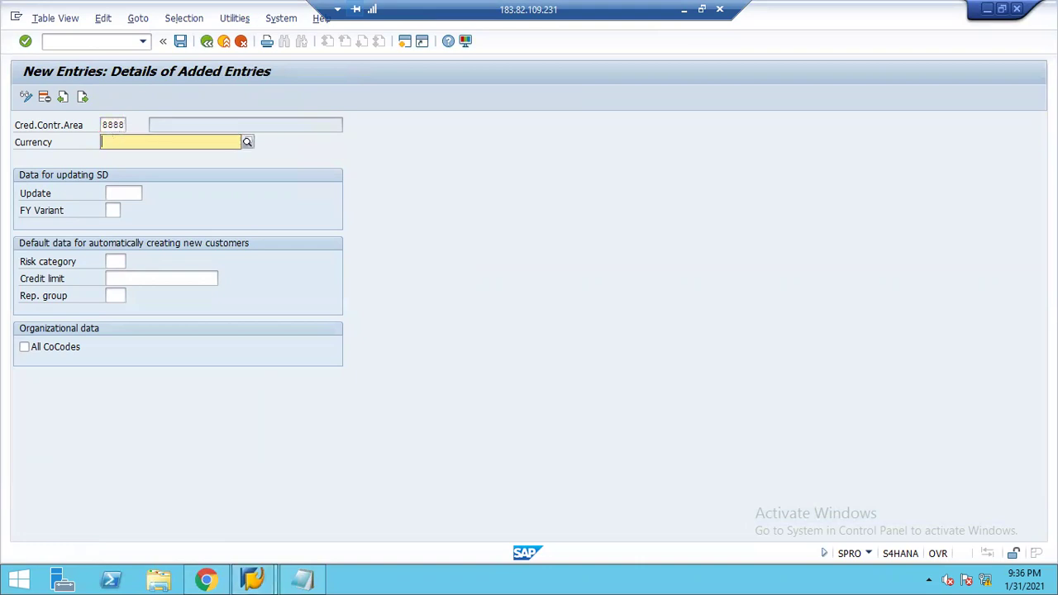
type("inr")
key("Tab")
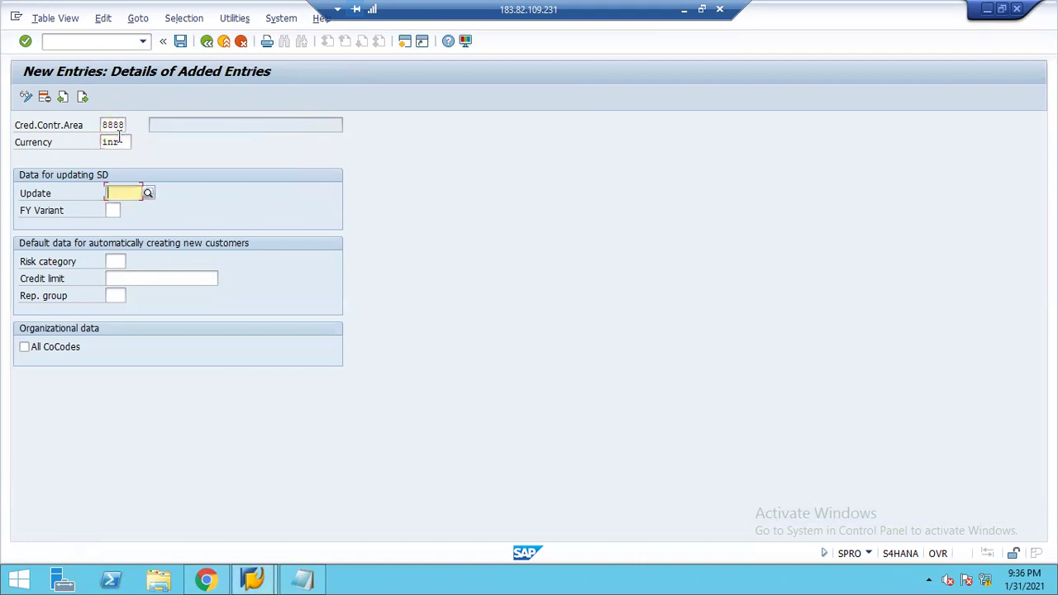
type("000")
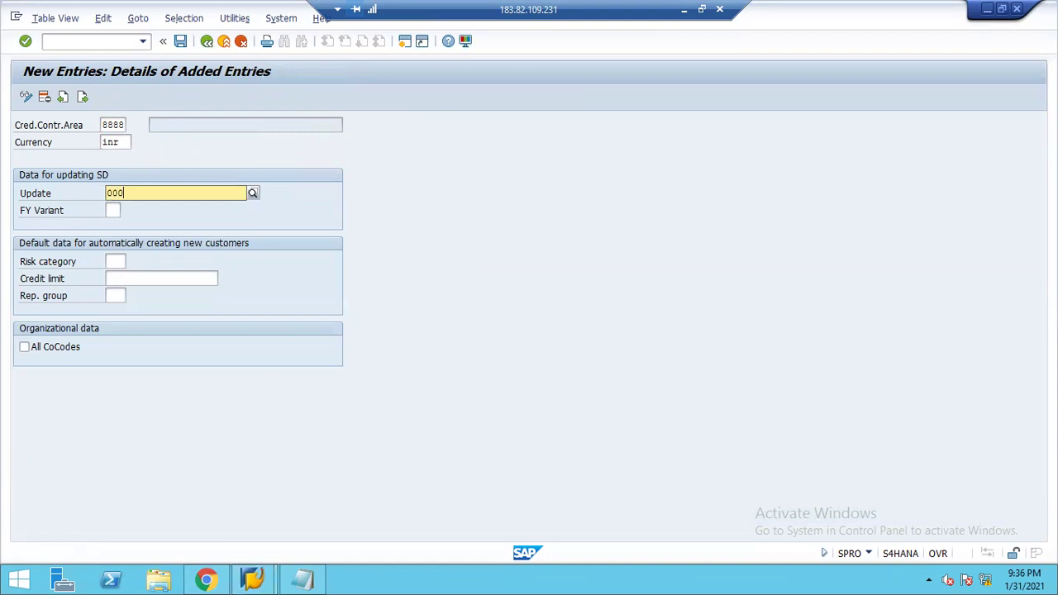
type("012")
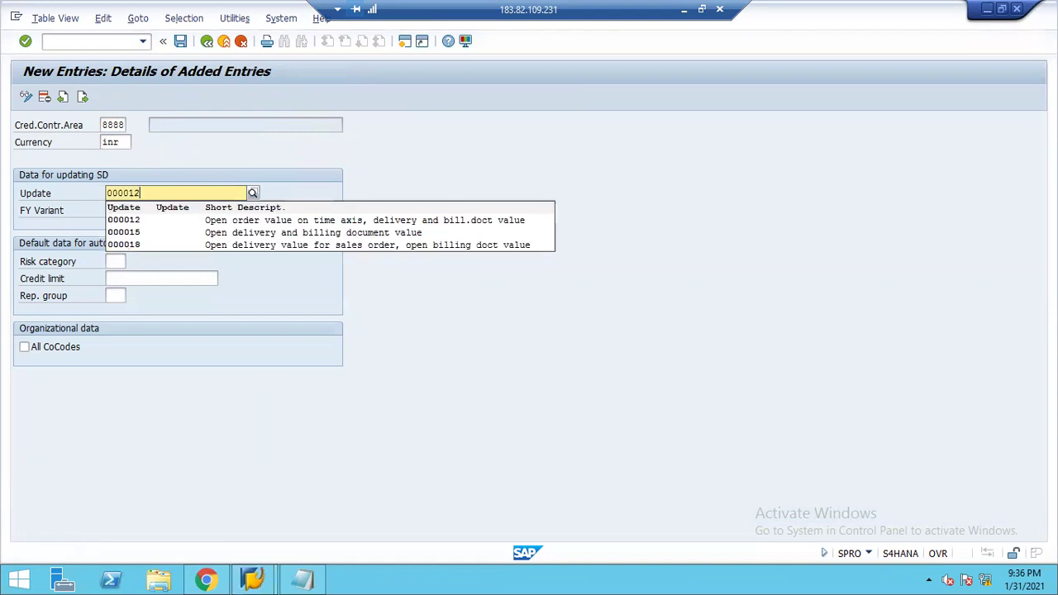
key("Tab")
type("v3")
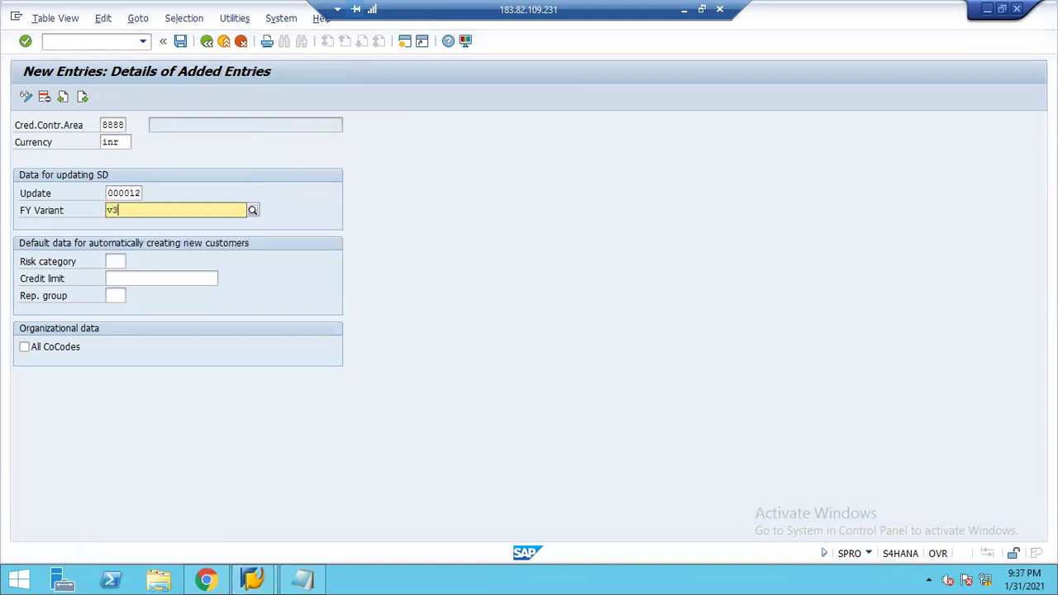
- Save the credit control area under the customizing request and return to the IMG tree
key("ctrl+s")
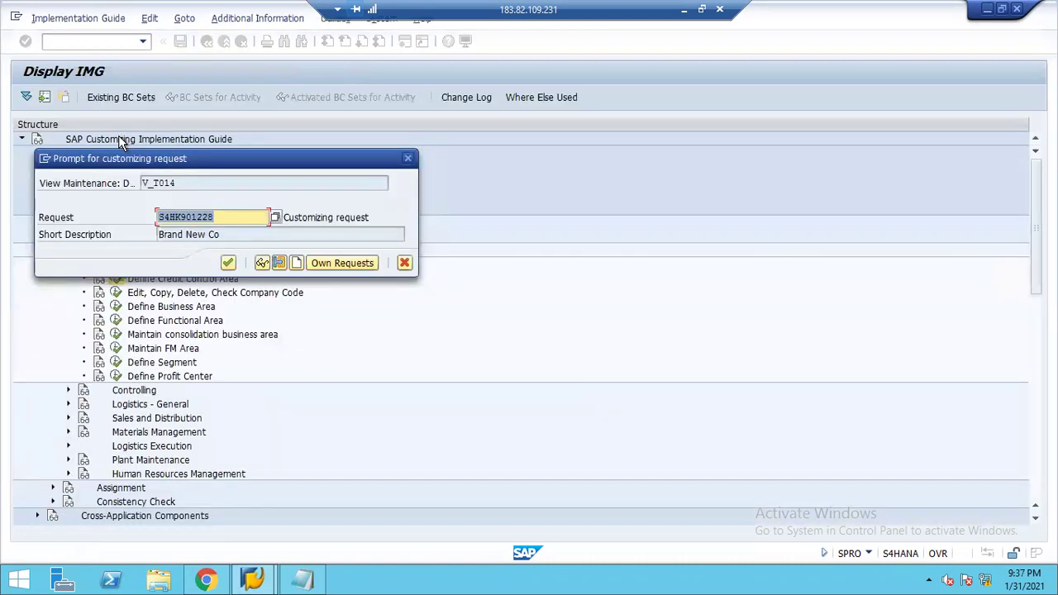
key("Return")
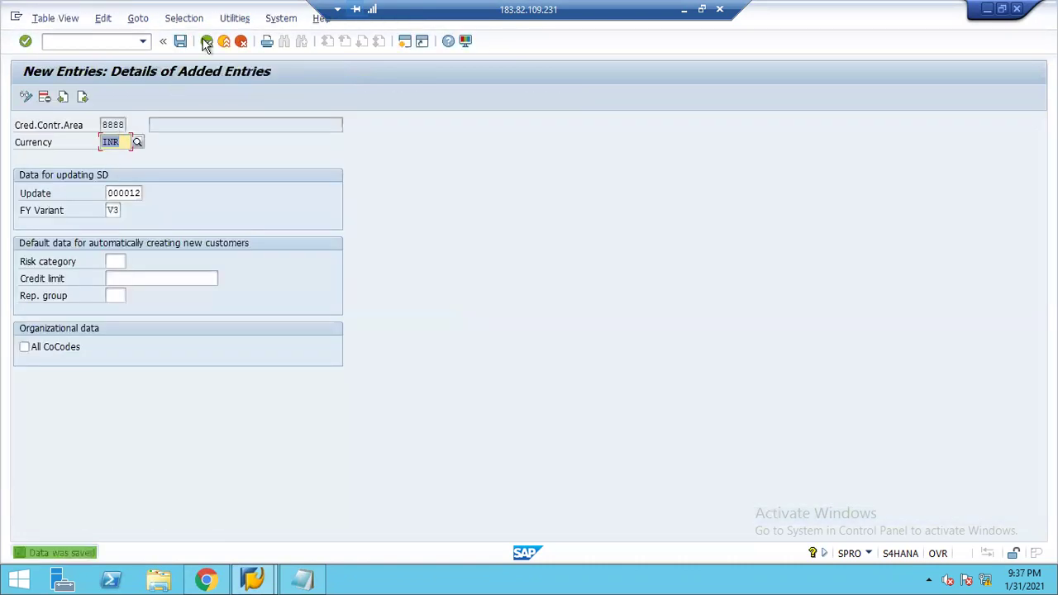
left_click(206, 41)
left_click(206, 41)
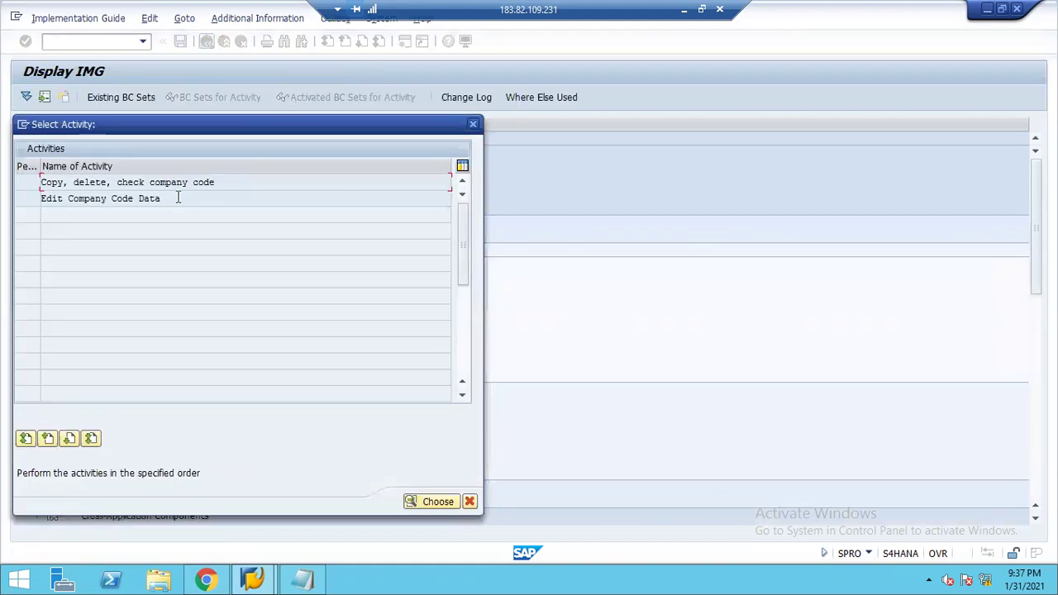
- Start company code 8888 named 'Brand New co' with city hyderabd
double_click(177, 199)
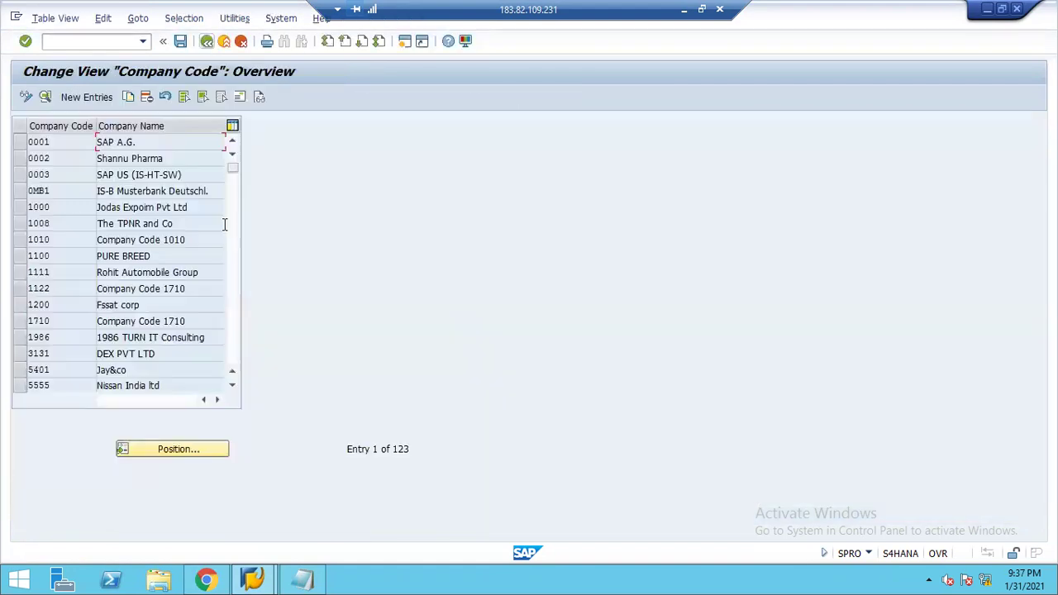
left_click(97, 94)
type("8888")
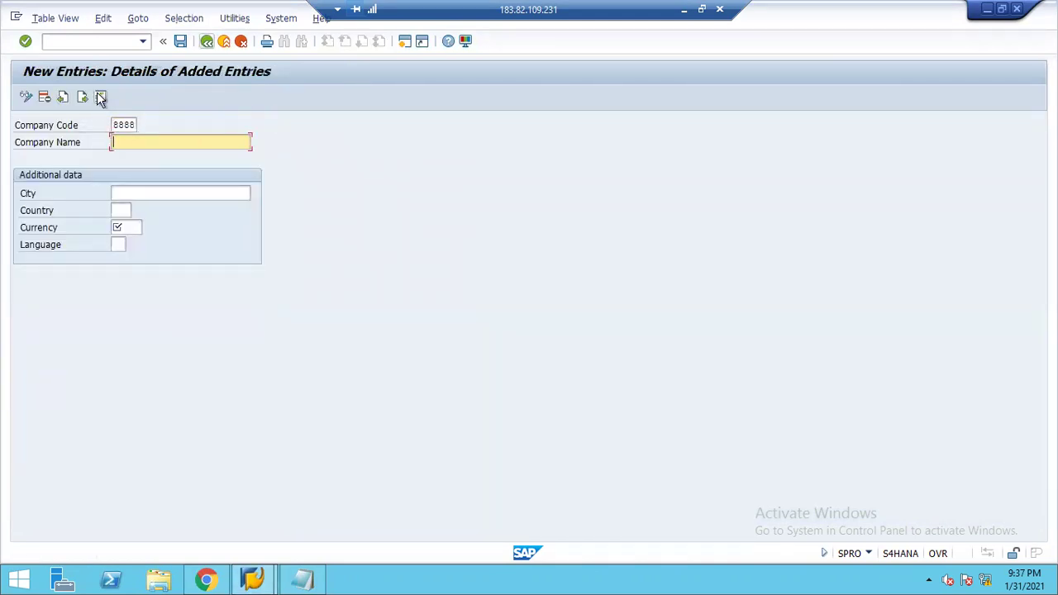
type("Brand New co")
key("Tab")
type("hyderabd")
- Set country IN, currency INR and language EN, then save company code 8888
key("Tab")
type("in")
key("Tab")
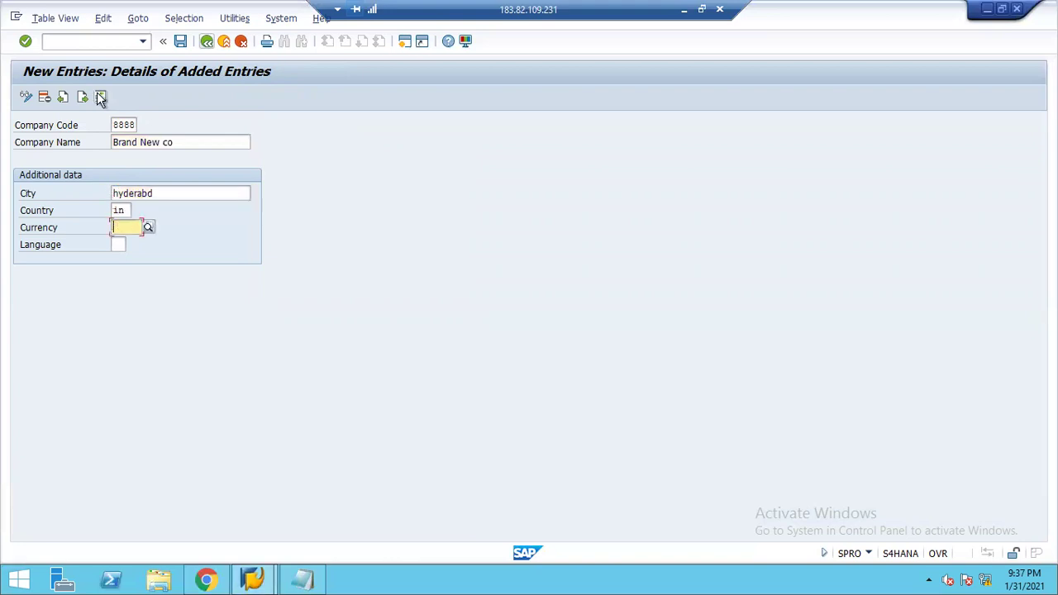
type("ind")
key("BackSpace")
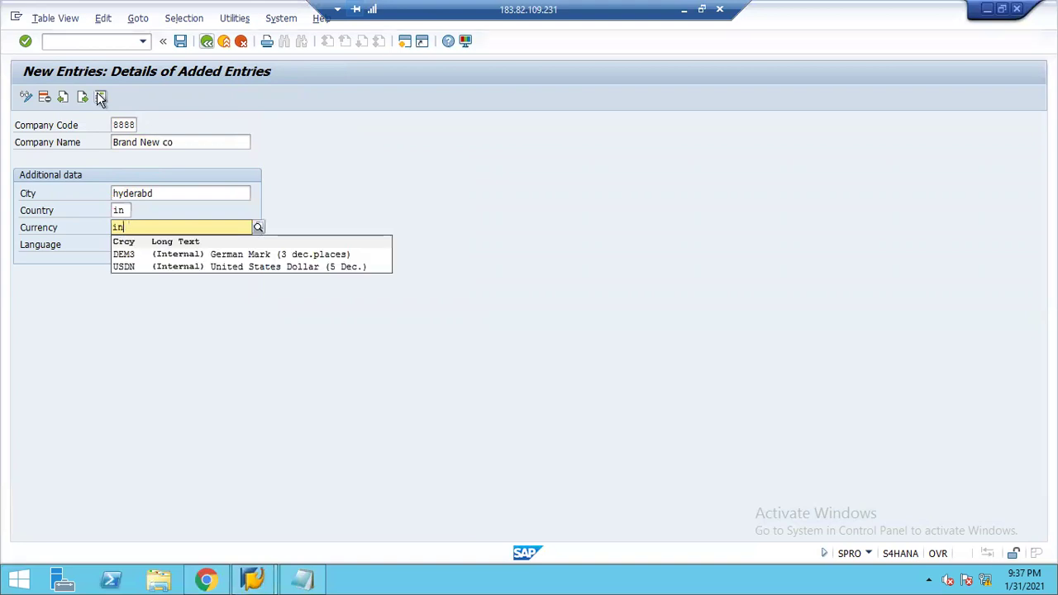
type("r")
key("Tab")
type("en")
key("Return")
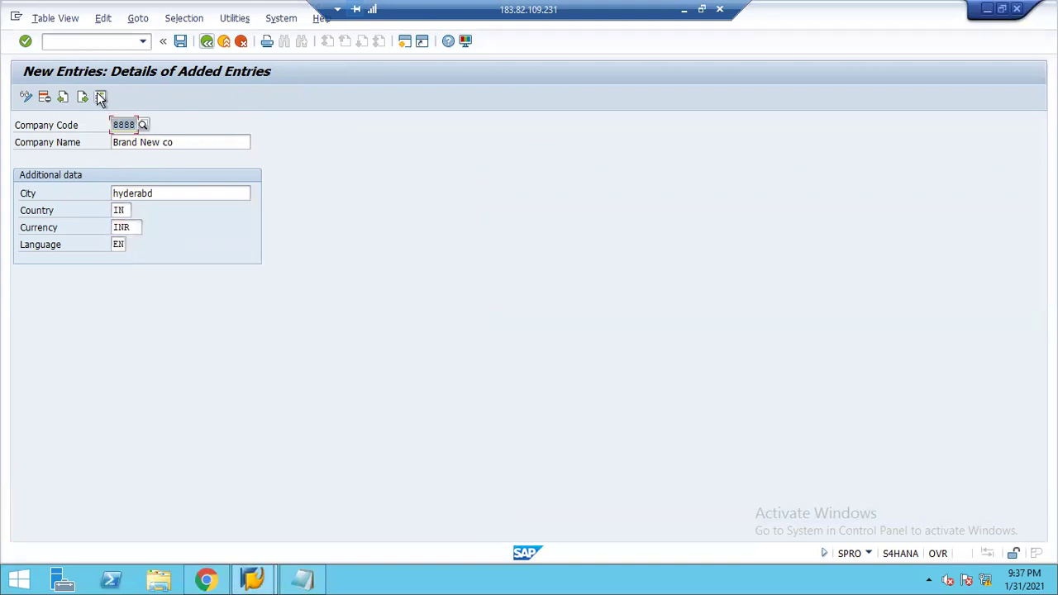
key("ctrl+s")
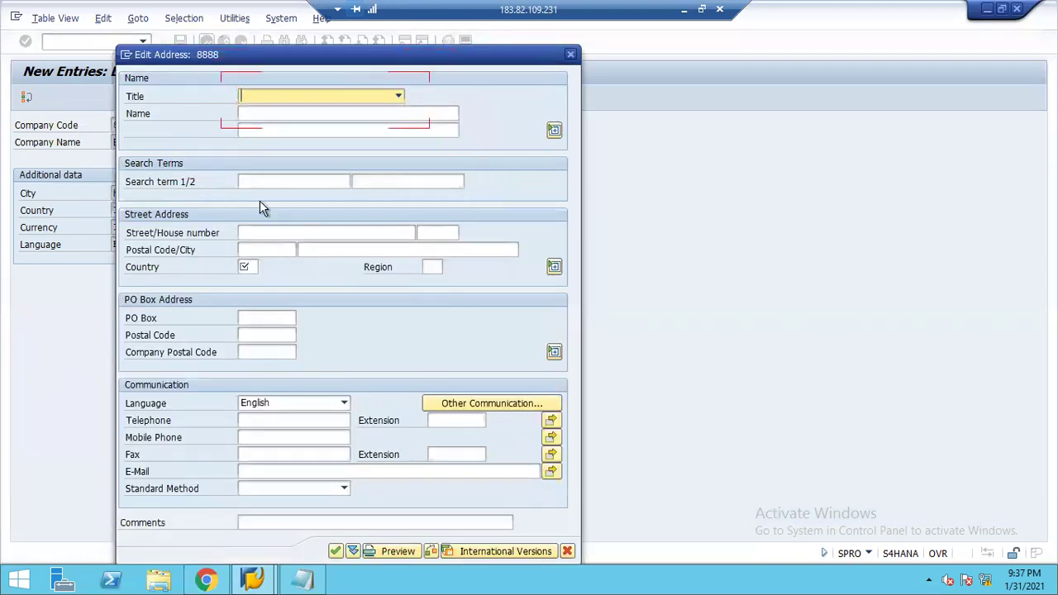
- Fill the company code address with title Company, name Brand New Co and country IN
key("Down")
key("Tab")
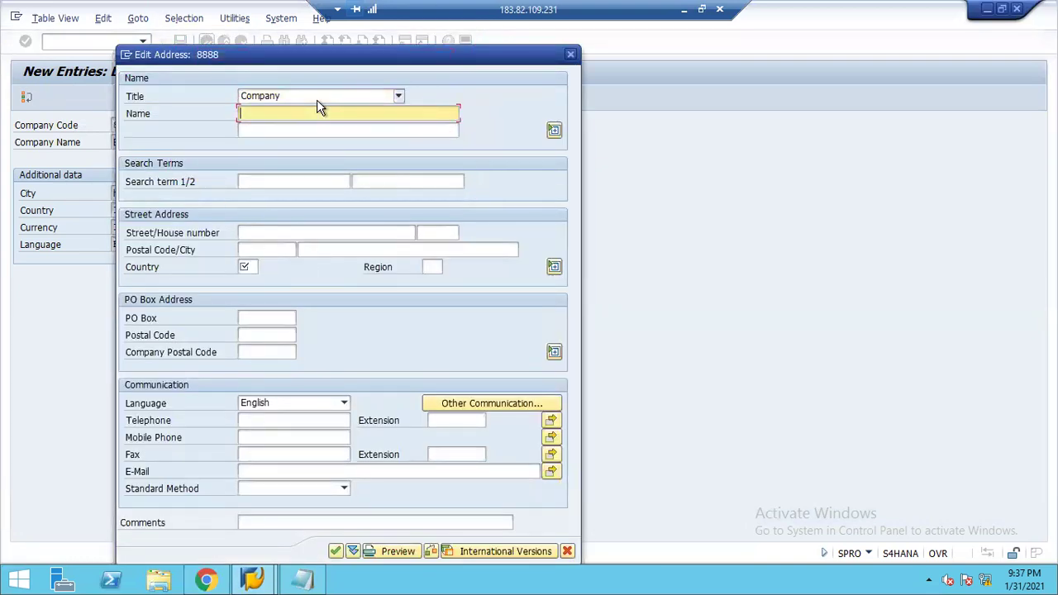
type("Brand New")
key("Tab")
key("Tab")
key("Tab")
key("Tab")
key("Tab")
key("Tab")
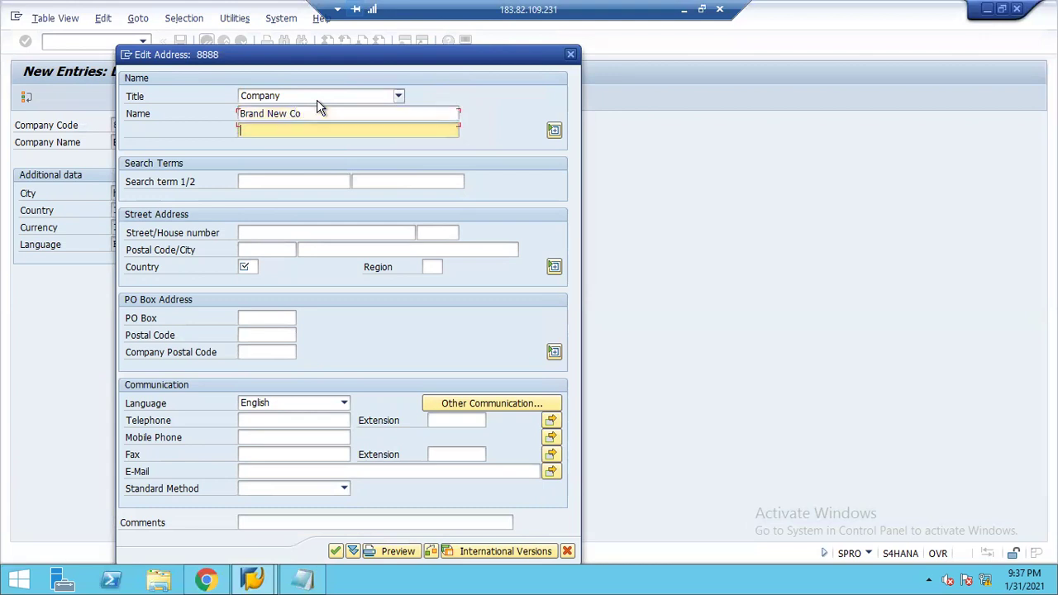
key("Tab")
key("Tab")
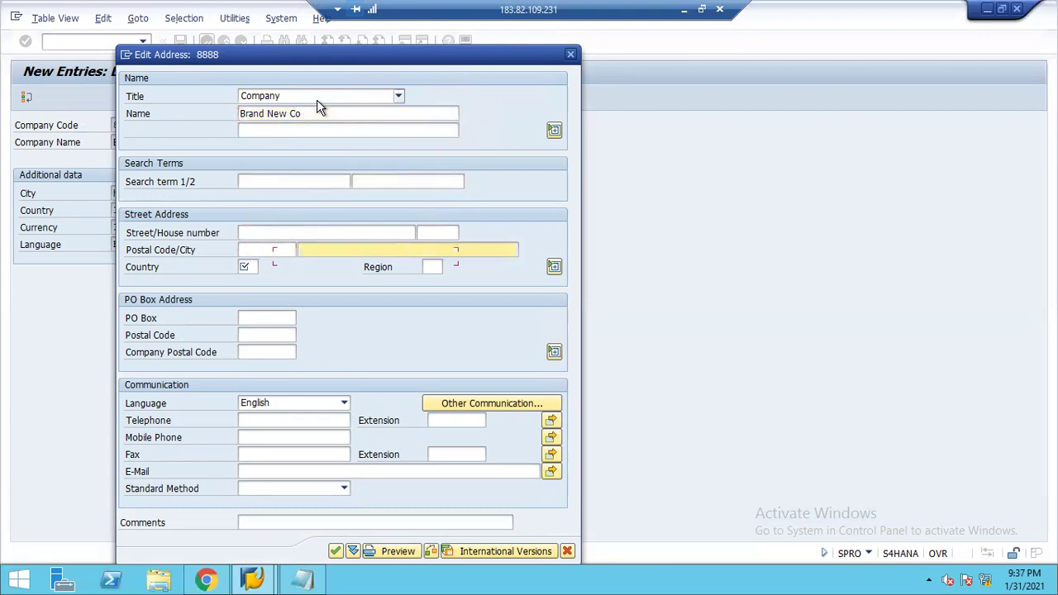
type("in")
key("Return")
- Save the address under the customizing request and return to the IMG tree
key("ctrl+s")
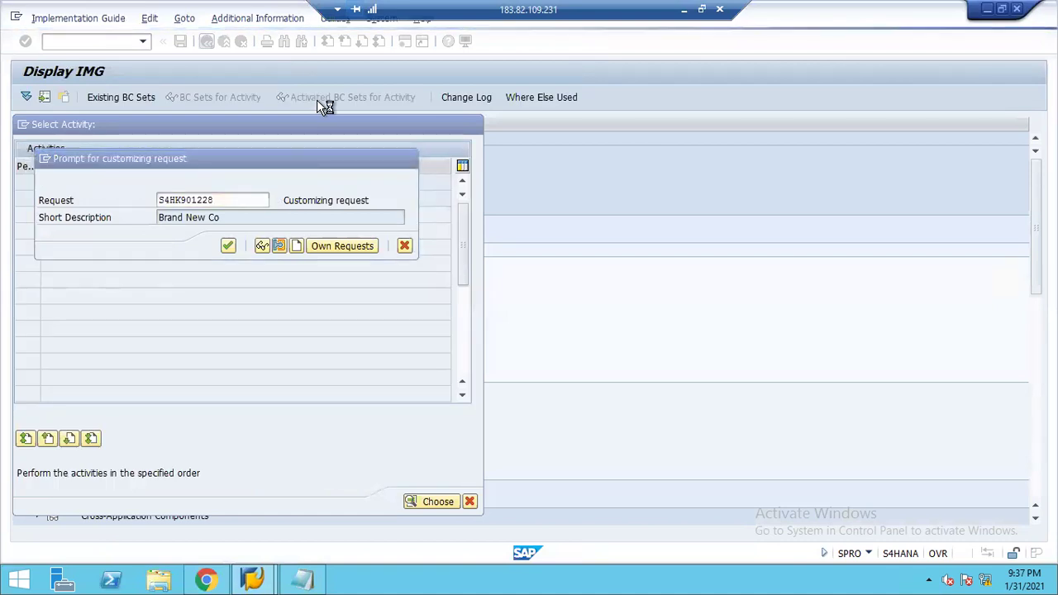
key("Return")
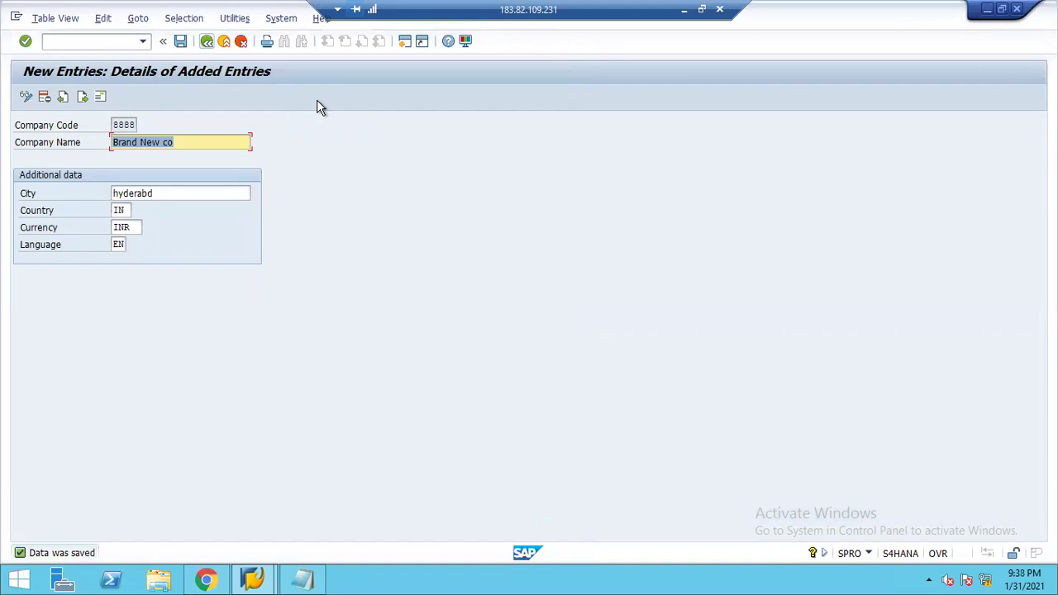
key("F3")
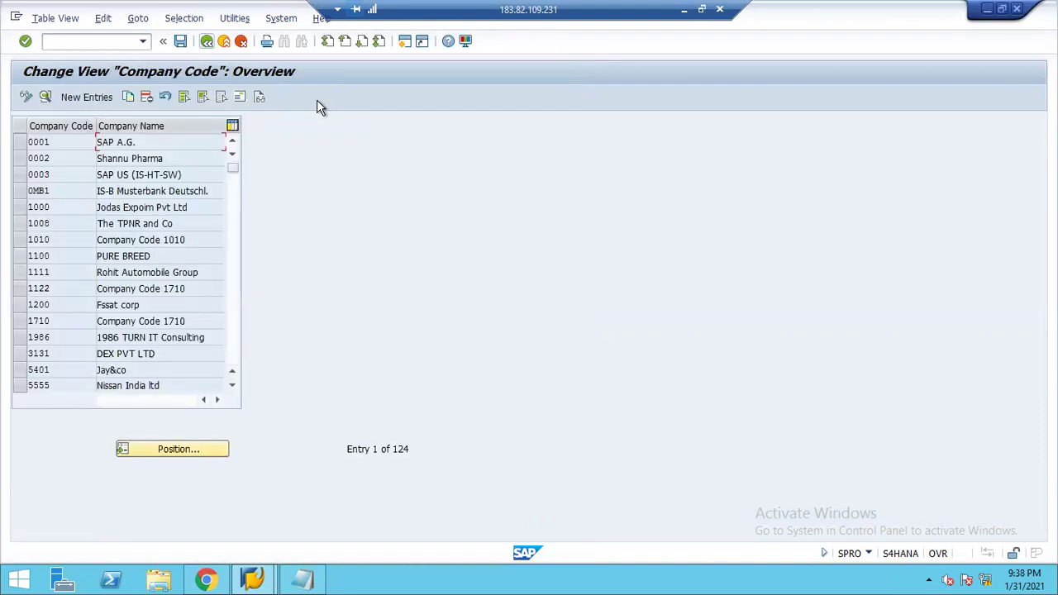
key("F3")
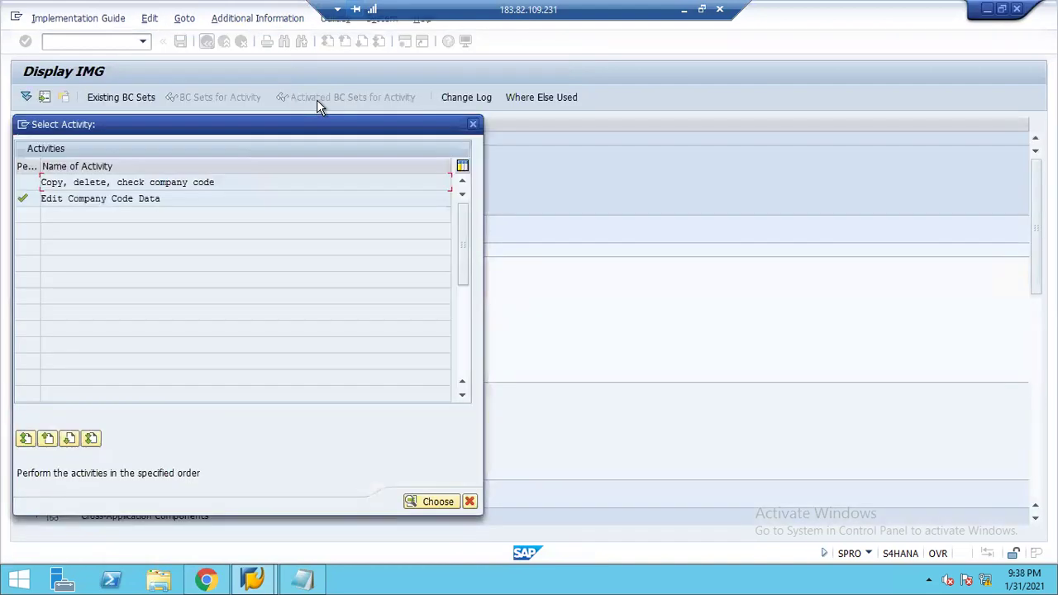
left_click(472, 126)
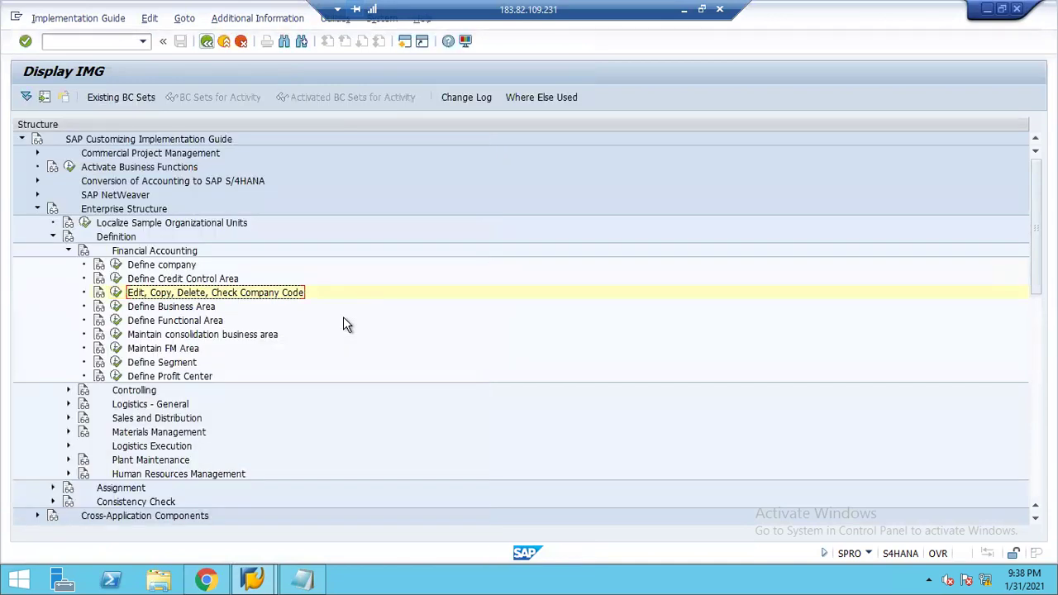
- Add business area 8888 'hyderabad', save it under the request and return to the IMG tree
key("Down")
key("F2")
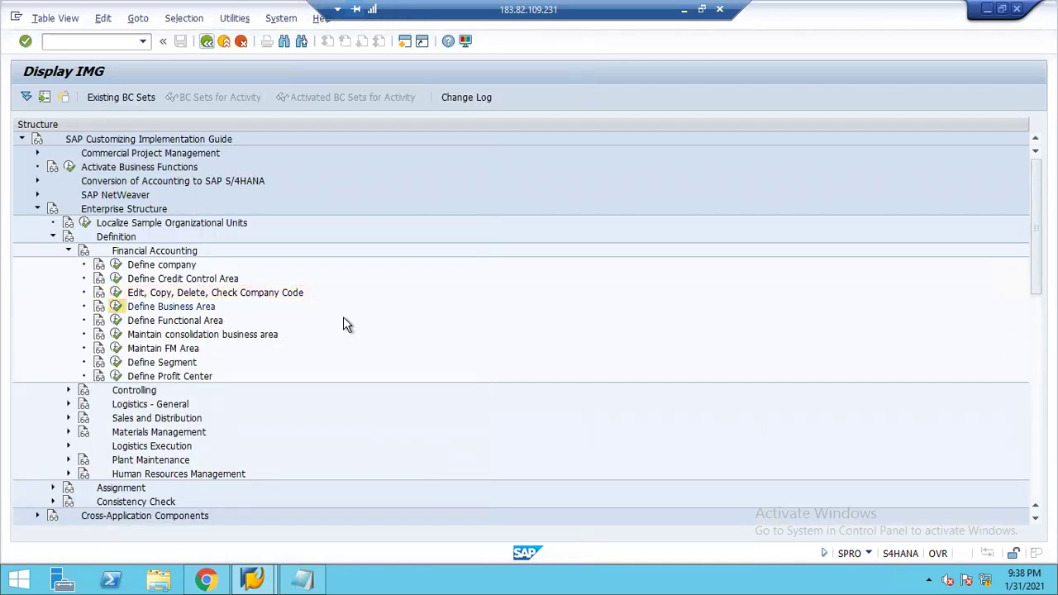
left_click(85, 96)
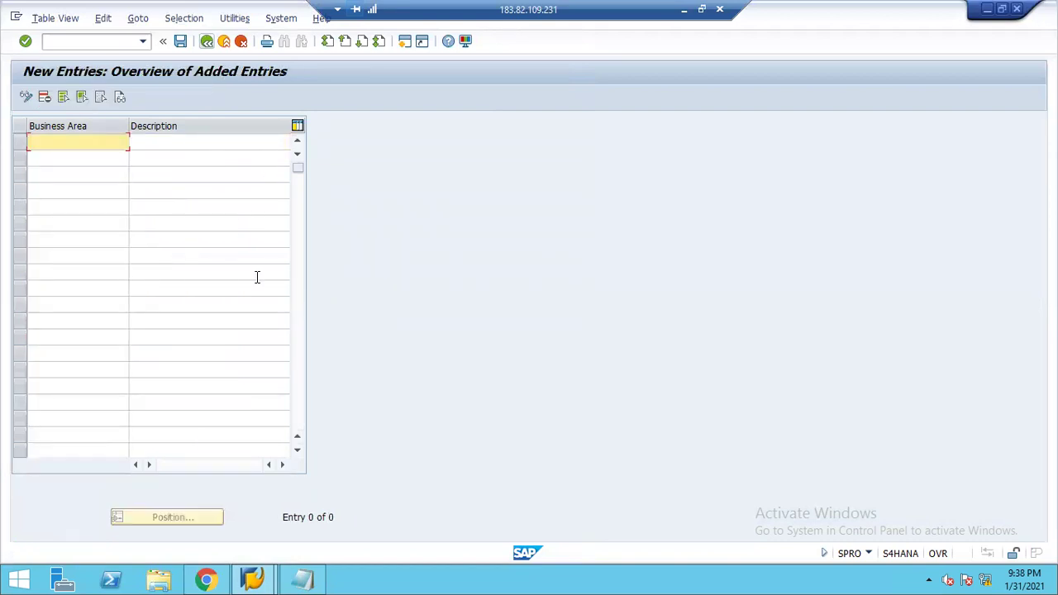
type("8888")
key("Tab")
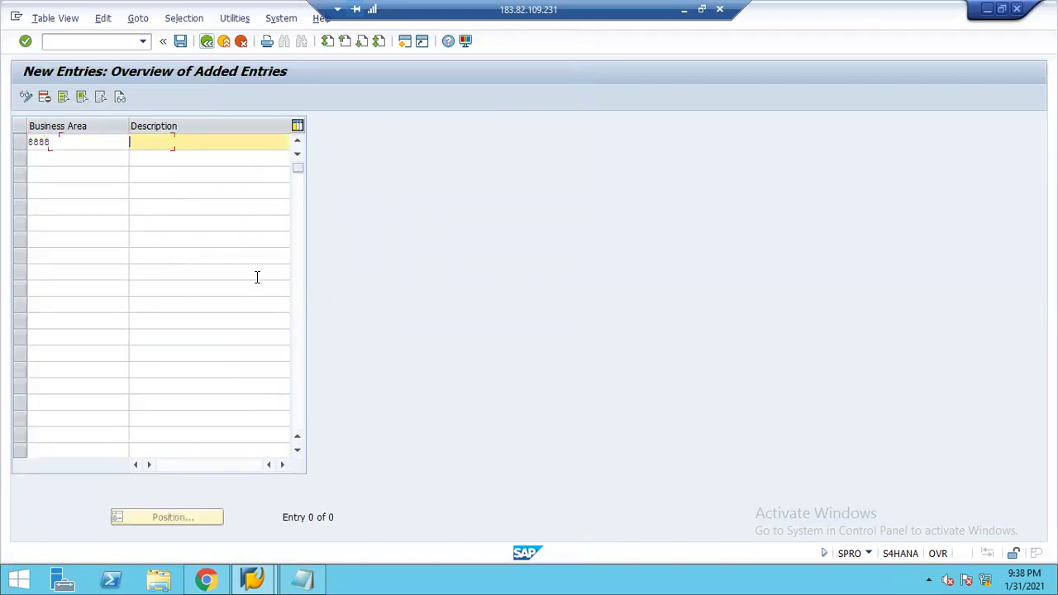
type("hyderabad")
key("Return")
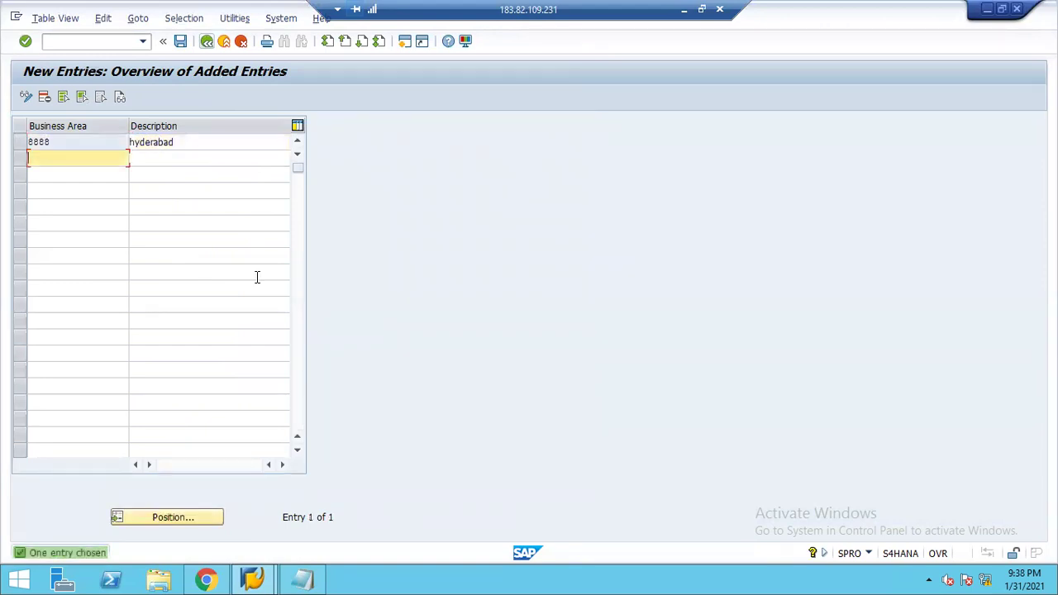
key("ctrl+s")
key("Return")
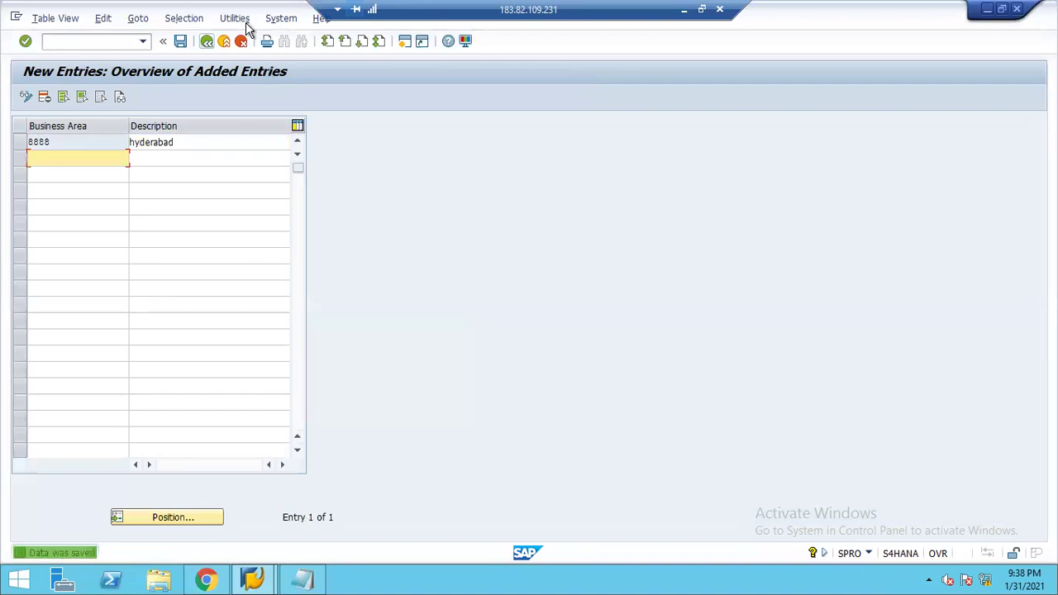
left_click(207, 43)
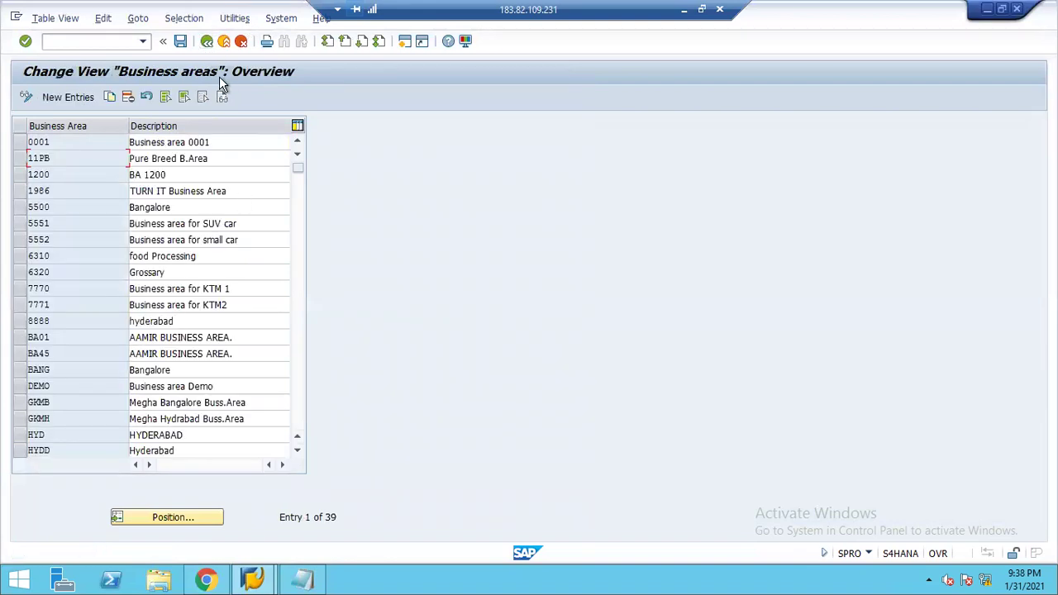
left_click(206, 40)
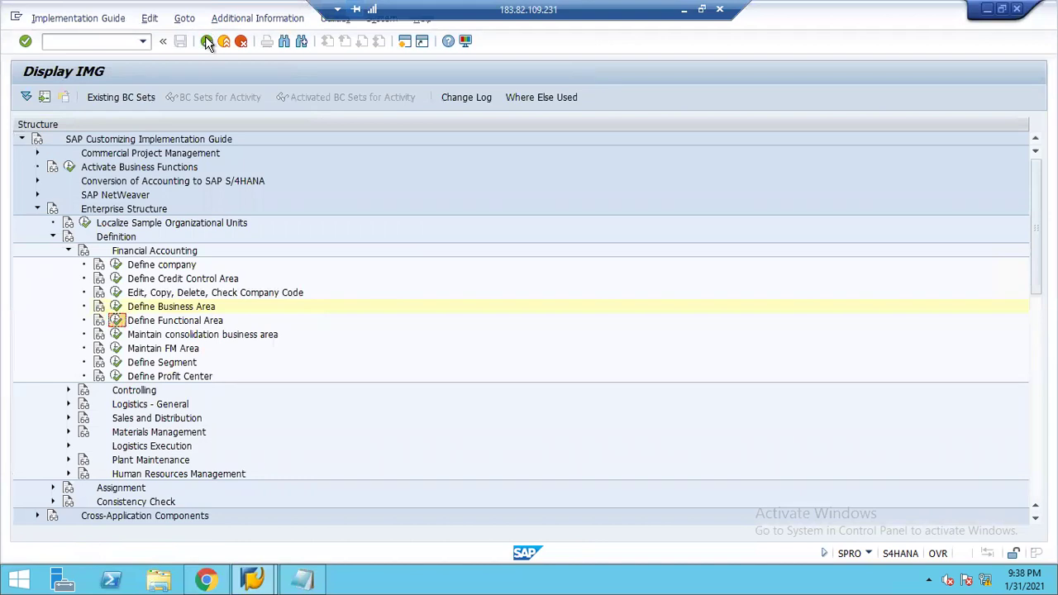
- Run Define Segment and start a new segment entry
key("Down")
key("Down")
key("Down")
key("Return")
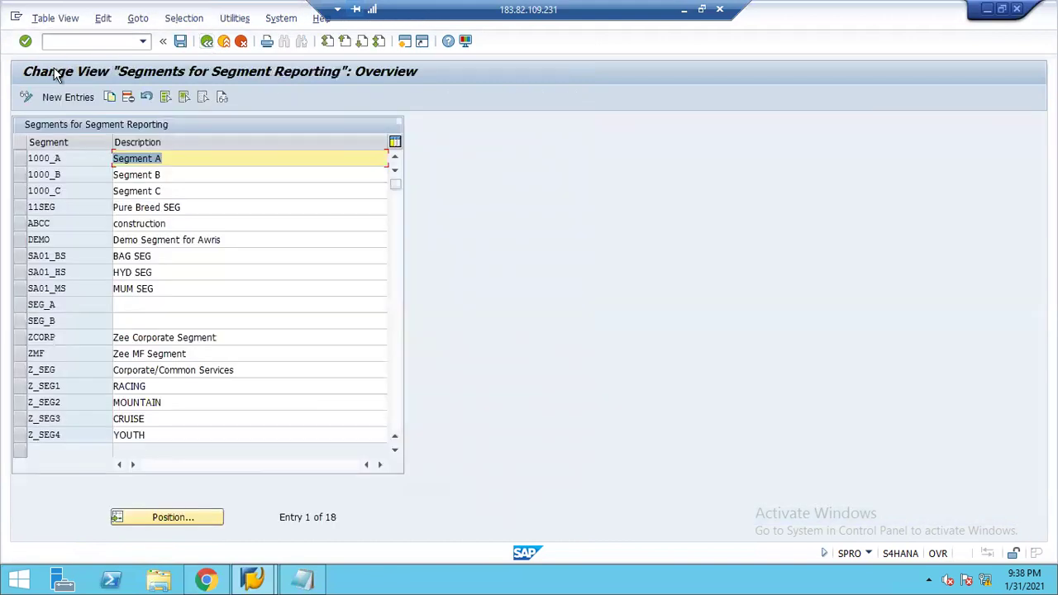
left_click(54, 96)
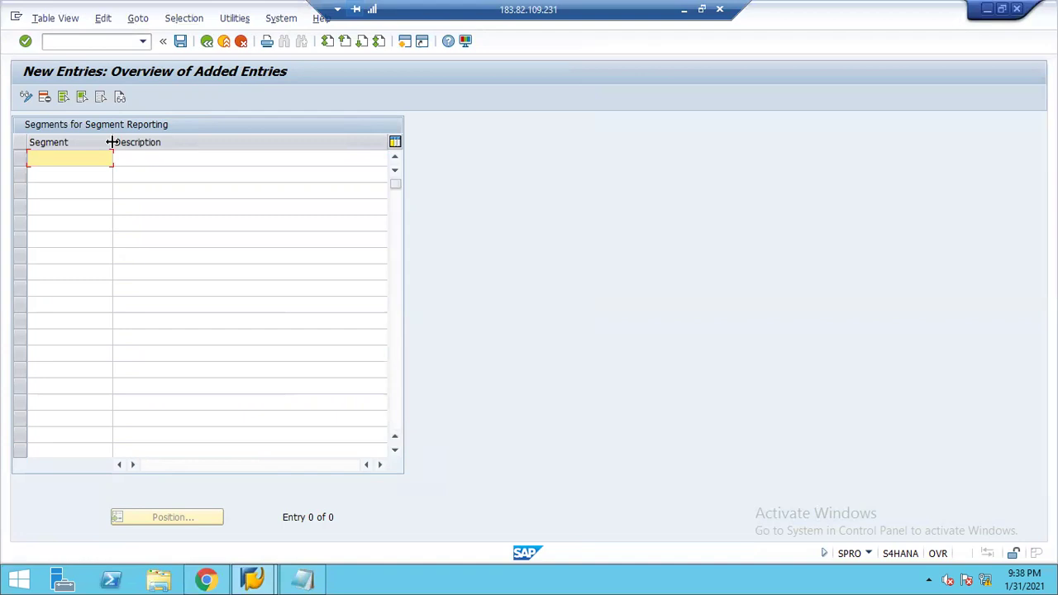
- Enter segments 8880, 8881 and 8882 with descriptions Segment 1, Segment 2 and Segment 3
type("888")
type("8")
key("BackSpace")
type("0")
key("Tab")
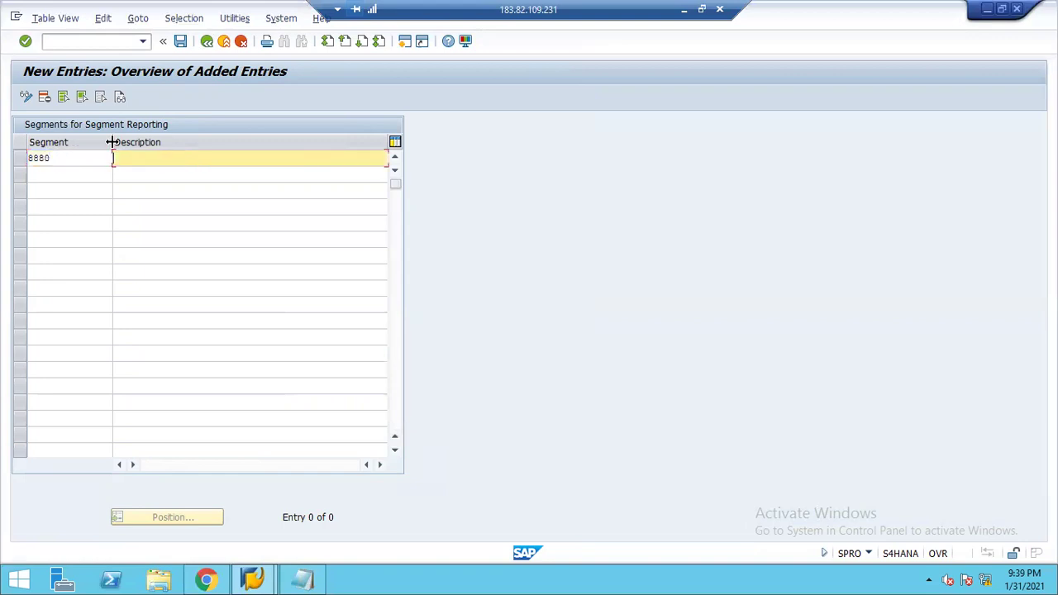
type("Segemnt")
key("BackSpace")
key("BackSpace")
key("BackSpace")
key("BackSpace")
key("BackSpace")
type("ment 1")
key("Tab")
type("8881")
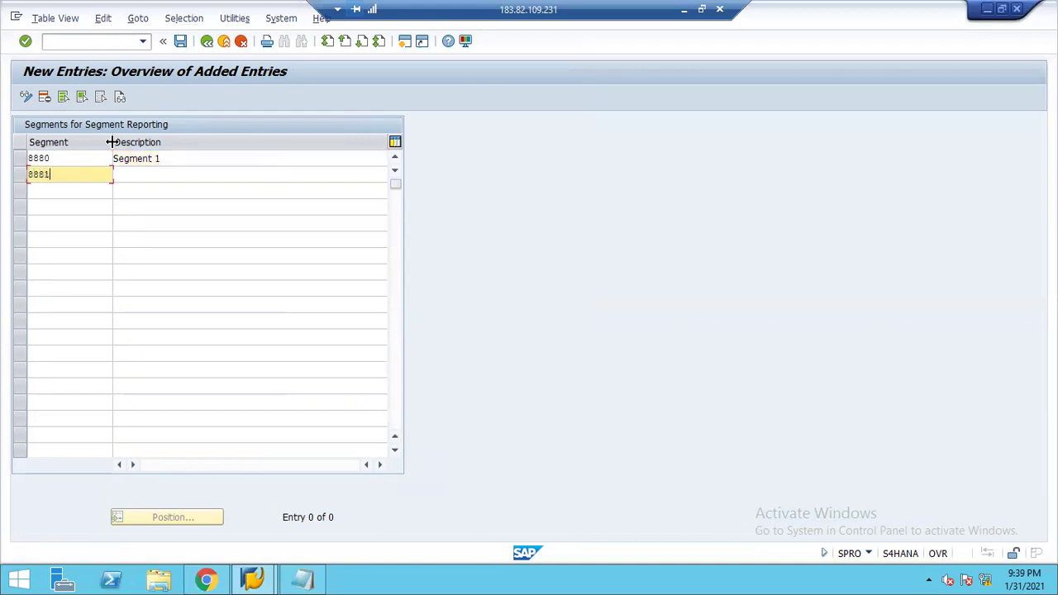
key("Tab")
type("Seg")
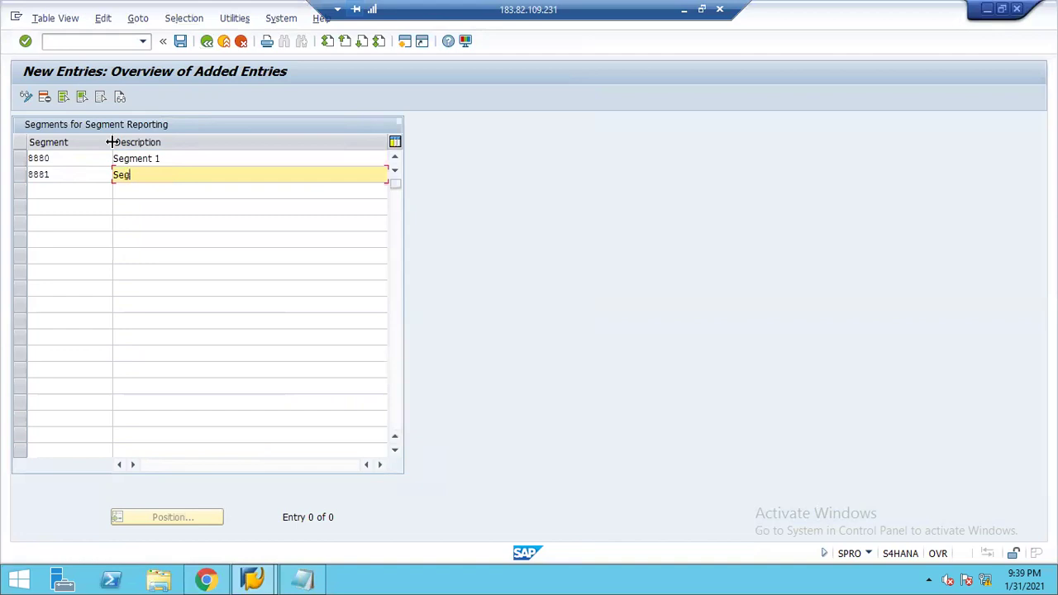
type("ment 2")
key("Tab")
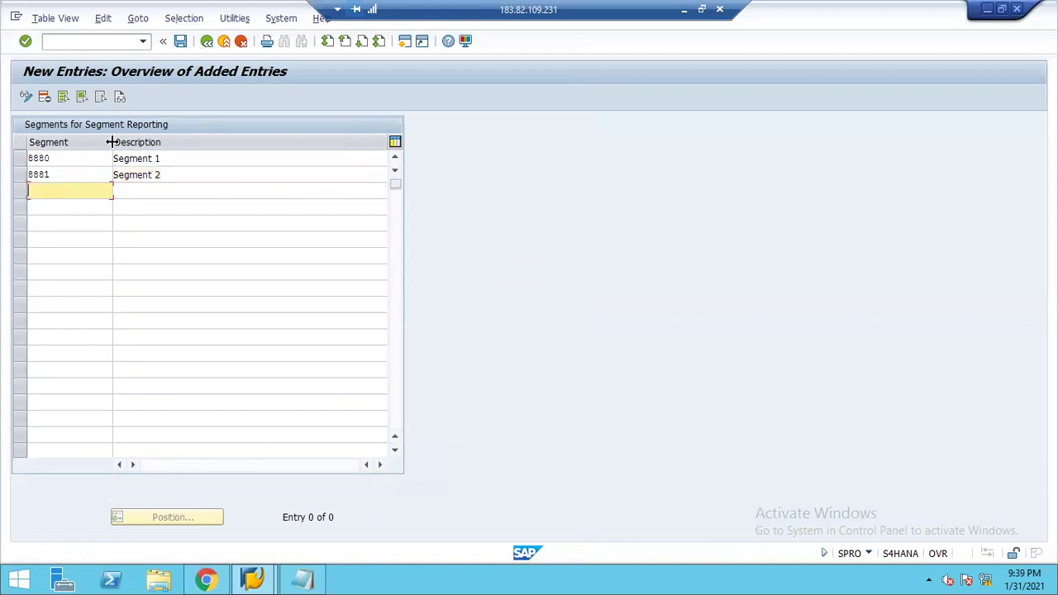
type("8882")
key("Tab")
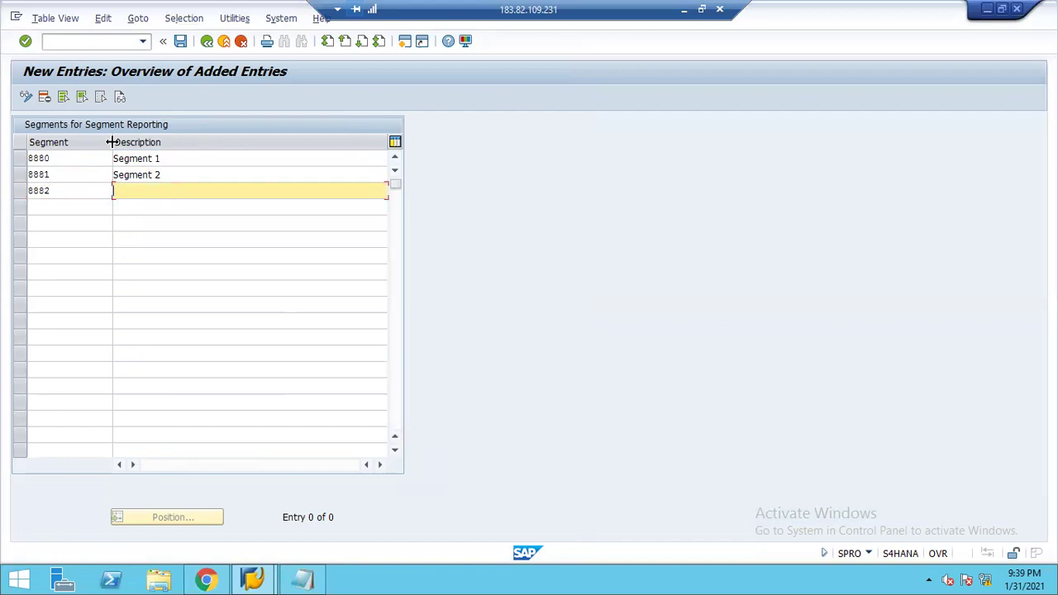
type("Segmeny")
key("BackSpace")
type("t 3")
key("Return")
- Save the new segments under the customizing request and go back to the IMG structure
key("ctrl+s")
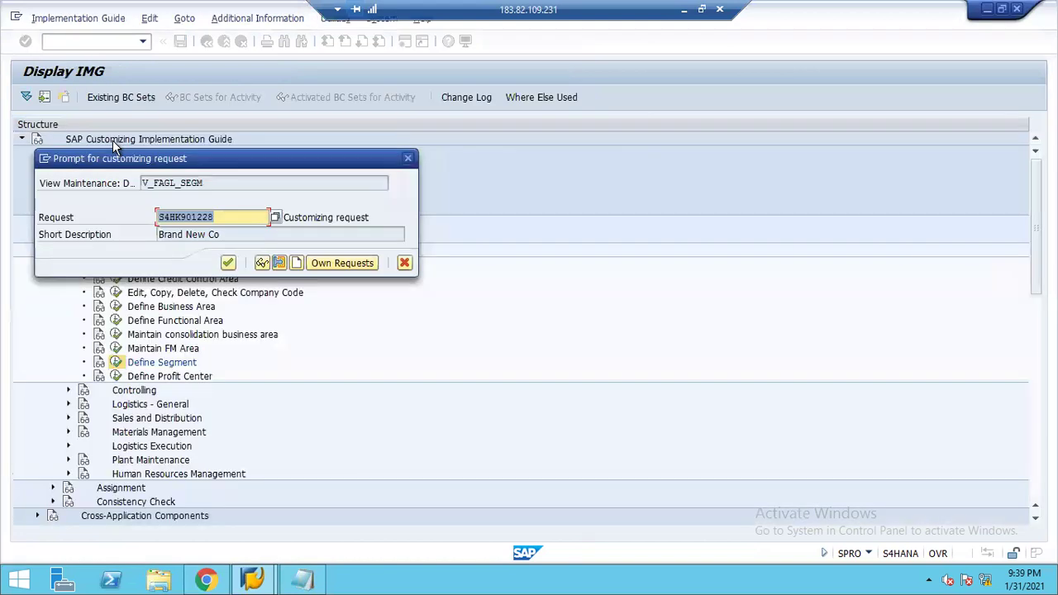
key("Return")
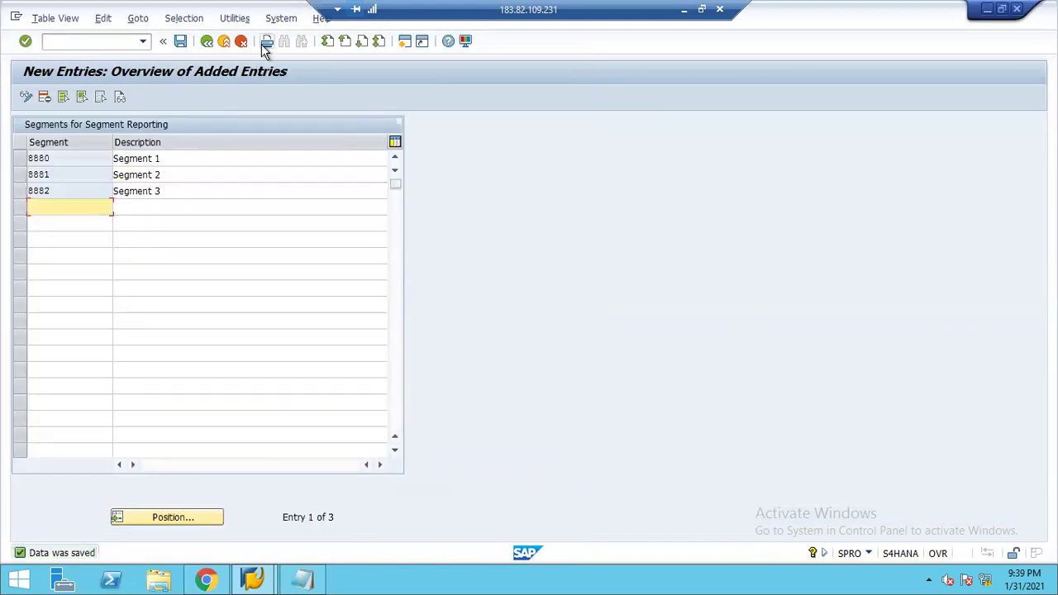
left_click(207, 43)
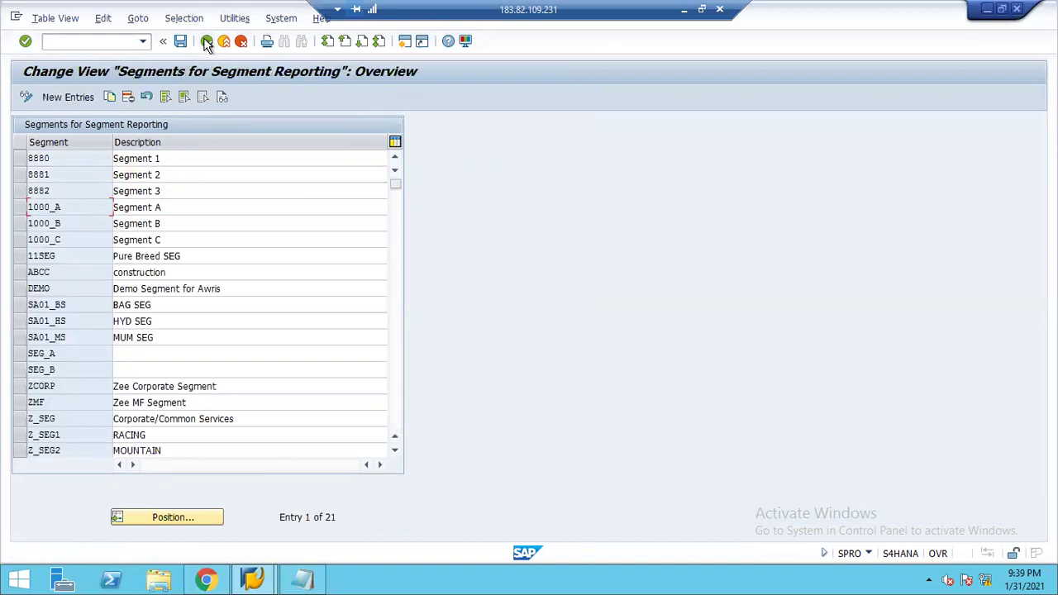
left_click(206, 43)
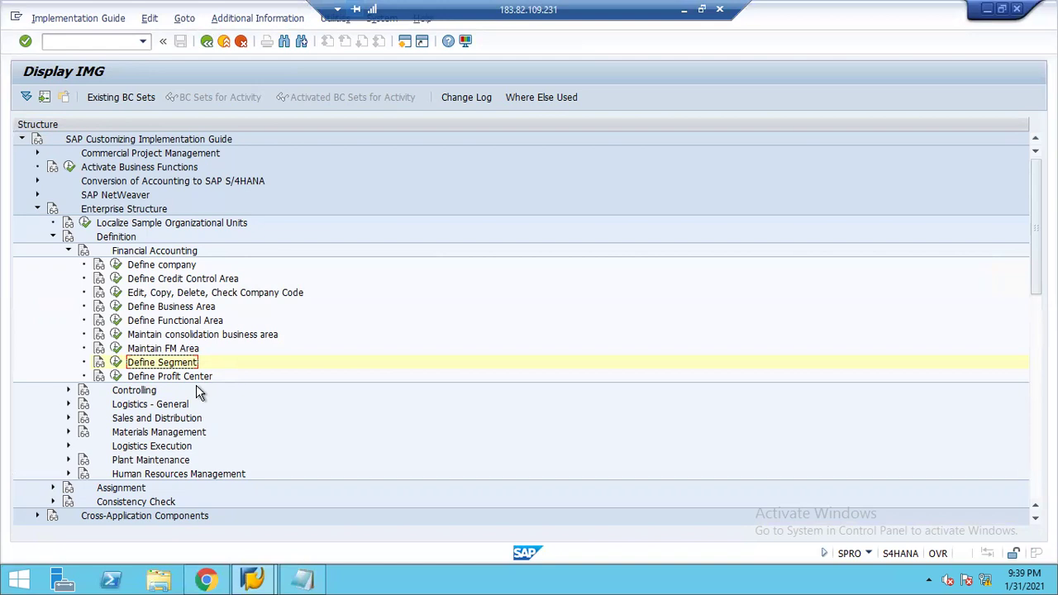
double_click(196, 382)
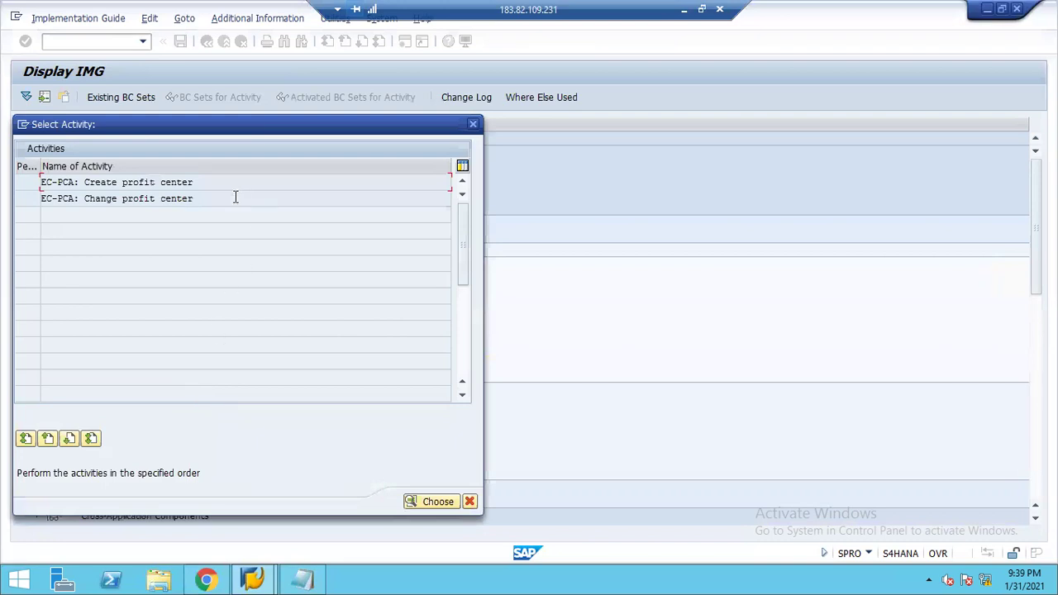
double_click(227, 183)
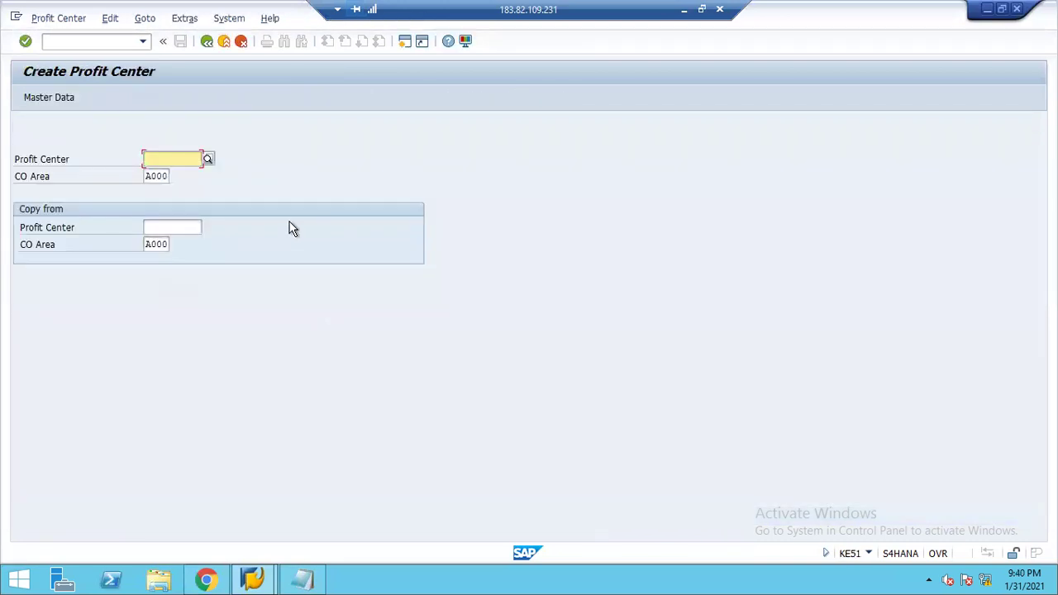
left_click(207, 42)
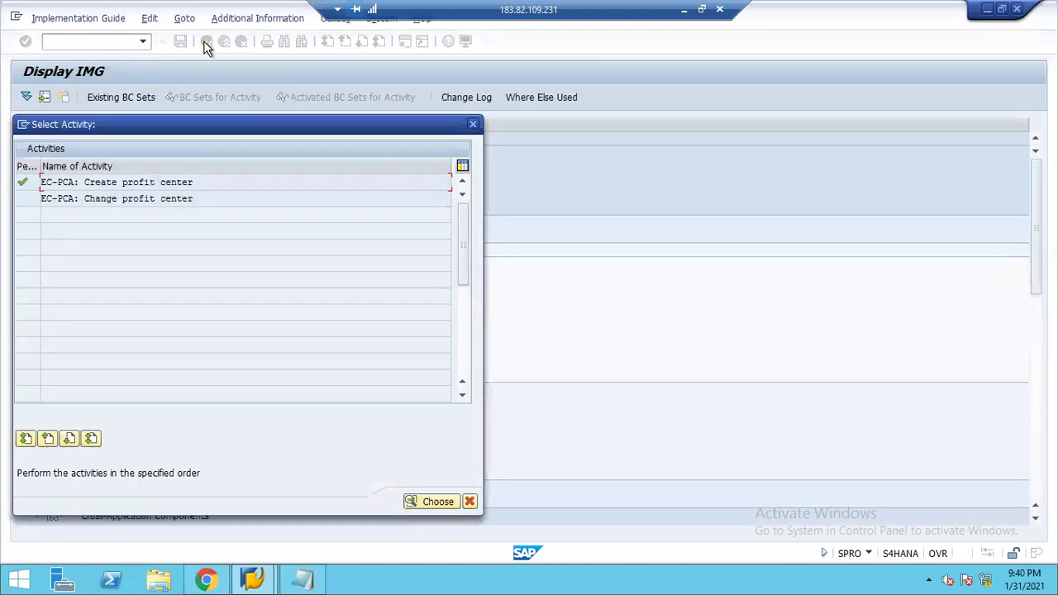
left_click(473, 125)
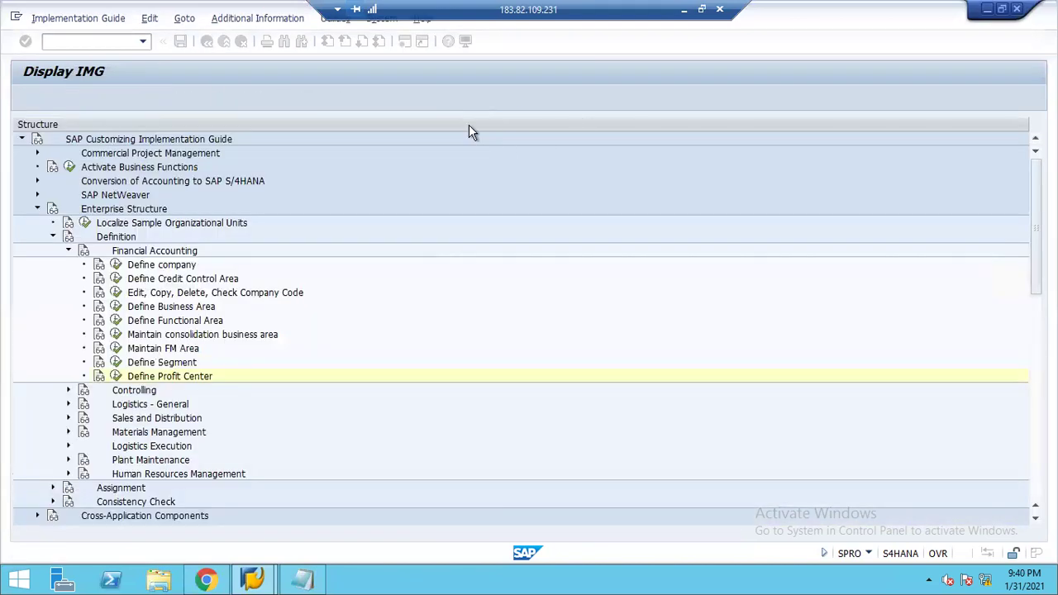
left_click(134, 253)
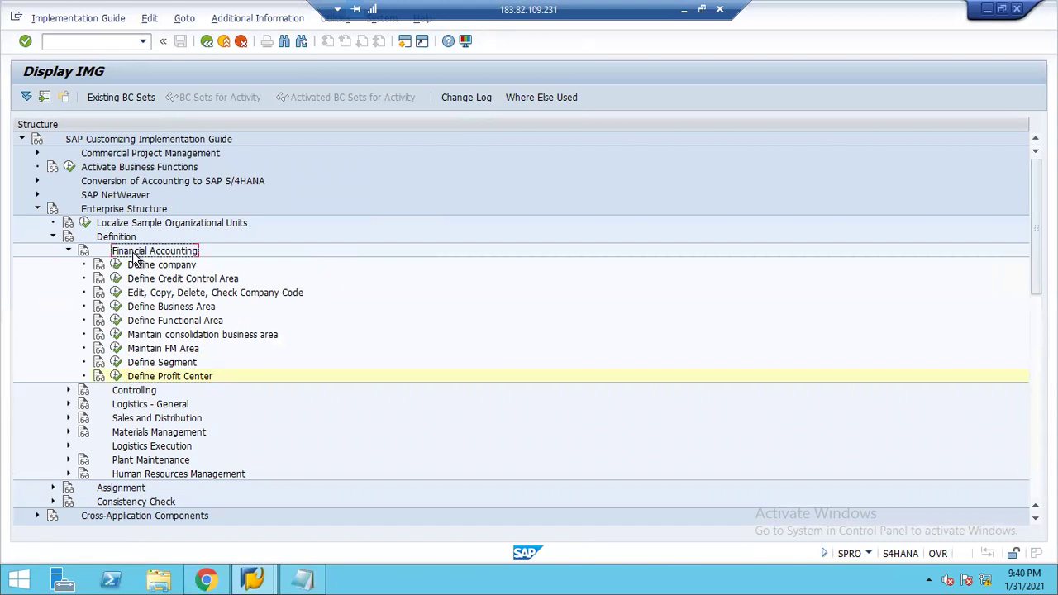
- Open Assignment > Financial Accounting > Assign company code to company and locate company code 8888
double_click(124, 238)
double_click(133, 253)
double_click(135, 262)
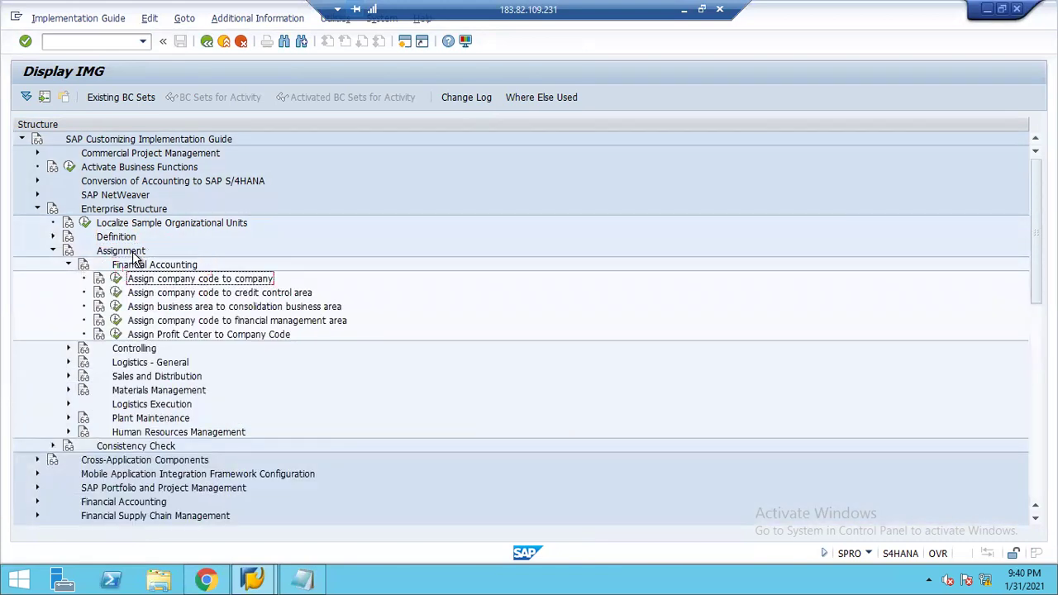
left_click(117, 279)
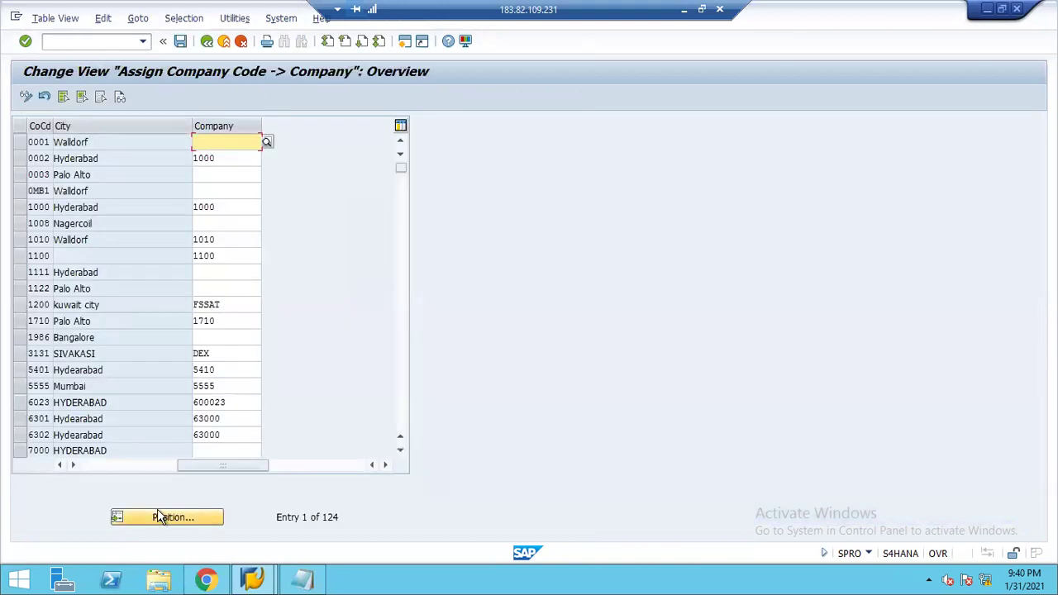
left_click(158, 514)
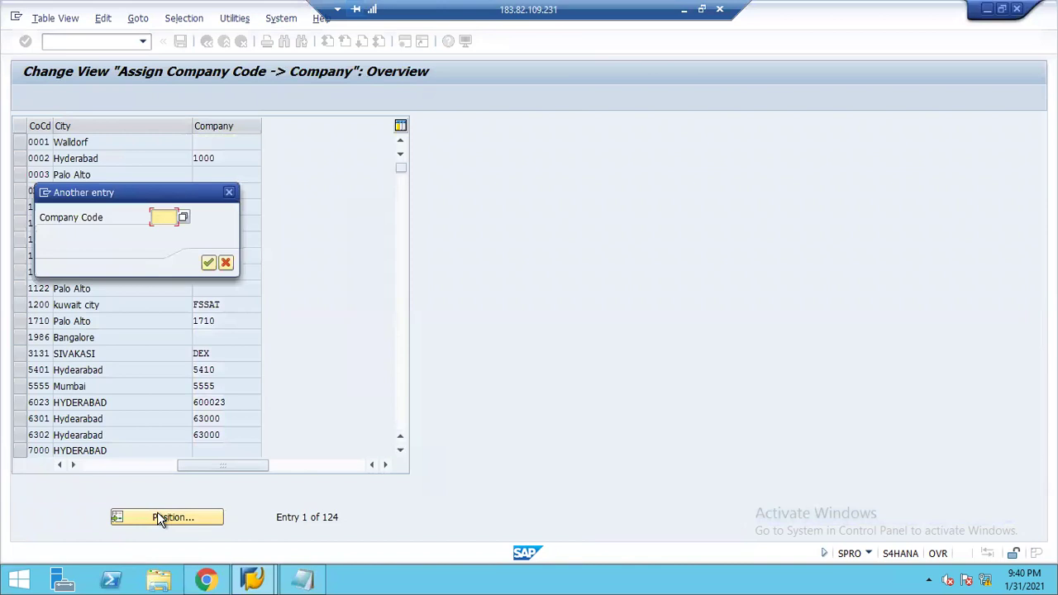
type("8888")
key("Return")
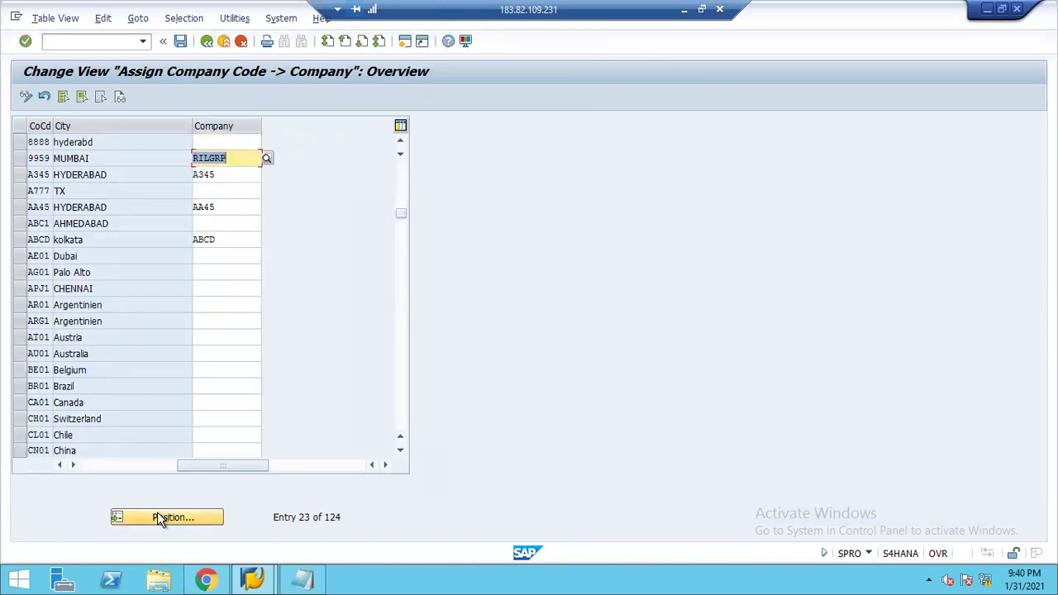
- Assign company 888888 to code 8888, save under the customizing request, and go back
type("88")
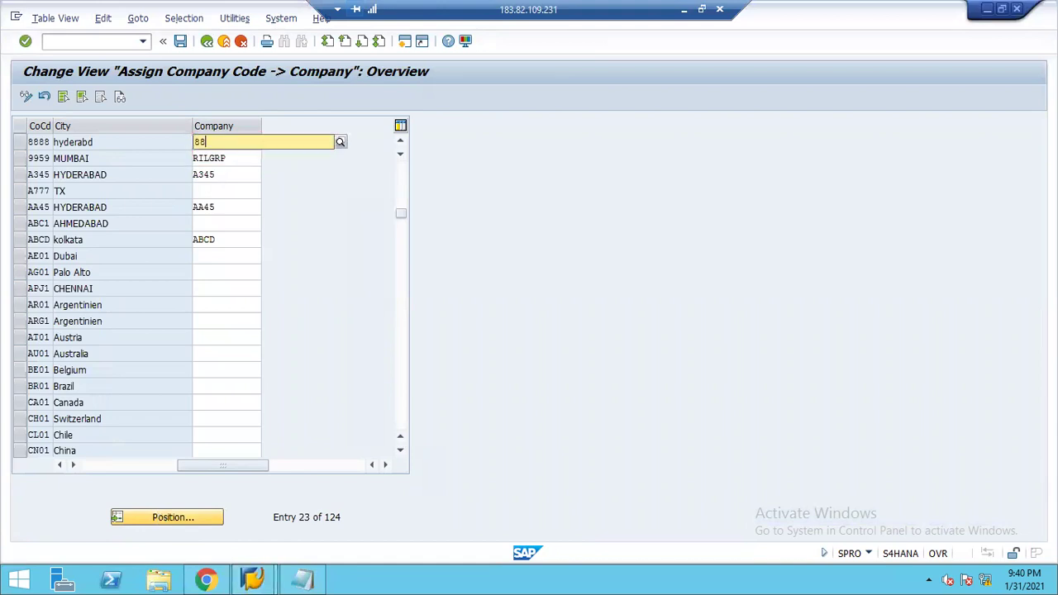
type("8888")
key("Return")
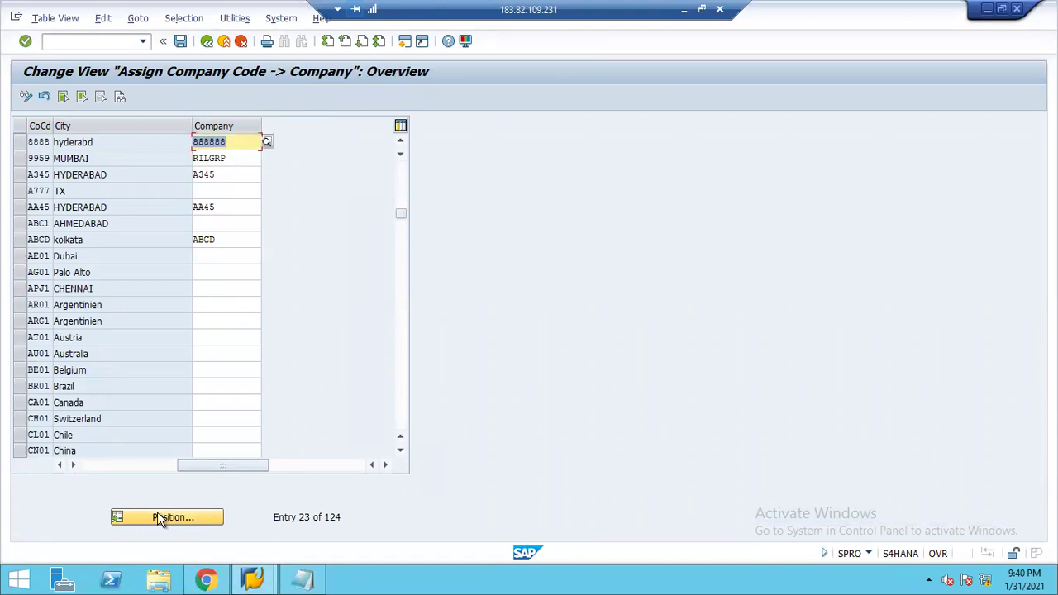
key("ctrl+s")
key("Return")
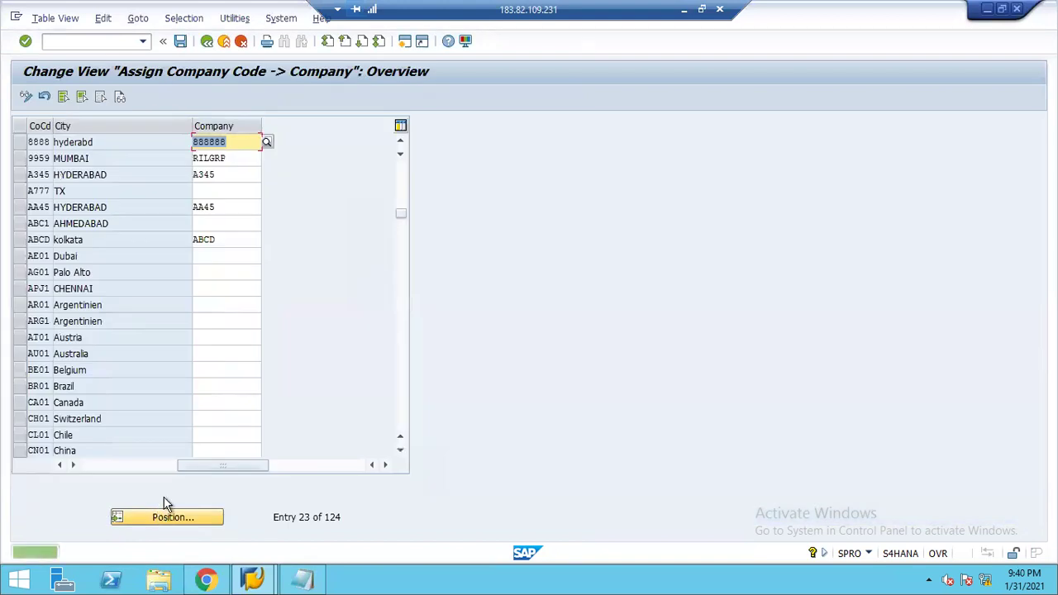
left_click(207, 41)
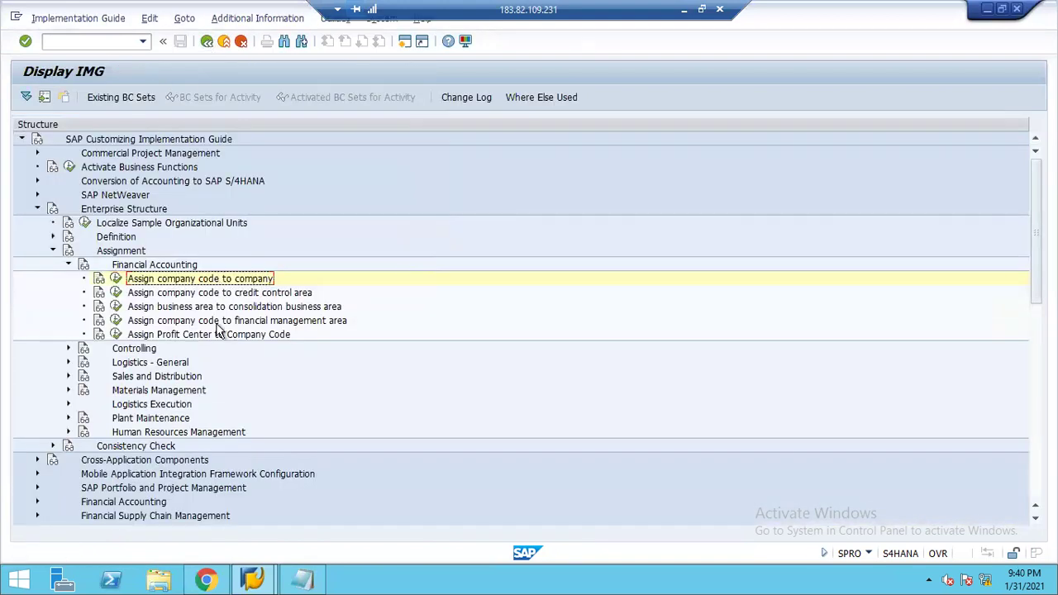
- In Assign company code to credit control area, locate code 8888 and enter credit control area 8888, then go back
left_click(219, 294)
left_click(115, 294)
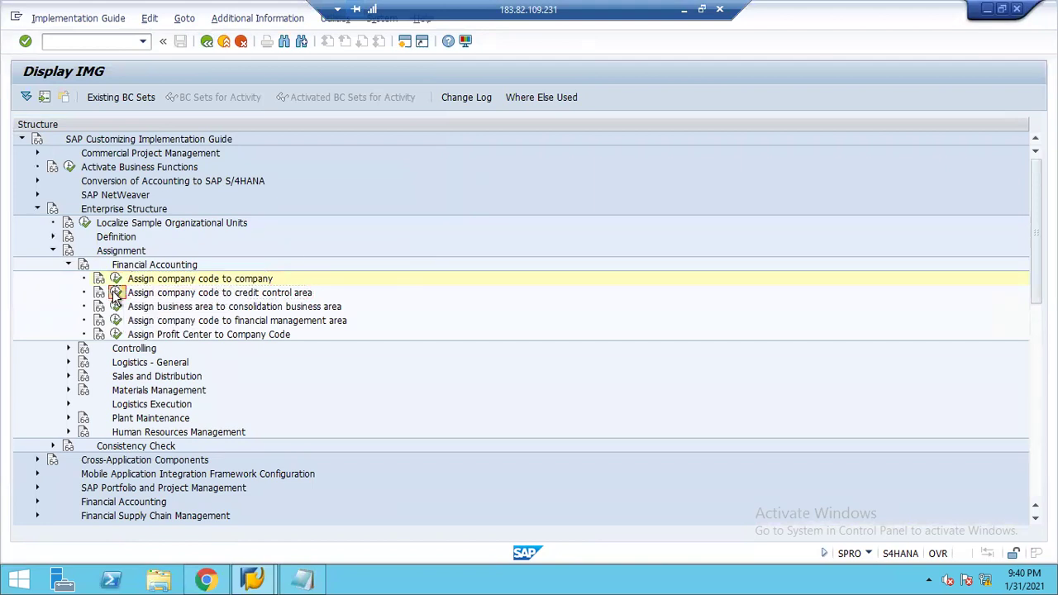
left_click(188, 517)
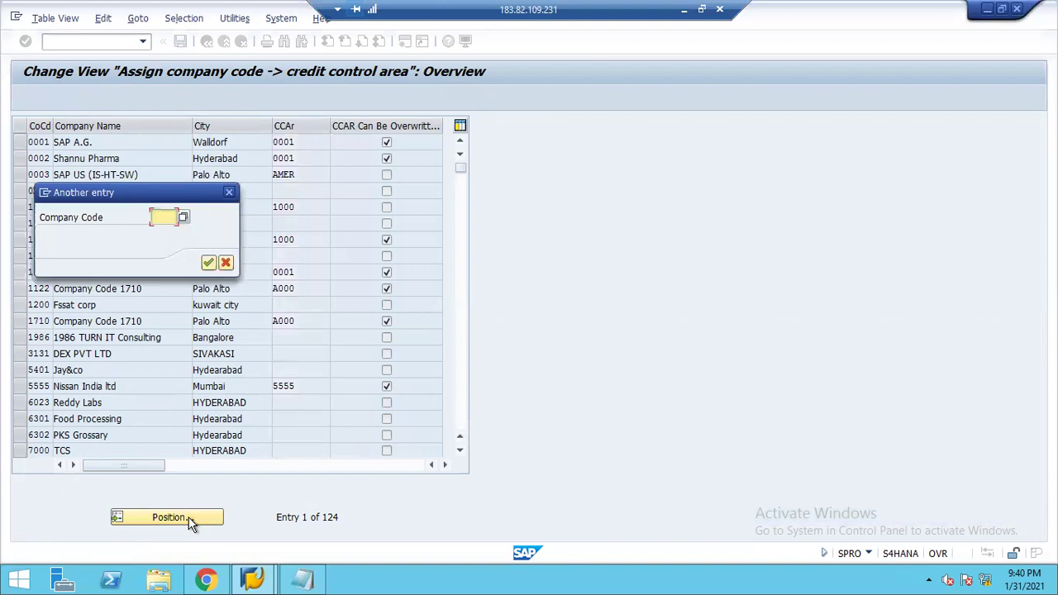
type("8888")
key("Return")
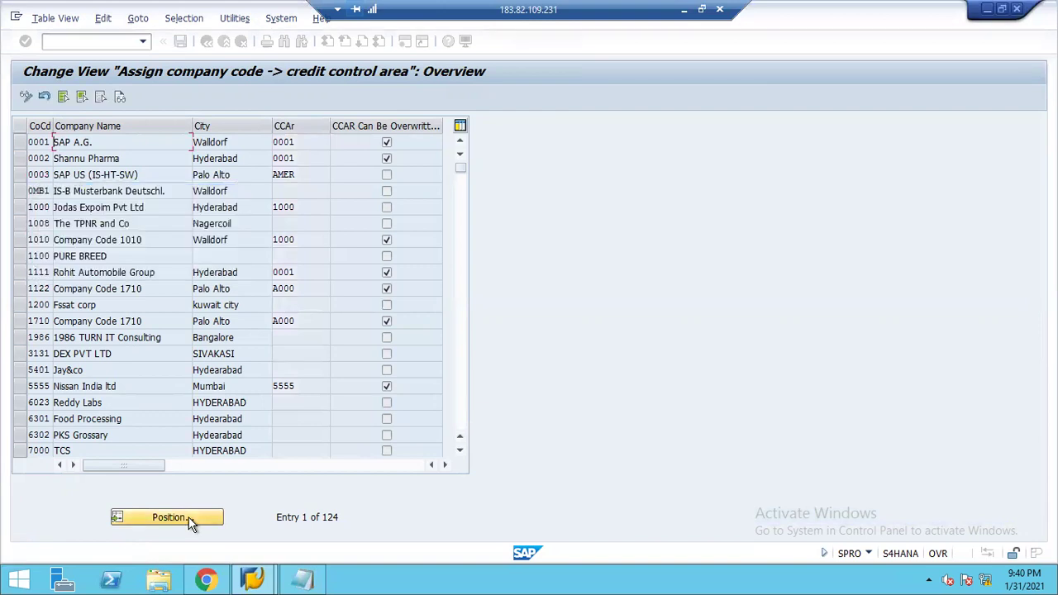
type("8888")
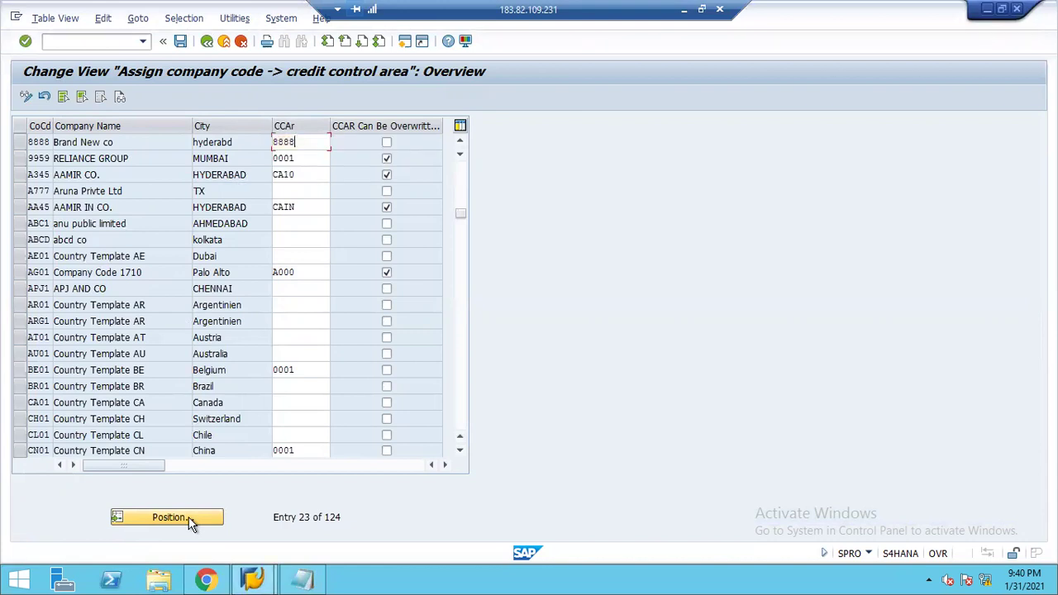
key("Return")
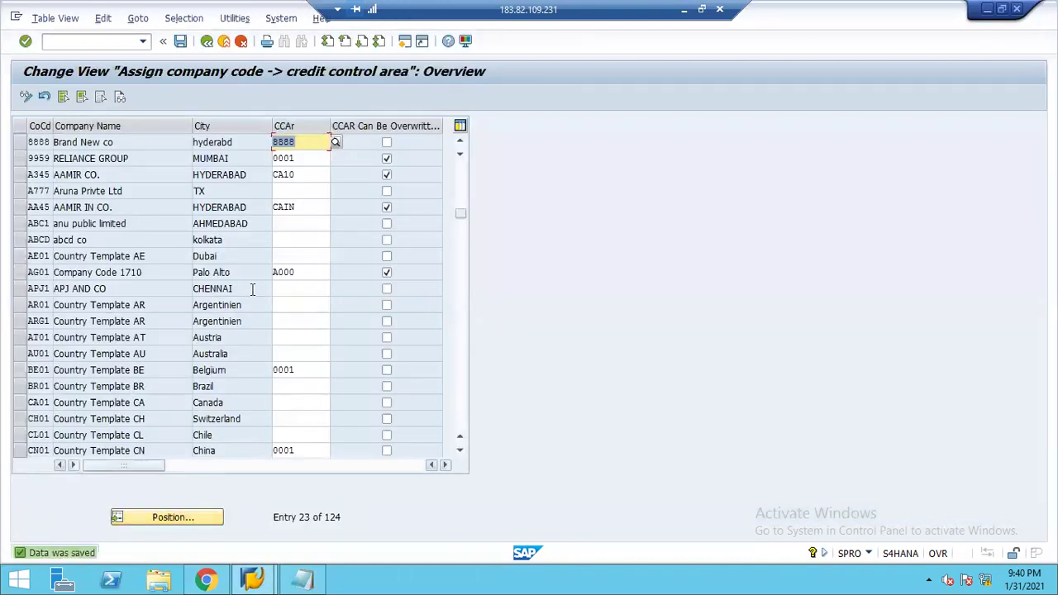
left_click(207, 41)
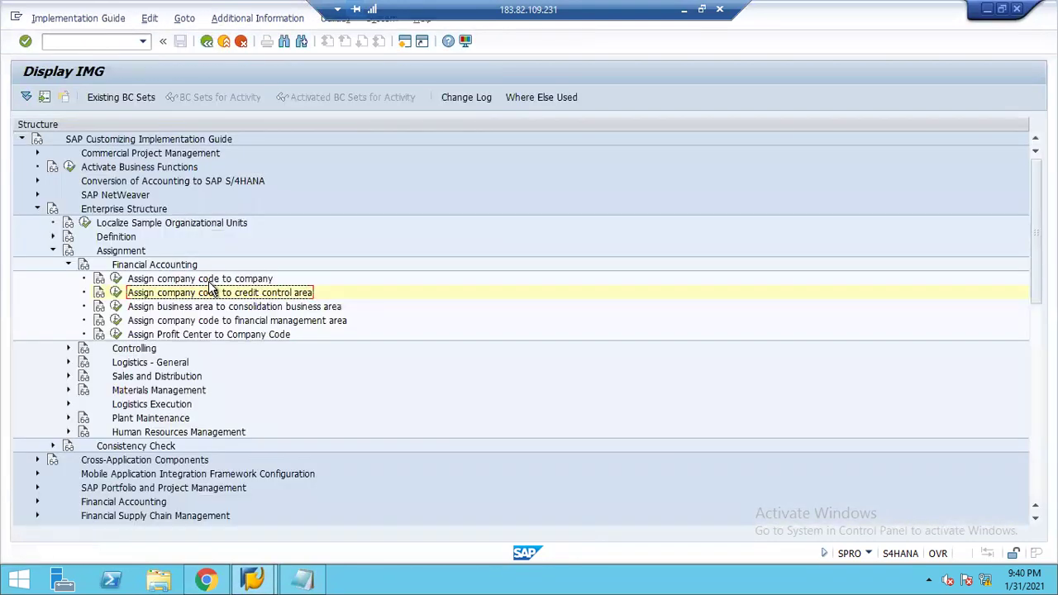
- Collapse Assignment, expand Definition > Logistics - General, and open Define valuation level
left_click(202, 335)
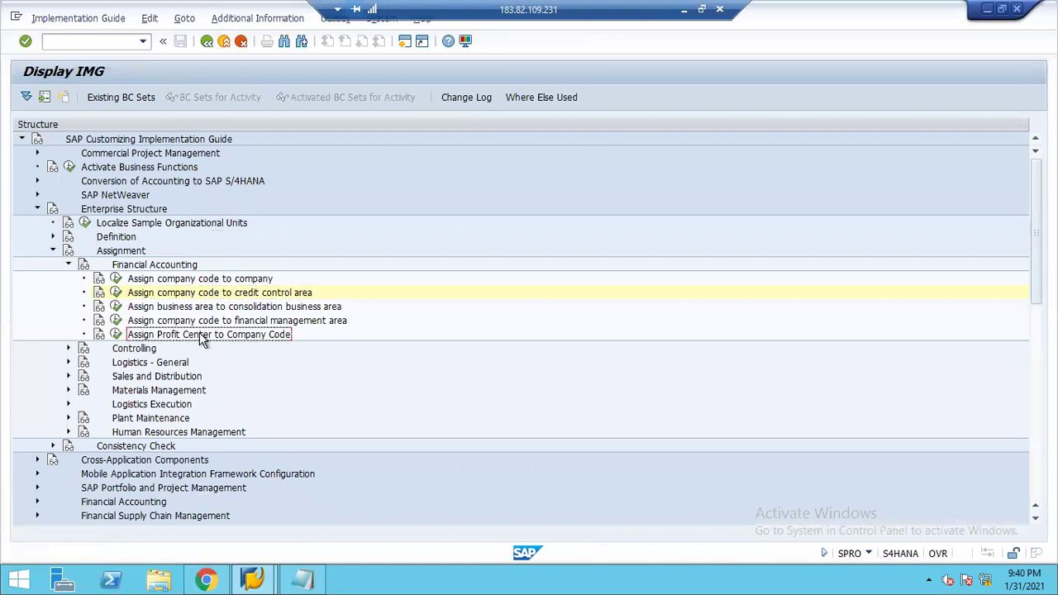
left_click(211, 321)
key("Up")
key("Up")
key("Up")
key("Up")
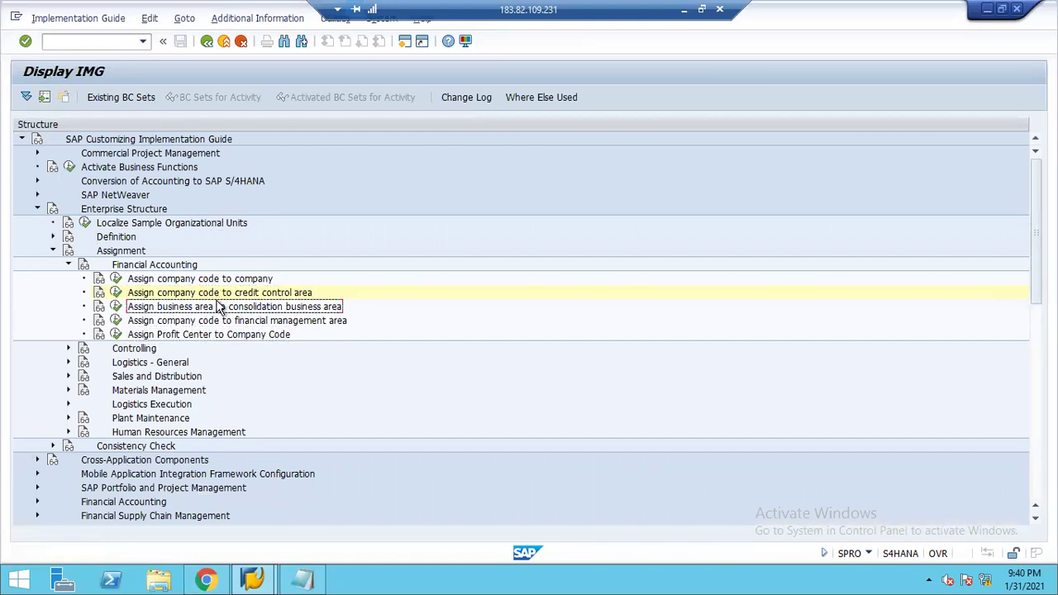
key("Left")
key("Left")
key("Left")
key("Up")
key("Up")
key("Up")
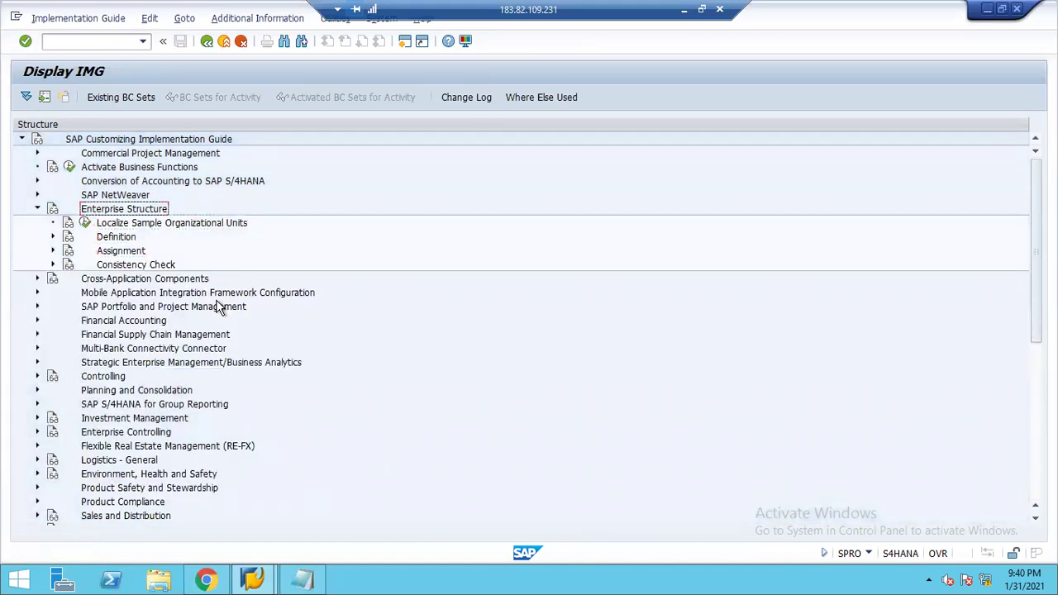
key("Down")
key("Down")
key("Right")
key("Down")
key("Down")
key("Down")
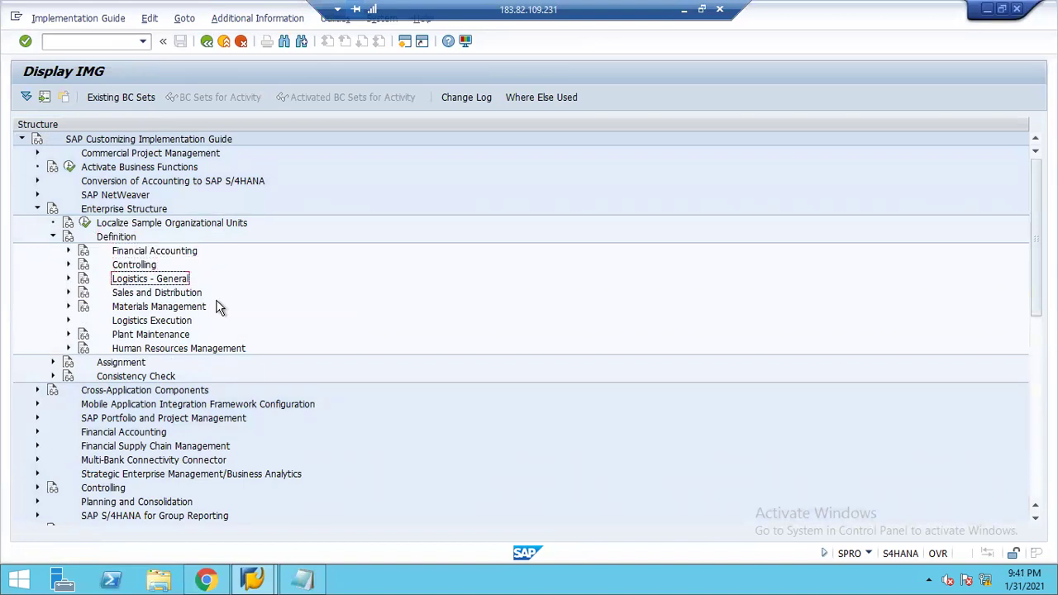
key("Right")
key("Down")
key("Right")
key("Return")
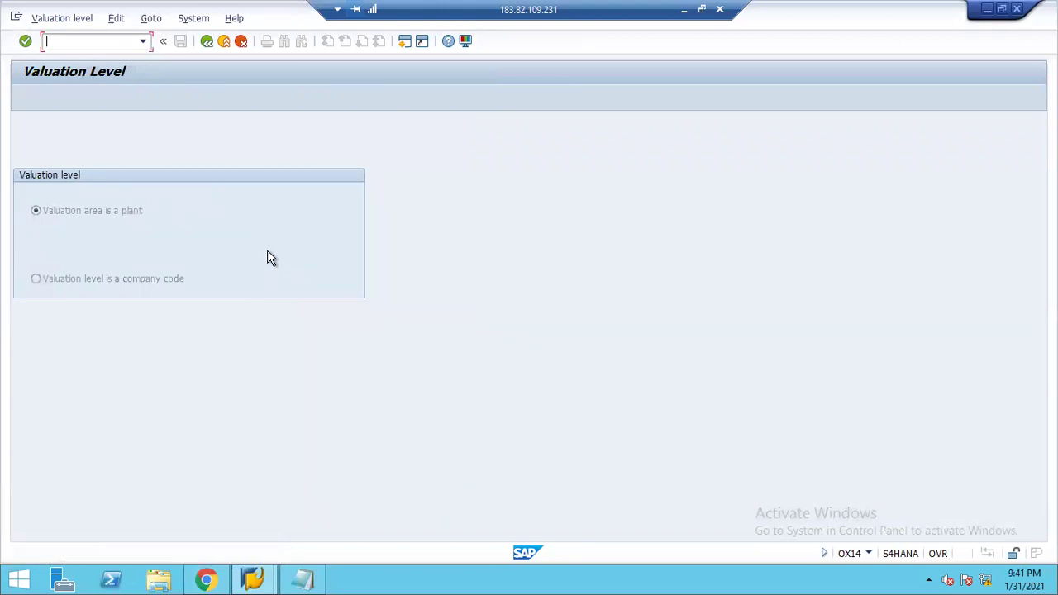
- Leave the valuation level screen and open Define Plant to list existing plants
left_click(207, 41)
key("Down")
key("Right")
key("Return")
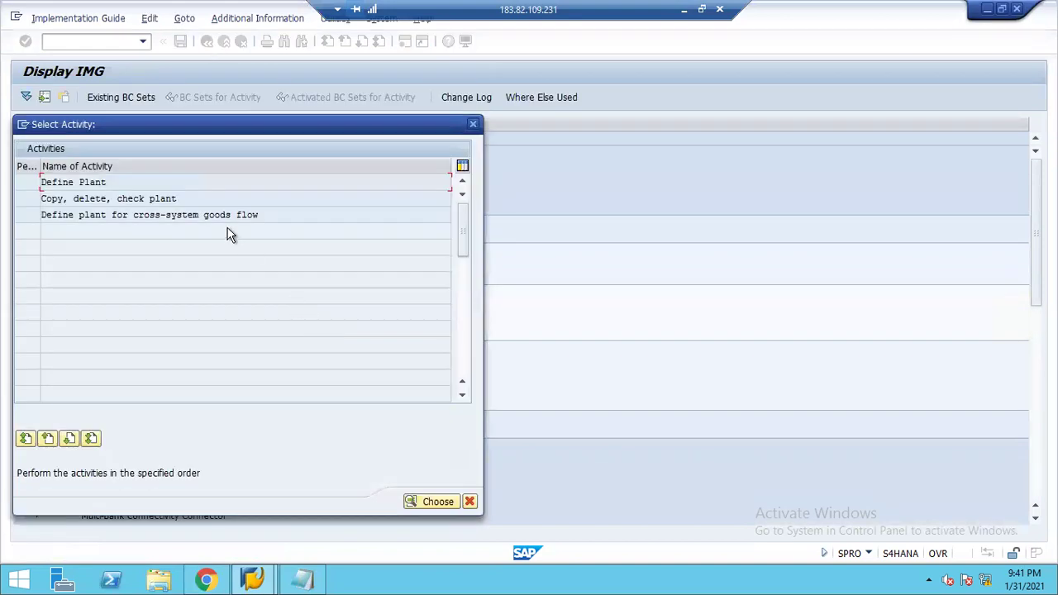
double_click(163, 184)
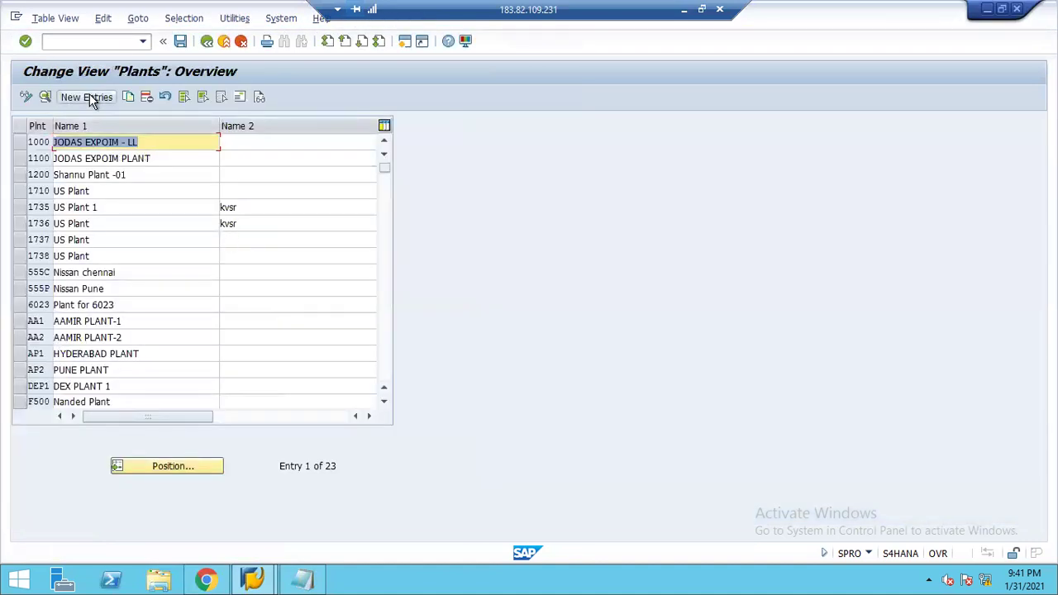
- Create new plant 8888 named 'plant for Brand new'
left_click(87, 97)
type("8888")
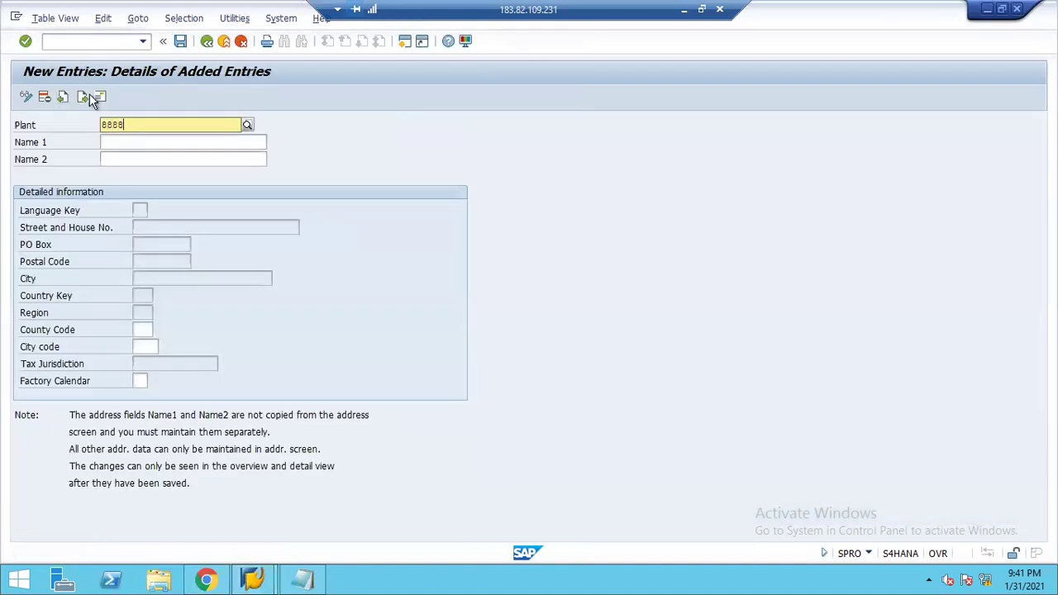
key("Return")
type("pa")
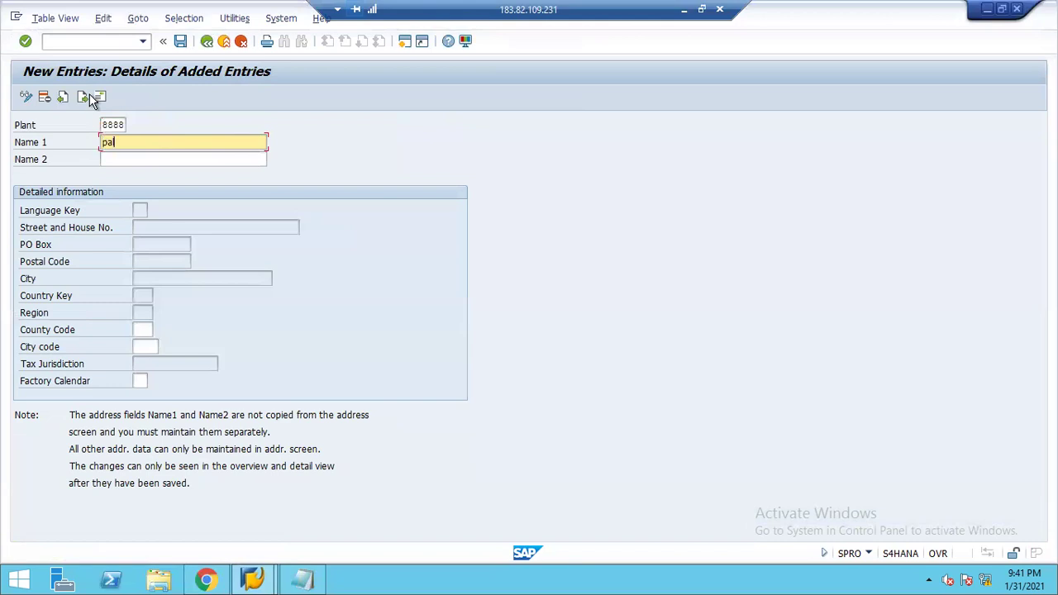
key("BackSpace")
key("BackSpace")
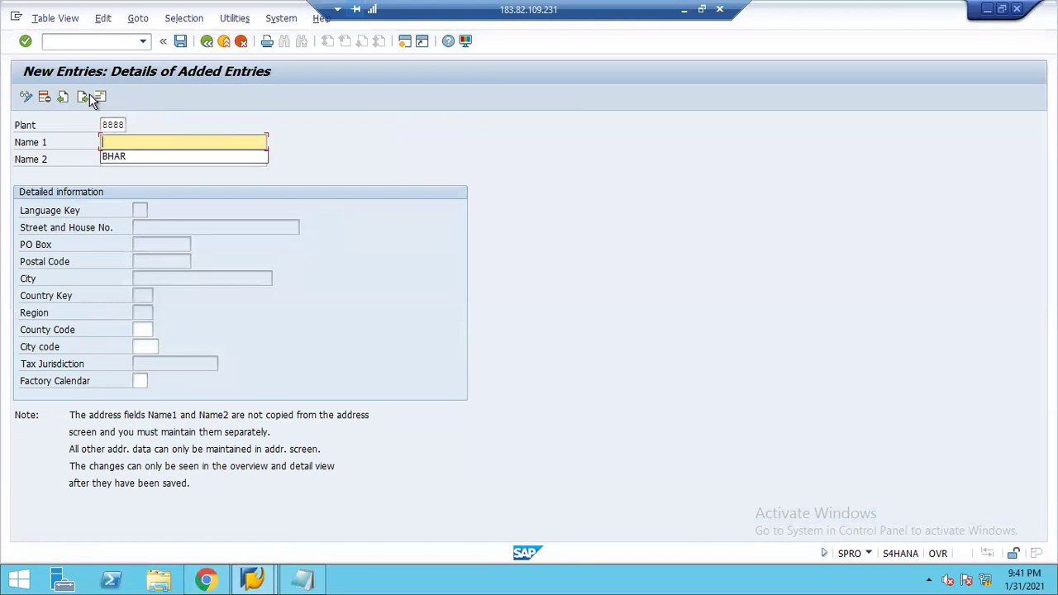
type("plant f")
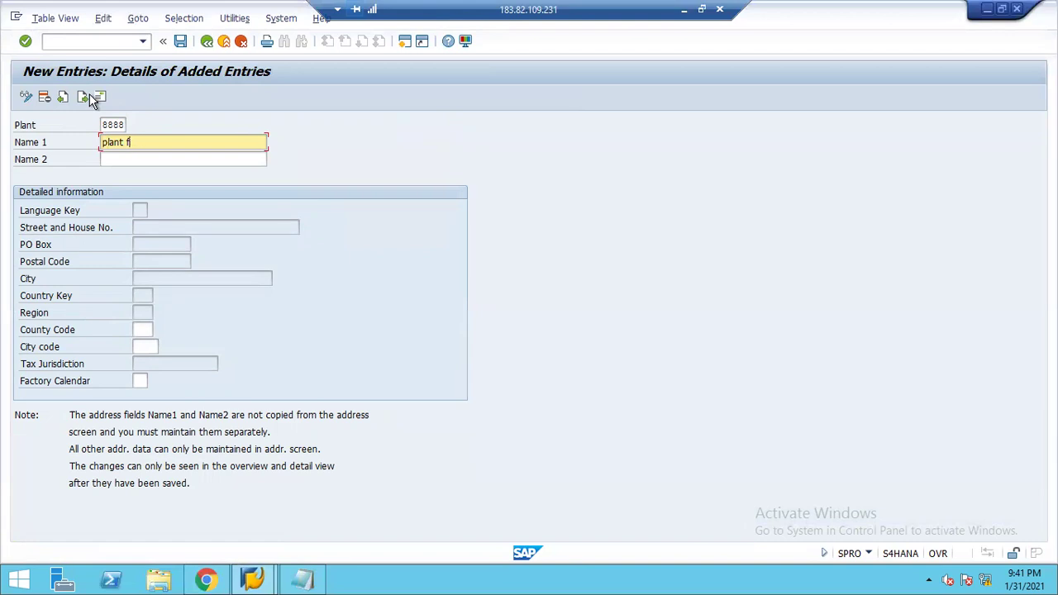
type("ro Brand new")
key("Return")
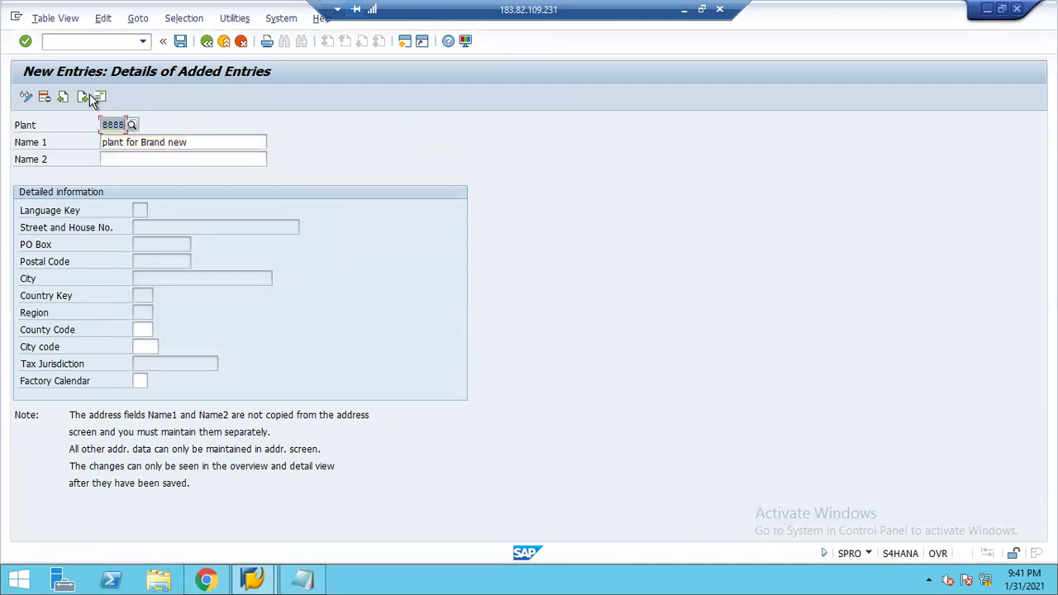
- Set the plant 8888 address country to IN, then return to the IMG and close the activity list
left_click(92, 98)
key("Tab")
key("Tab")
key("Tab")
key("Tab")
key("Tab")
key("Tab")
key("Tab")
key("Tab")
type("in")
key("Return")
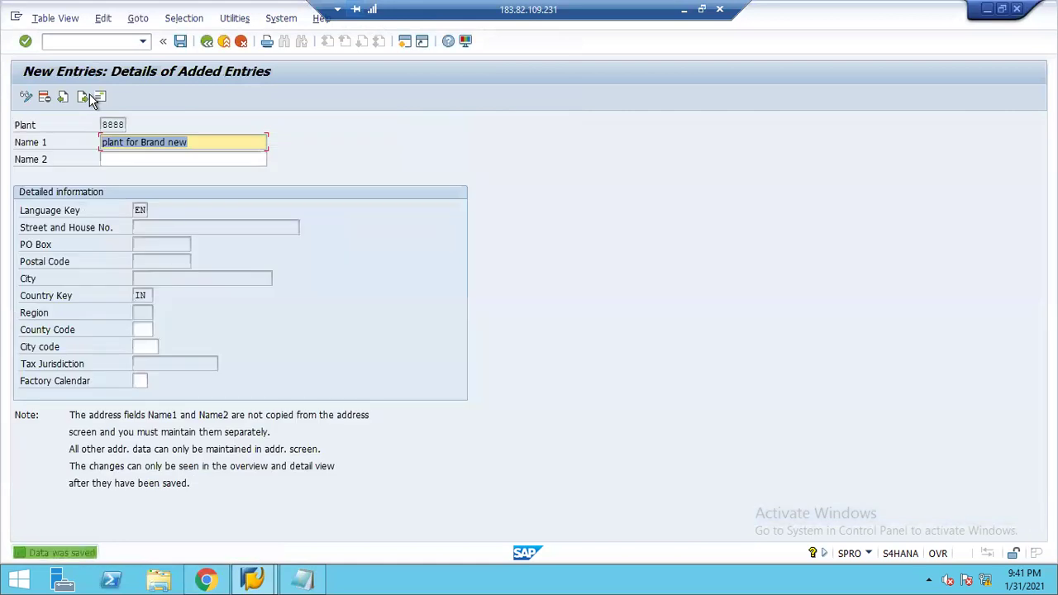
key("F3")
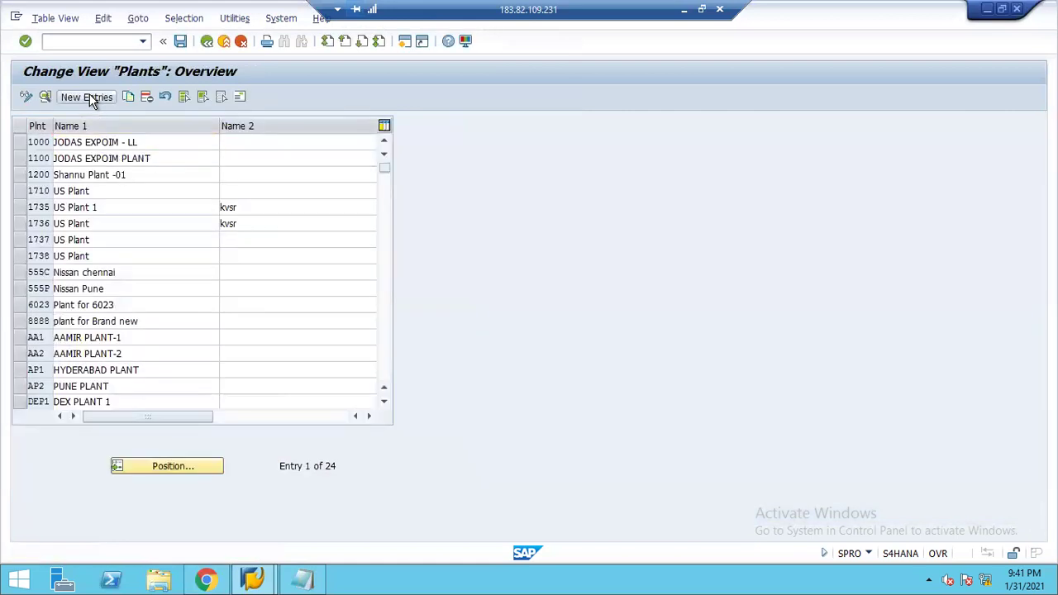
key("F3")
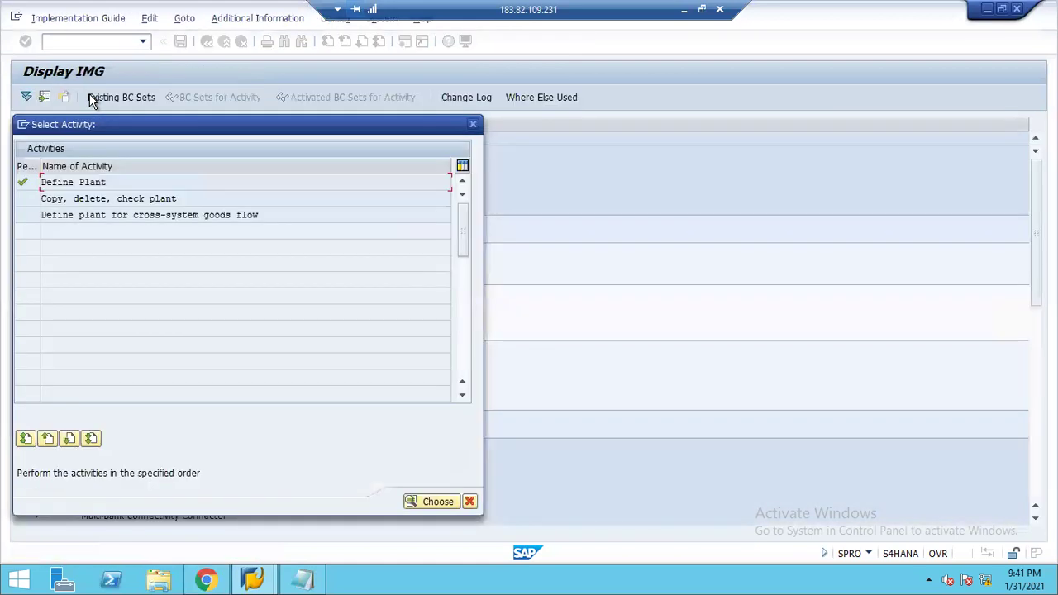
left_click(473, 126)
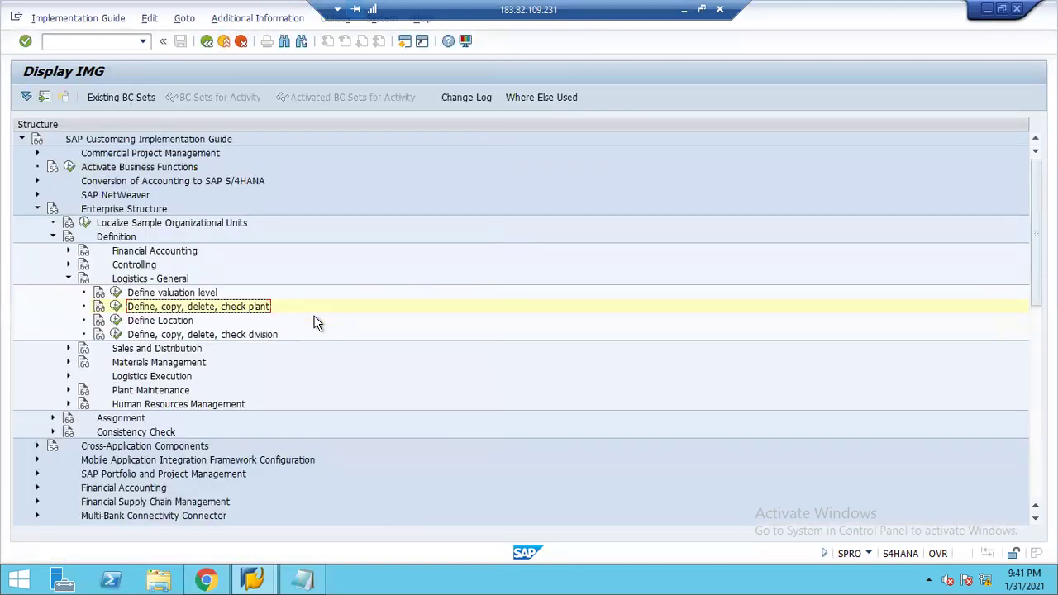
- In Define Location, add location 01 'hyderabd location' for plant 8888
double_click(316, 321)
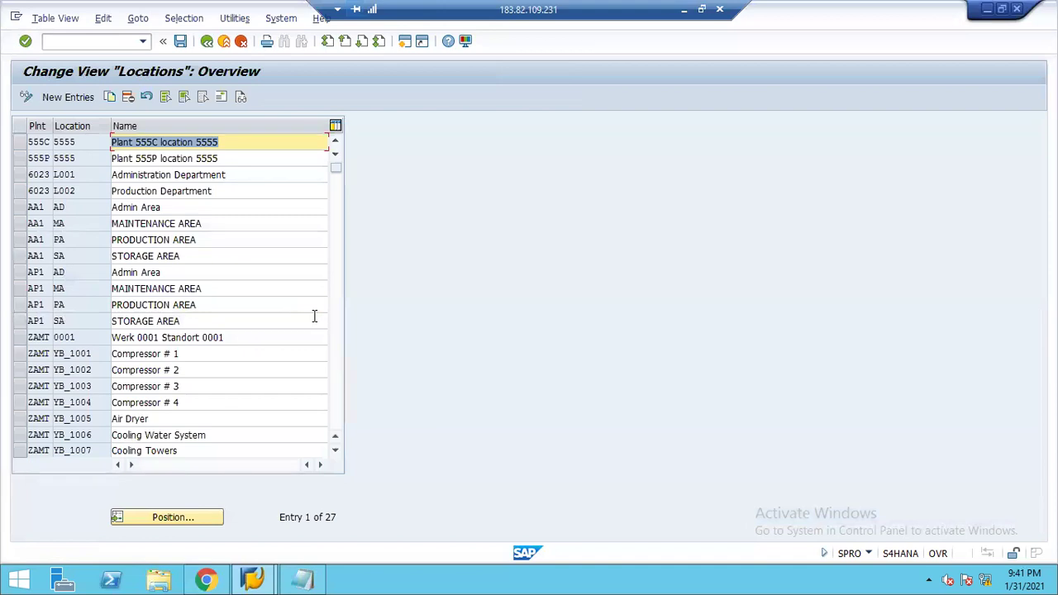
left_click(86, 97)
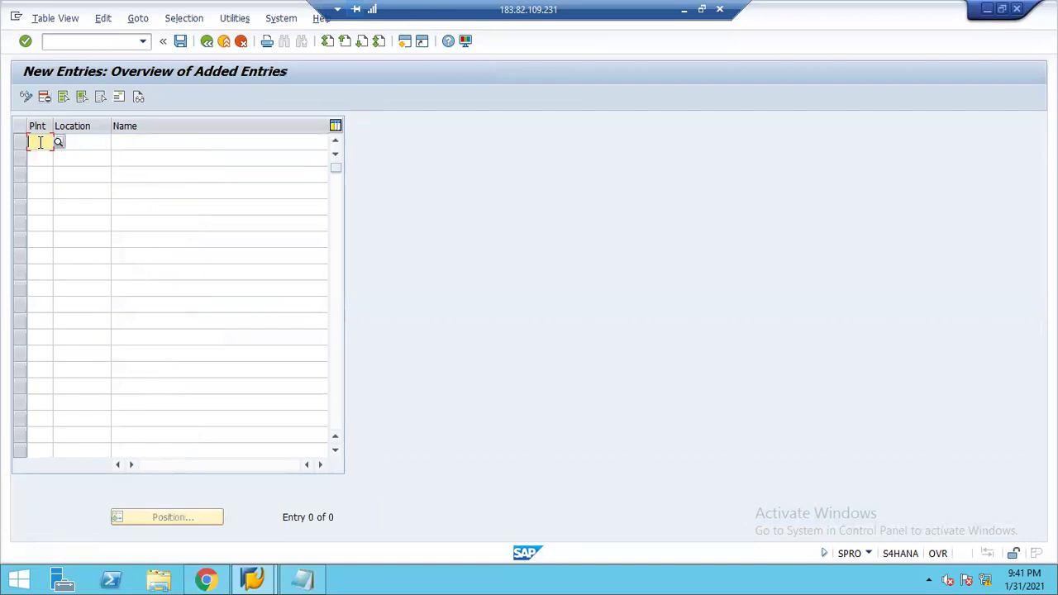
type("8888")
key("Tab")
type("01")
key("Tab")
type("hy")
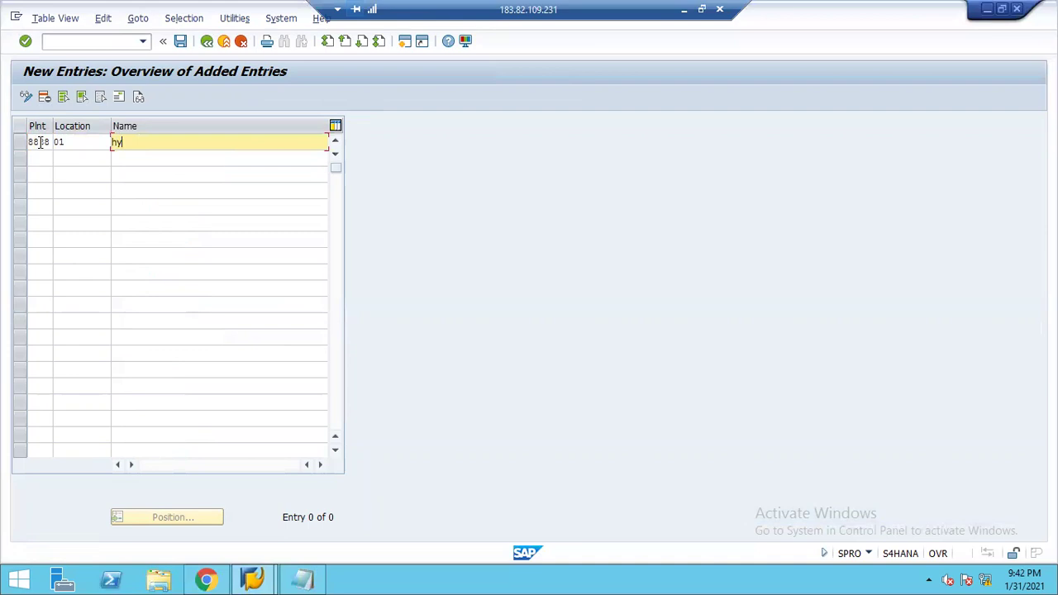
type("derabd location")
- Set the location address country to IN, save, and return to the IMG
double_click(40, 142)
key("Down")
key("Tab")
key("Tab")
key("Tab")
key("Tab")
key("Tab")
key("Tab")
key("Tab")
key("Tab")
key("Tab")
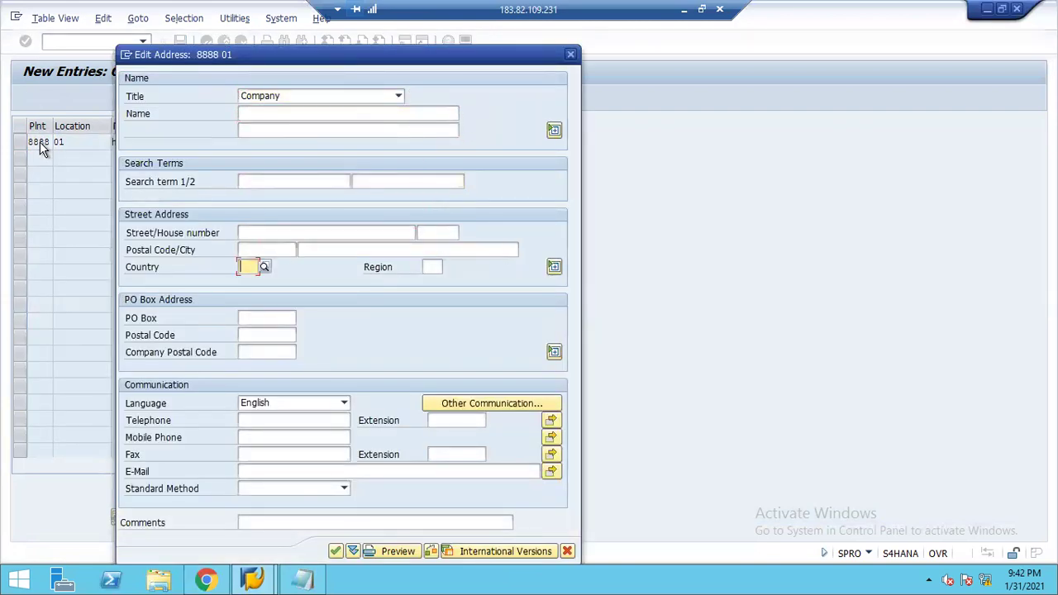
type("IN")
key("Return")
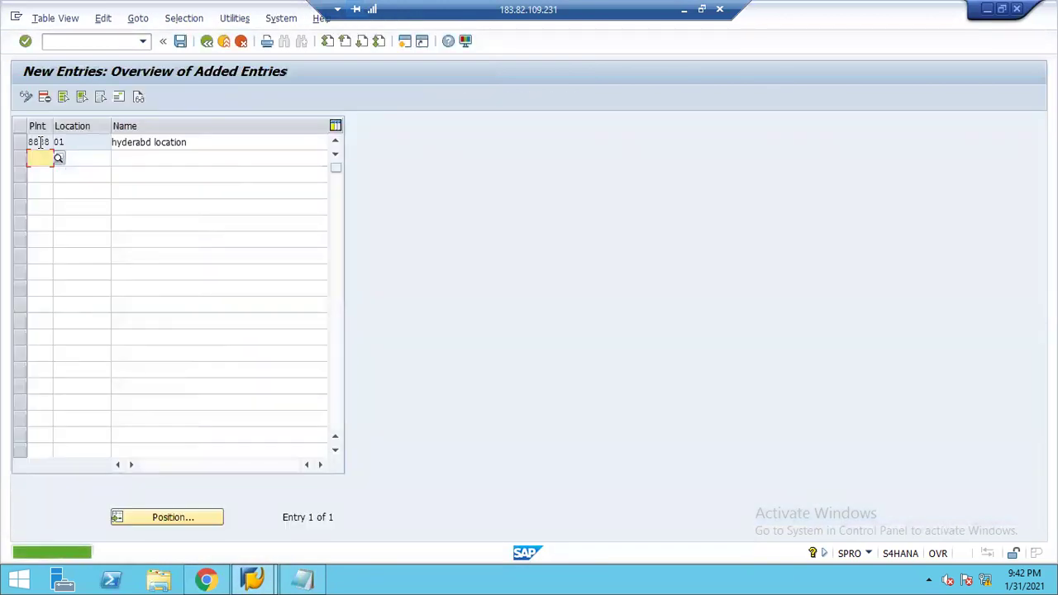
key("F3")
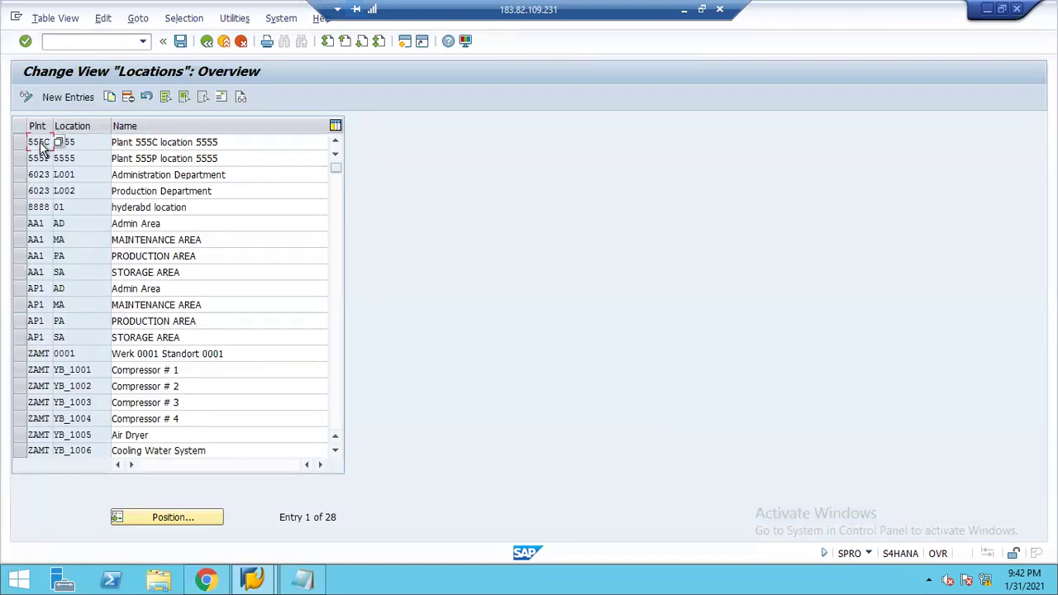
key("F3")
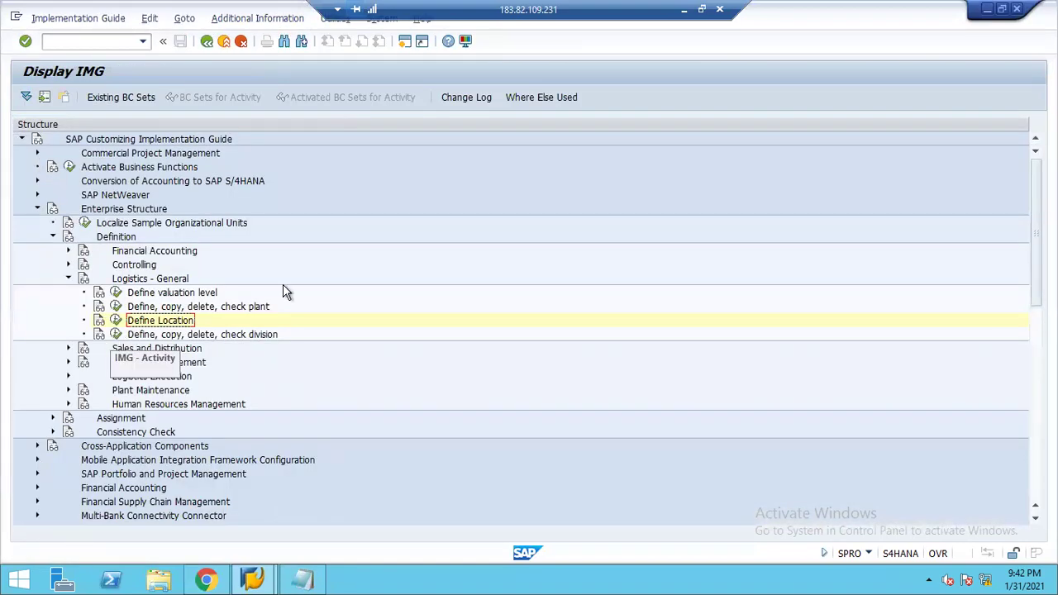
key("Down")
key("F2")
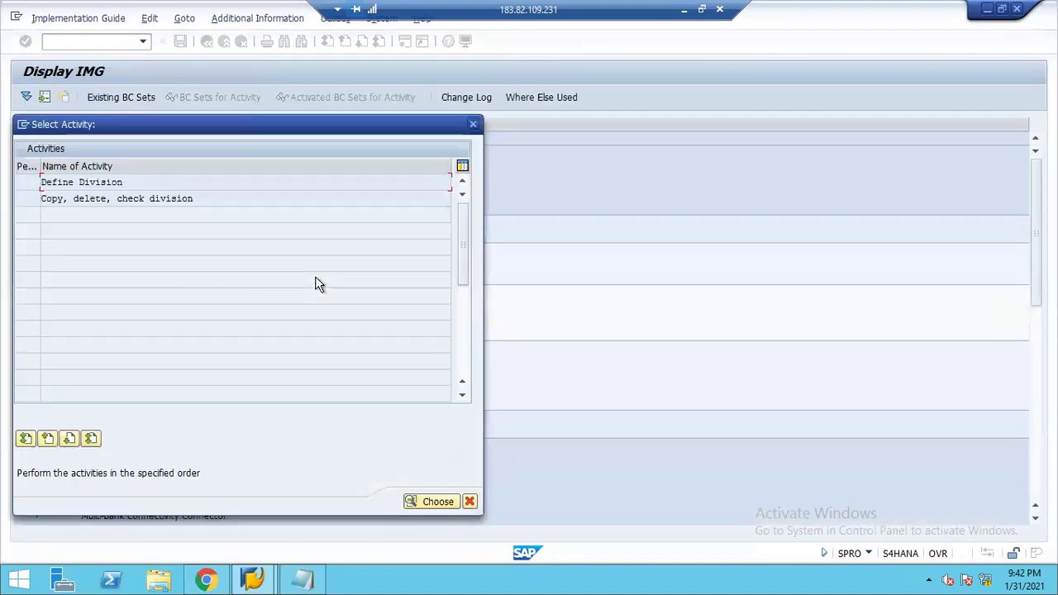
- In Define Division, start a new division entry named 'divisipn 8888'
double_click(157, 184)
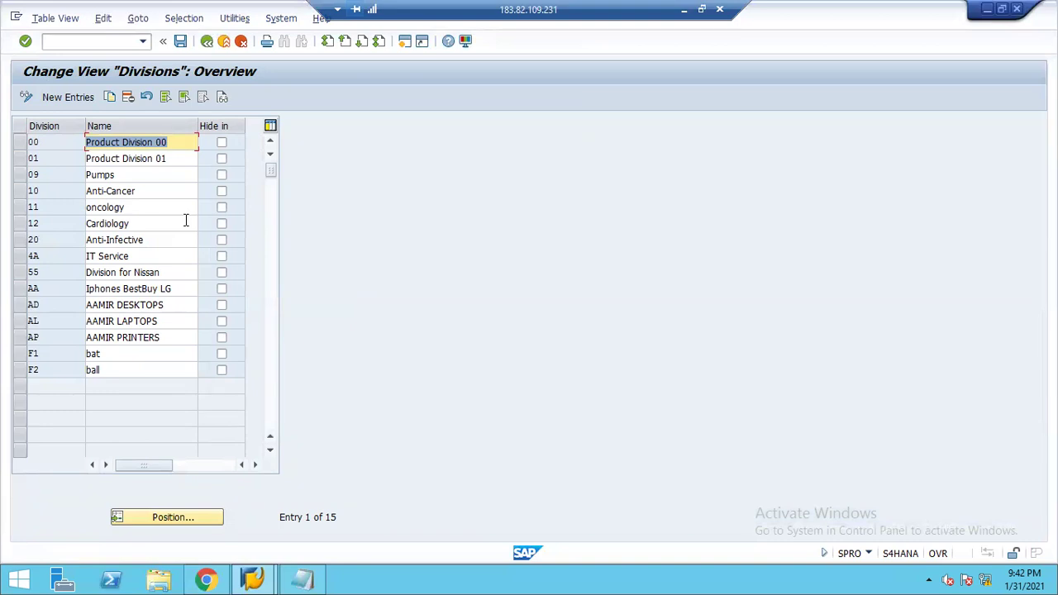
left_click(91, 101)
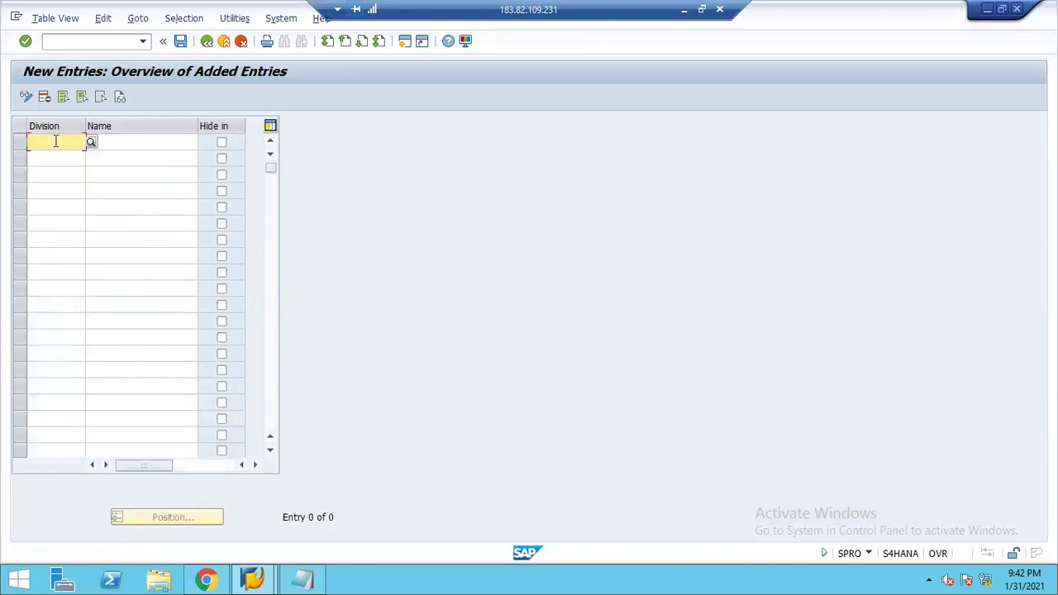
type("01")
key("Tab")
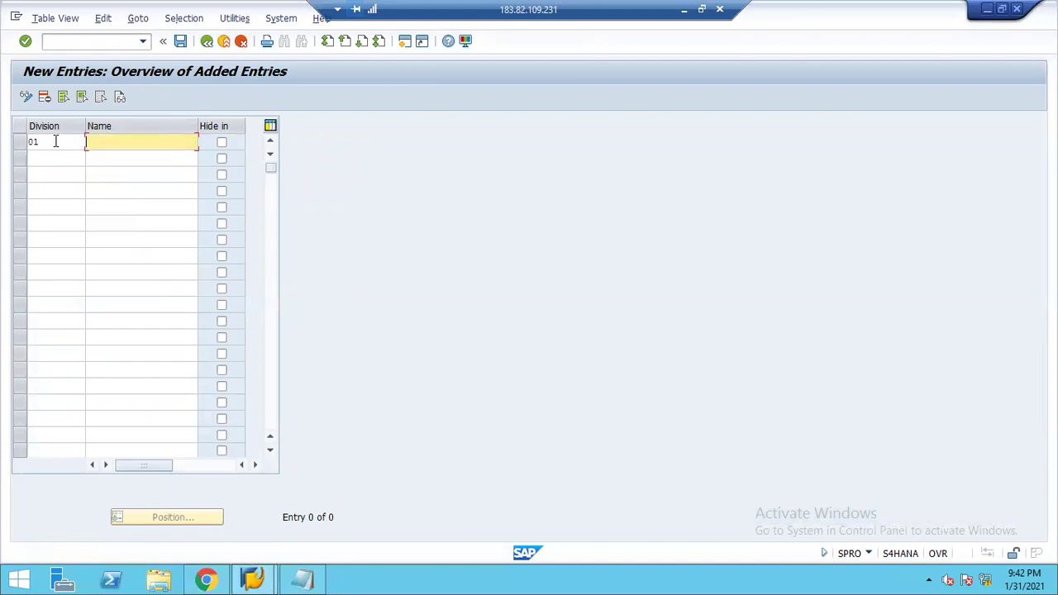
type("s")
key("BackSpace")
type("divisipn 8888")
key("Tab")
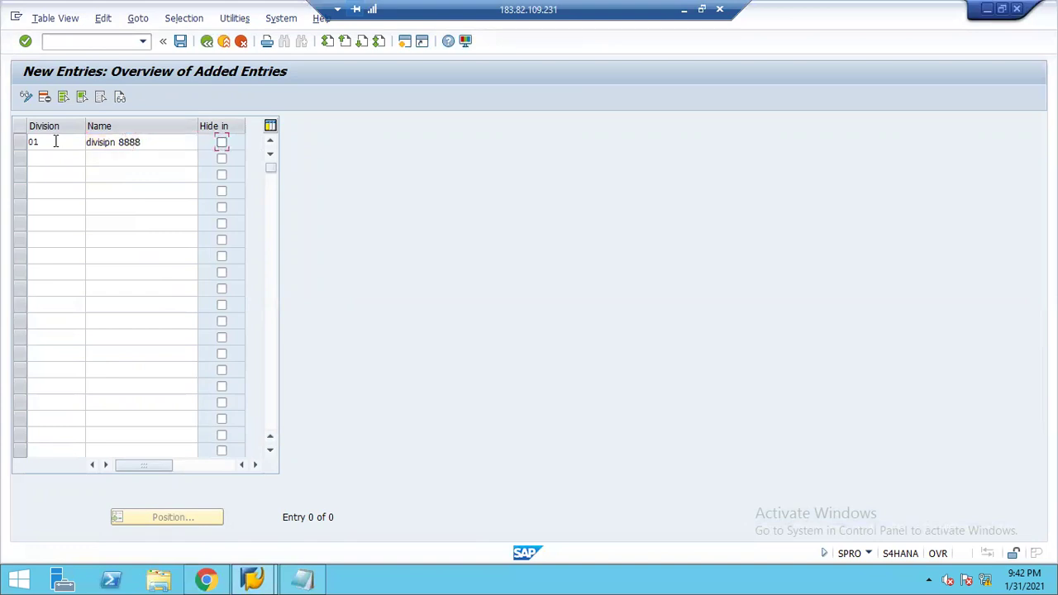
key("Return")
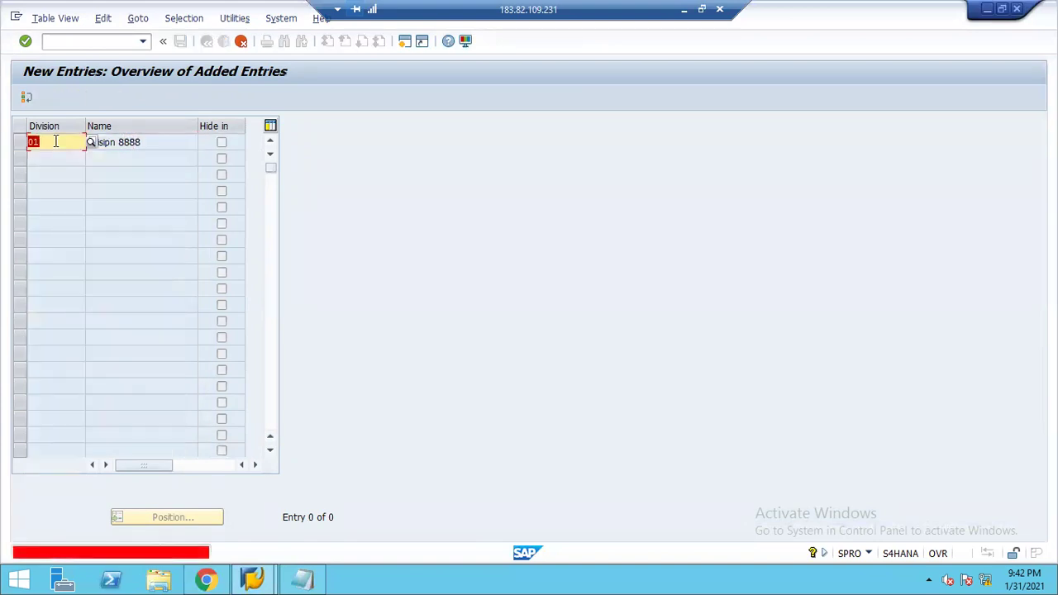
- Set the division key to 88, accept it, and return to the IMG, closing the activity list
type("88")
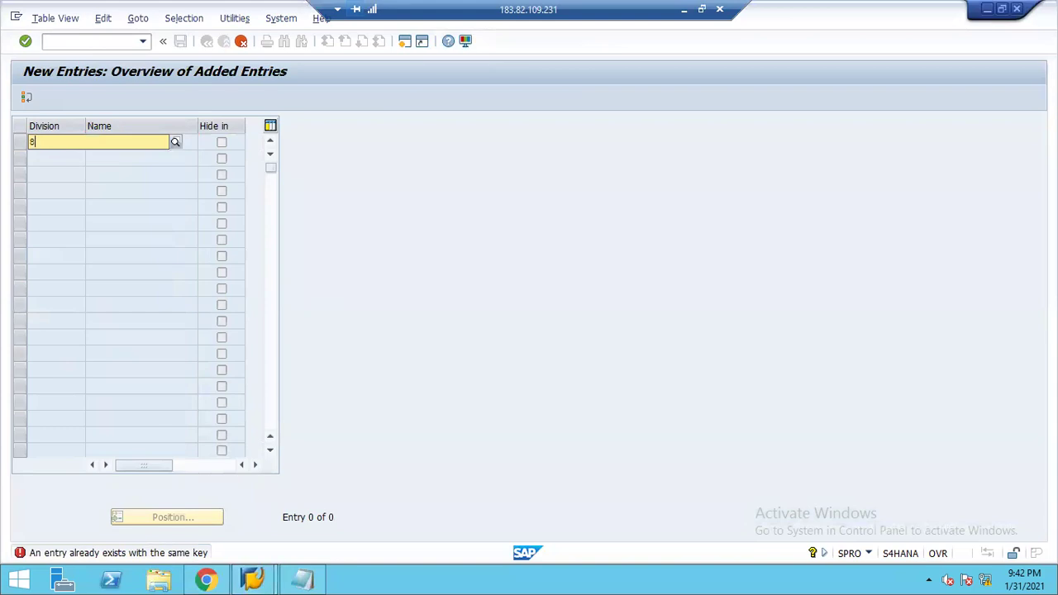
key("Return")
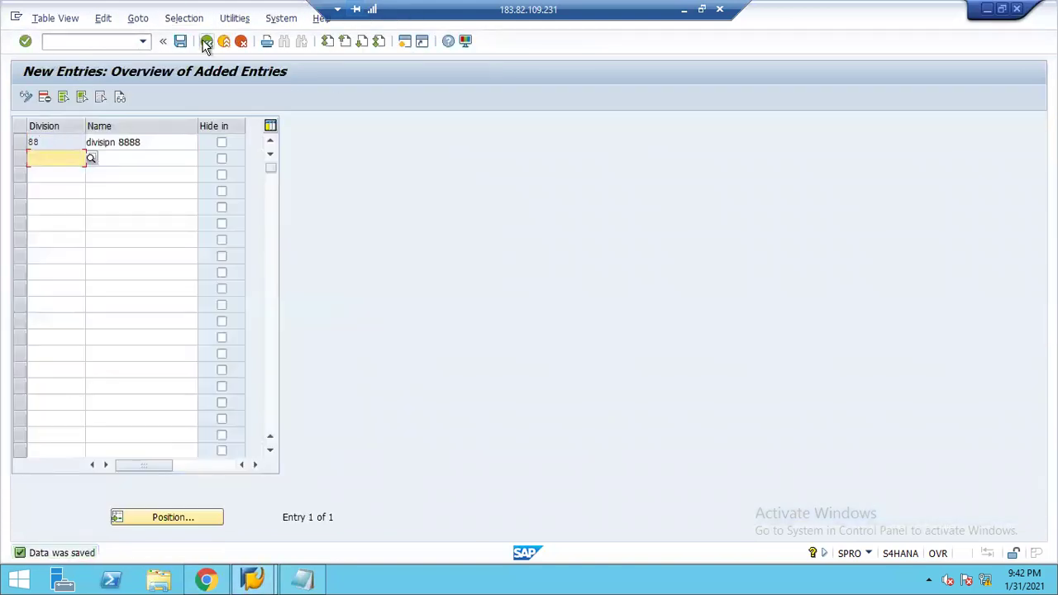
left_click(206, 41)
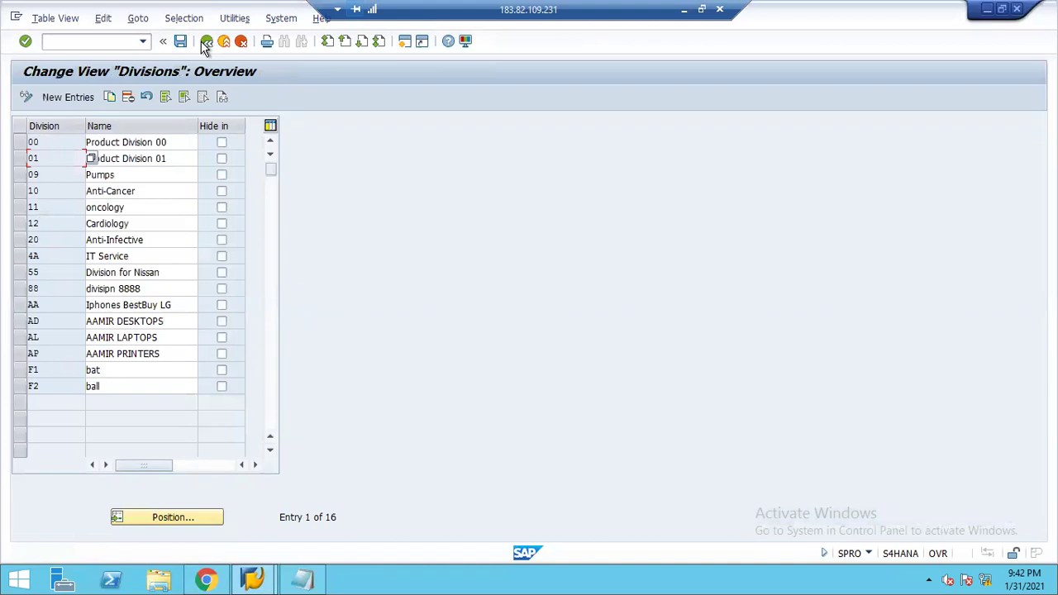
left_click(205, 44)
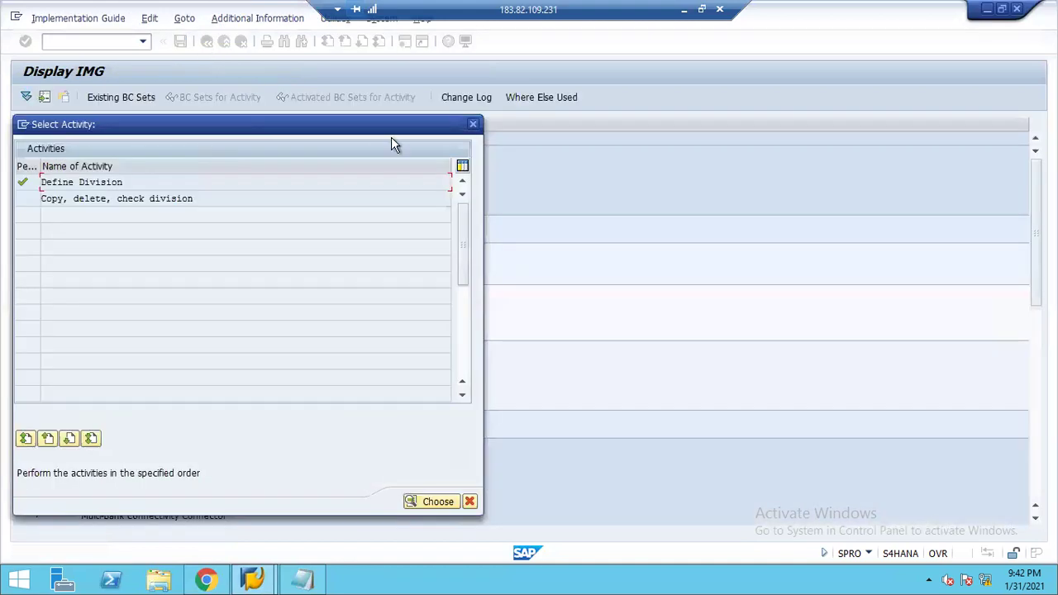
left_click(473, 125)
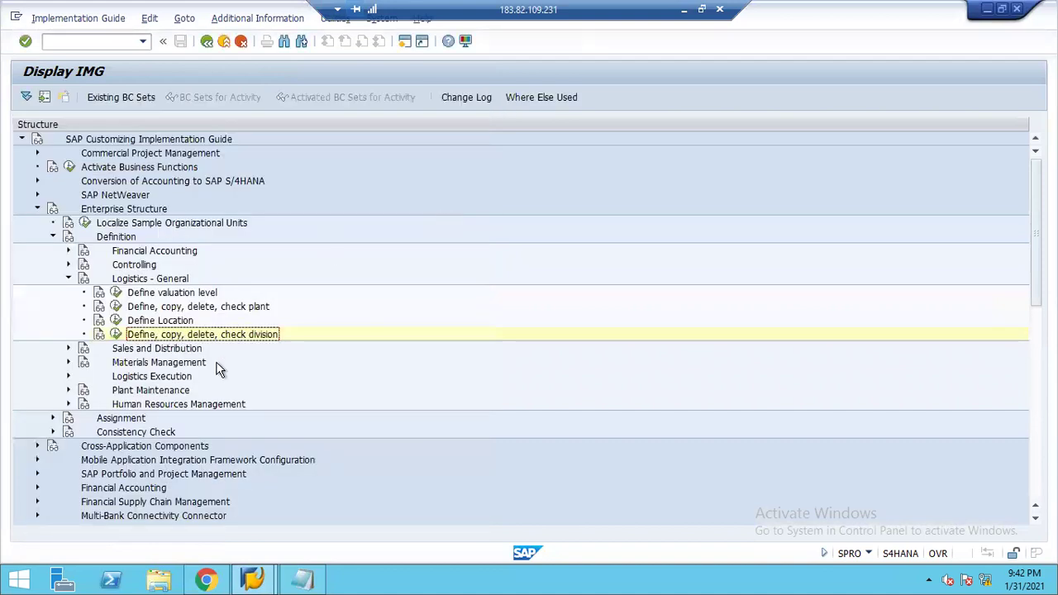
- Collapse Logistics - General, expand Sales and Distribution, and open Define Sales Organization
key("Up")
key("Up")
key("Up")
key("Up")
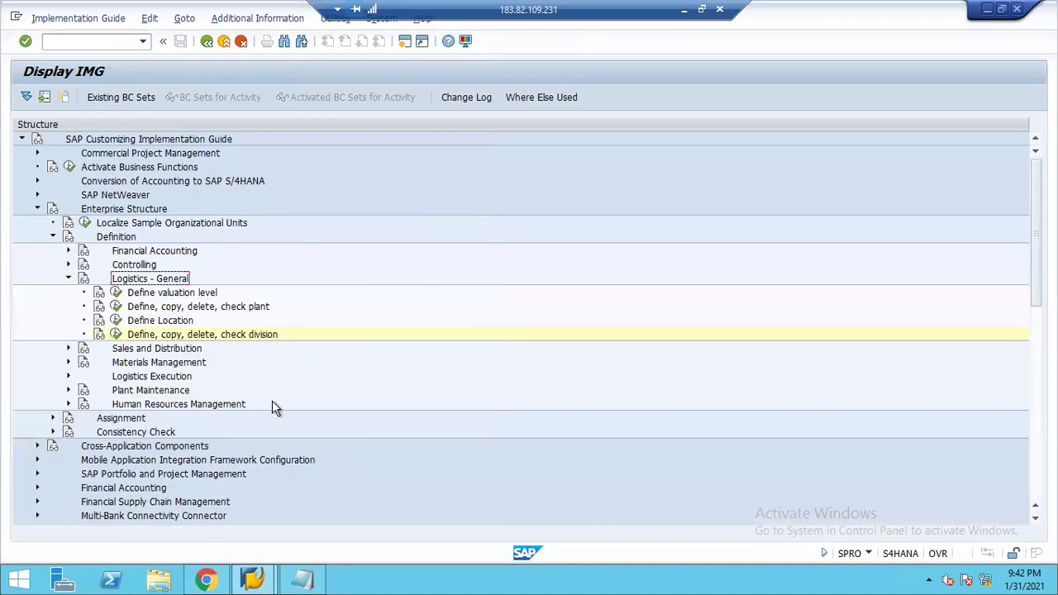
key("Left")
key("Down")
key("Right")
key("Down")
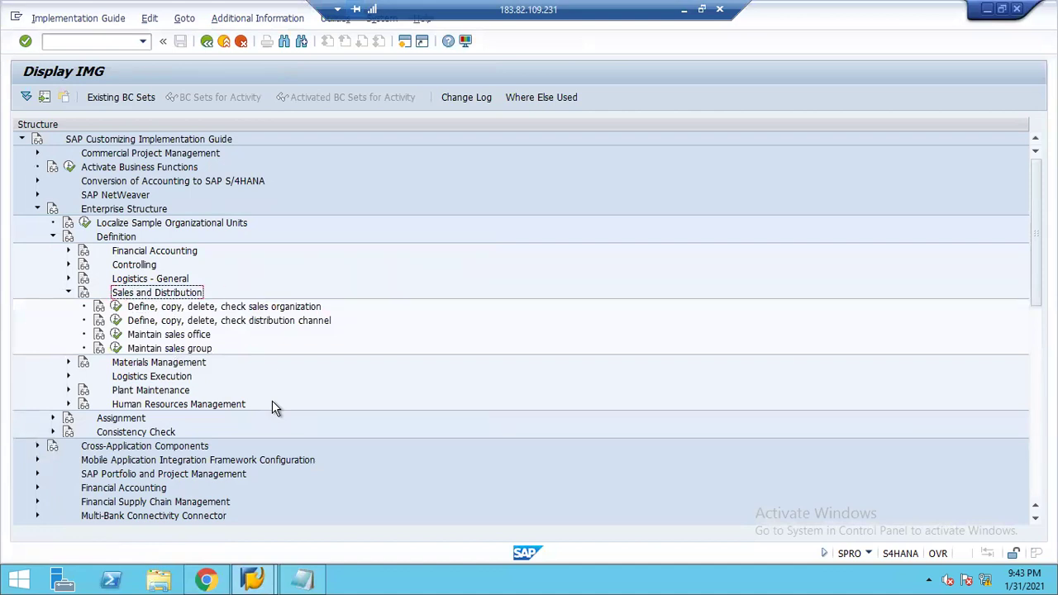
key("Return")
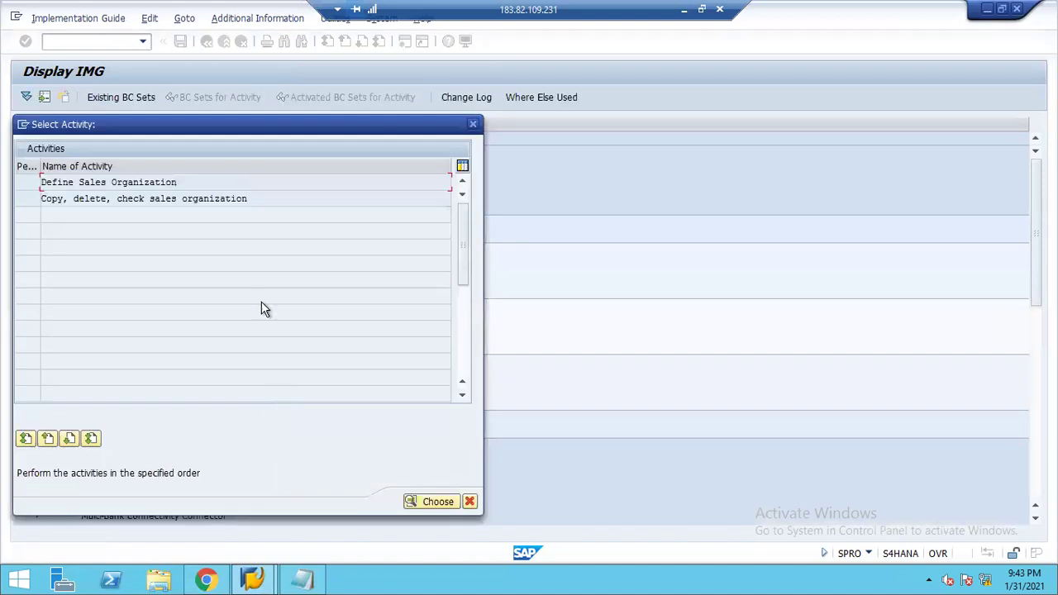
double_click(209, 185)
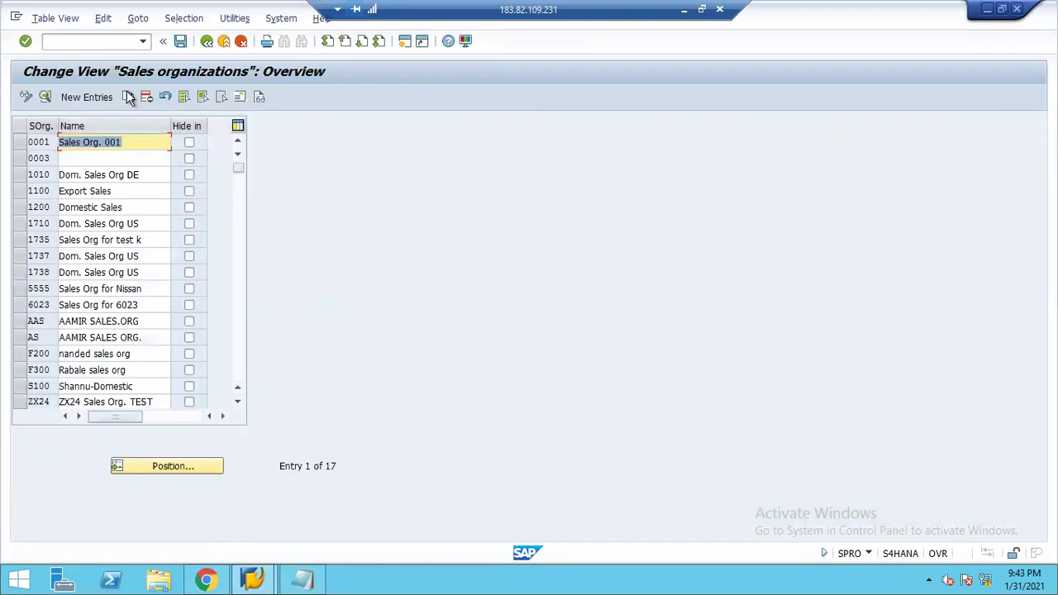
- Create sales organization 8888 with address title Company and country IN
left_click(105, 96)
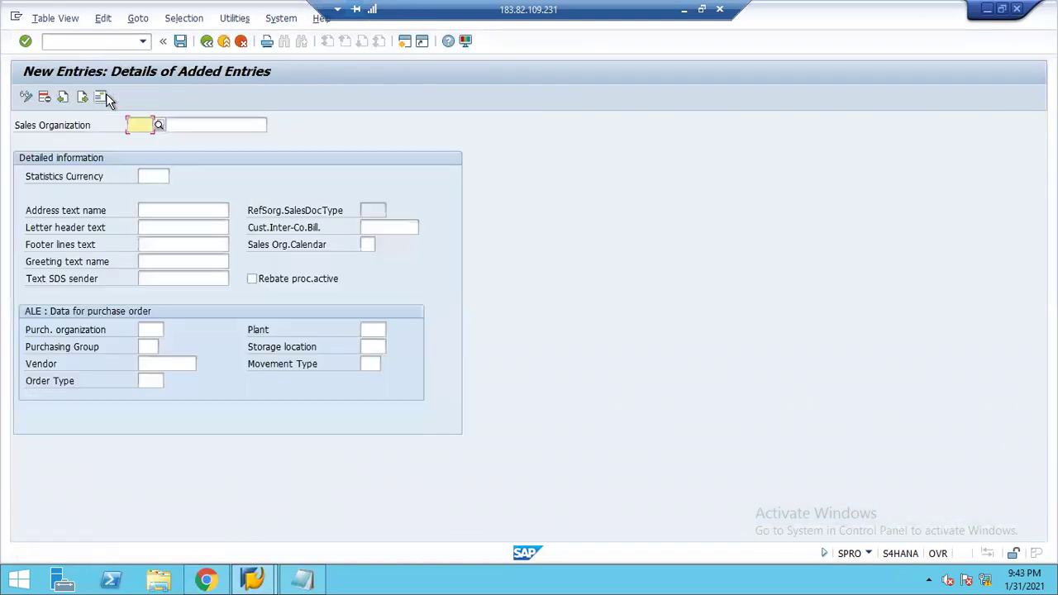
type("8888")
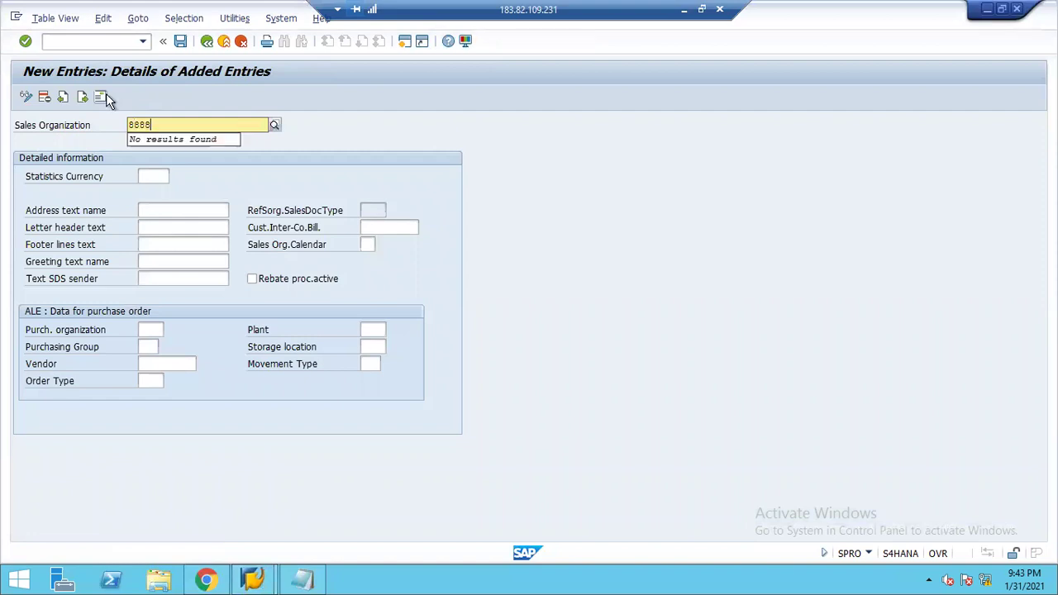
key("Tab")
left_click(105, 96)
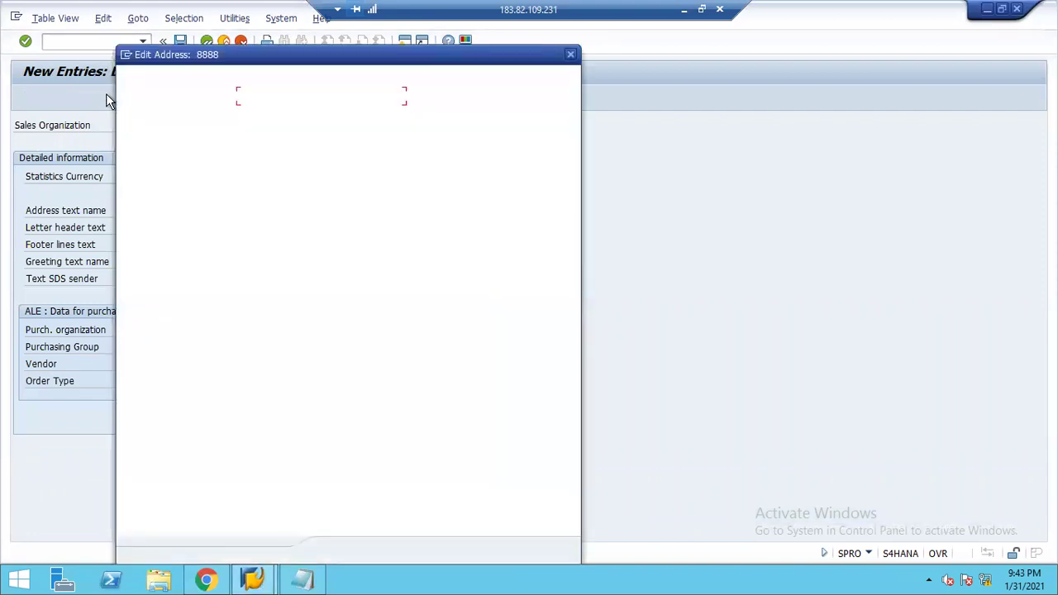
key("c")
key("Tab")
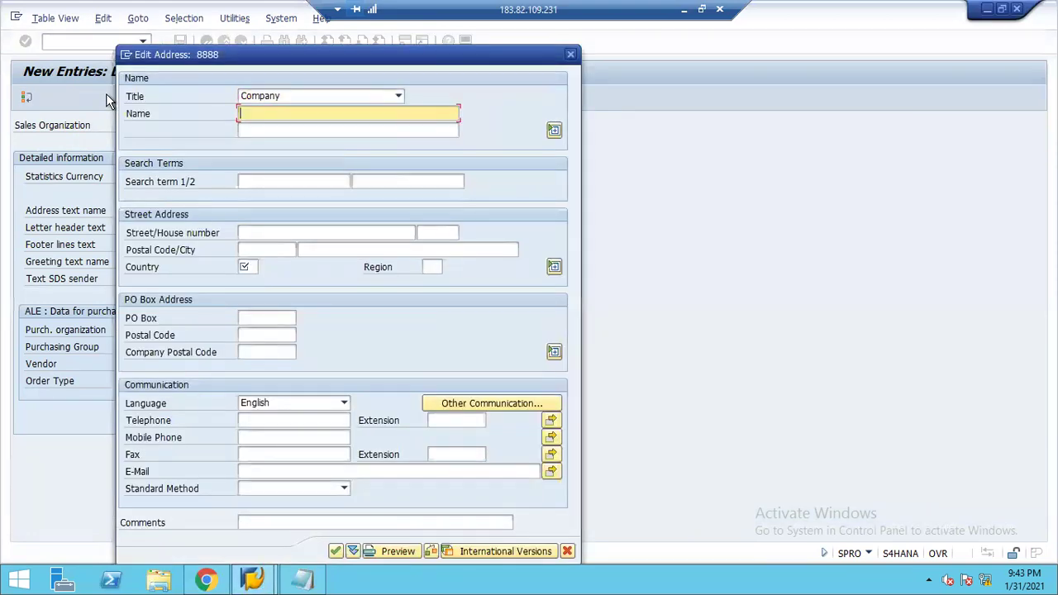
key("Tab")
key("Tab")
key("Tab")
key("Tab")
key("Tab")
key("Tab")
key("Tab")
key("Tab")
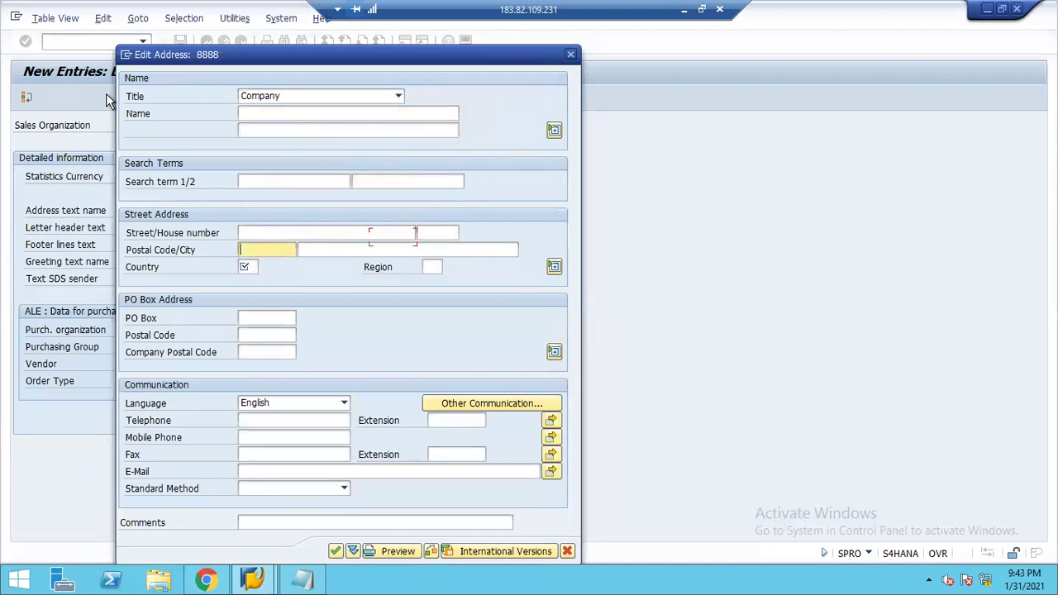
type("N")
key("Return")
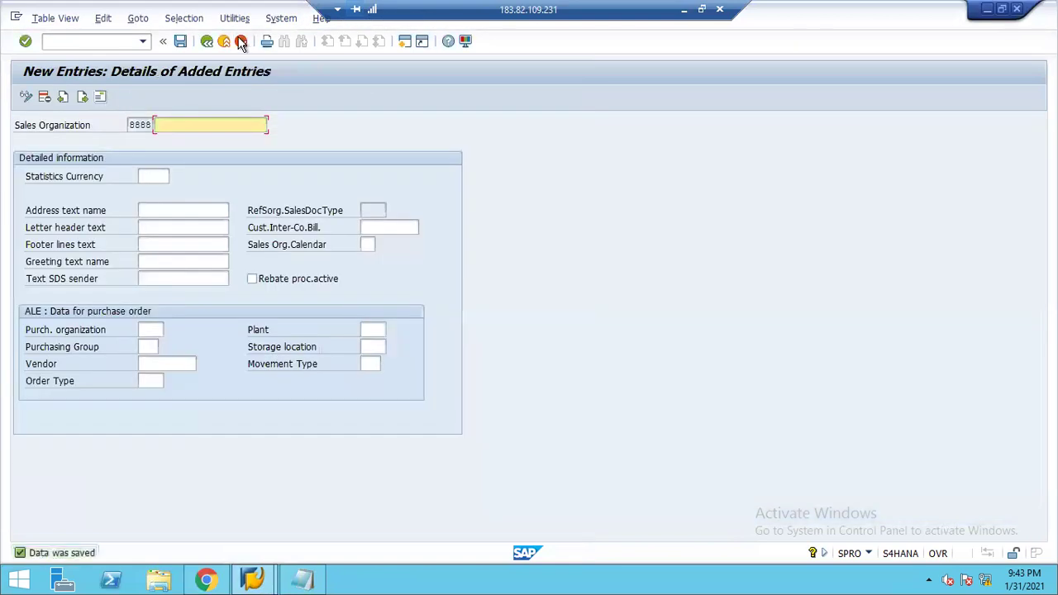
- Go back twice to the IMG and close the activity selection list
left_click(206, 41)
left_click(207, 41)
left_click(473, 125)
left_click(187, 323)
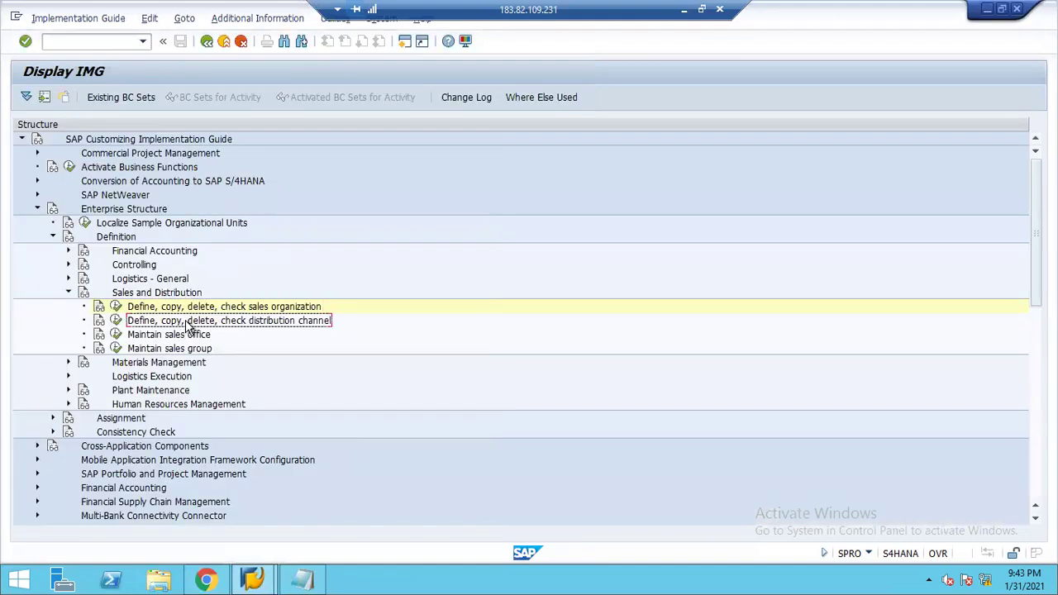
- In Define distribution channel, add channels 88 'Direct Customer' and 89 'Dealer'
left_click(116, 320)
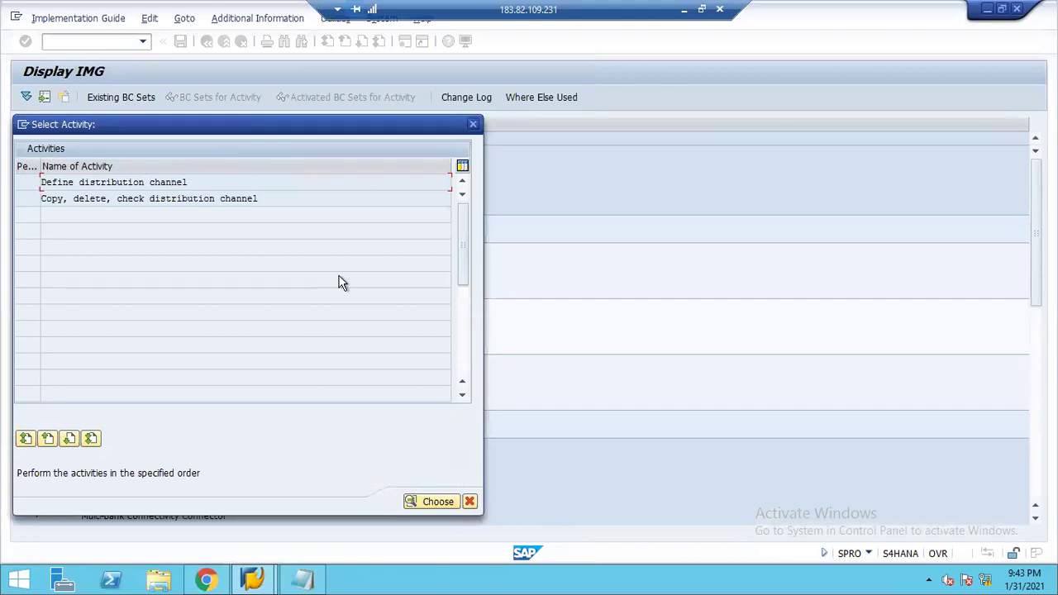
double_click(200, 183)
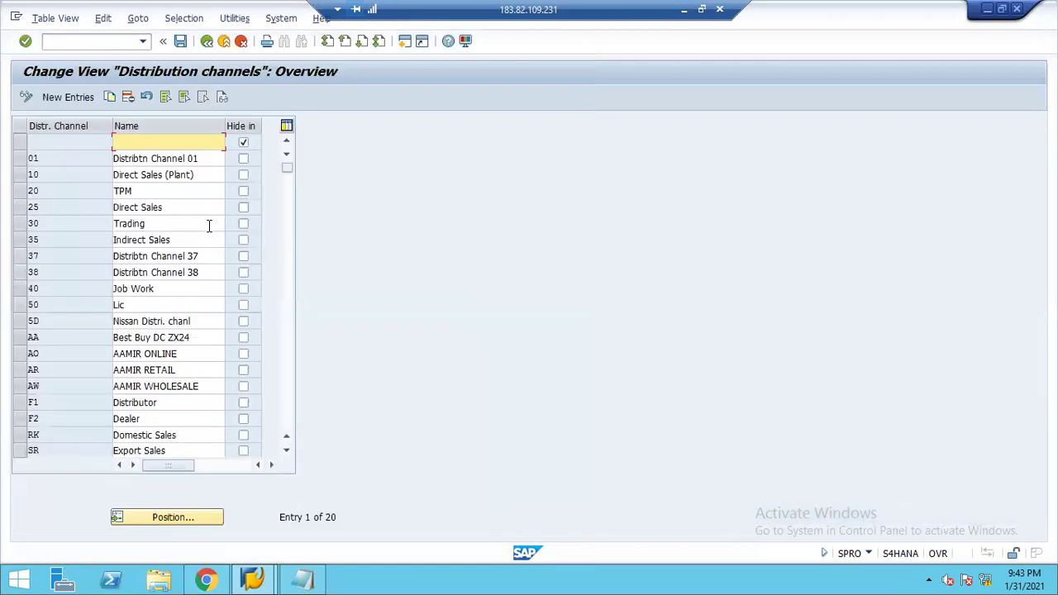
left_click(75, 99)
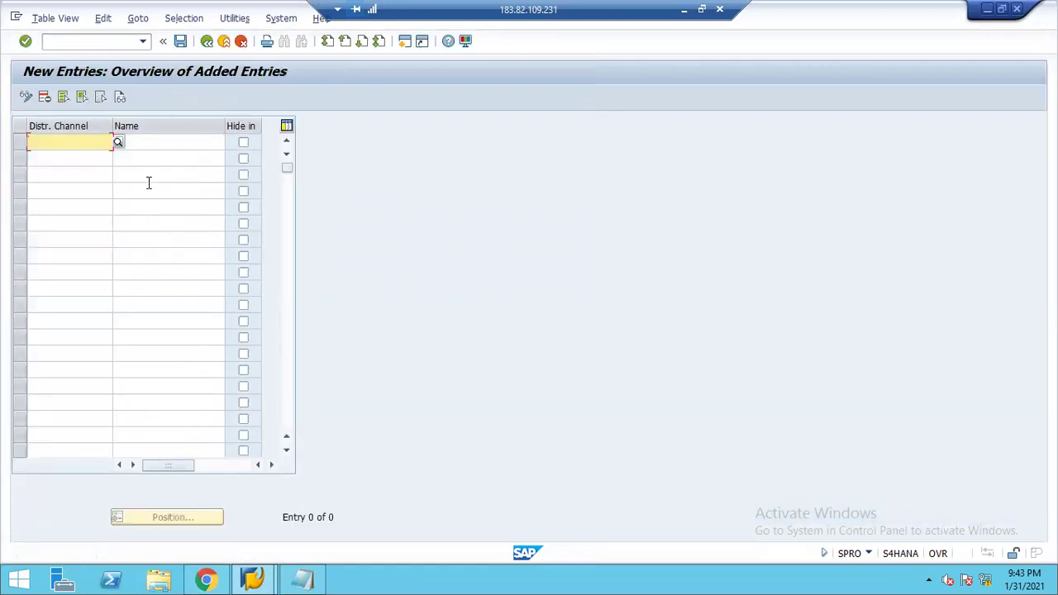
type("88")
key("Tab")
type("D")
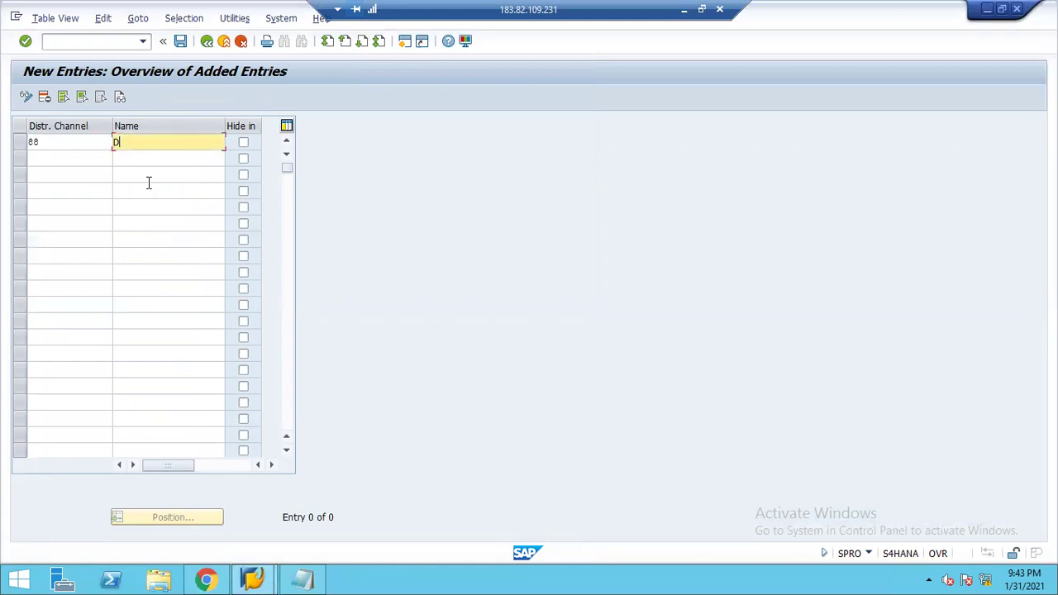
type("irect Customer")
key("Tab")
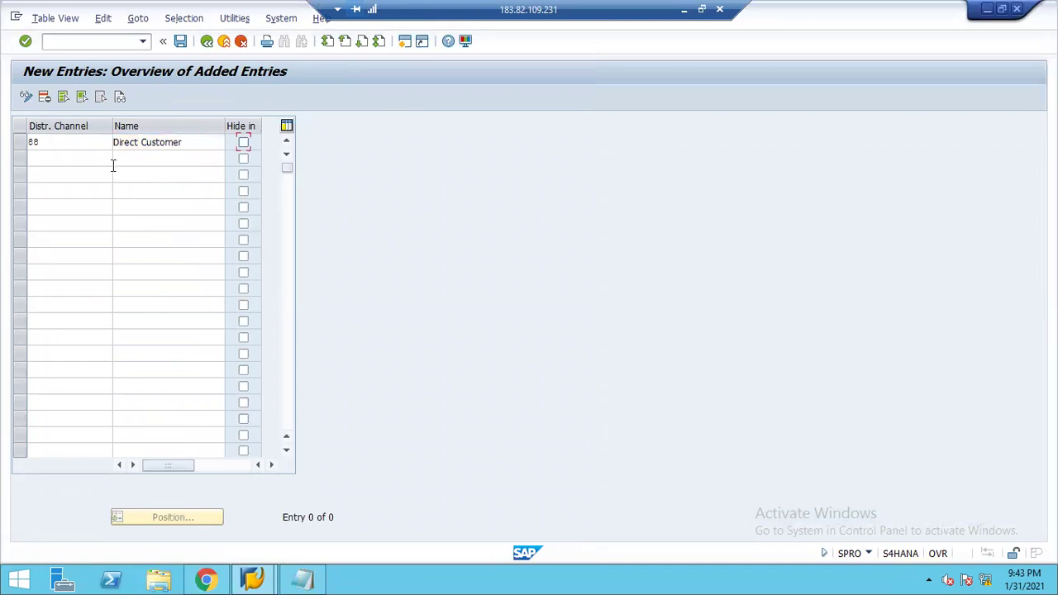
left_click(73, 161)
type("89")
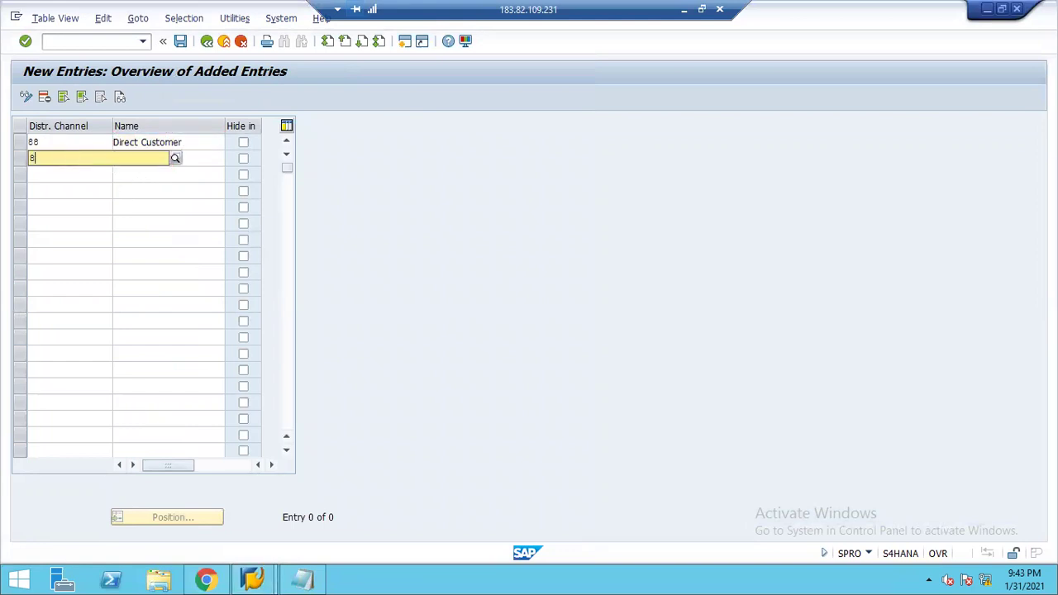
key("Tab")
type("D")
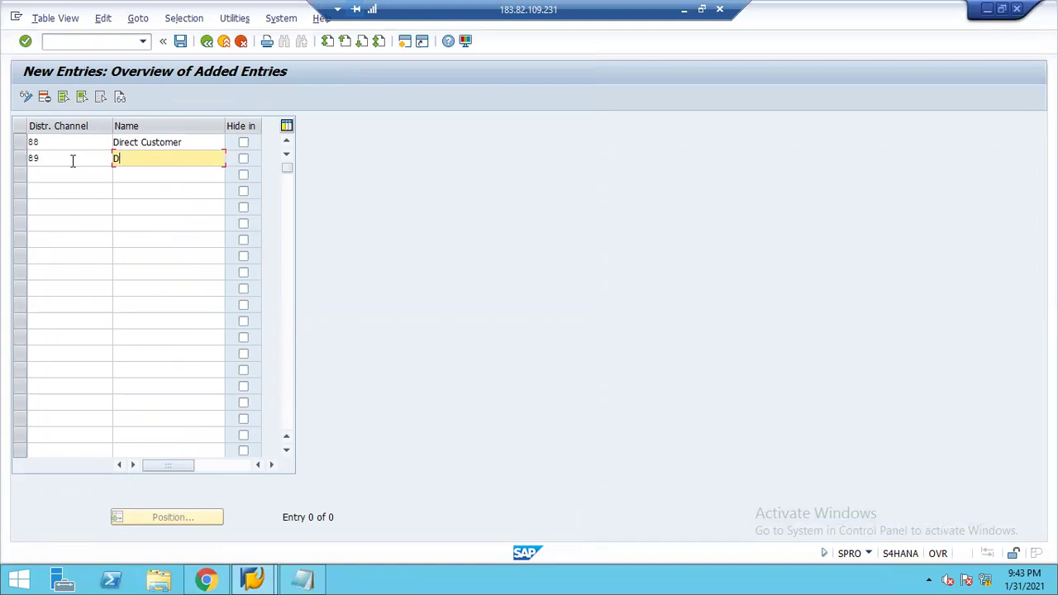
type("ealer")
key("Return")
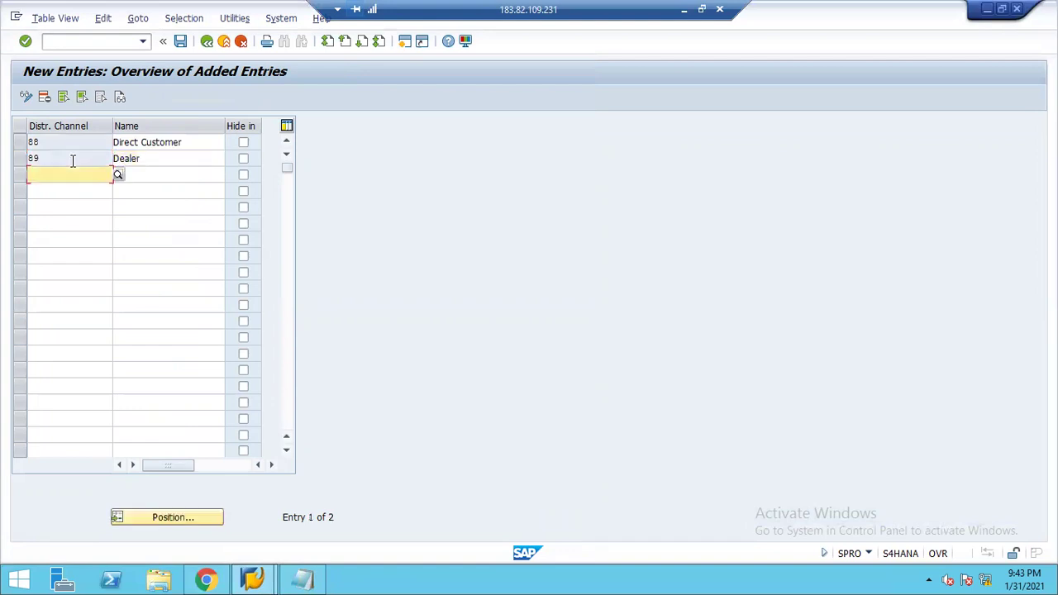
- Save the channels under the customizing request and return to the IMG, closing the activity list
key("ctrl+s")
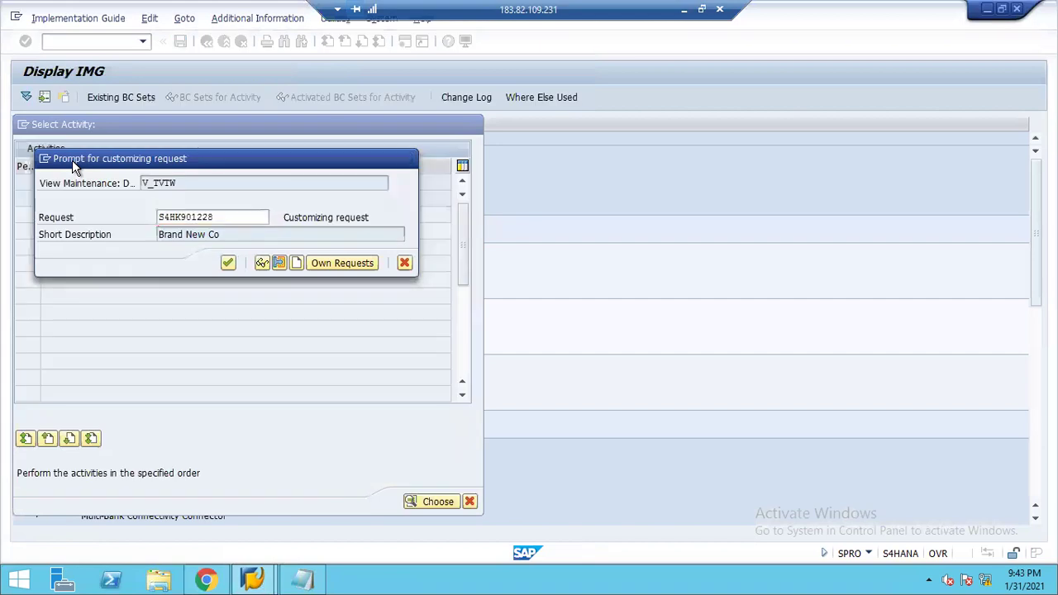
key("Return")
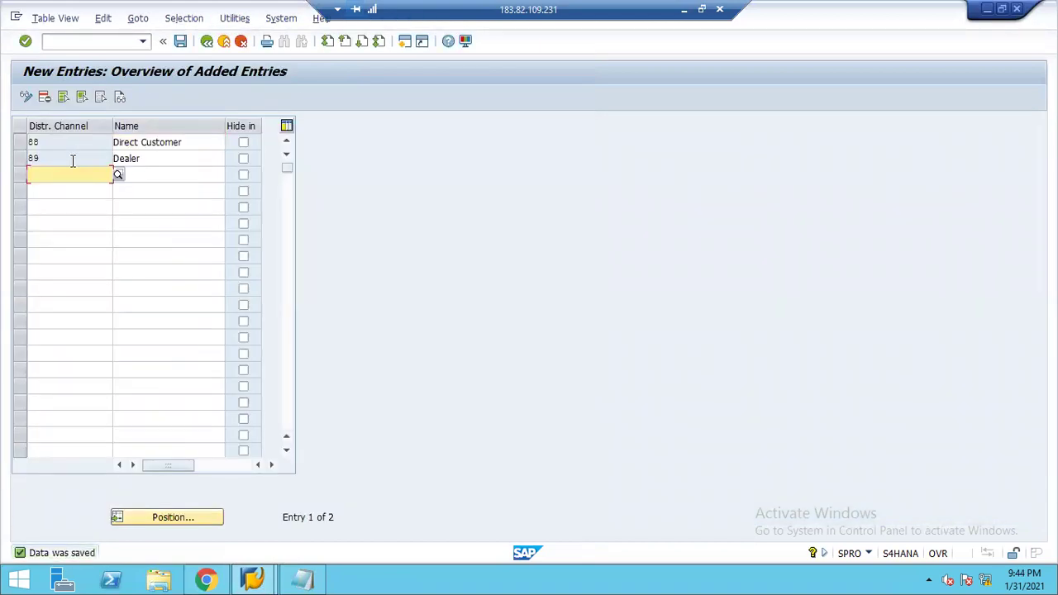
left_click(207, 42)
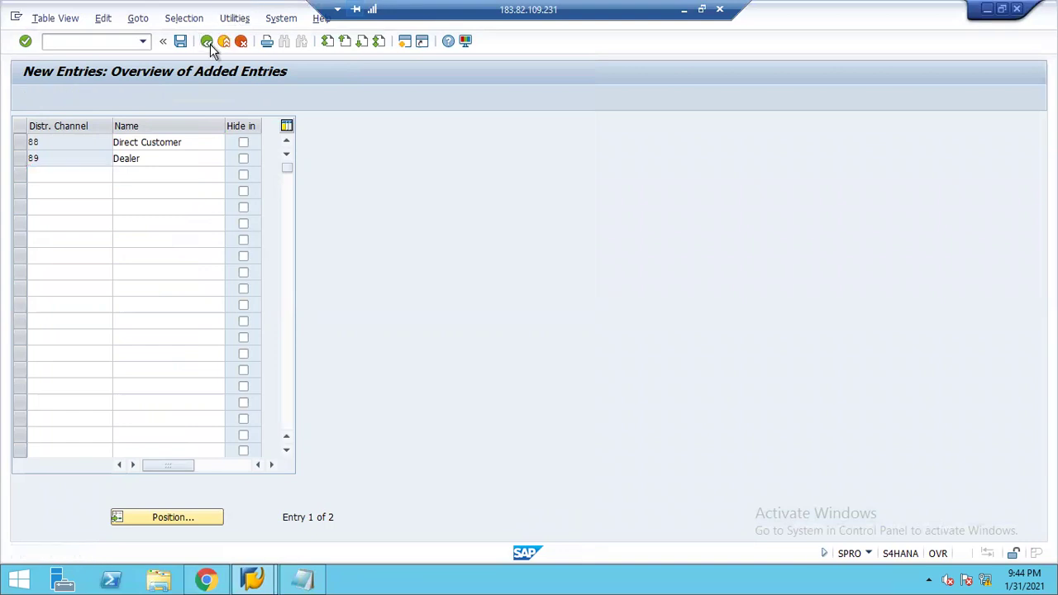
left_click(210, 45)
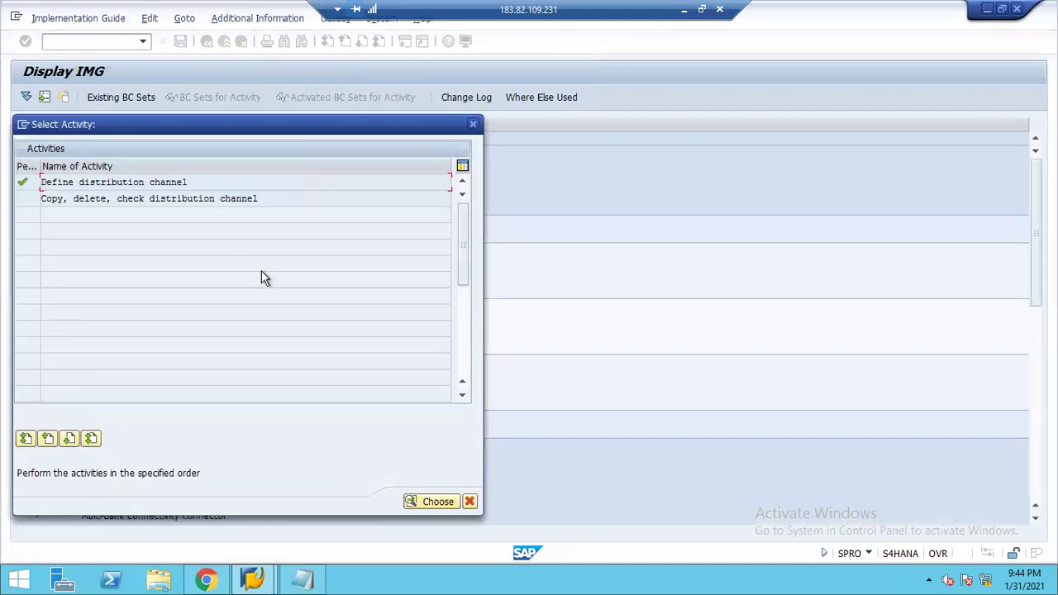
left_click(473, 125)
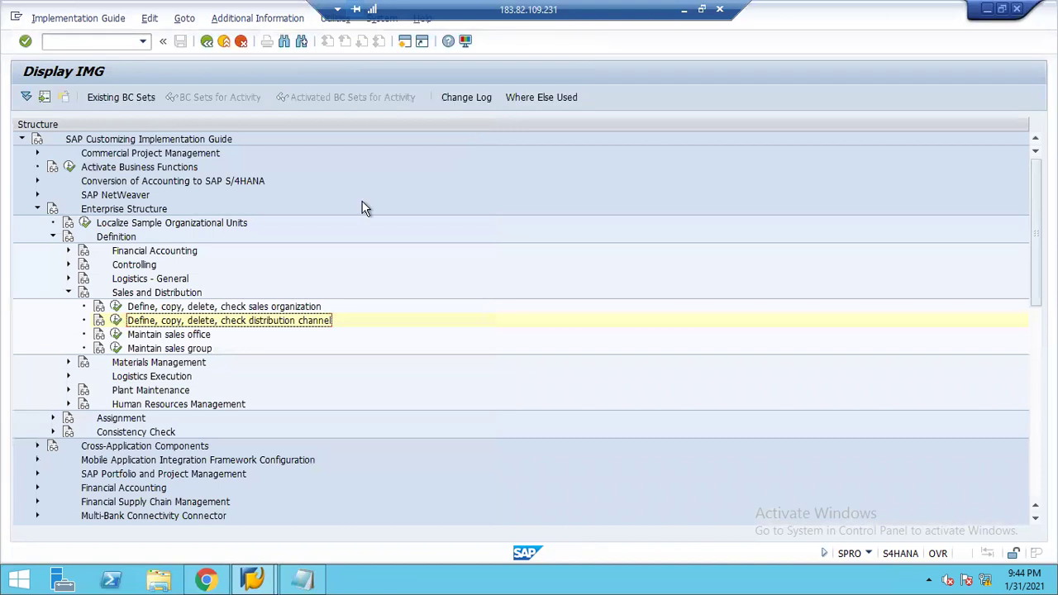
- In Maintain sales office, add a new entry 8888 described 'sales office - hyd'
left_click(150, 335)
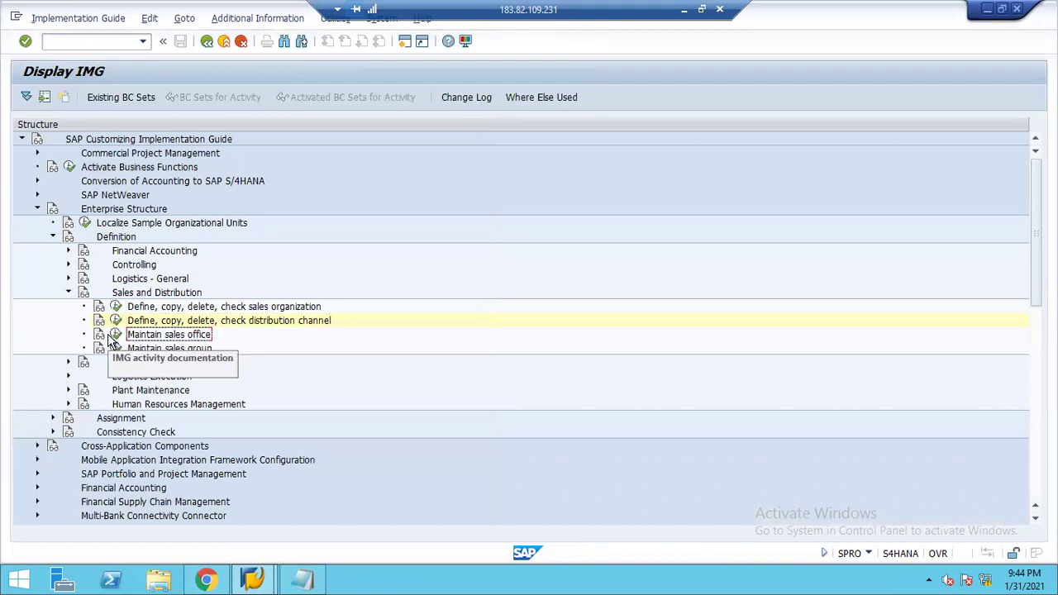
left_click(115, 334)
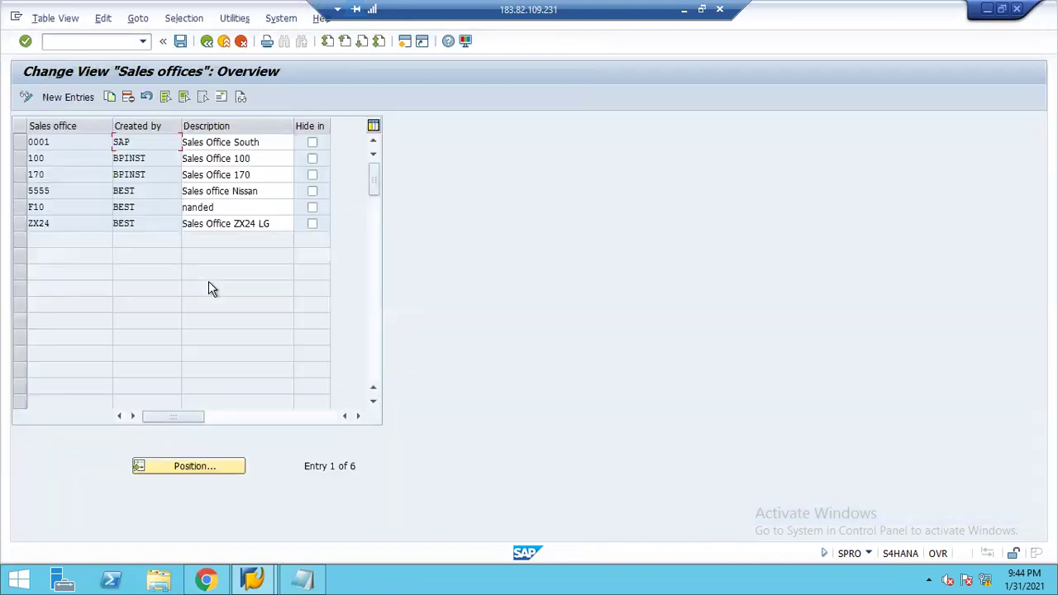
left_click(77, 94)
type("8888")
key("Tab")
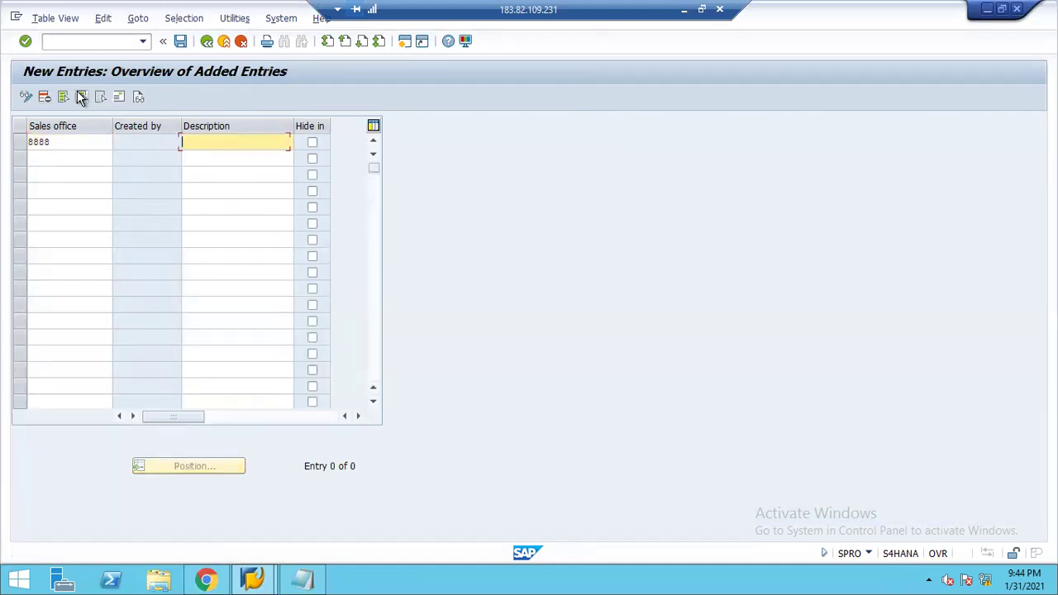
type("sales office - hyd")
- Set its address title to Company and country to IN, then save under the customizing request
left_click(81, 97)
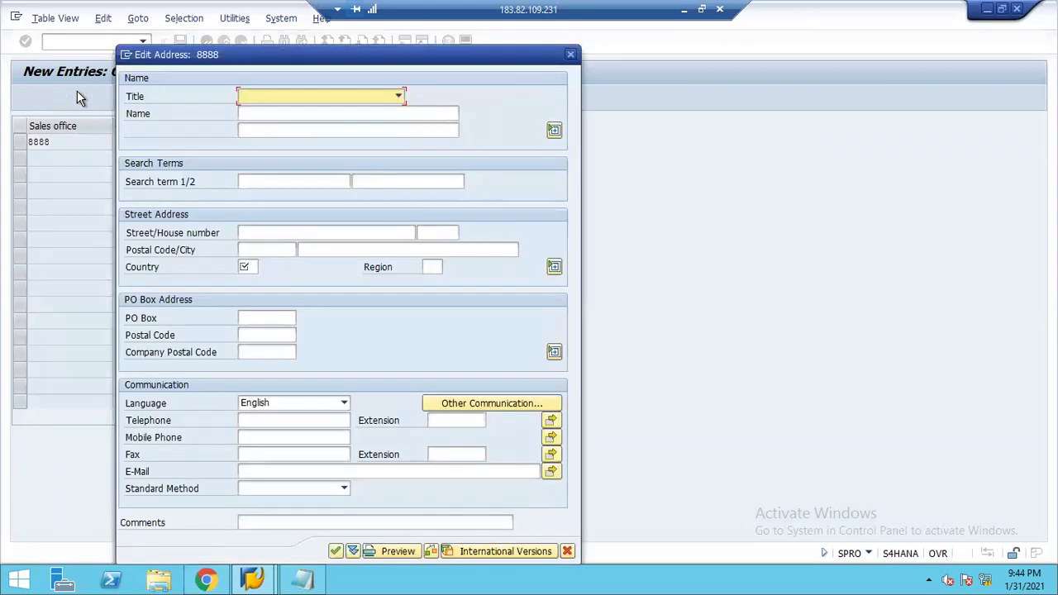
key("Down")
key("Tab")
key("Tab")
key("Tab")
key("Tab")
key("Tab")
key("Tab")
key("Tab")
key("Tab")
key("Tab")
type("IN")
key("Return")
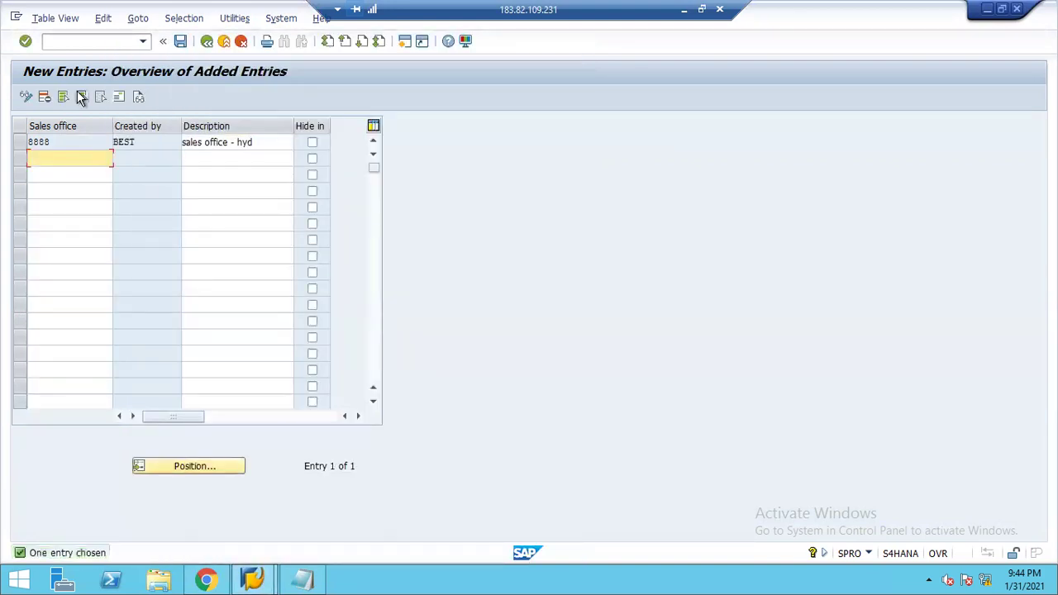
key("ctrl+s")
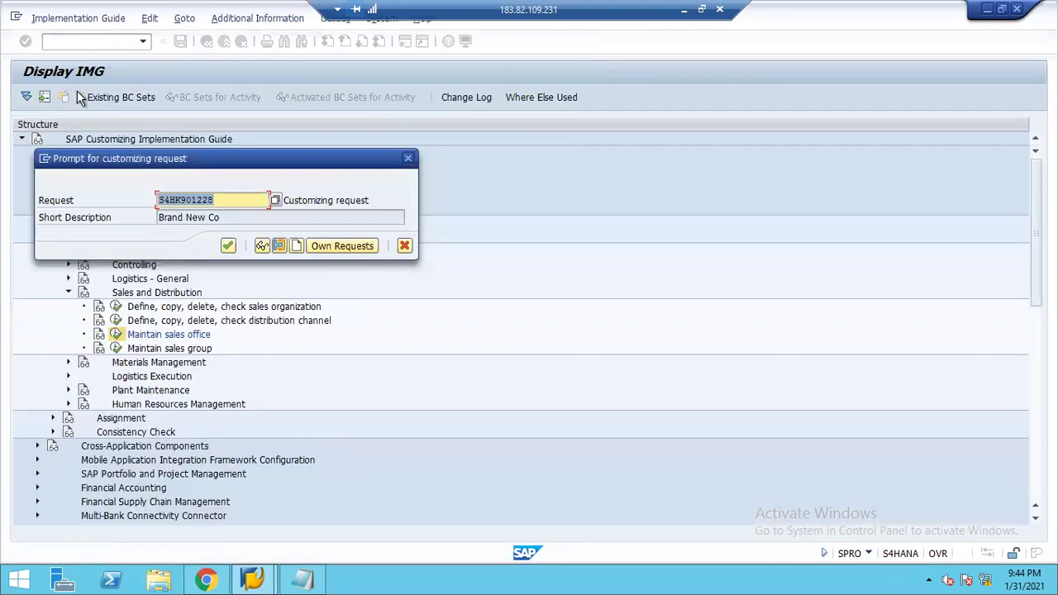
key("Return")
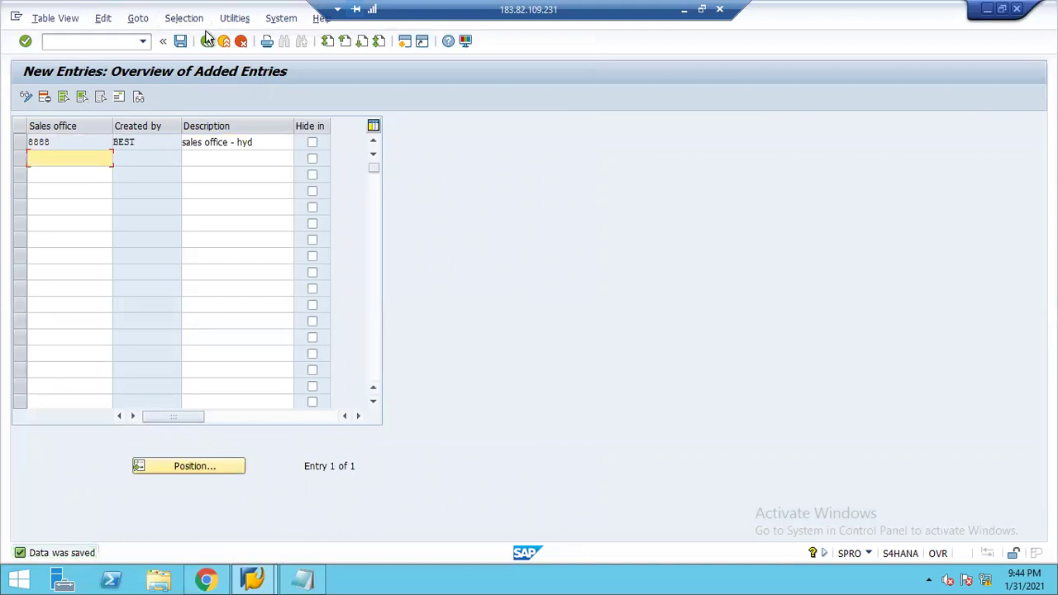
left_click(207, 42)
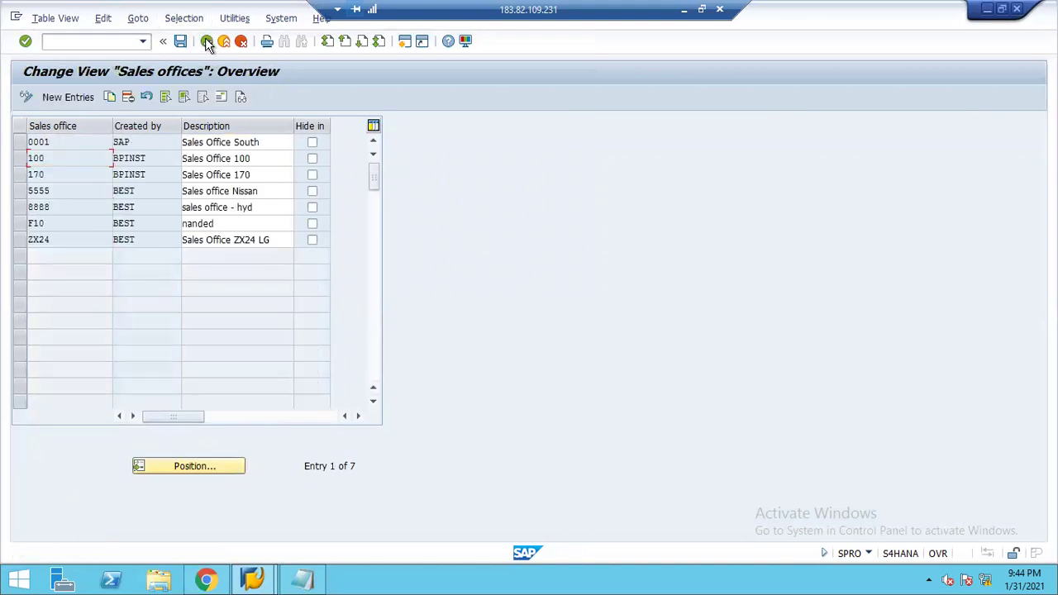
left_click(207, 42)
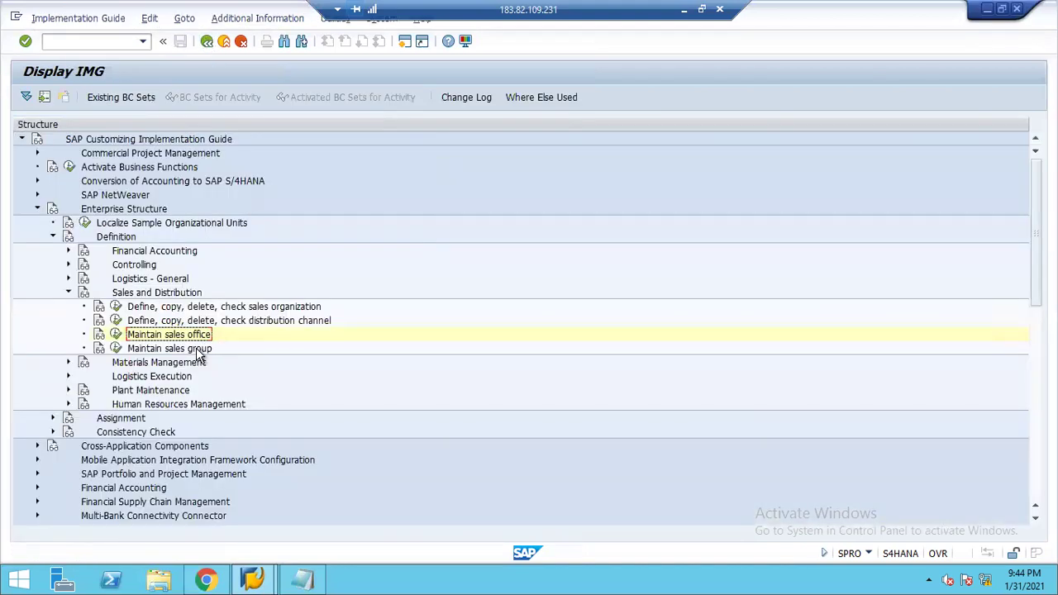
- Add sales group 88 'sale office - 8888', save it with the customizing request, and return to the IMG
left_click(117, 350)
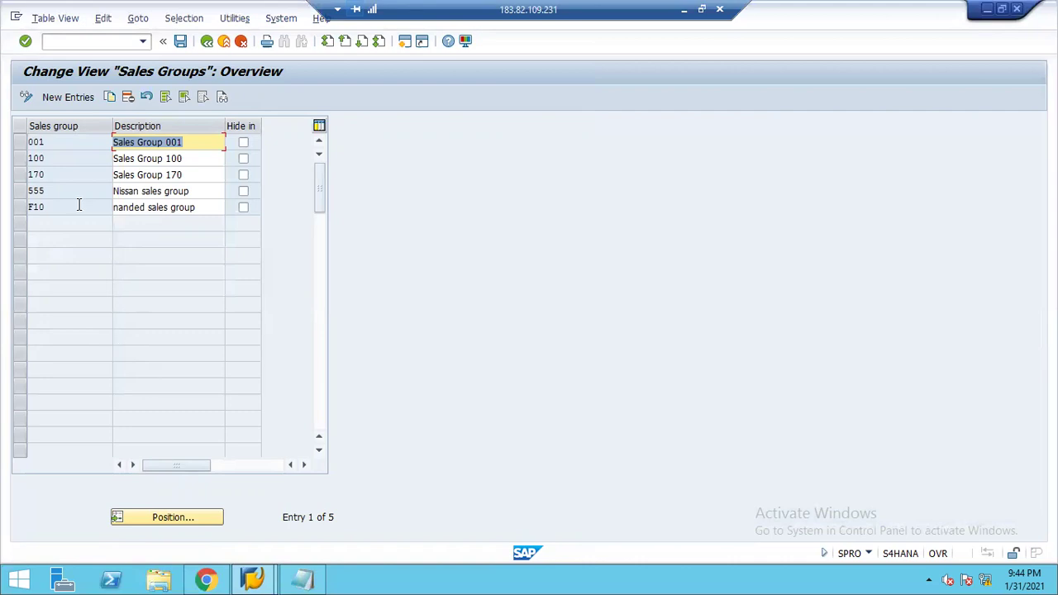
left_click(89, 99)
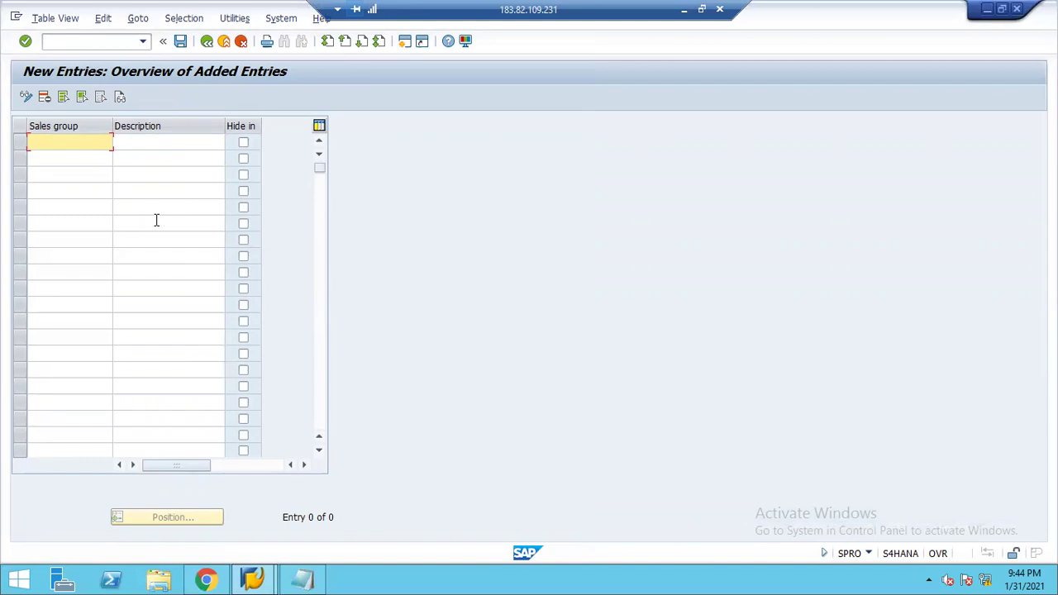
type("88")
key("Tab")
type("sale")
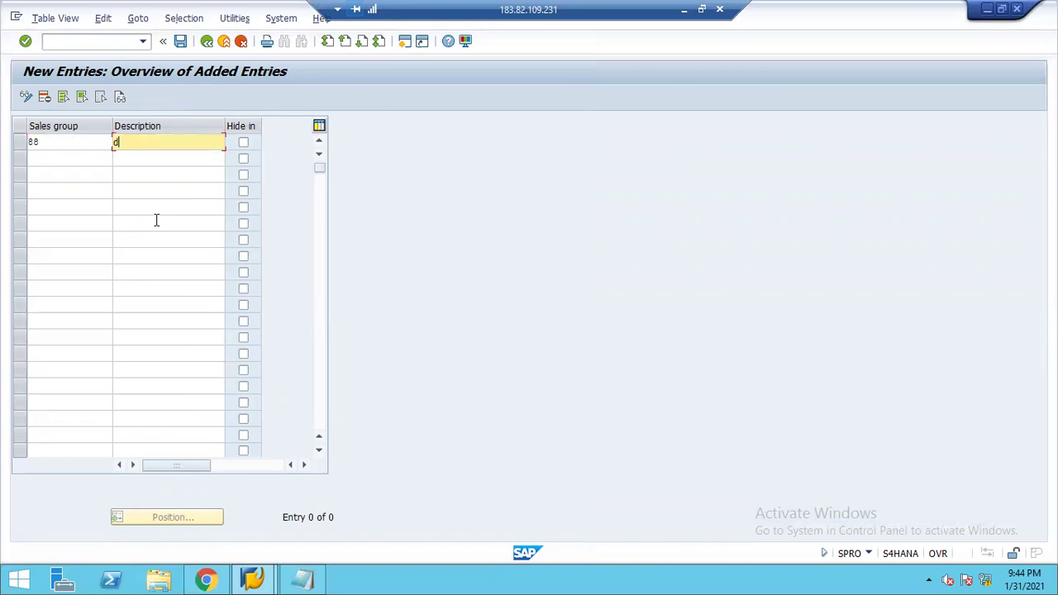
type(" office - 8888")
key("Tab")
key("ctrl+s")
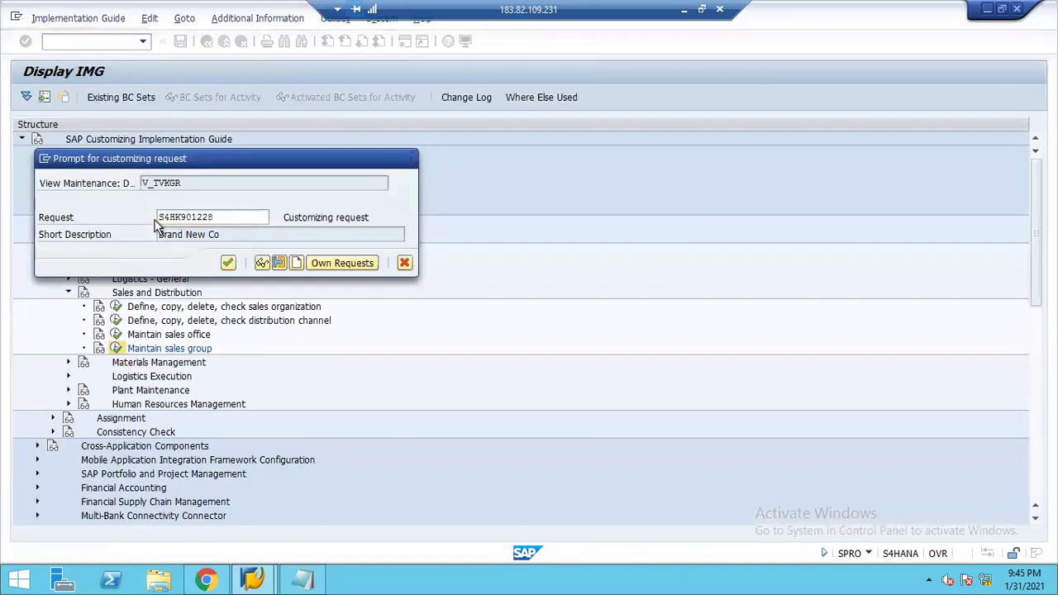
left_click(228, 263)
left_click(208, 41)
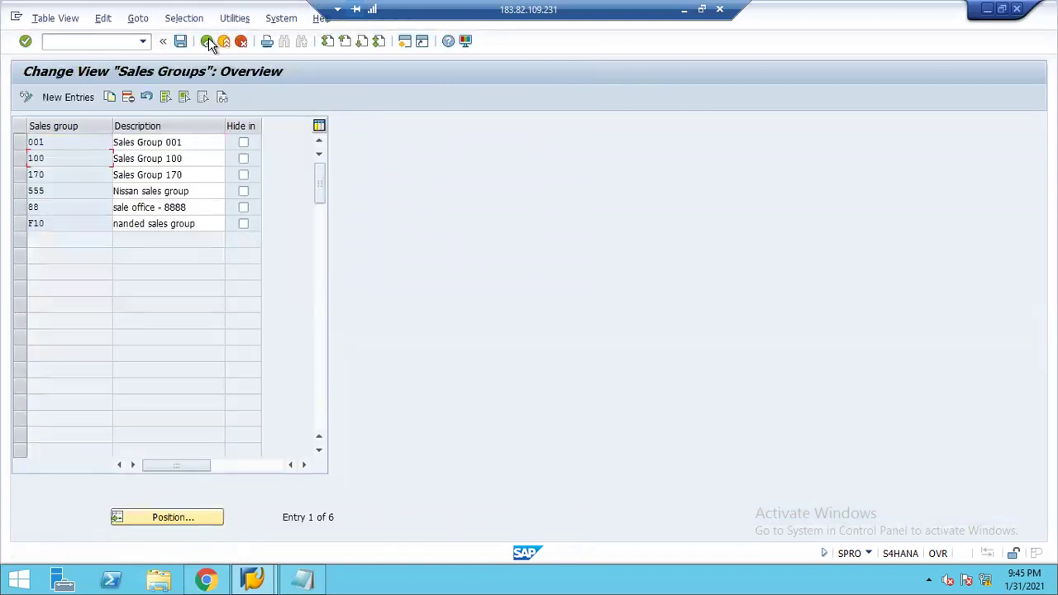
left_click(208, 41)
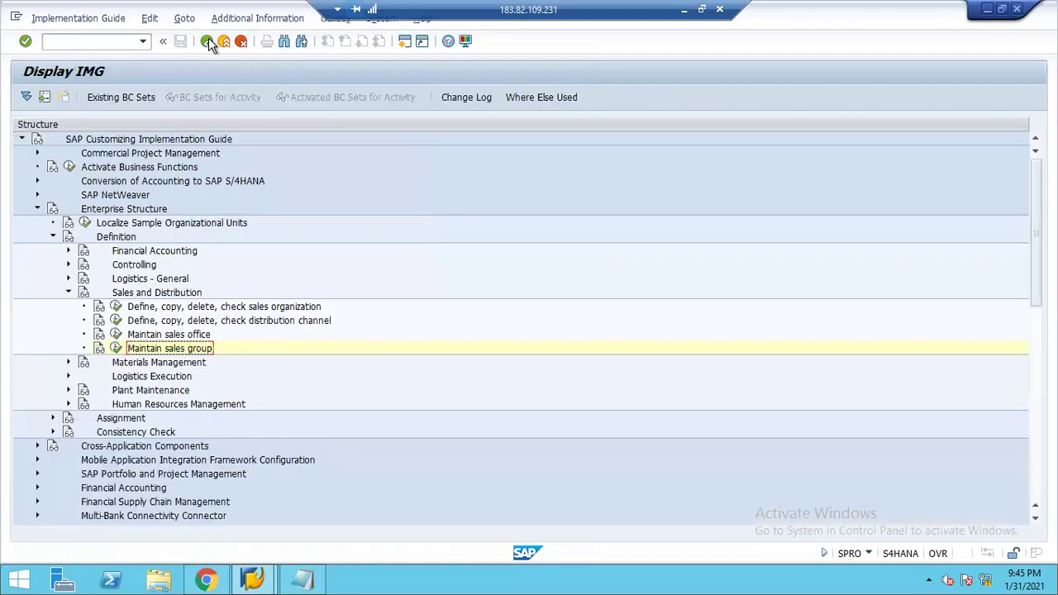
- Collapse Definition, expand Assignment > Logistics - General, and run Assign plant to company code
key("Up")
key("Up")
key("Up")
key("Up")
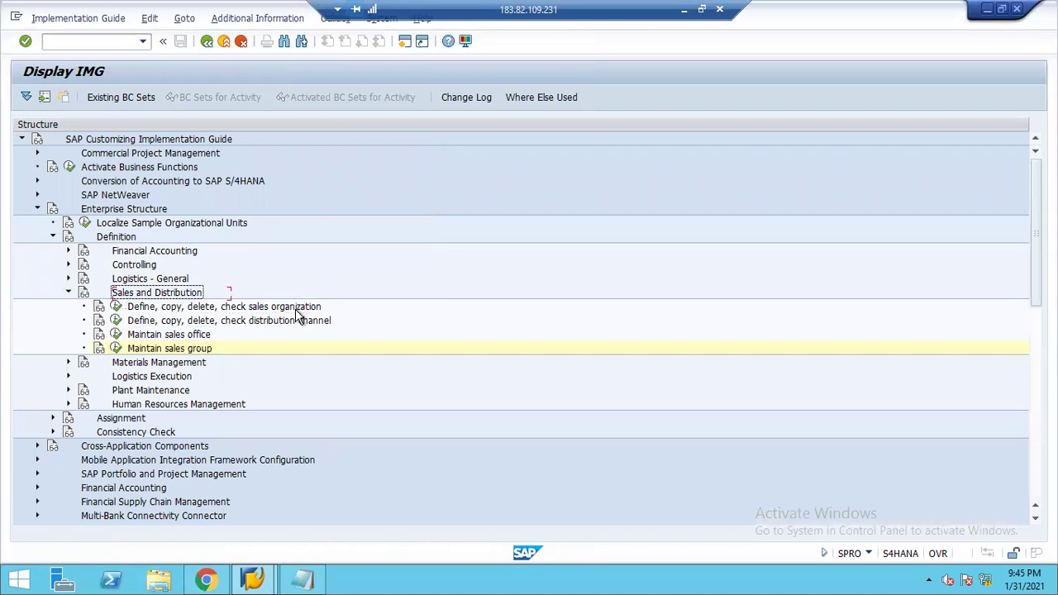
key("Left")
key("Up")
key("Up")
key("Up")
key("Up")
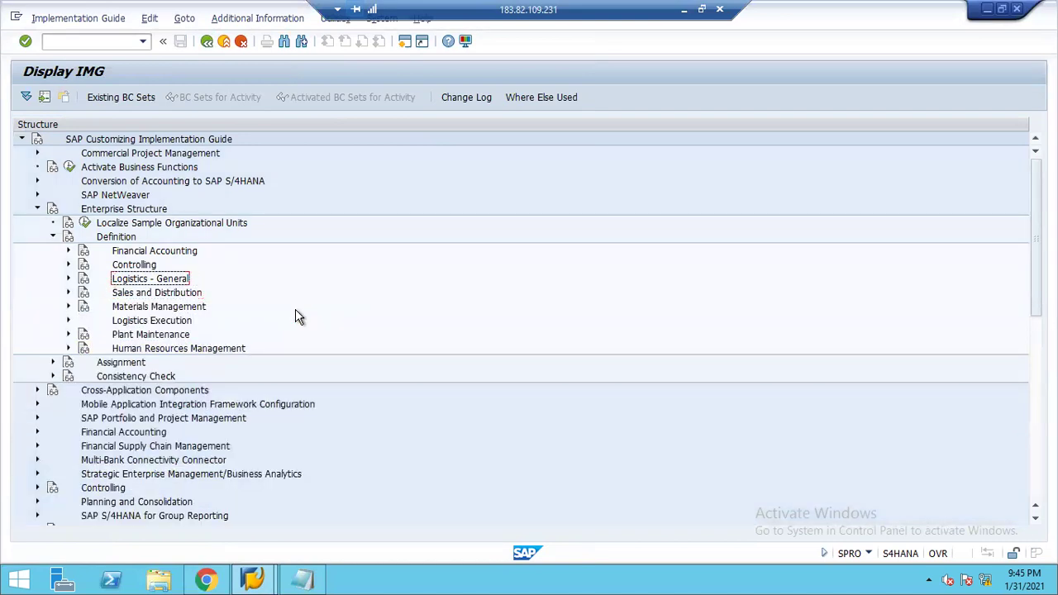
key("Left")
key("Down")
key("Right")
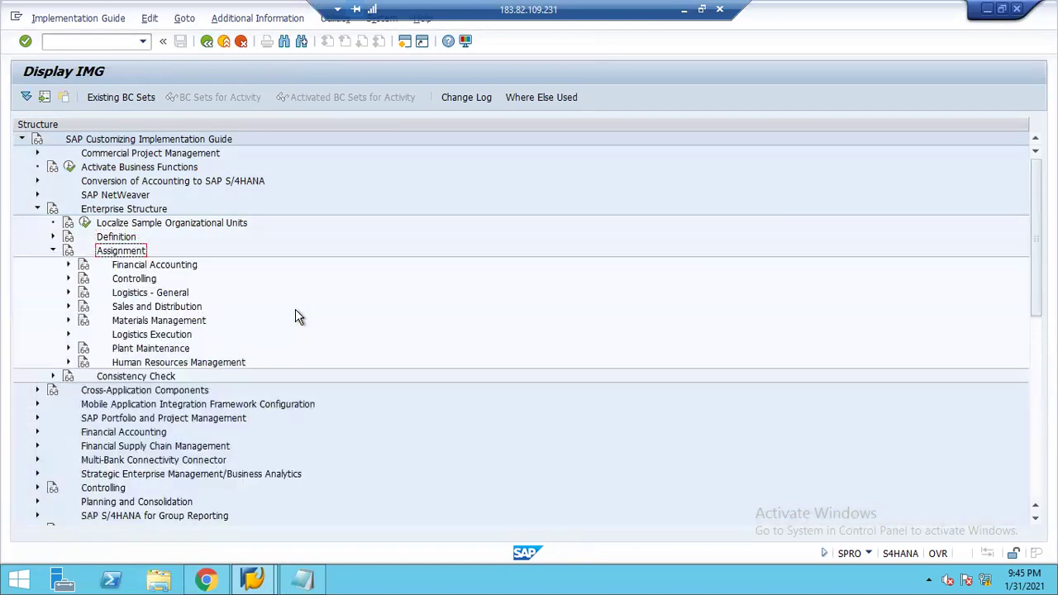
key("Down")
key("Down")
key("Down")
key("Right")
key("Down")
key("Up")
key("Down")
key("Return")
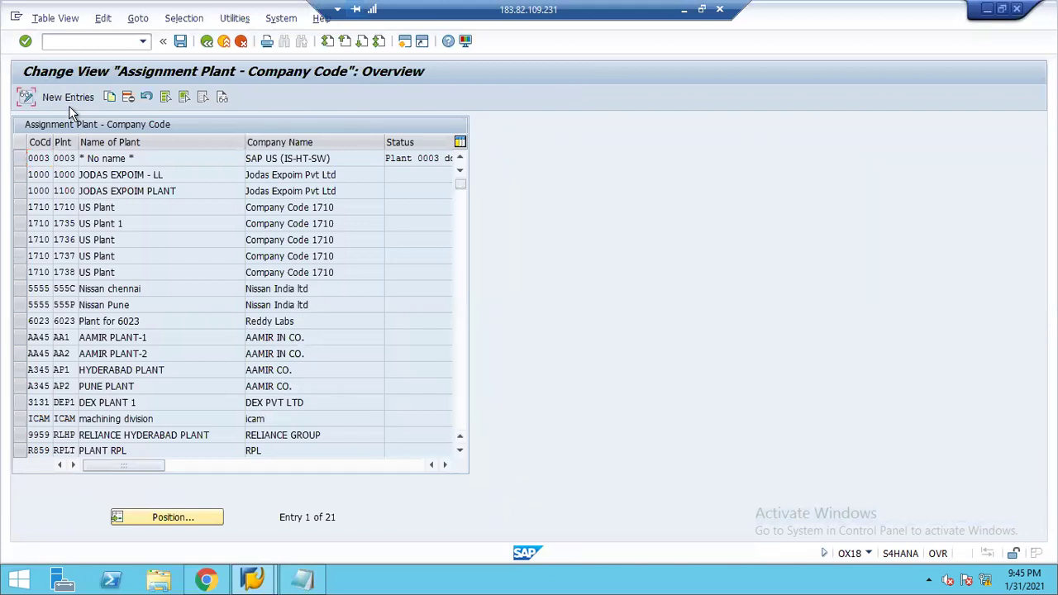
- Add a row assigning plant 8888 to company code 8888, save with the customizing request, and return to the IMG
left_click(74, 97)
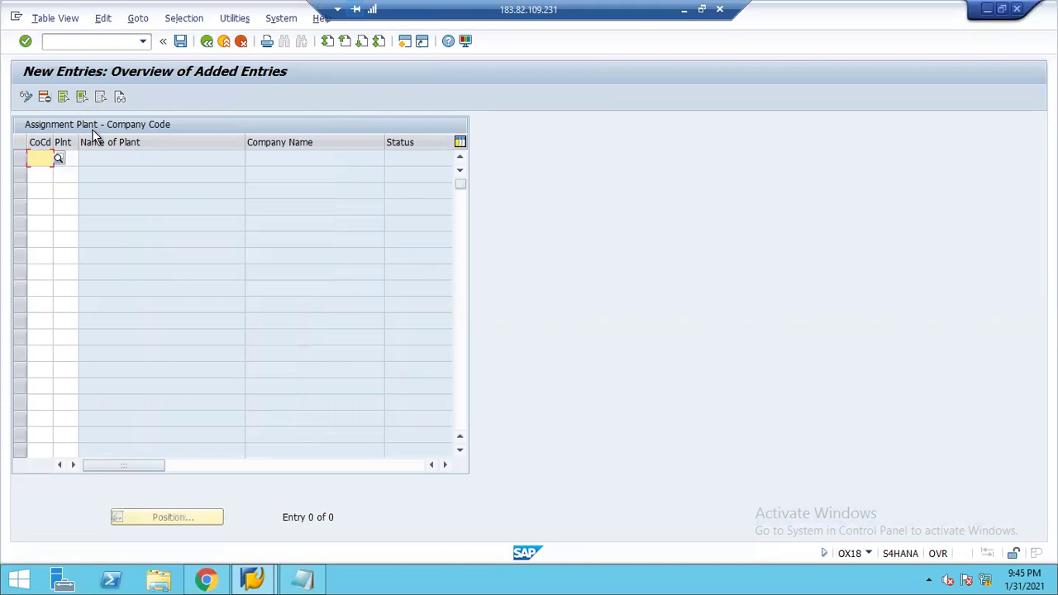
type("8888")
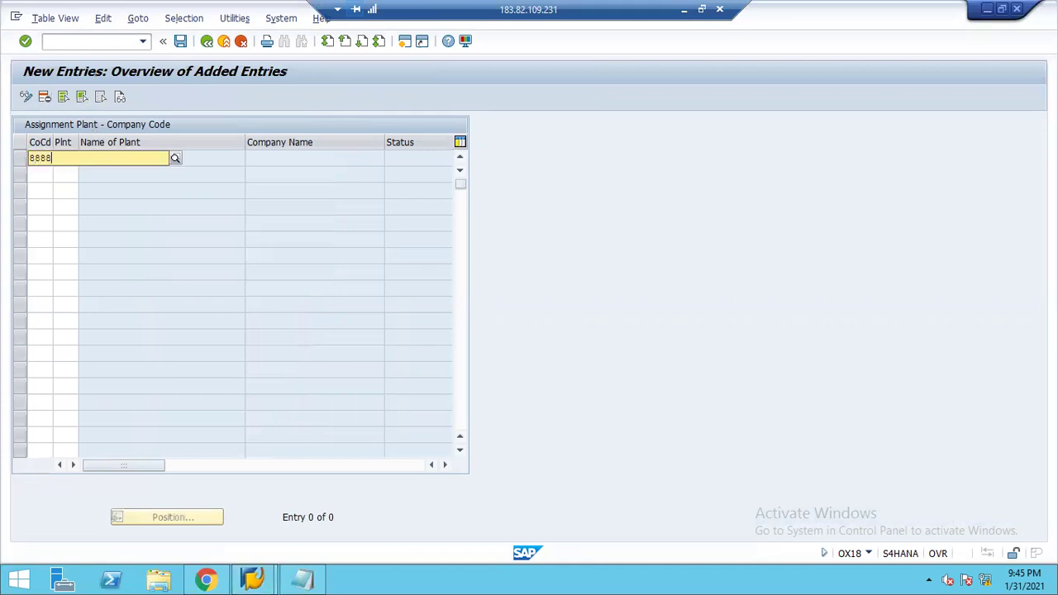
key("Tab")
type("888")
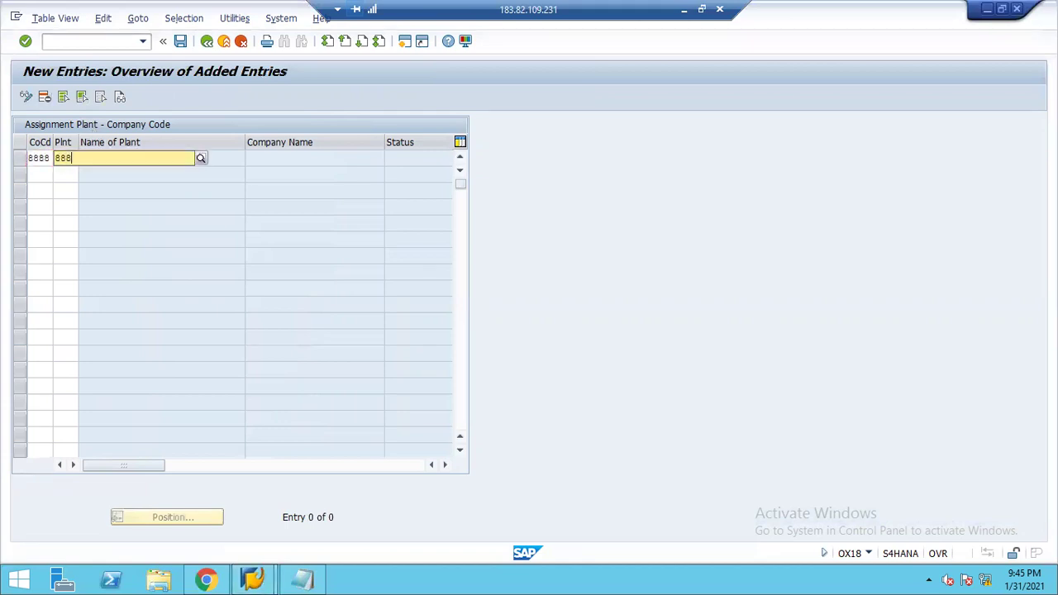
key("Return")
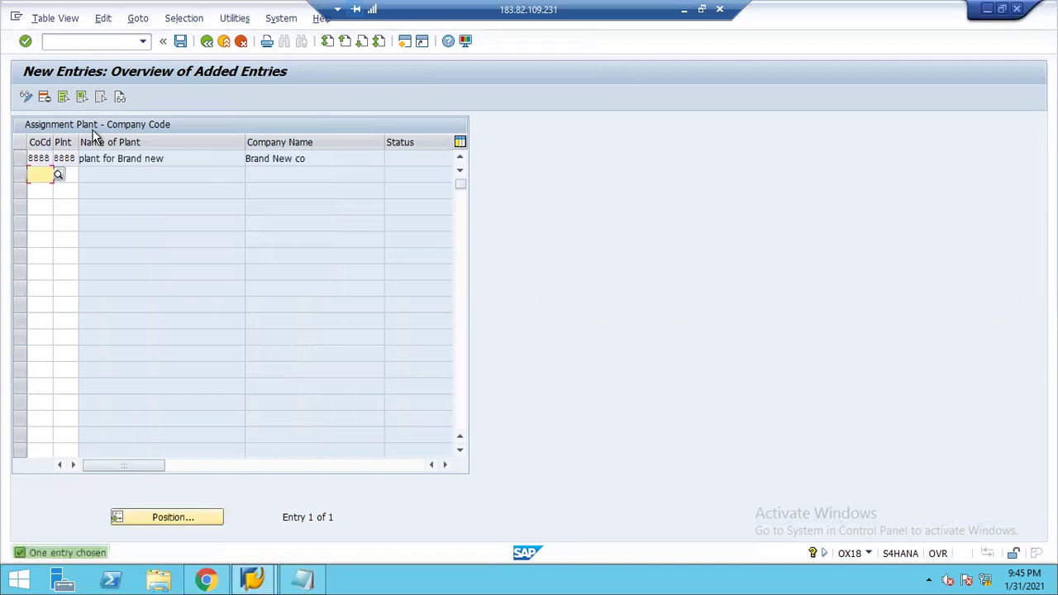
key("ctrl+s")
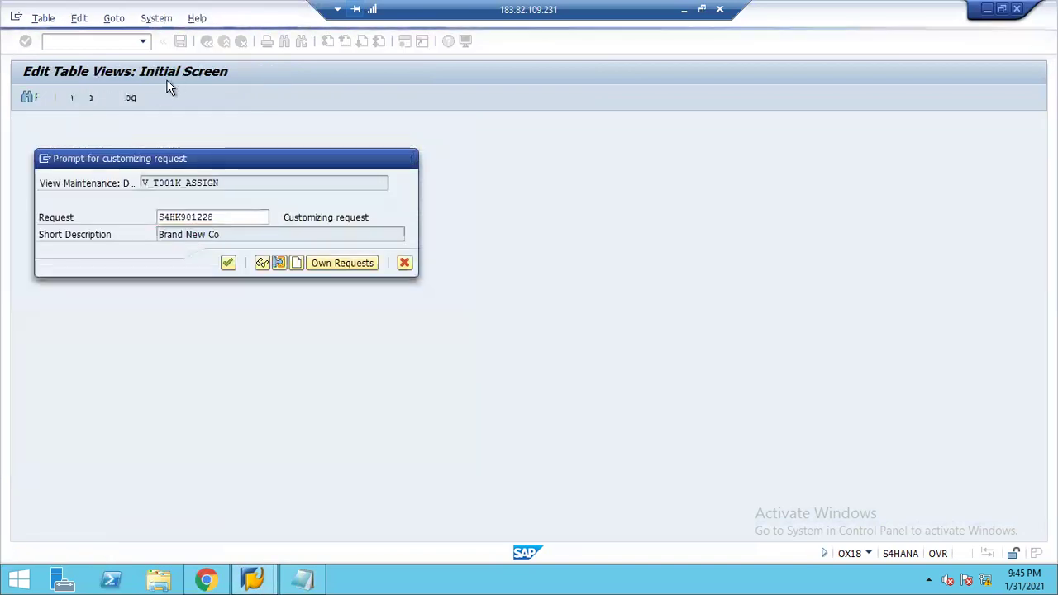
key("Return")
left_click(207, 51)
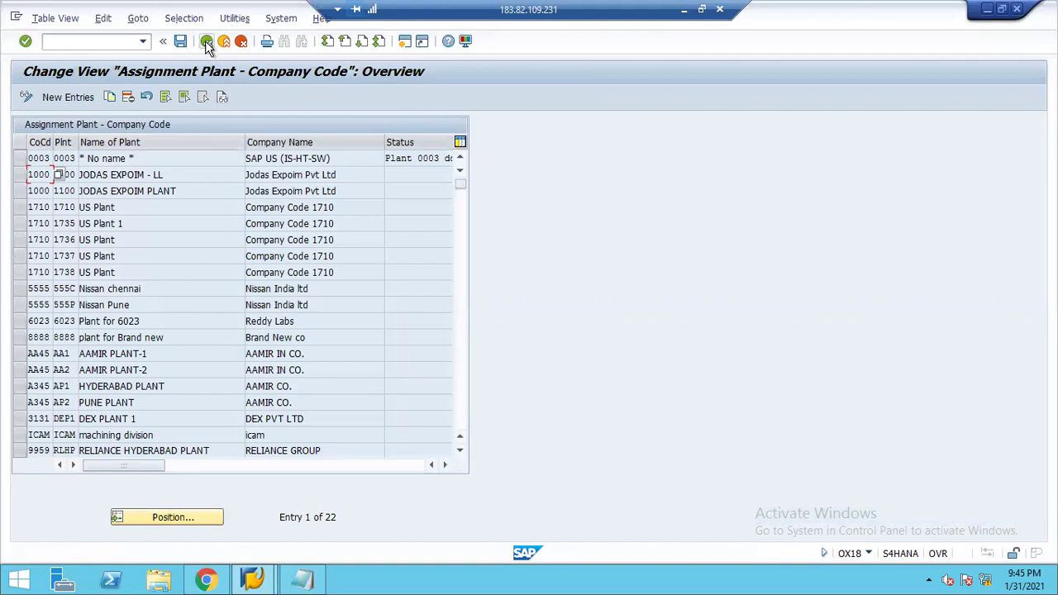
key("F3")
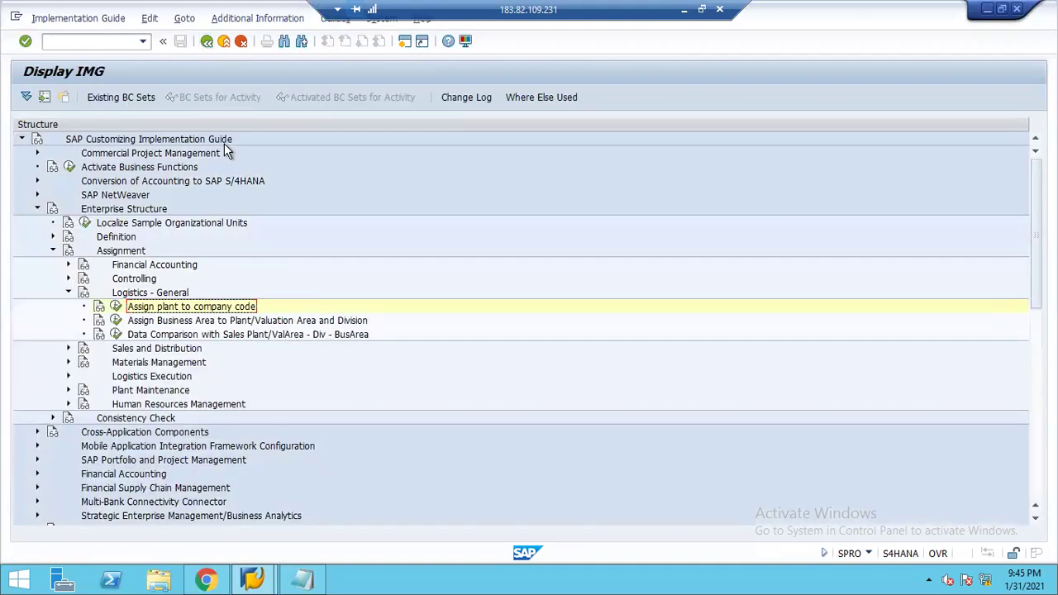
key("Down")
- In the Plant - division business area table, add plant 8888, division 88, business area 8888
key("Return")
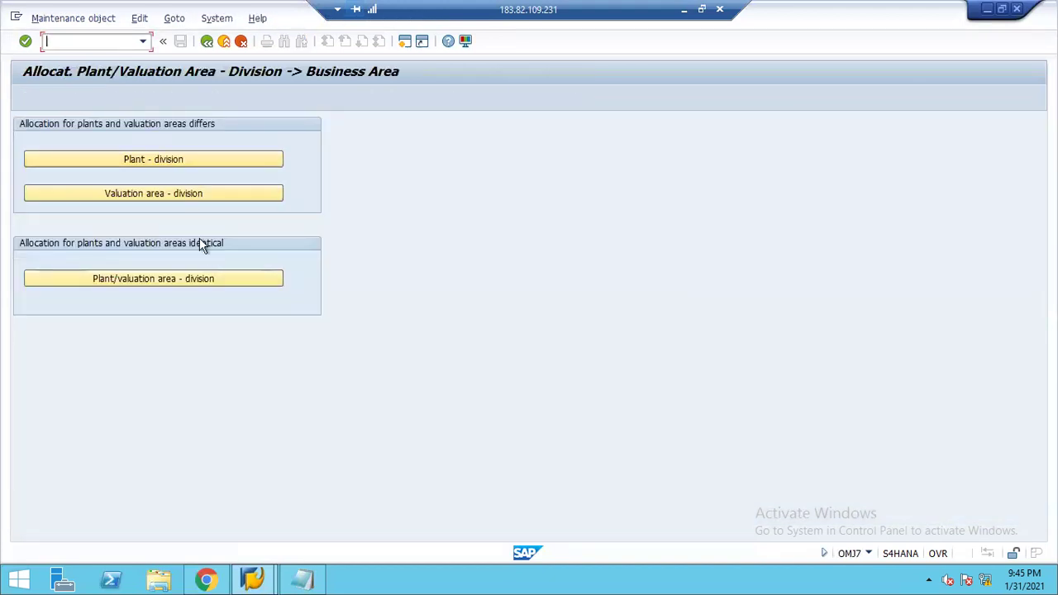
left_click(188, 158)
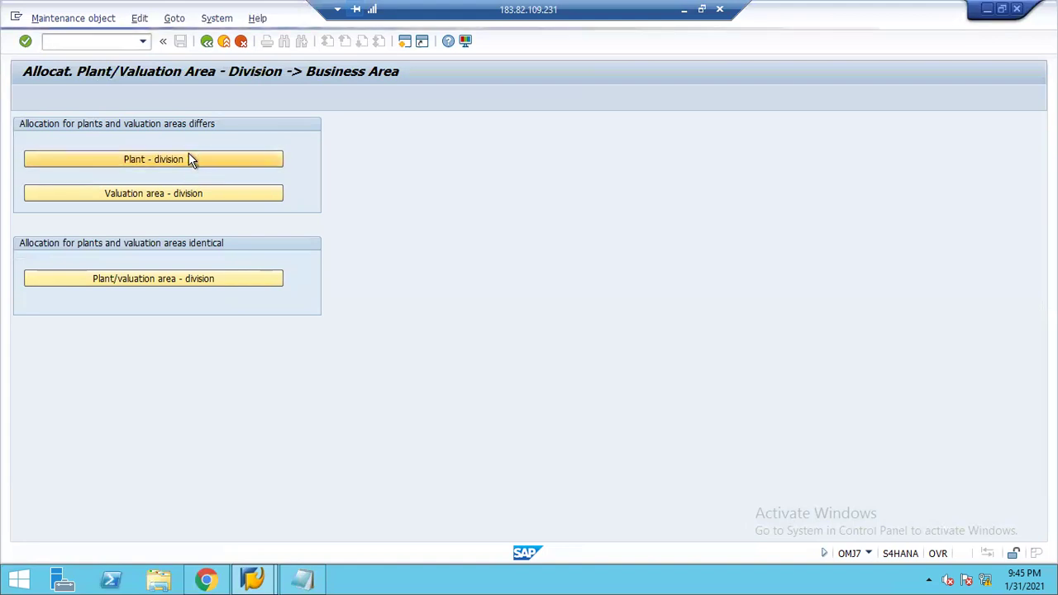
left_click(68, 97)
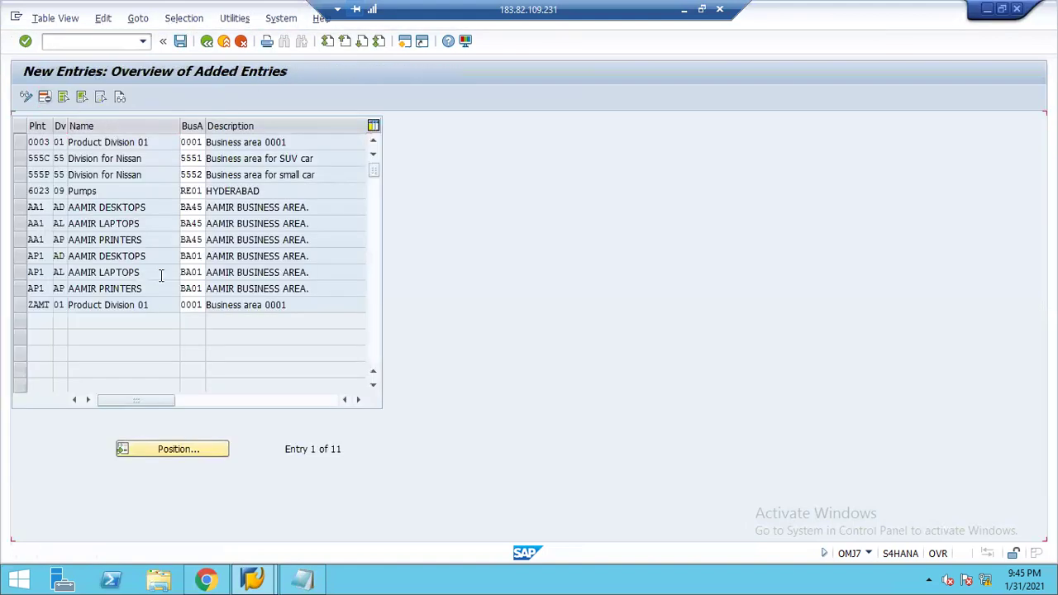
type("8888")
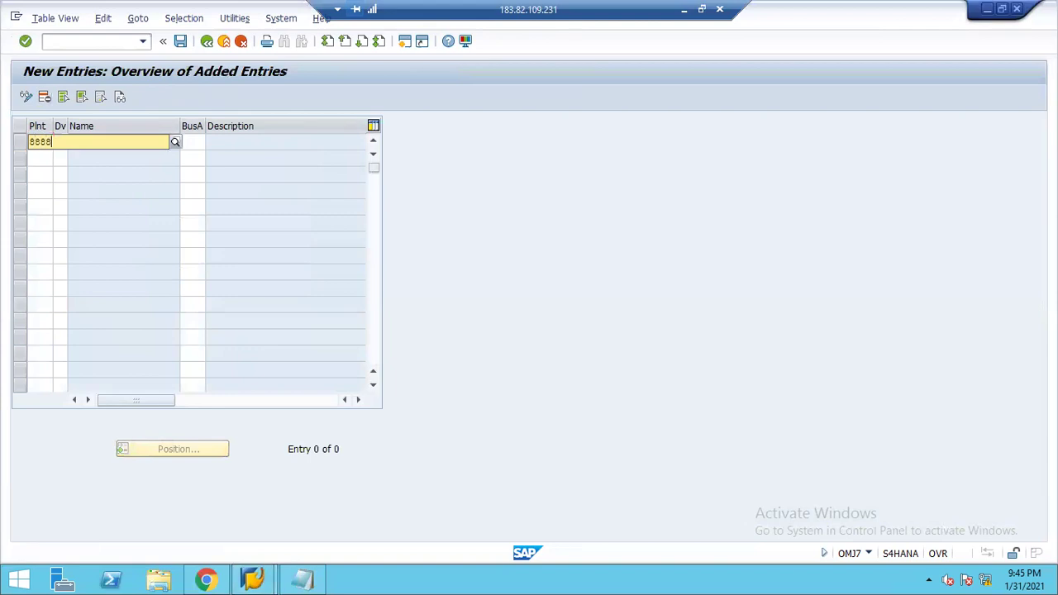
key("Tab")
type("88")
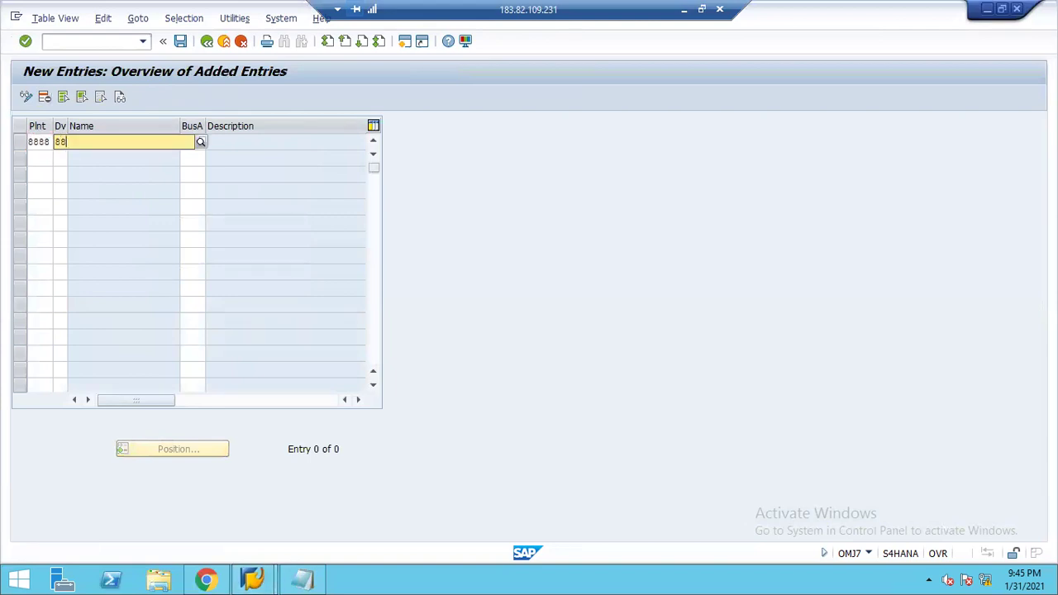
key("Tab")
type("00")
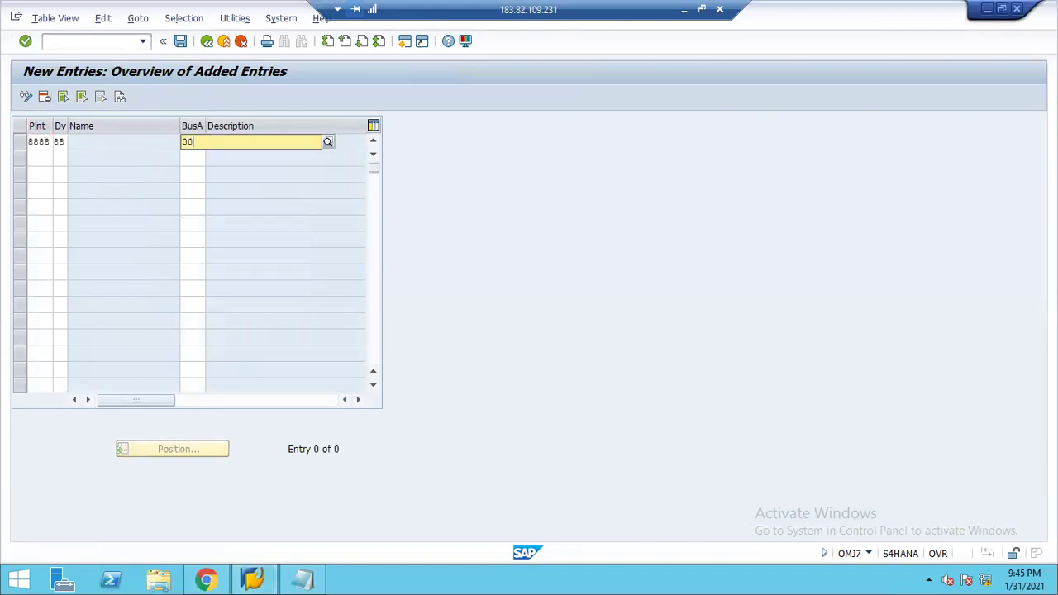
key("BackSpace")
key("BackSpace")
type("8888")
key("Return")
key("Return")
- Save the assignment under the customizing request and expand the Sales and Distribution assignment activities
key("ctrl+s")
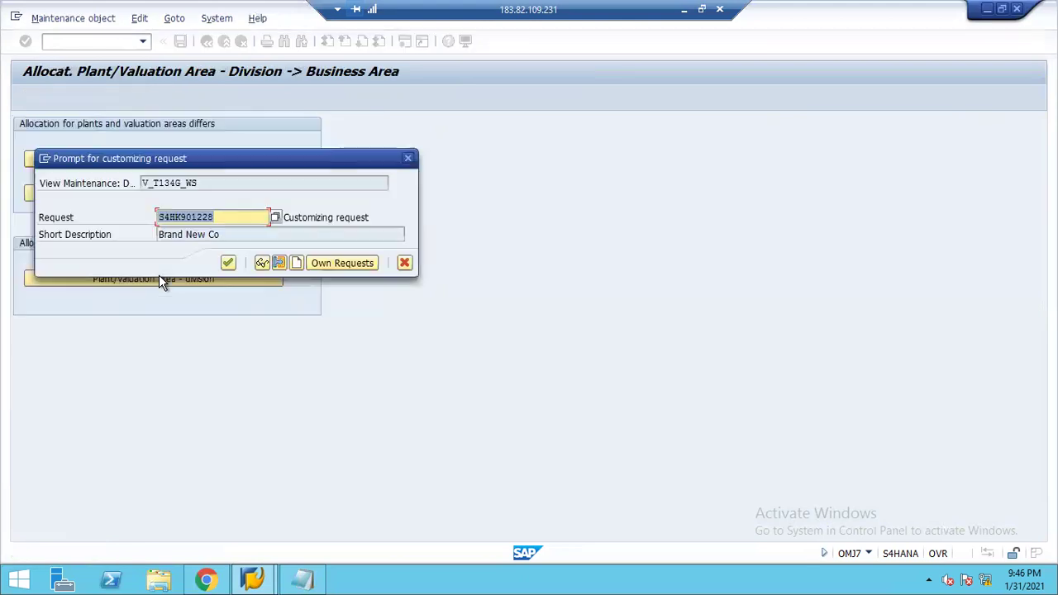
key("Return")
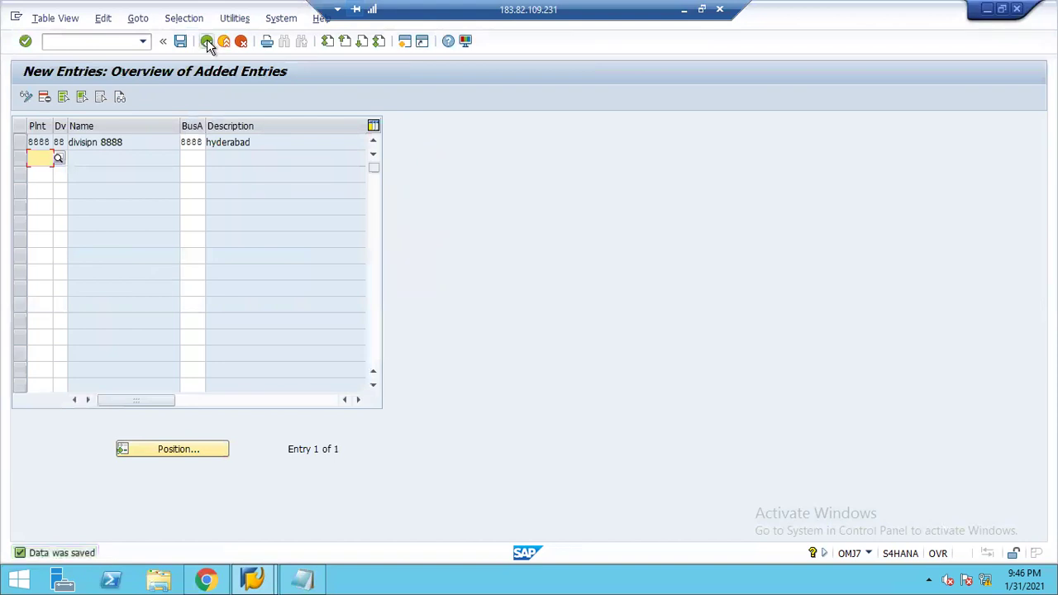
left_click(207, 42)
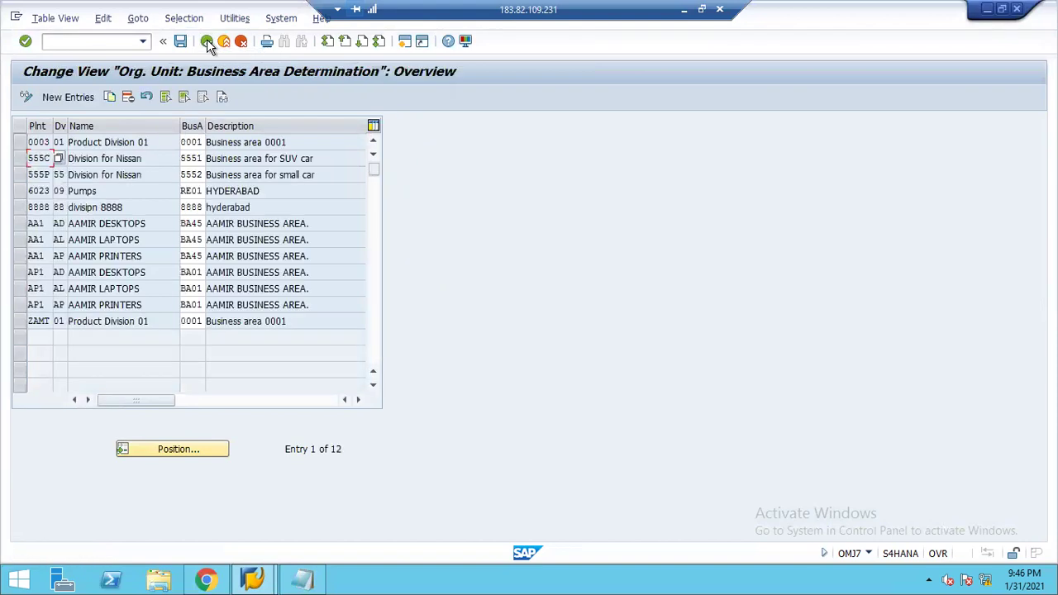
left_click(207, 41)
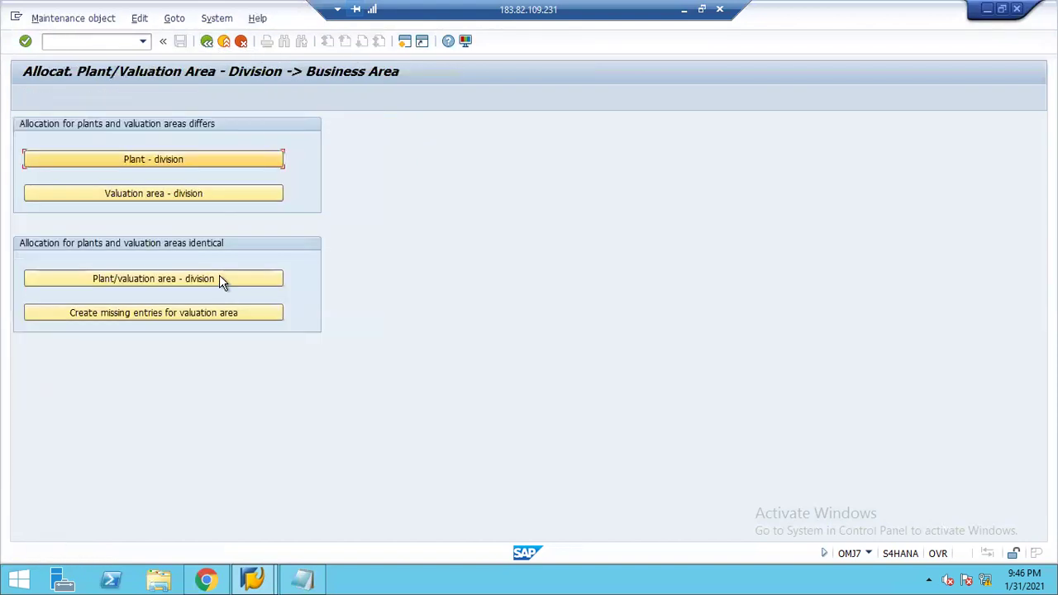
left_click(207, 41)
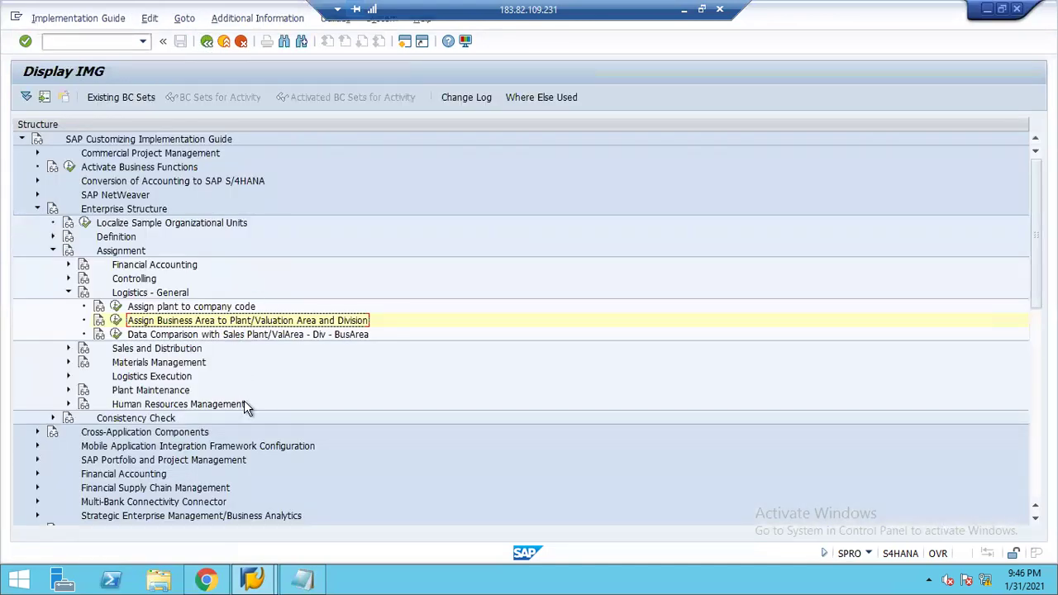
key("Left")
key("Left")
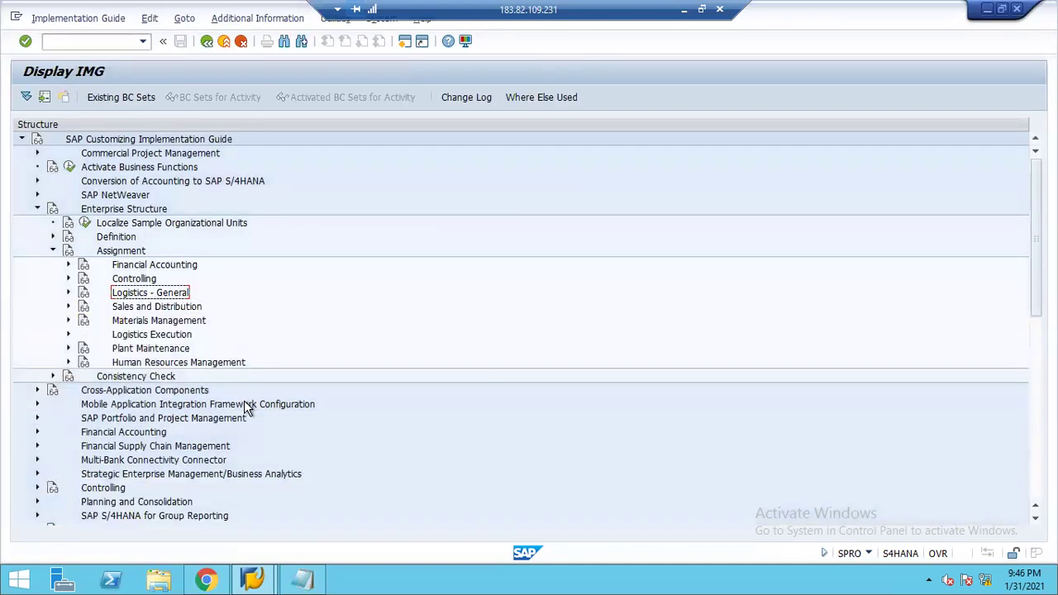
key("Down")
key("Right")
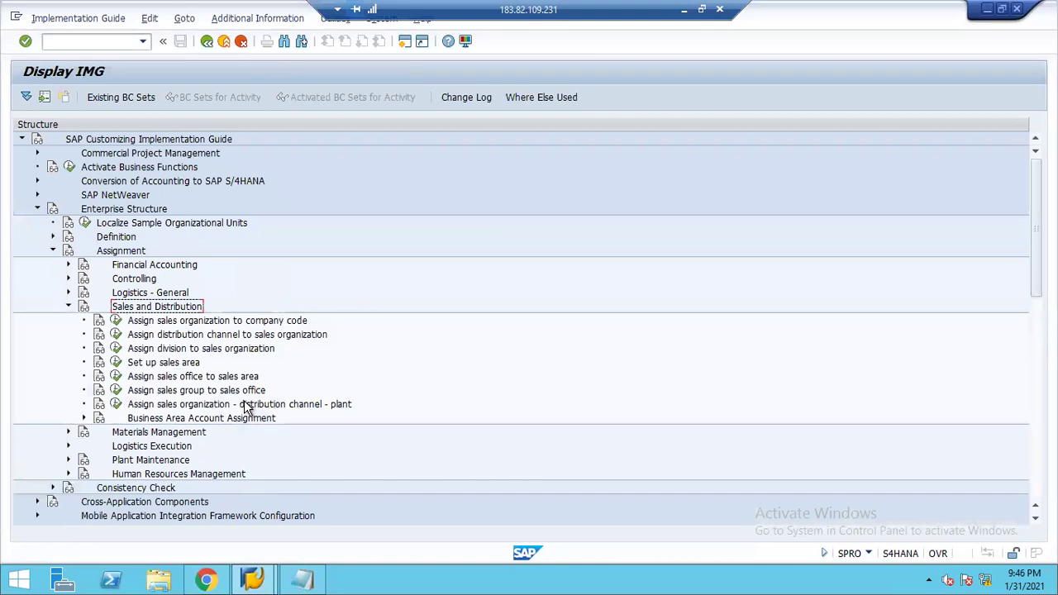